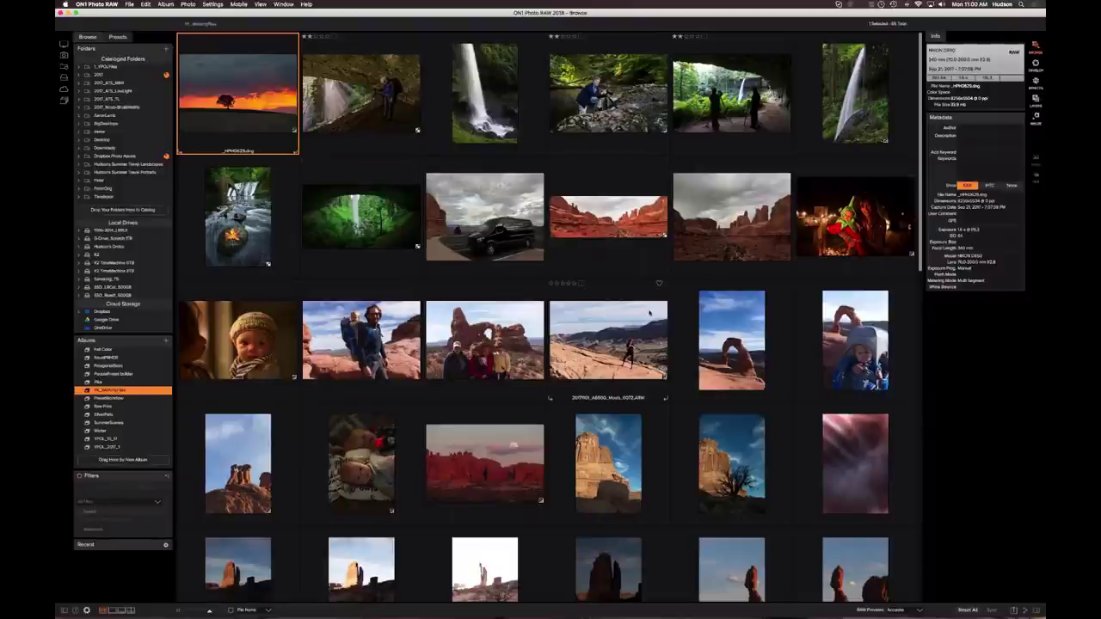
# - View the cave waterfall photo with two photographers at full size, followed by the sunset tree and narrow waterfall photos
pyautogui.scroll(-2, 481, 215)
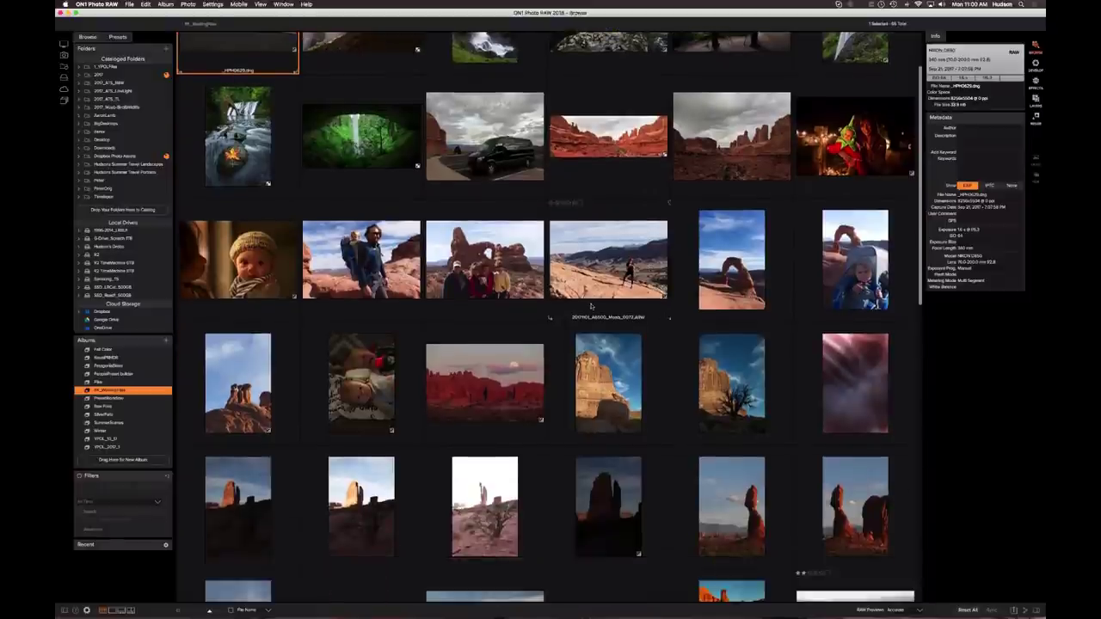
pyautogui.scroll(2, 379, 138)
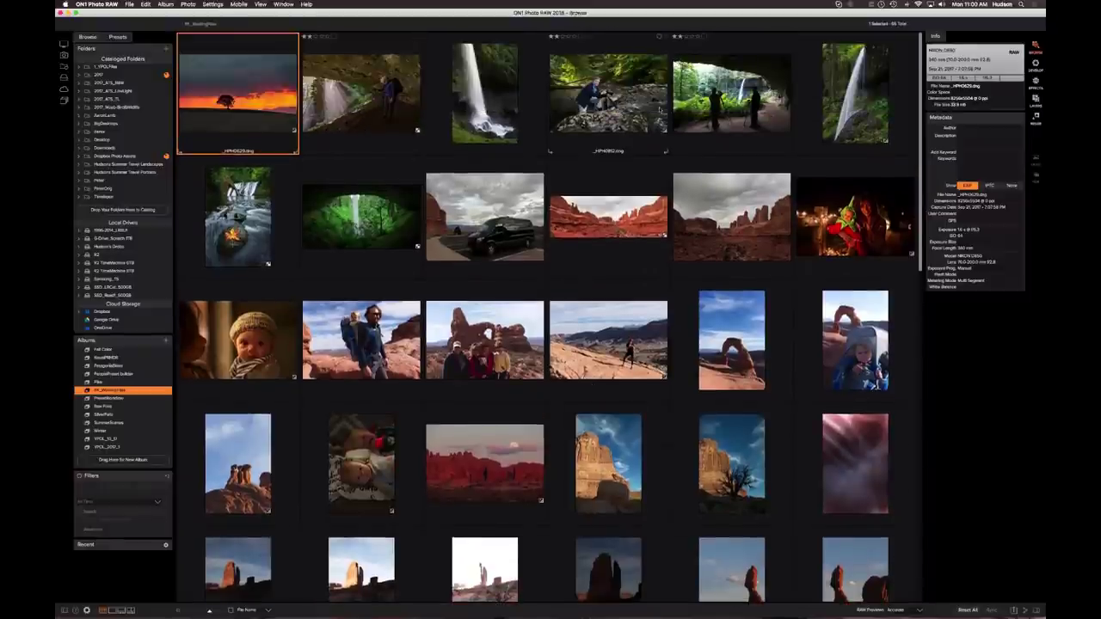
pyautogui.click(731, 94)
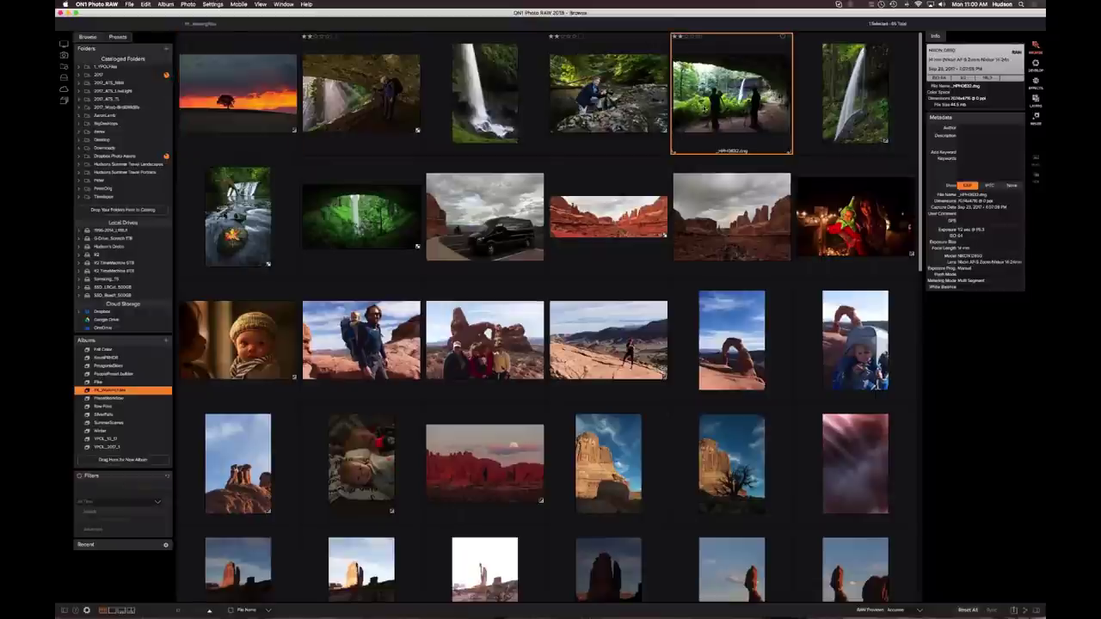
pyautogui.press('d')
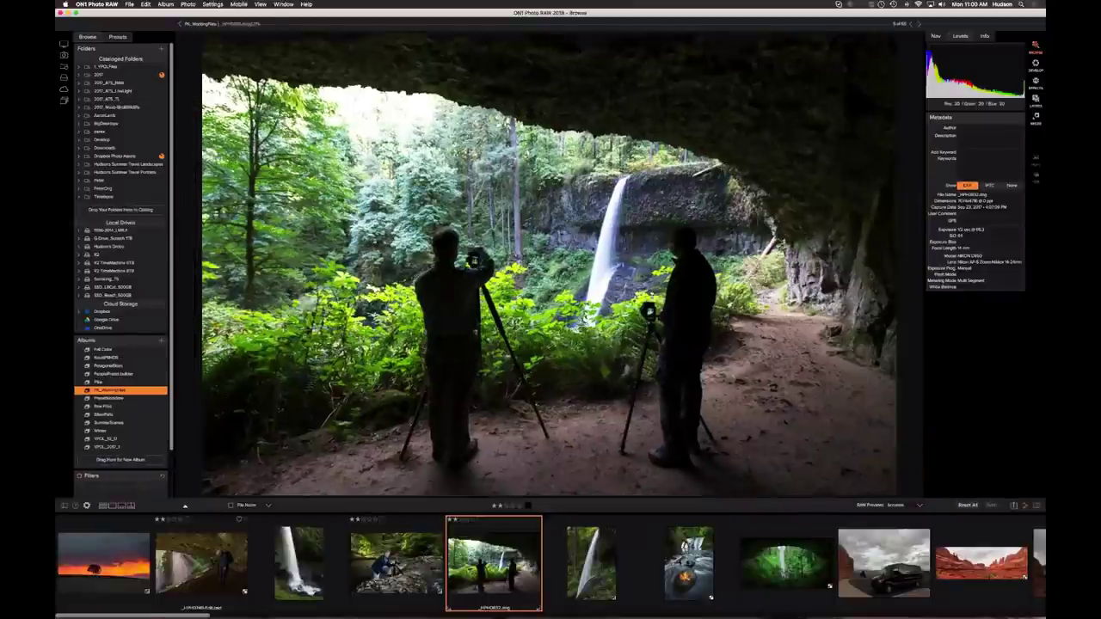
pyautogui.click(103, 564)
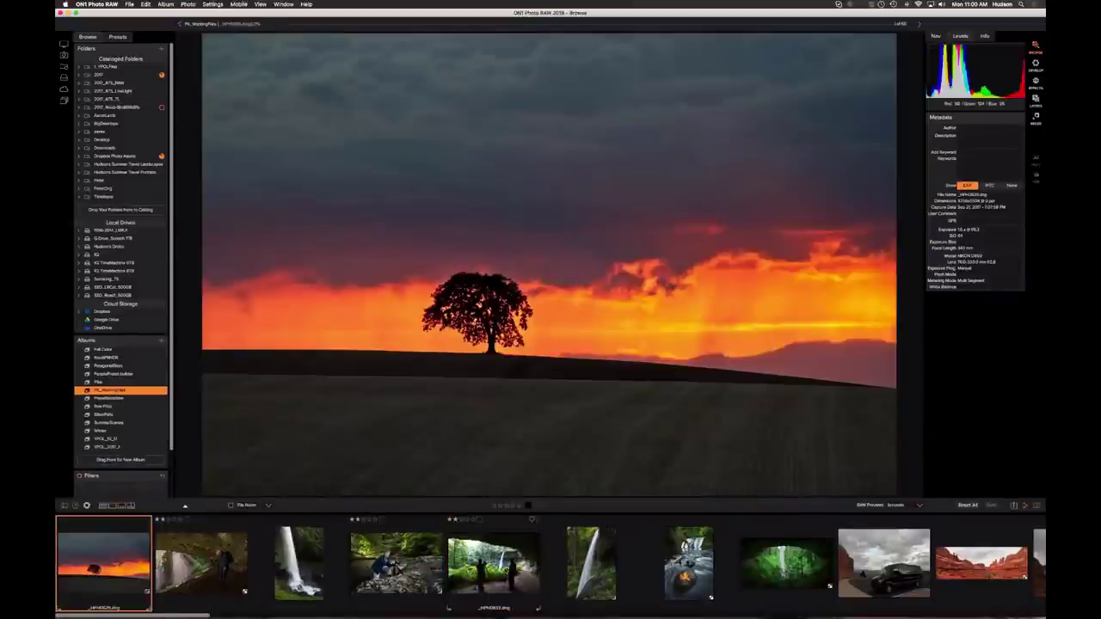
pyautogui.click(494, 564)
pyautogui.click(594, 557)
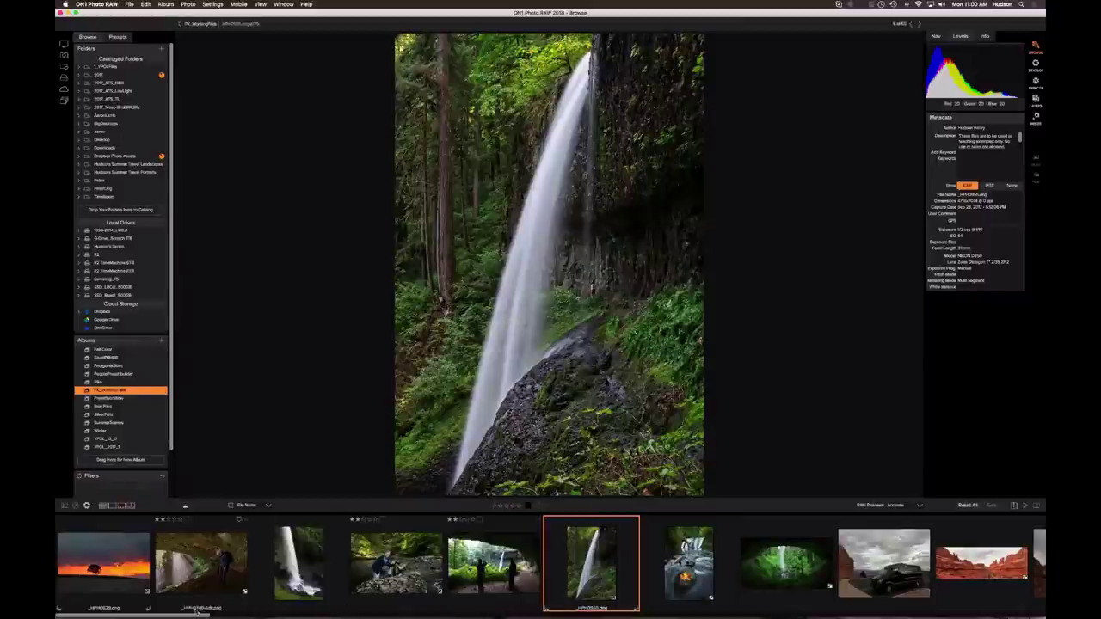
# - Preview the desert photos: red rock panorama, family at the arch, woman on slickrock, rock spires, and photographers by the river
pyautogui.hscroll(10, 258, 564)
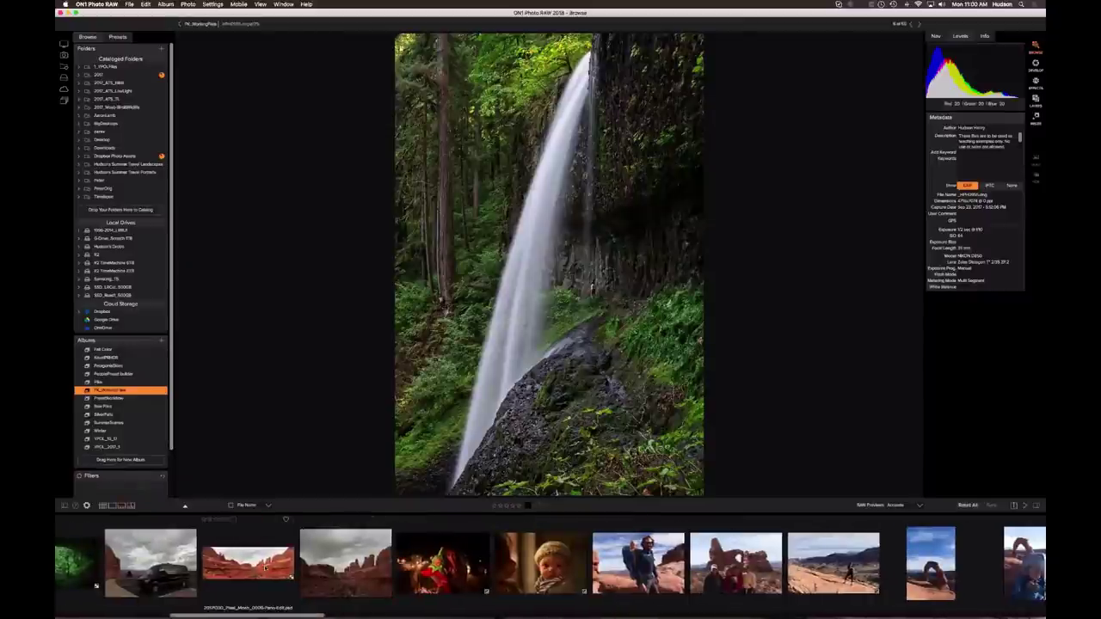
pyautogui.click(266, 568)
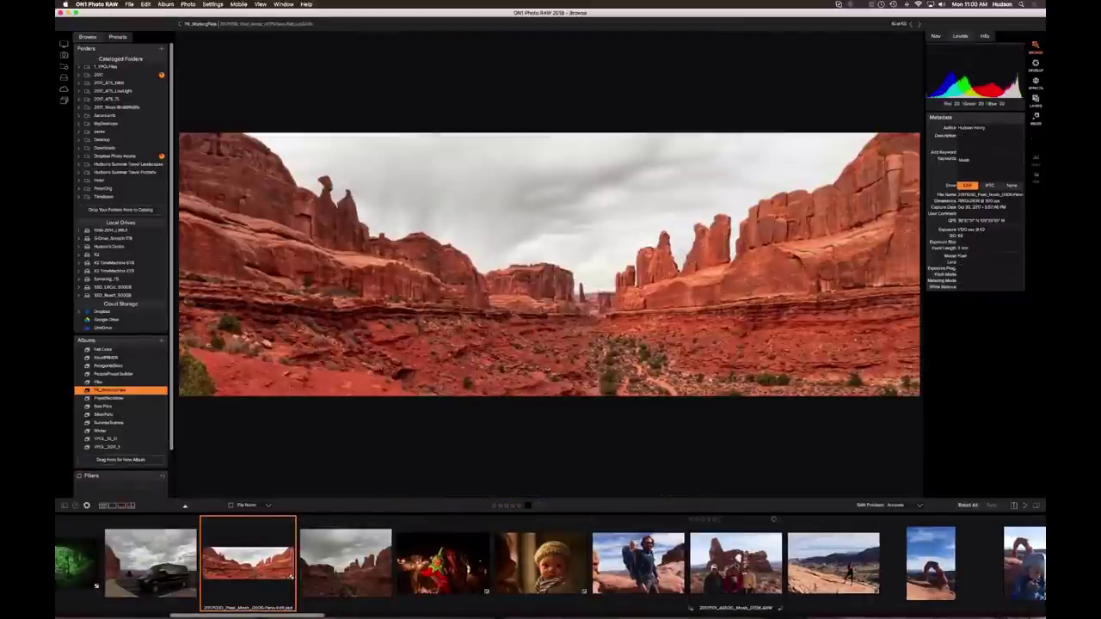
pyautogui.click(736, 563)
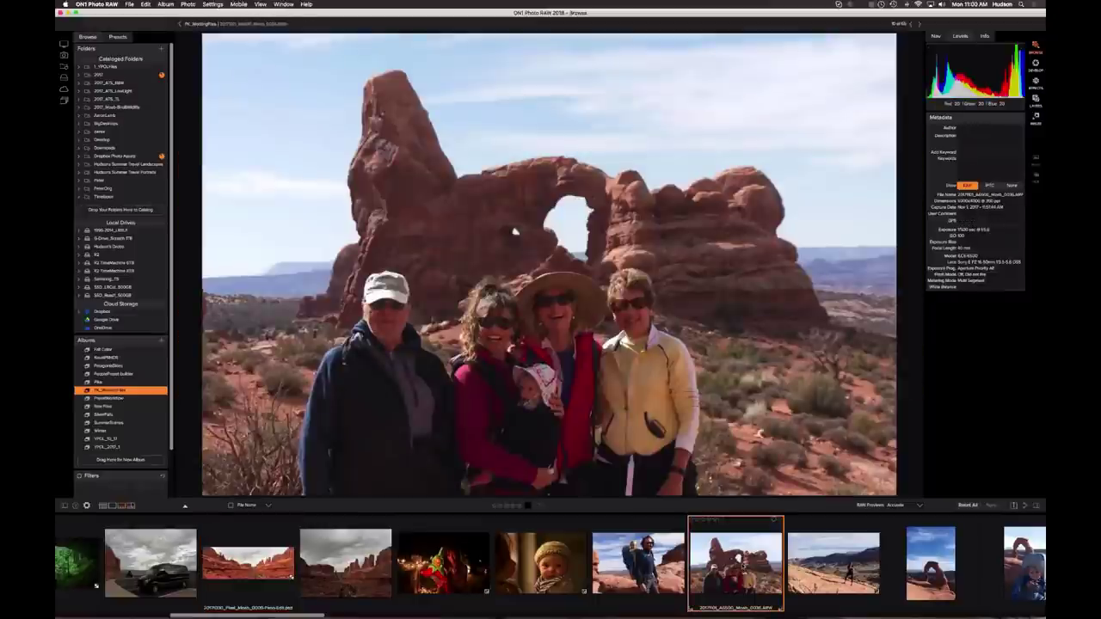
pyautogui.click(833, 563)
pyautogui.hscroll(8, 582, 567)
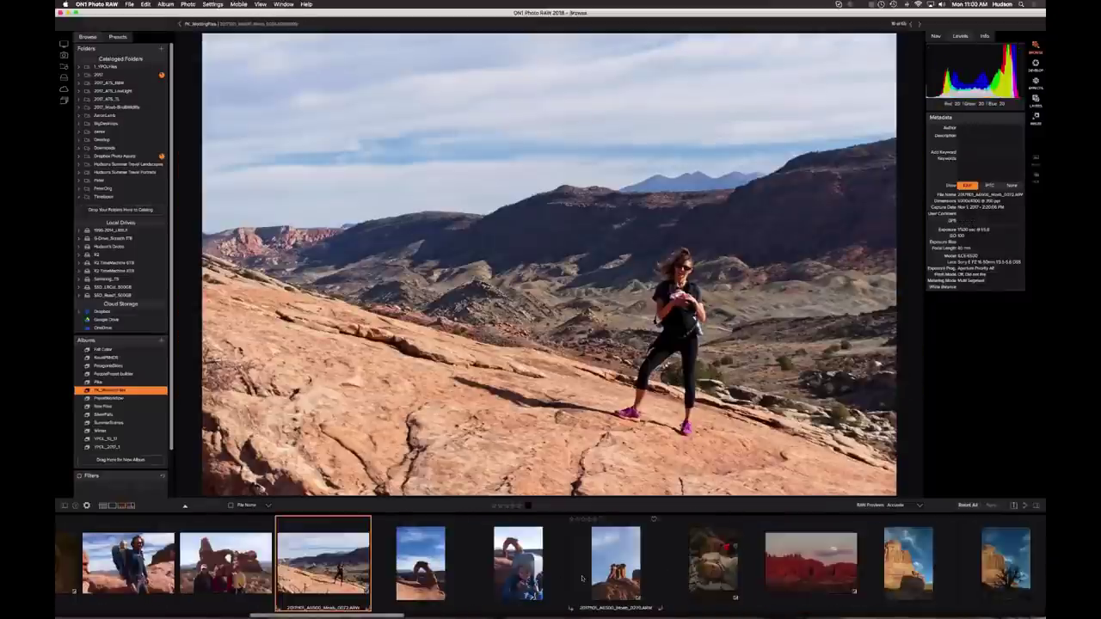
pyautogui.click(615, 563)
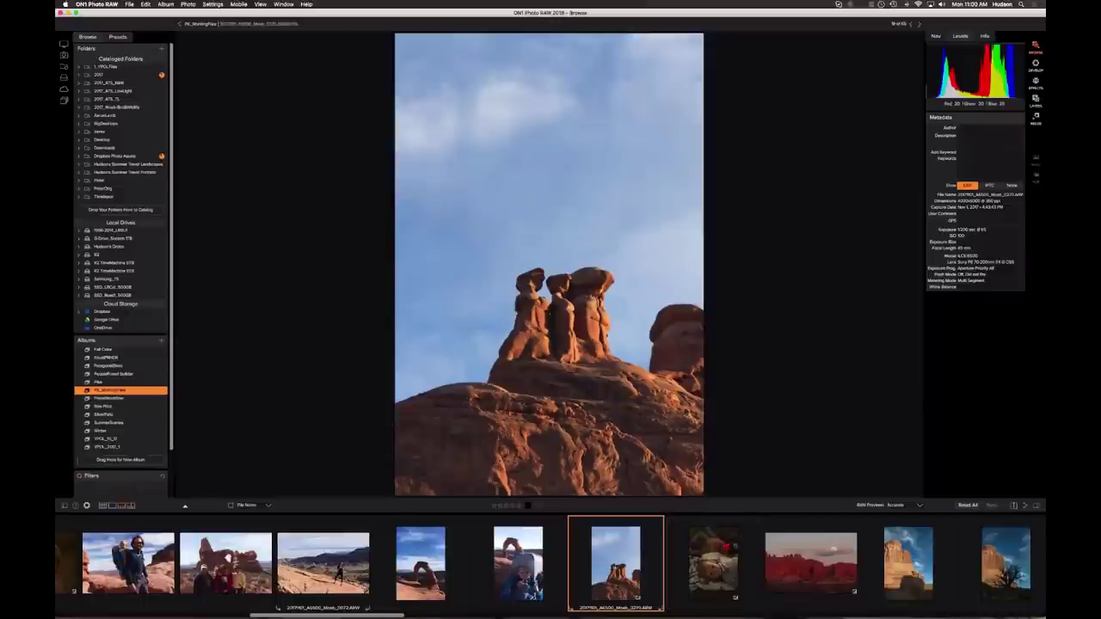
pyautogui.moveTo(389, 616); pyautogui.dragTo(702, 615)
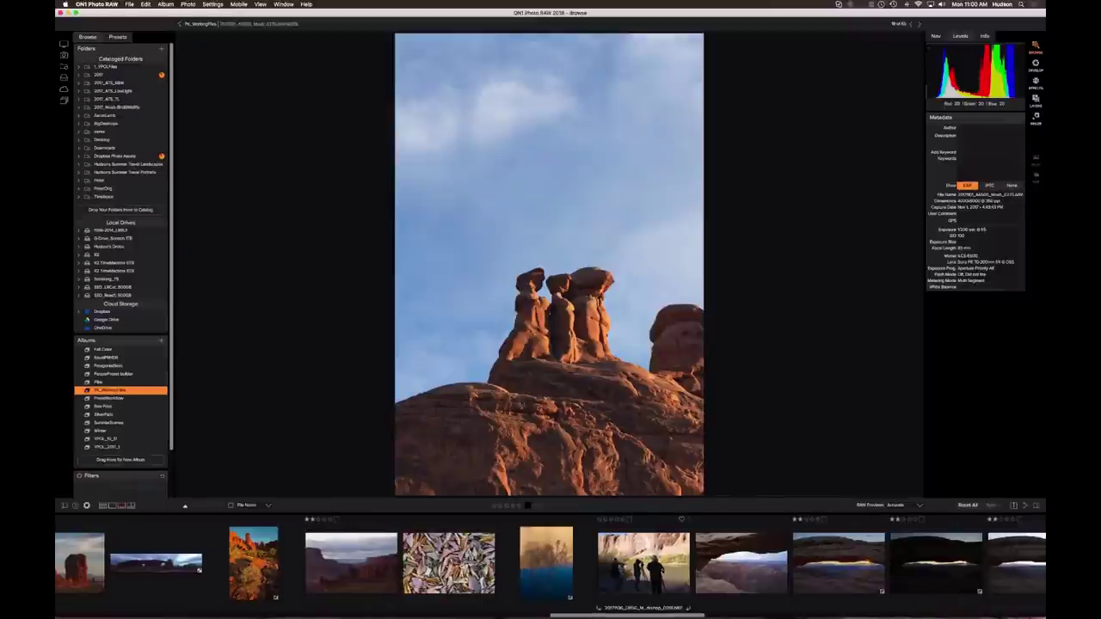
pyautogui.click(643, 564)
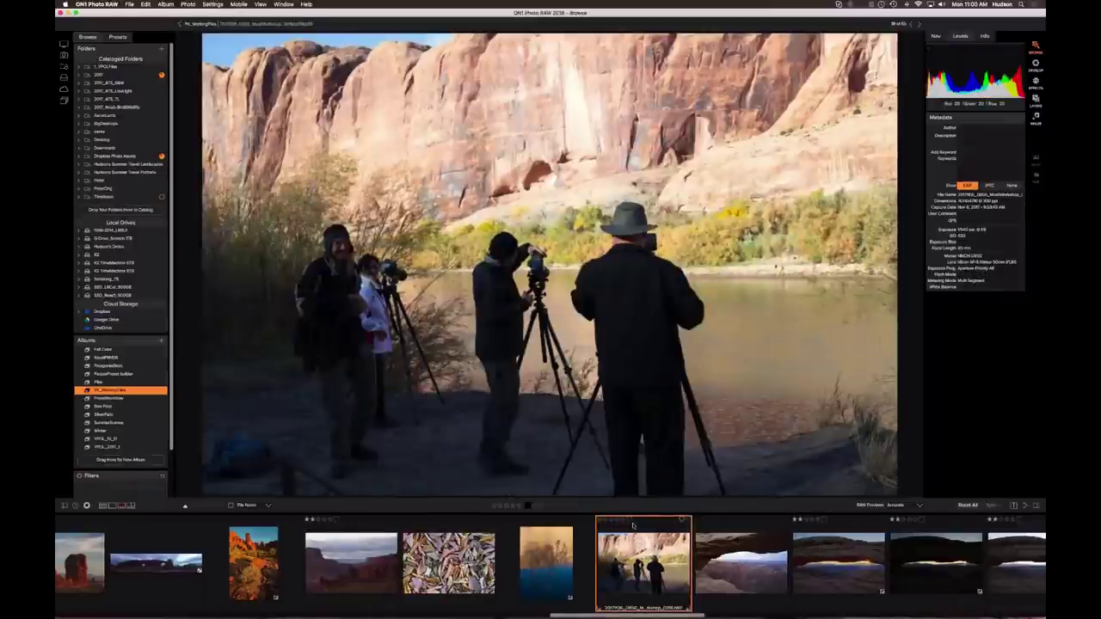
# - View the group photo in the red rock alcove at full size and return to the thumbnail grid
pyautogui.press('g')
pyautogui.press('Down')
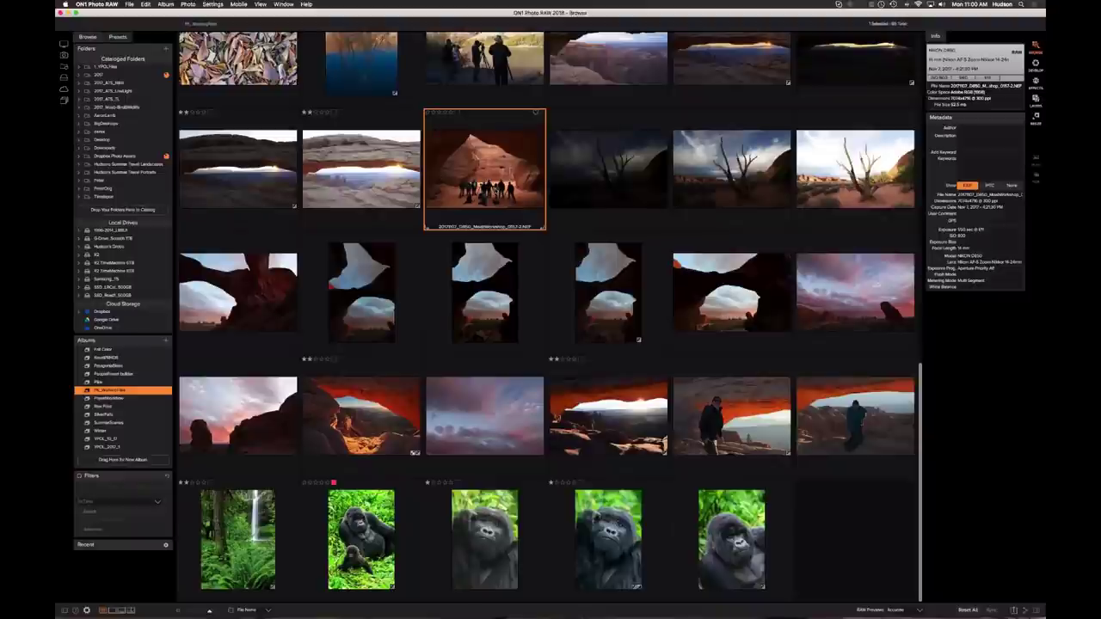
pyautogui.press('d')
pyautogui.press('g')
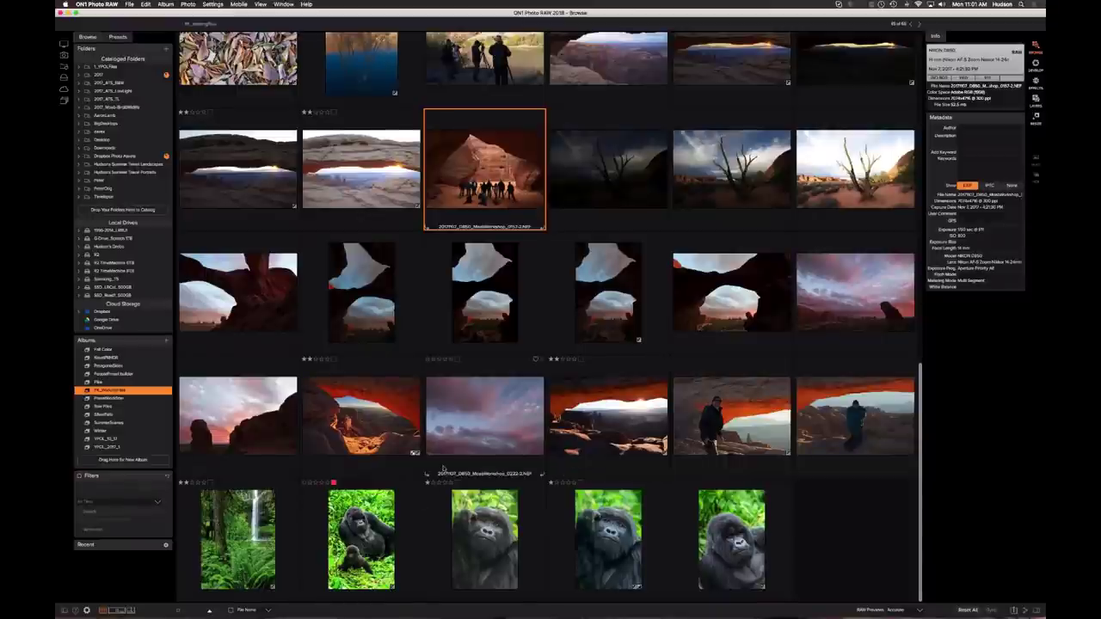
# - Select the three bracketed exposures of the sandstone tower with the twisted tree in the thumbnail grid
pyautogui.scroll(5, 443, 469)
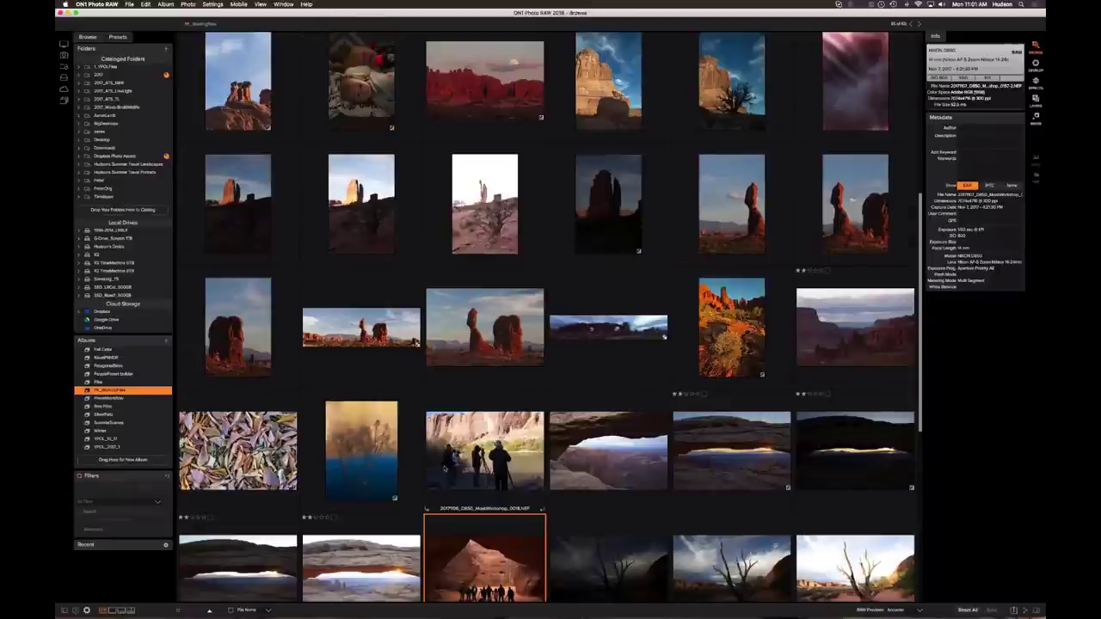
pyautogui.scroll(5, 445, 469)
pyautogui.scroll(-1, 445, 469)
pyautogui.scroll(-2, 445, 469)
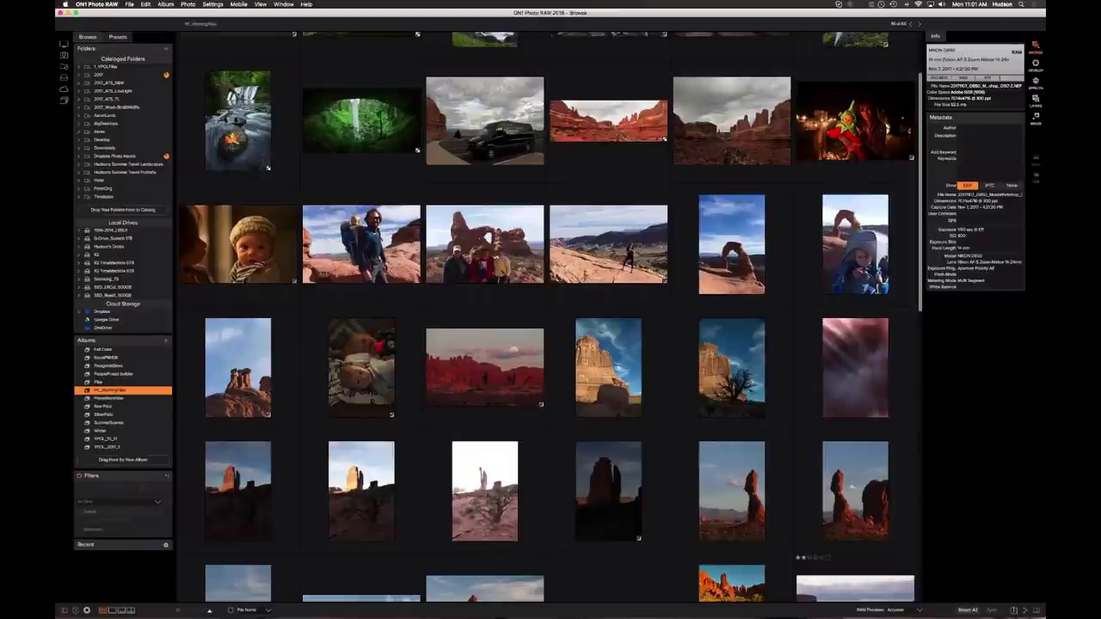
pyautogui.scroll(-1, 256, 413)
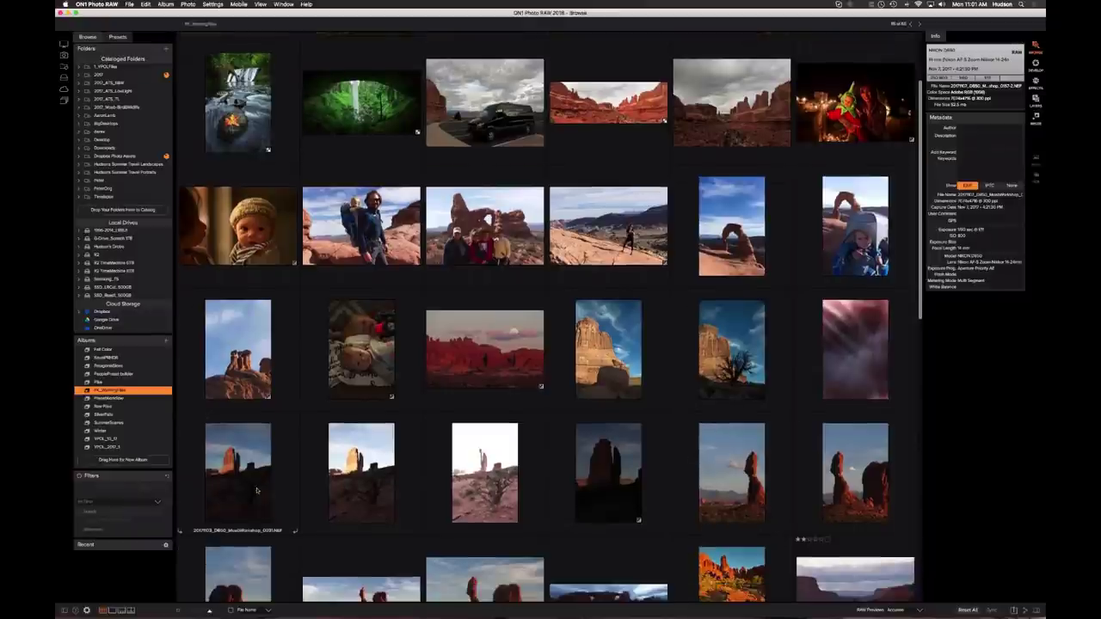
pyautogui.scroll(-5, 255, 338)
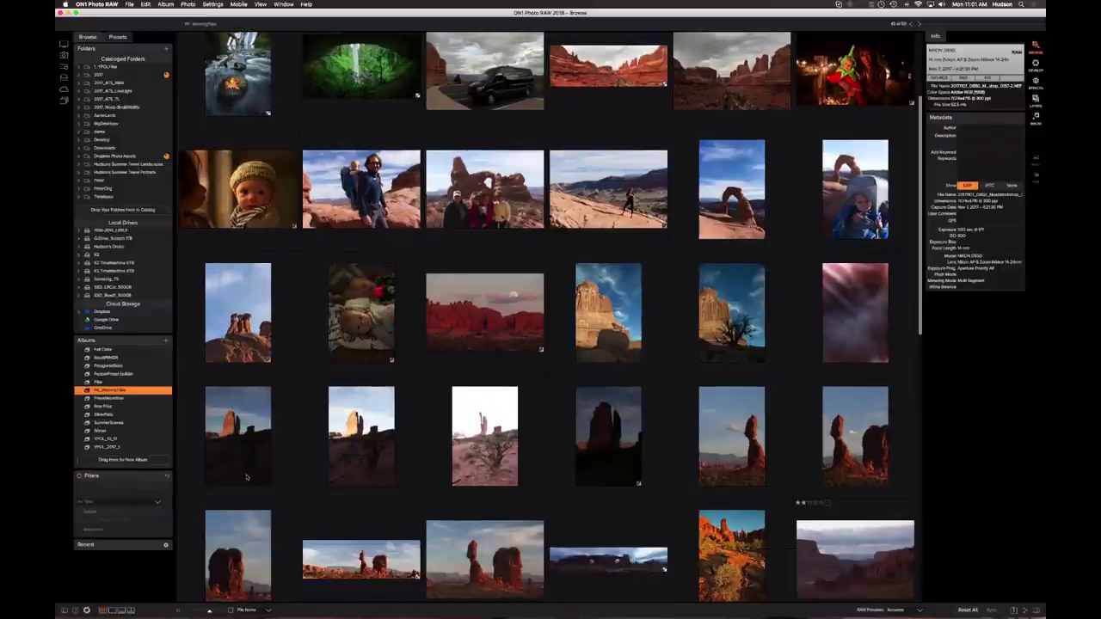
pyautogui.click(484, 484)
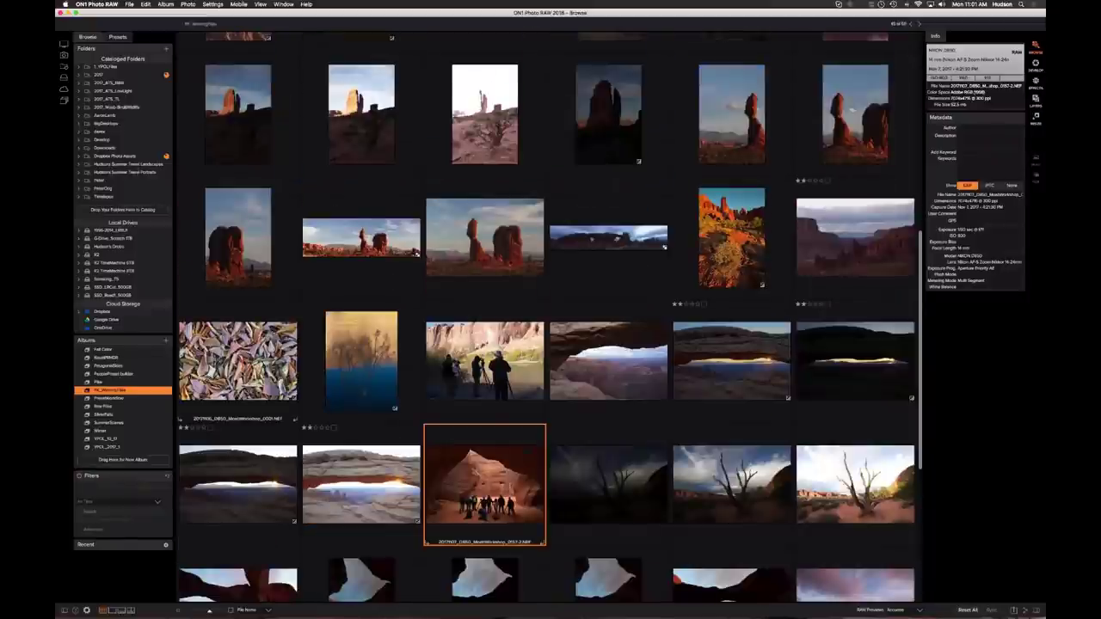
pyautogui.scroll(-1, 485, 344)
pyautogui.scroll(2, 344, 258)
pyautogui.click(238, 164)
pyautogui.keyDown('shift'); pyautogui.click(467, 160); pyautogui.keyUp('shift')
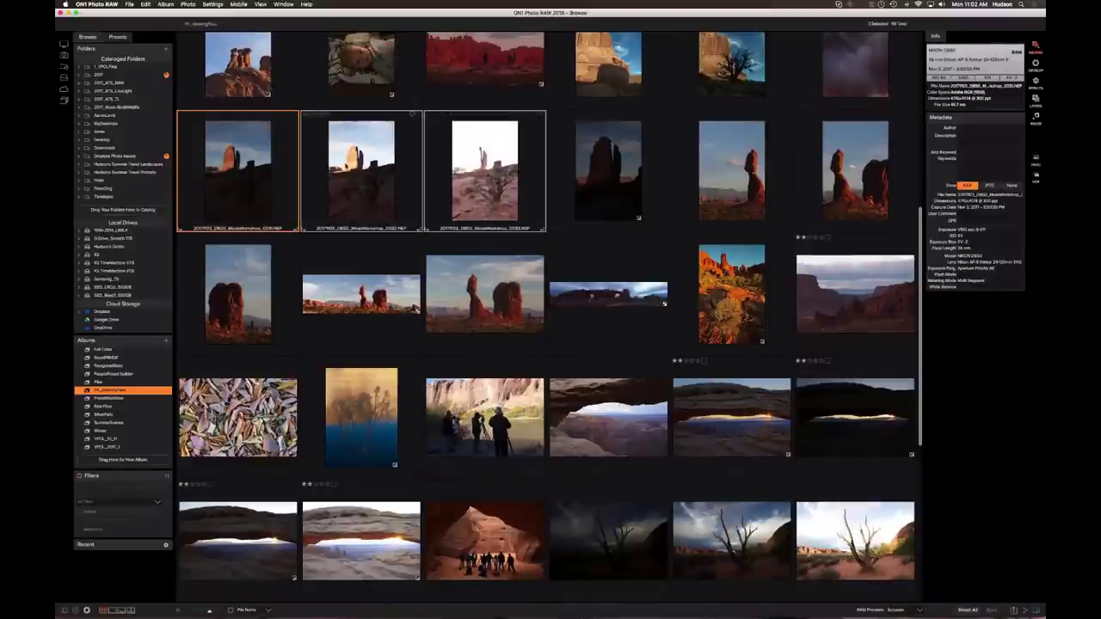
# - Compare the histograms and image detail of the dark, middle and bright bracketed exposures in large view with the filmstrip
pyautogui.click(114, 611)
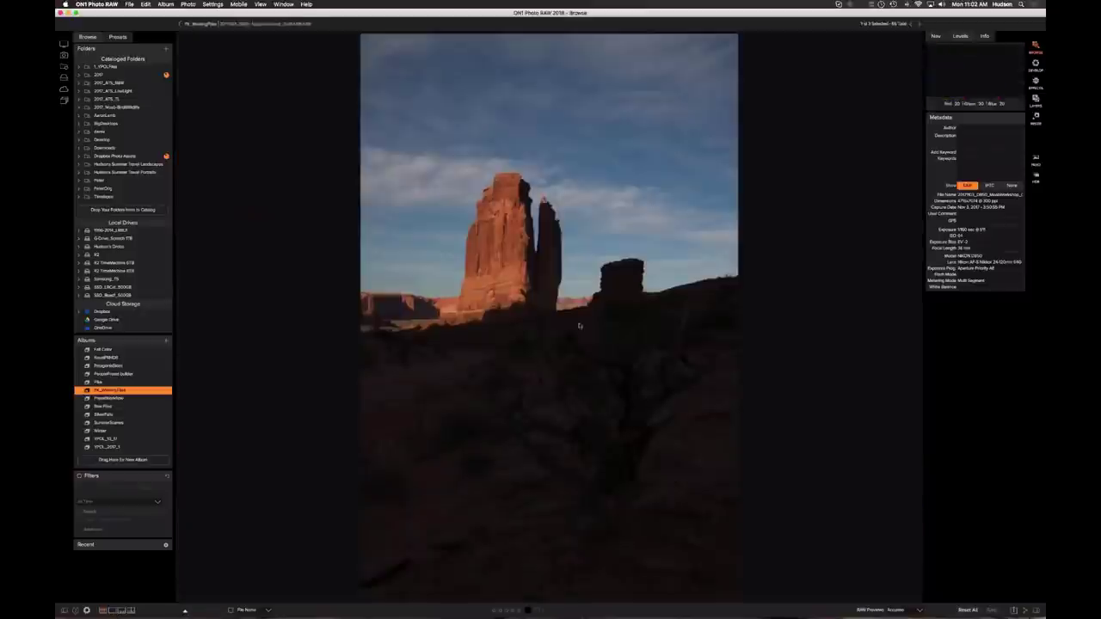
pyautogui.click(126, 611)
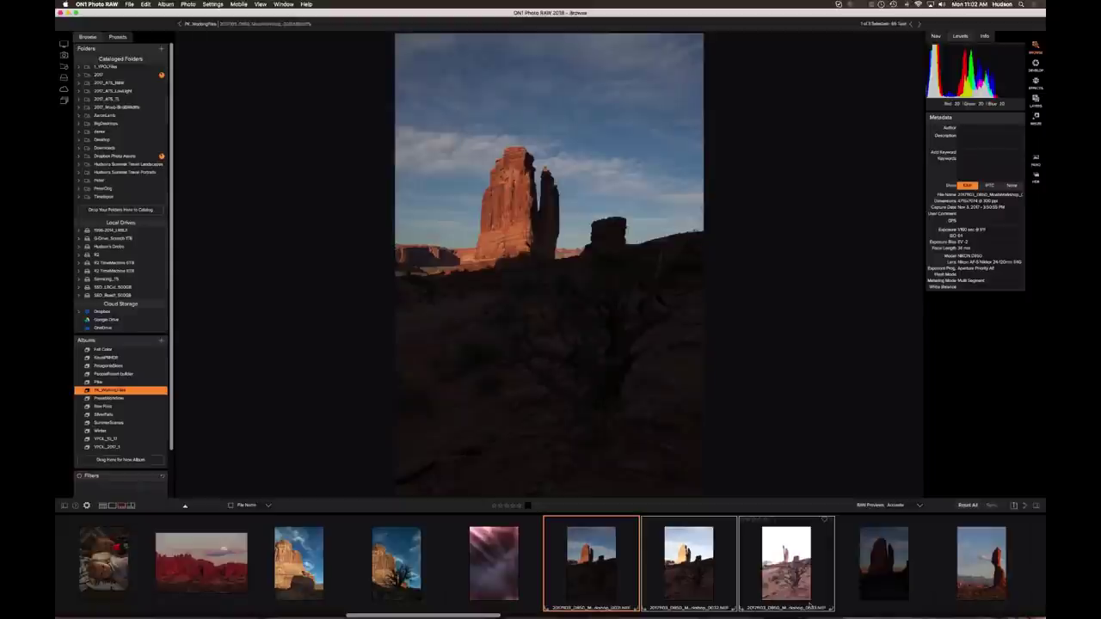
pyautogui.click(785, 563)
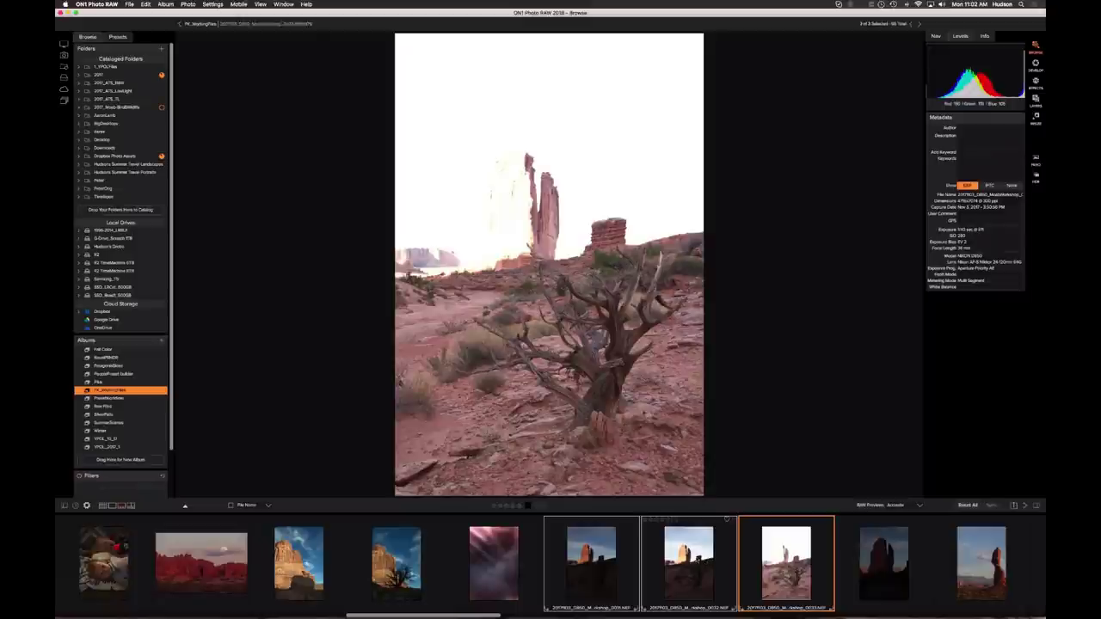
pyautogui.press('Left')
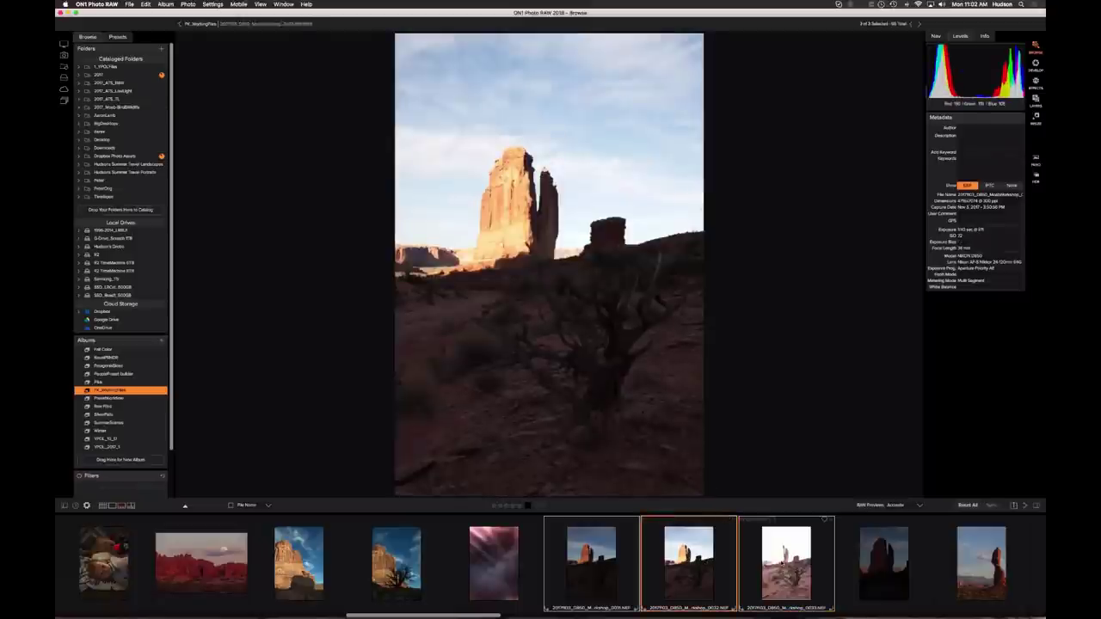
pyautogui.press('Right')
pyautogui.press('Left')
pyautogui.press('Left')
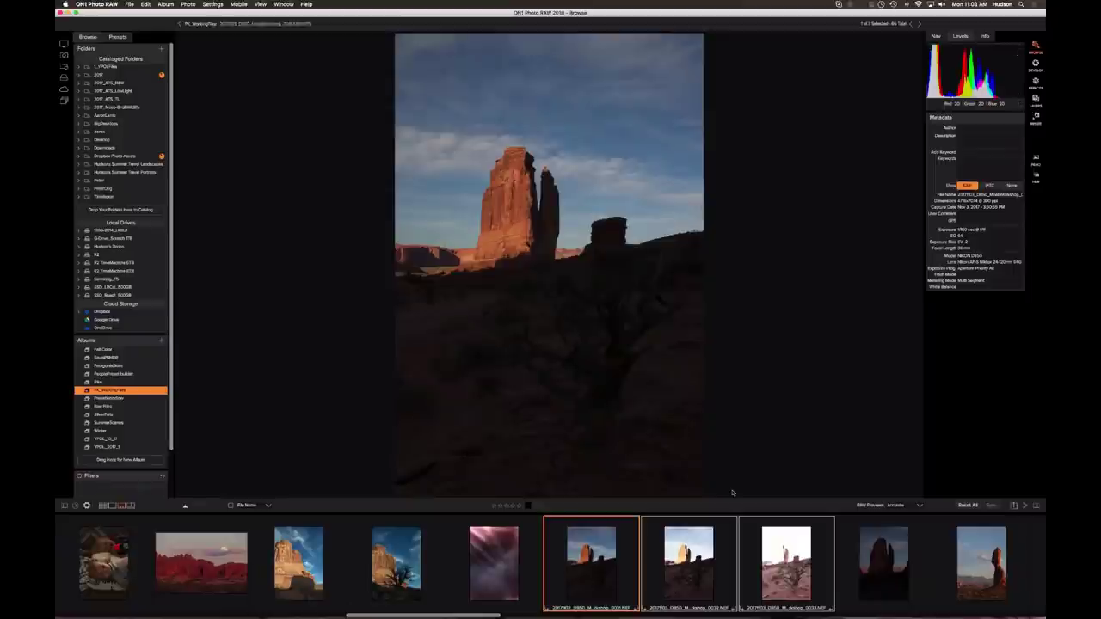
pyautogui.click(698, 561)
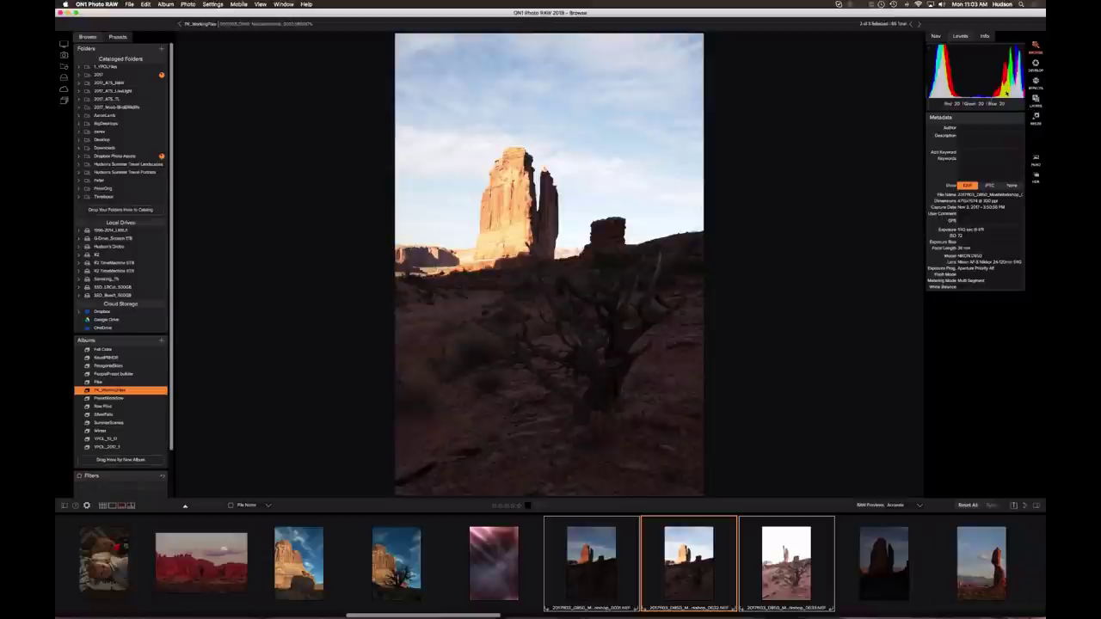
pyautogui.press('Right')
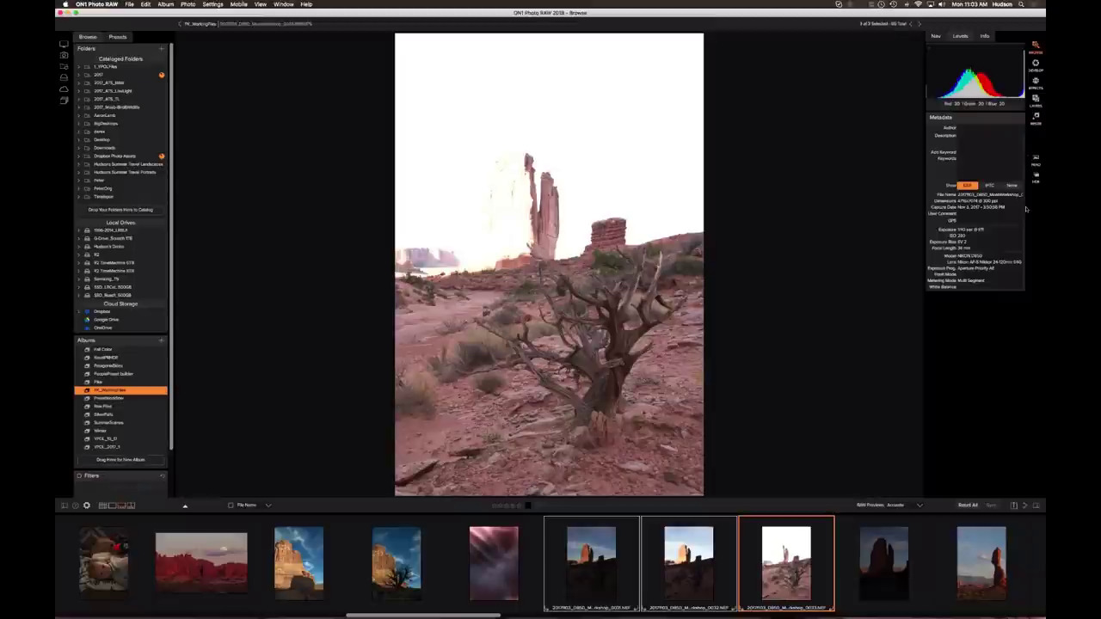
pyautogui.click(684, 574)
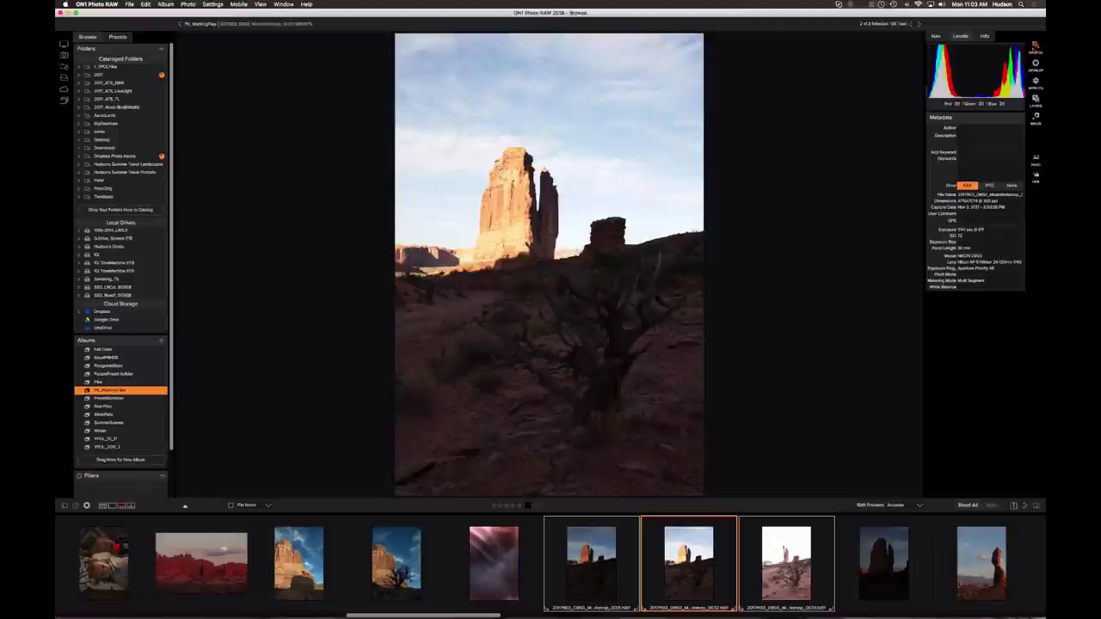
# - Open the three selected exposures in Create HDR from the thumbnail grid and set the default look to Natural
pyautogui.press('g')
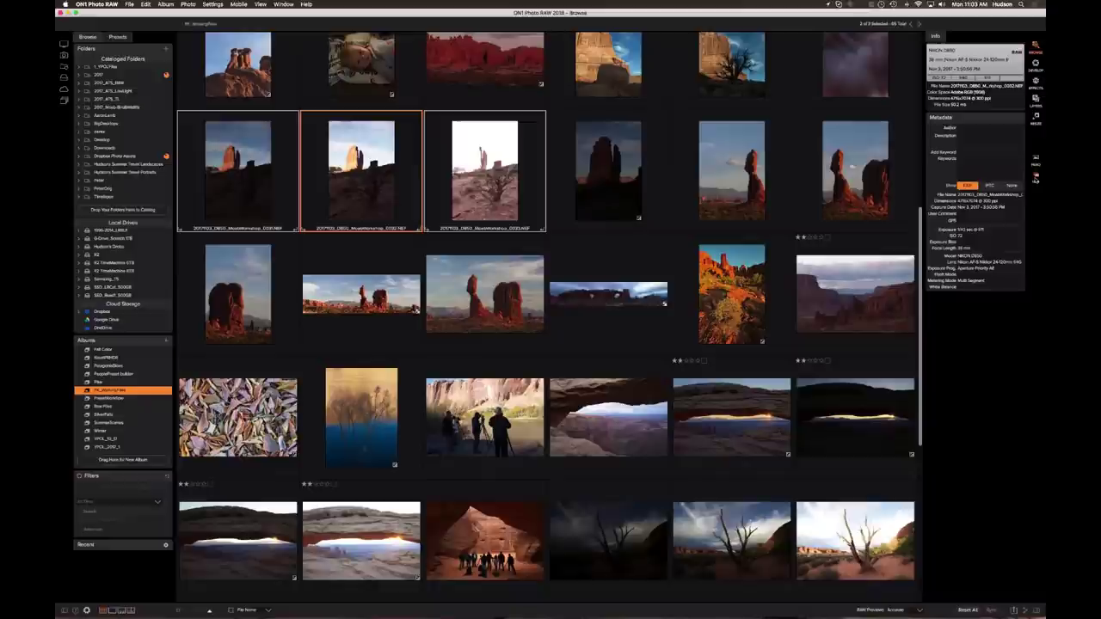
pyautogui.click(1036, 178)
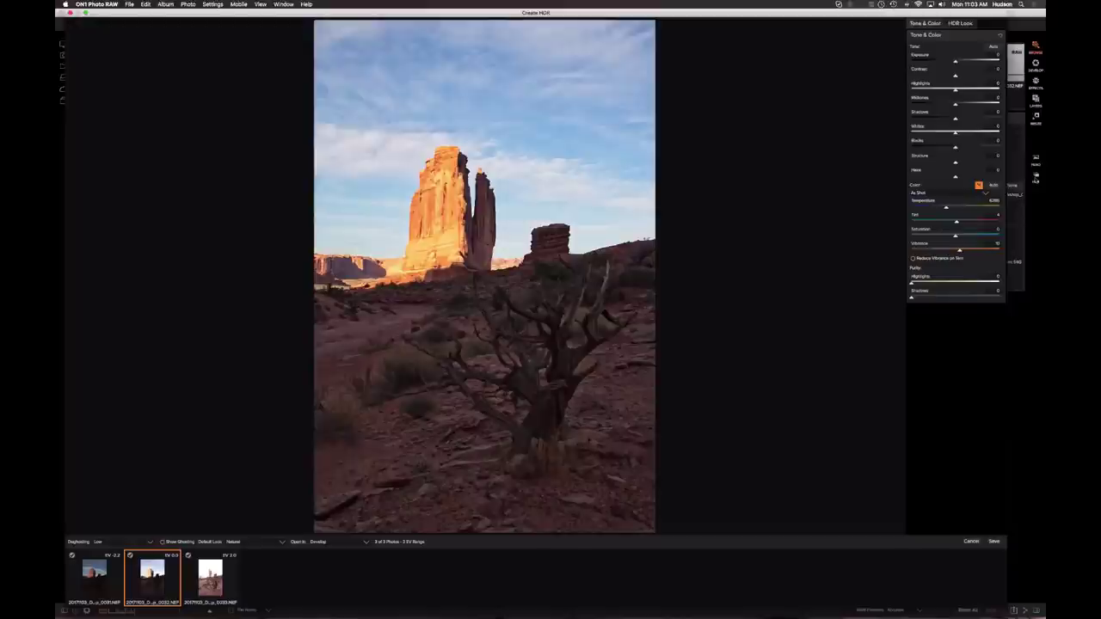
pyautogui.click(266, 546)
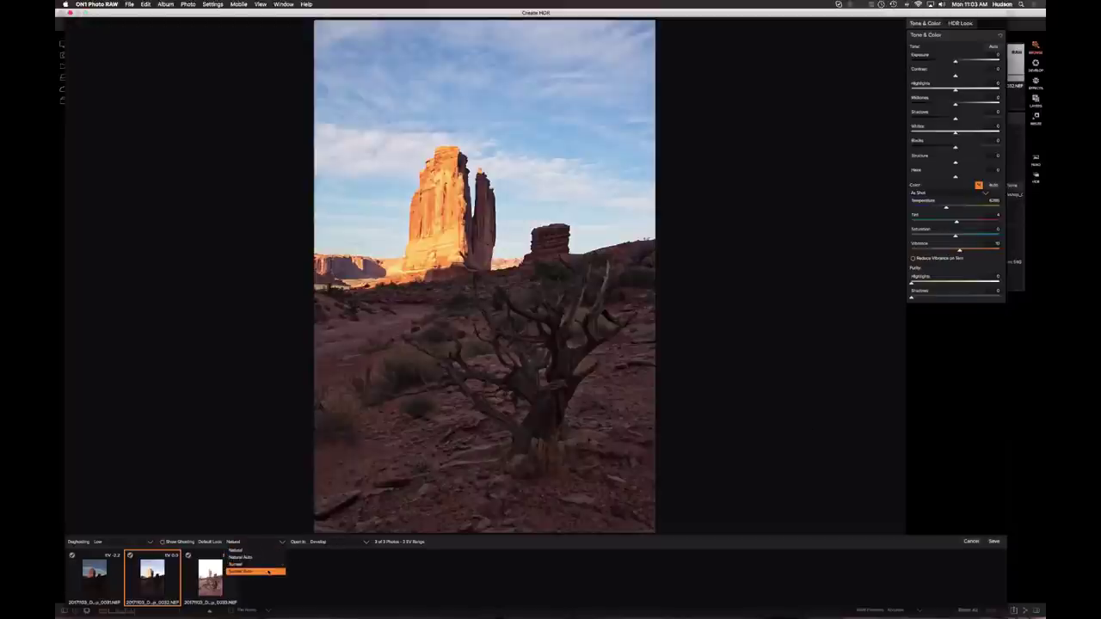
pyautogui.click(269, 571)
pyautogui.click(258, 542)
pyautogui.click(261, 552)
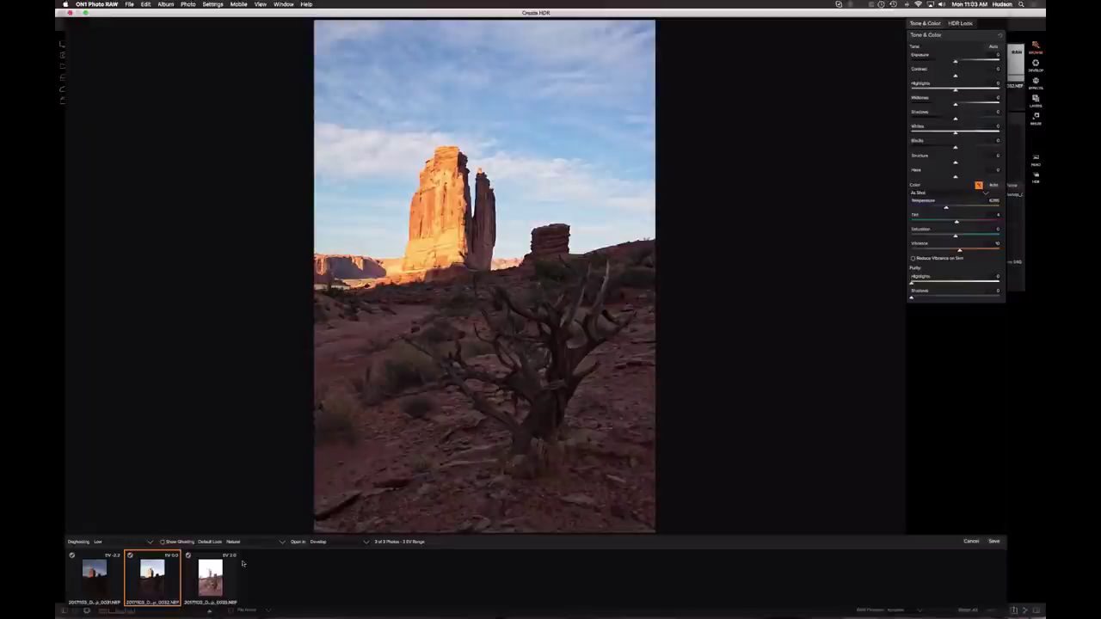
# - Use the darkest exposure as the HDR base image and raise Shadows to about 36
pyautogui.click(93, 582)
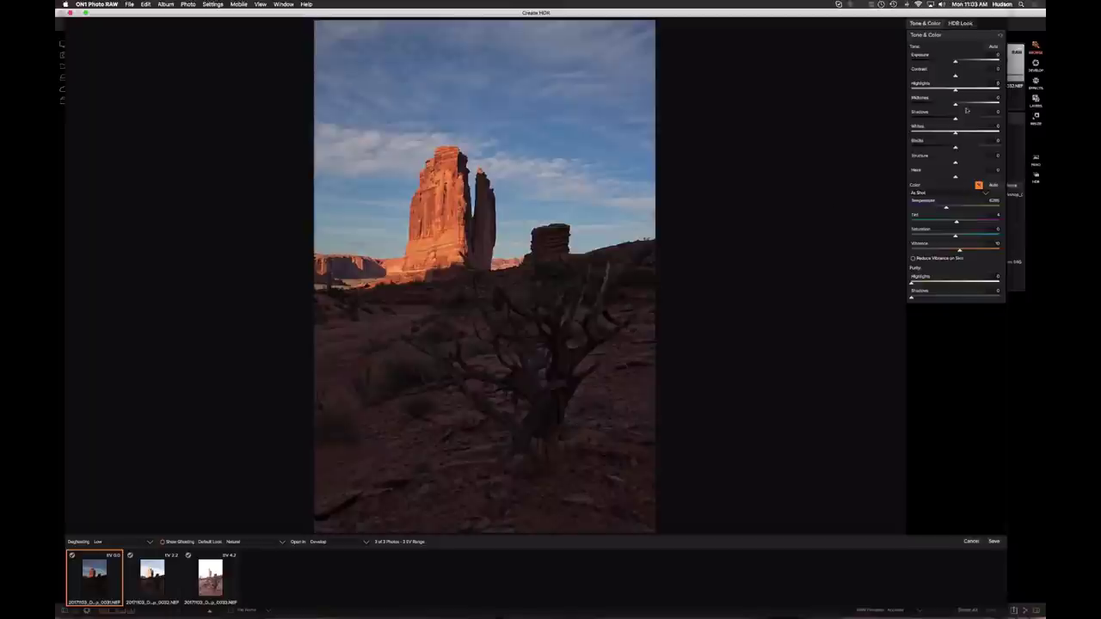
pyautogui.moveTo(955, 118); pyautogui.dragTo(971, 118)
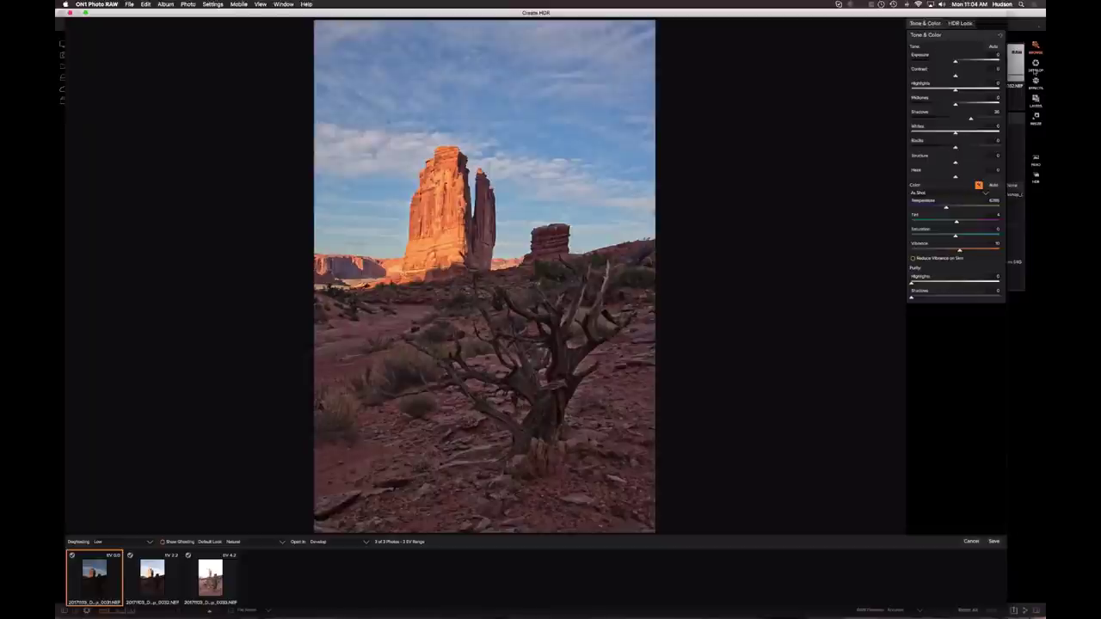
# - Soften the HDR Look by lowering Detail to about 6 and Compression to about 86
pyautogui.click(960, 23)
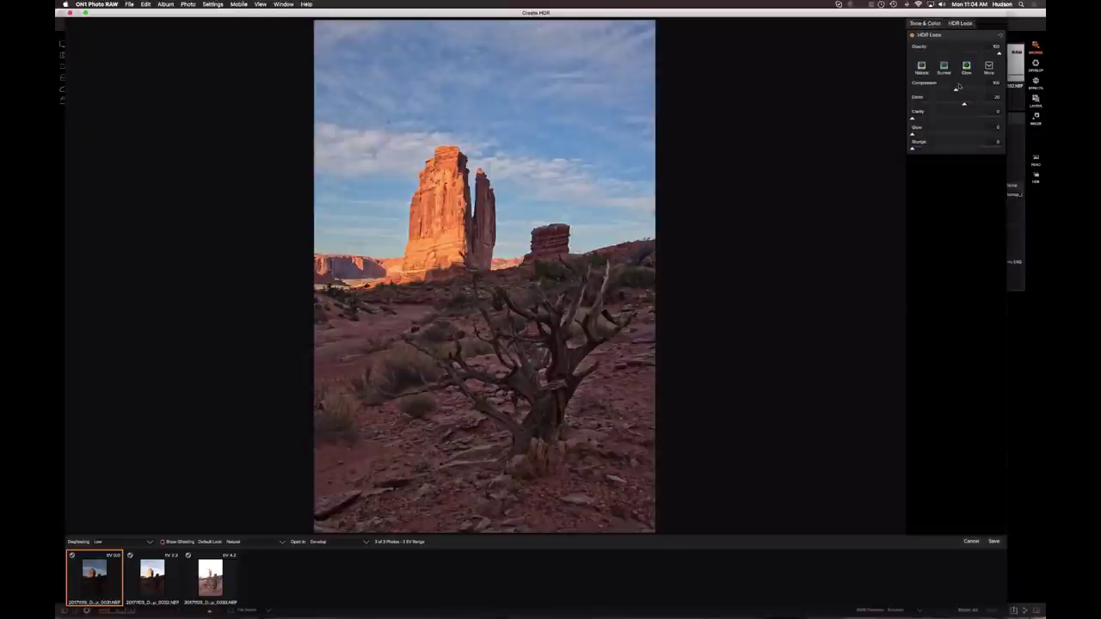
pyautogui.moveTo(964, 102); pyautogui.dragTo(958, 104)
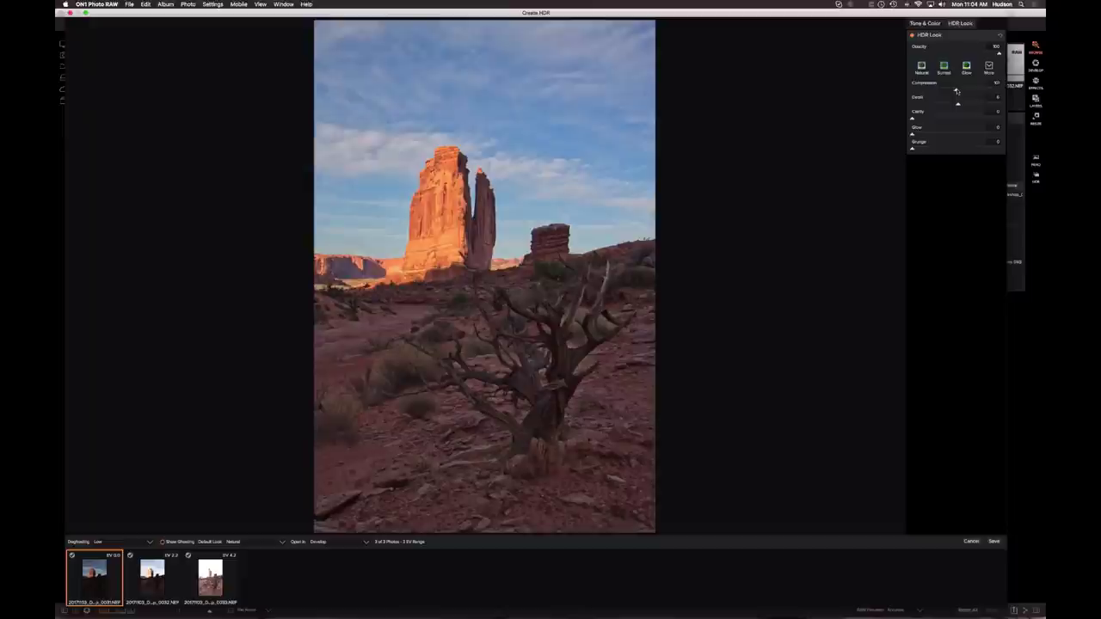
pyautogui.moveTo(956, 91); pyautogui.dragTo(955, 91)
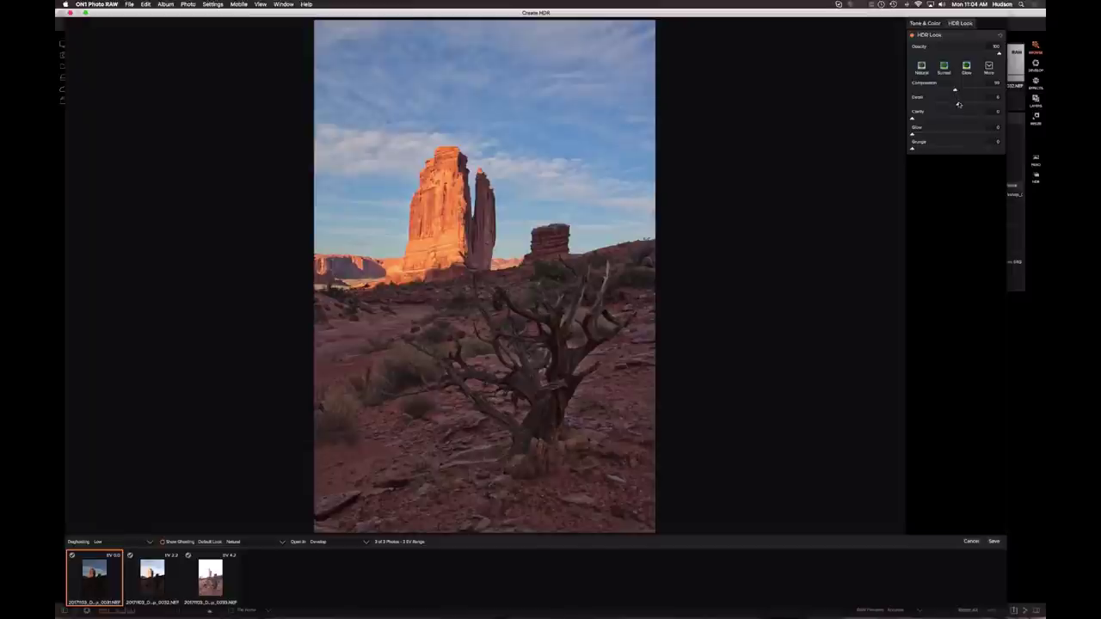
pyautogui.click(994, 87)
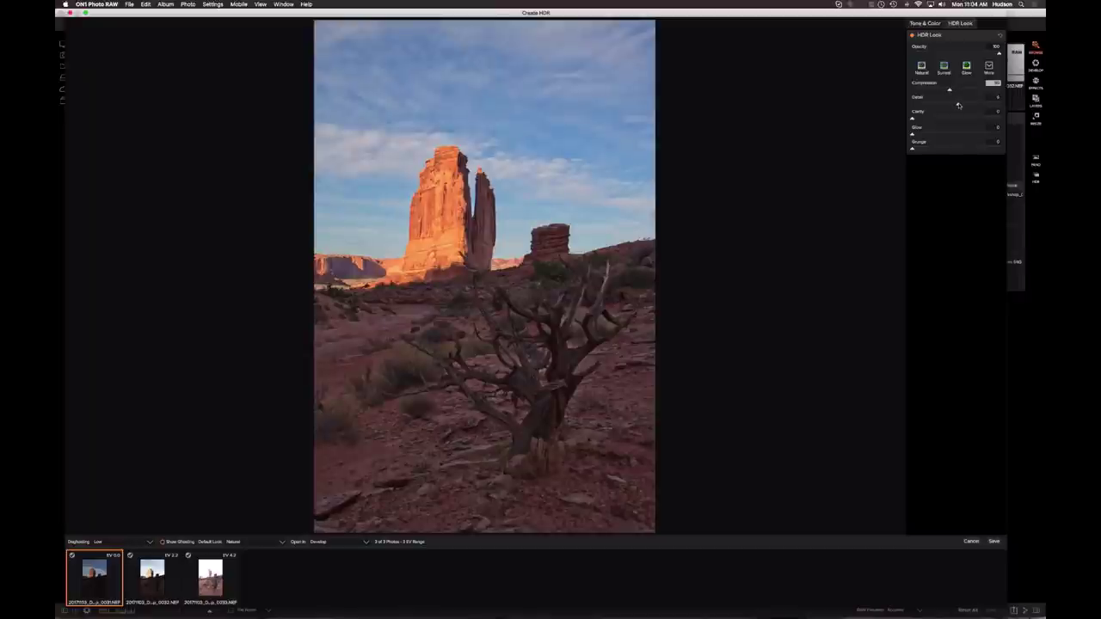
# - Ease Shadows to about 34 and keep Develop as the destination where the merged image opens
pyautogui.click(918, 24)
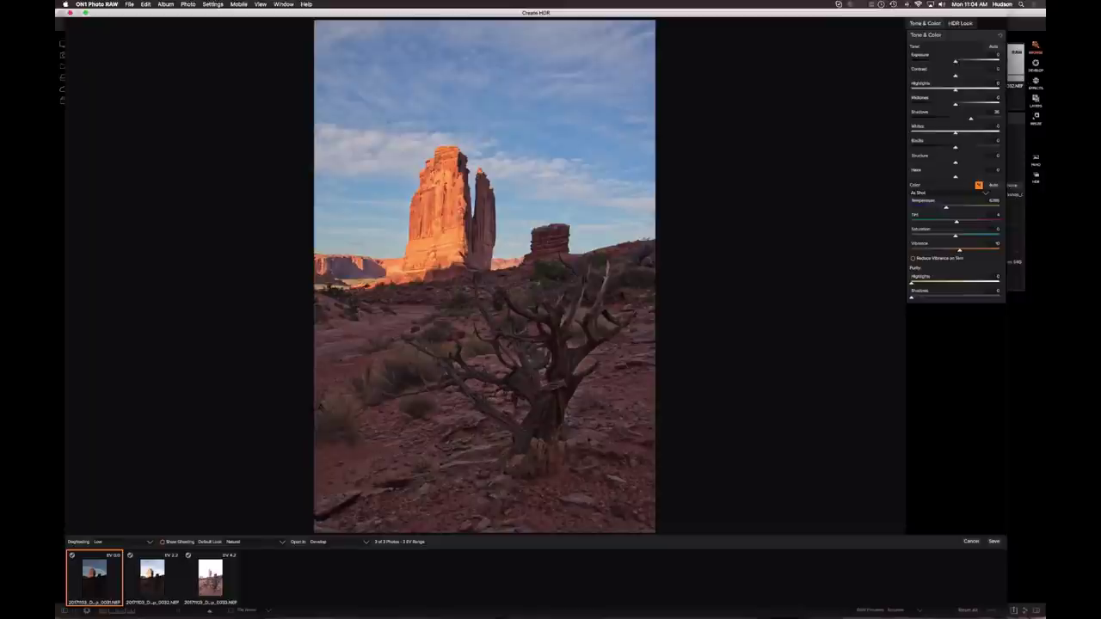
pyautogui.moveTo(971, 121)
pyautogui.mouseDown()
pyautogui.moveTo(982, 120)
pyautogui.moveTo(970, 121)
pyautogui.mouseUp()
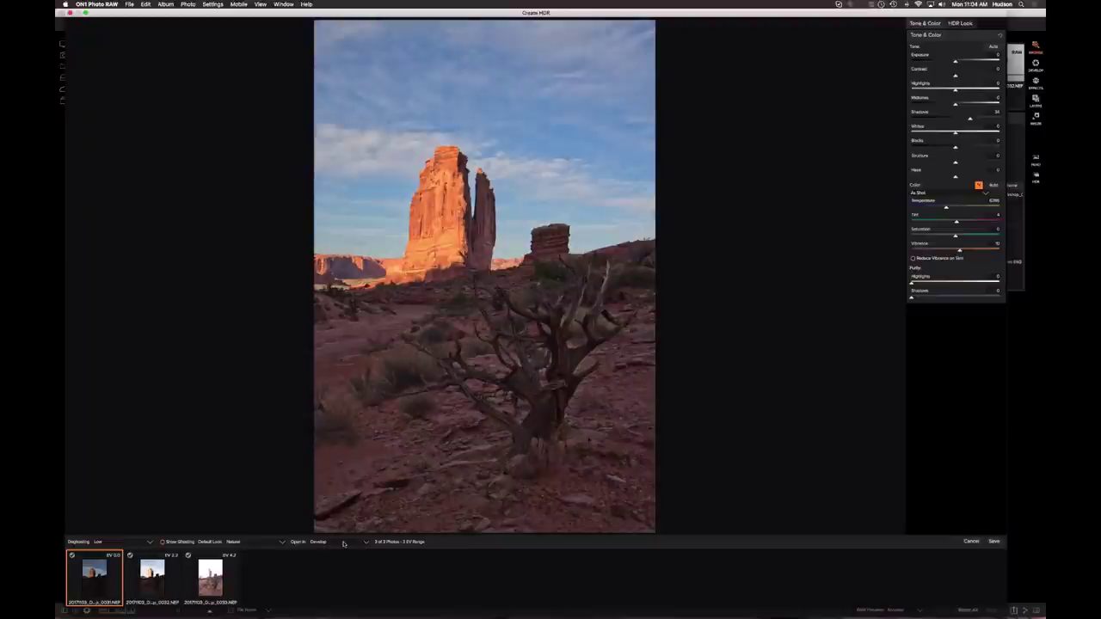
pyautogui.click(344, 544)
pyautogui.click(337, 549)
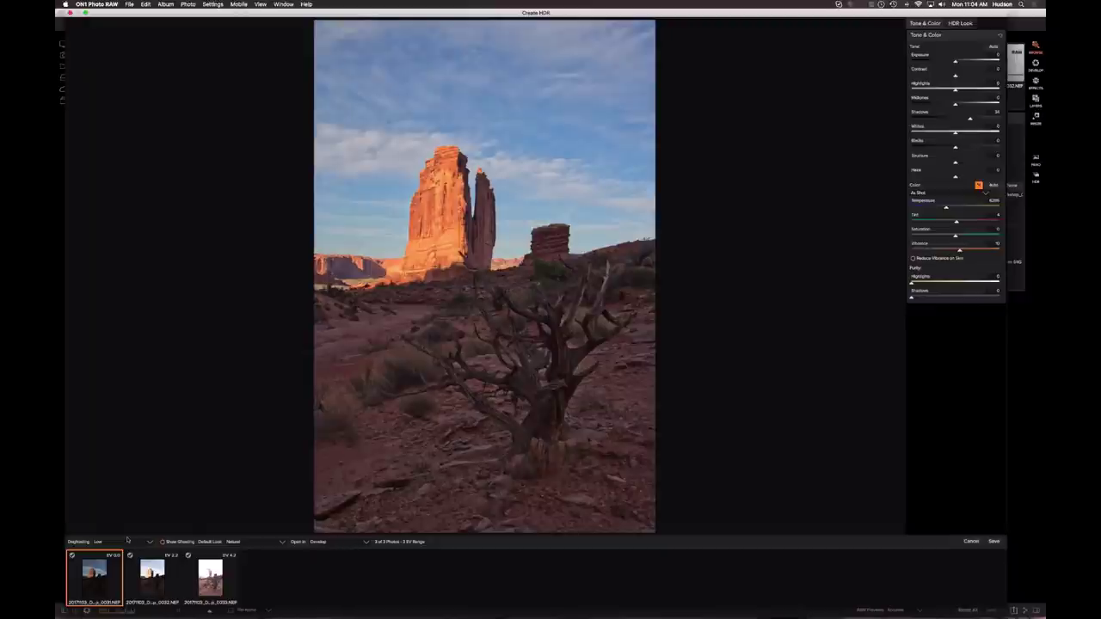
# - Check the ghosting overlay, keep Deghosting at Low, and save the HDR merge
pyautogui.click(163, 543)
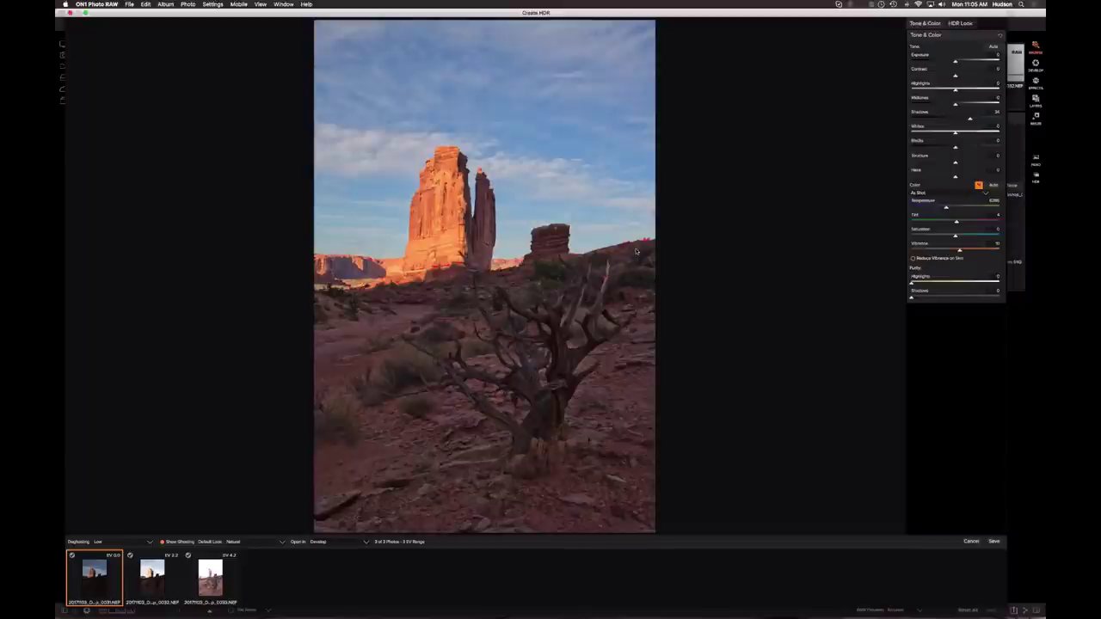
pyautogui.click(141, 542)
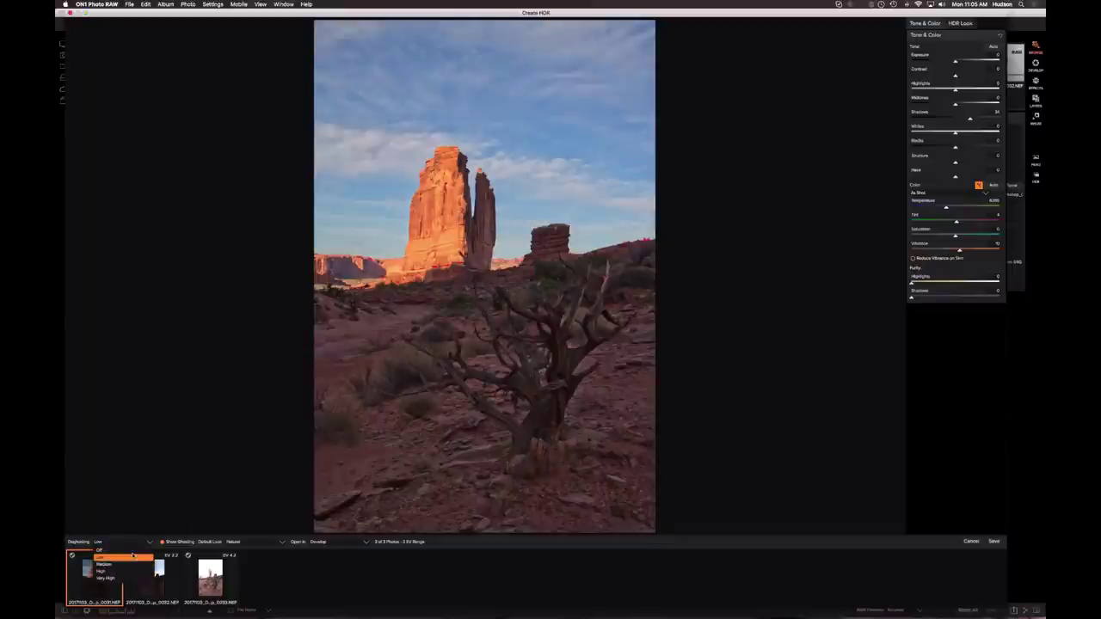
pyautogui.click(131, 559)
pyautogui.click(163, 543)
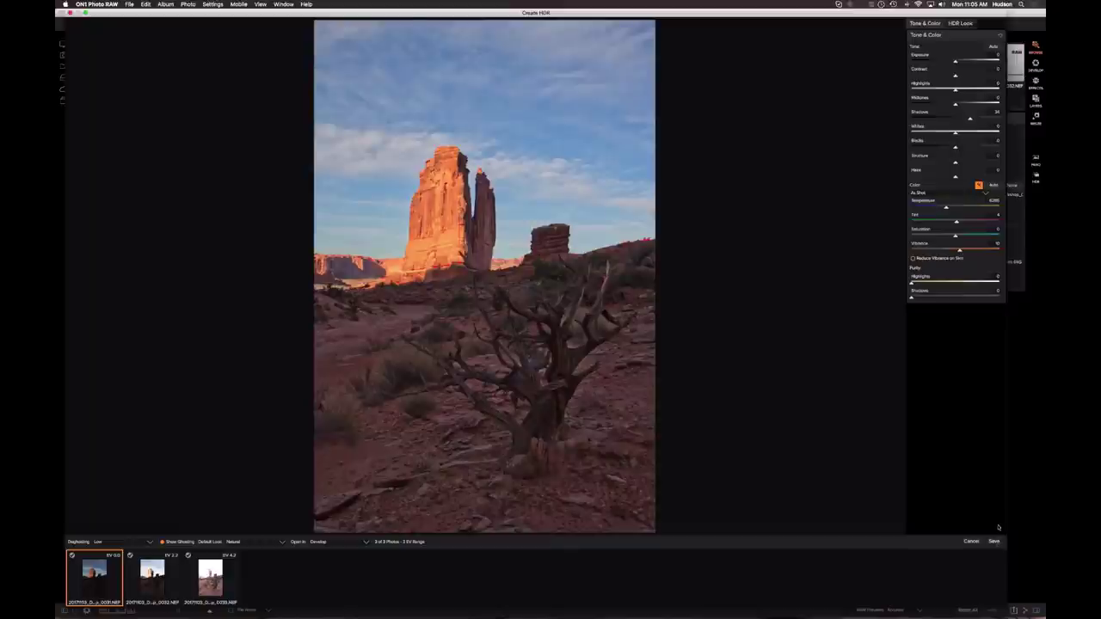
pyautogui.click(994, 541)
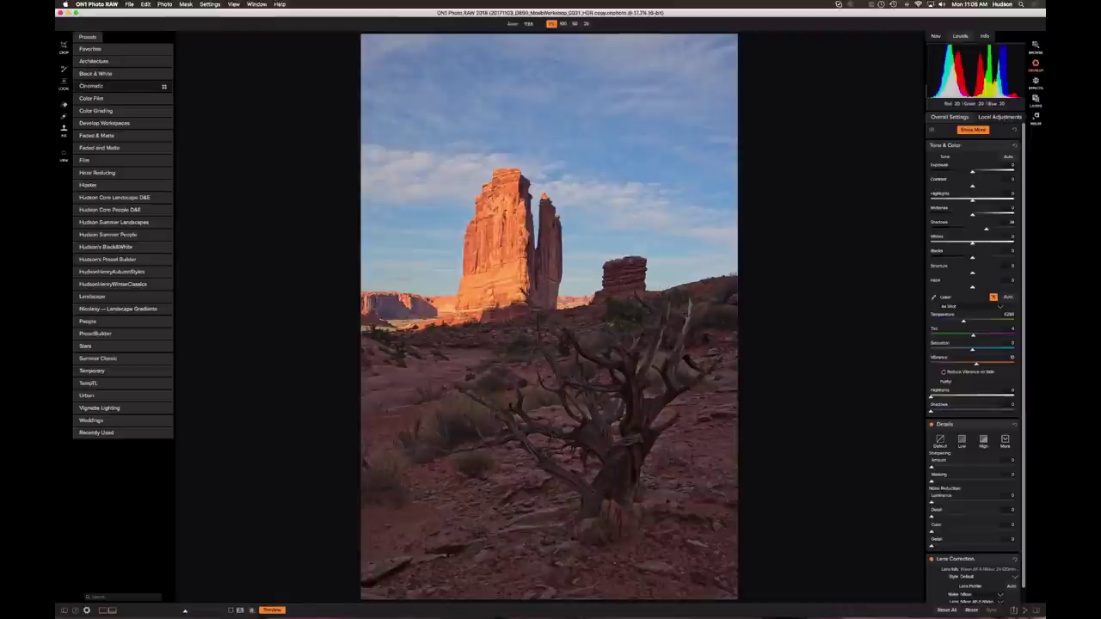
# - Add a local adjustment gradient over the dark foreground, tilted to follow the horizon at the base of the sandstone tower
pyautogui.click(63, 83)
pyautogui.moveTo(549, 198); pyautogui.dragTo(549, 310)
pyautogui.moveTo(576, 312); pyautogui.dragTo(549, 300)
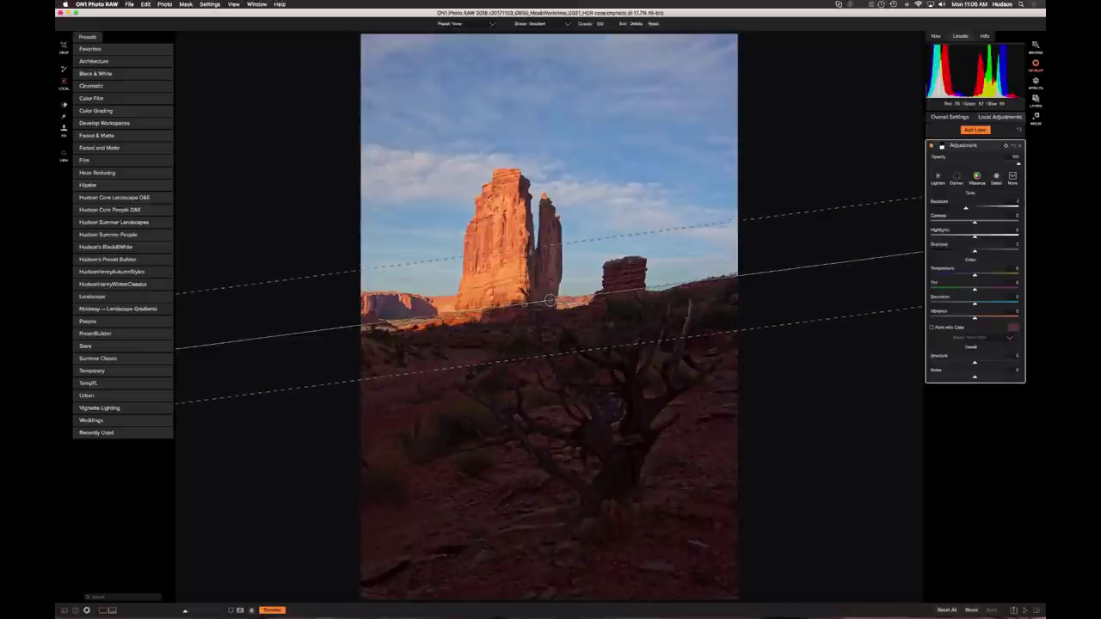
pyautogui.moveTo(550, 301); pyautogui.dragTo(547, 295)
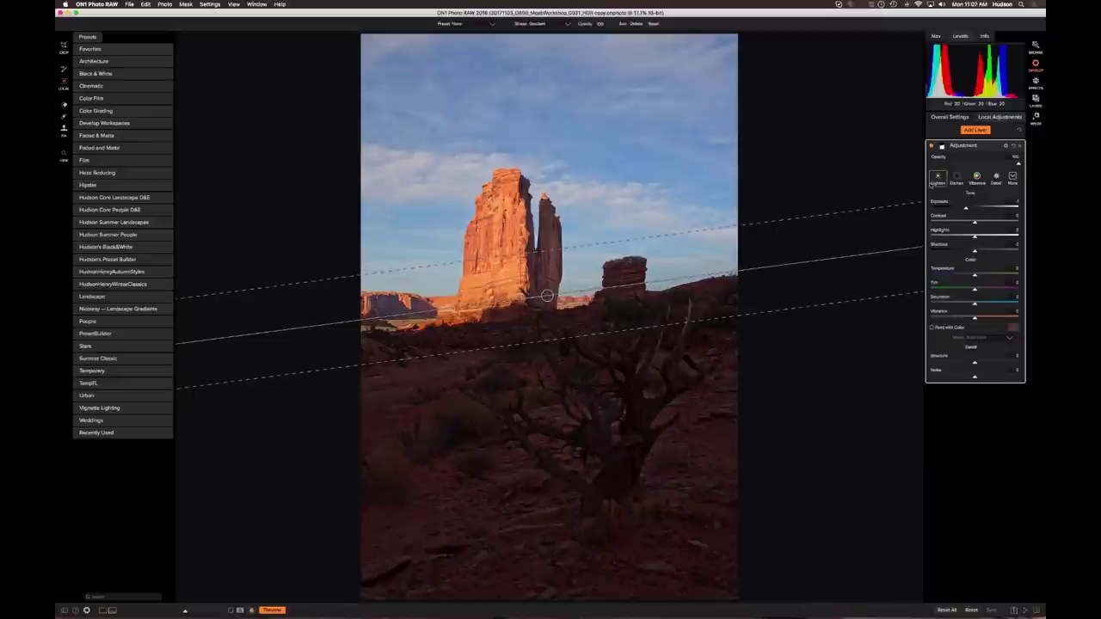
# - Brighten the foreground gradient with Exposure about 0.6 and Contrast about 15, lower its Shadows, and shift it slightly down
pyautogui.moveTo(965, 209); pyautogui.dragTo(978, 210)
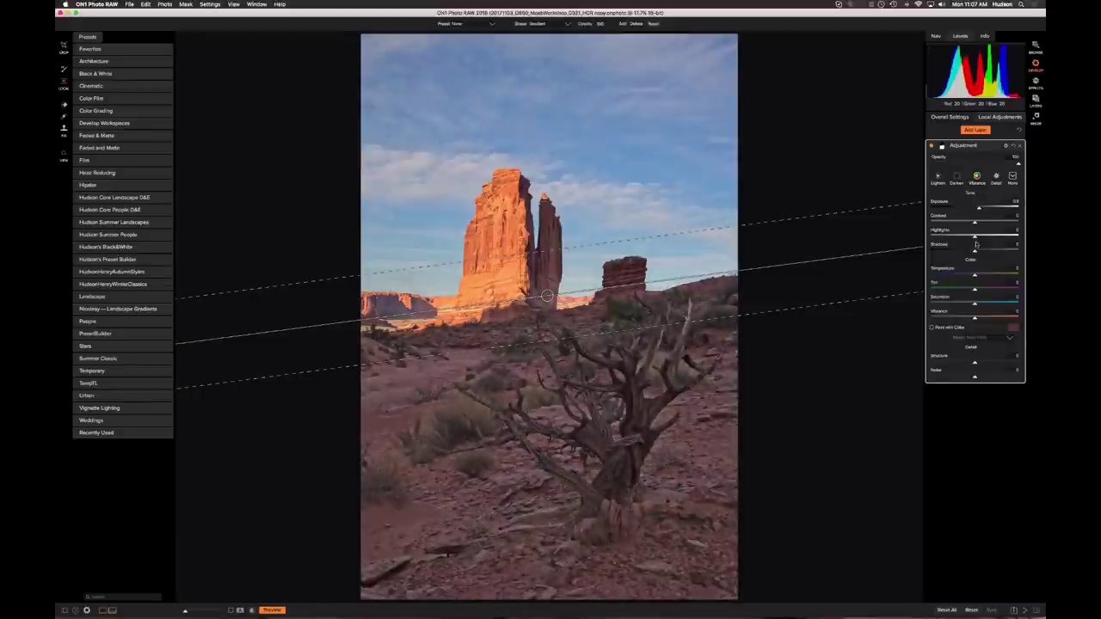
pyautogui.moveTo(974, 252); pyautogui.dragTo(961, 253)
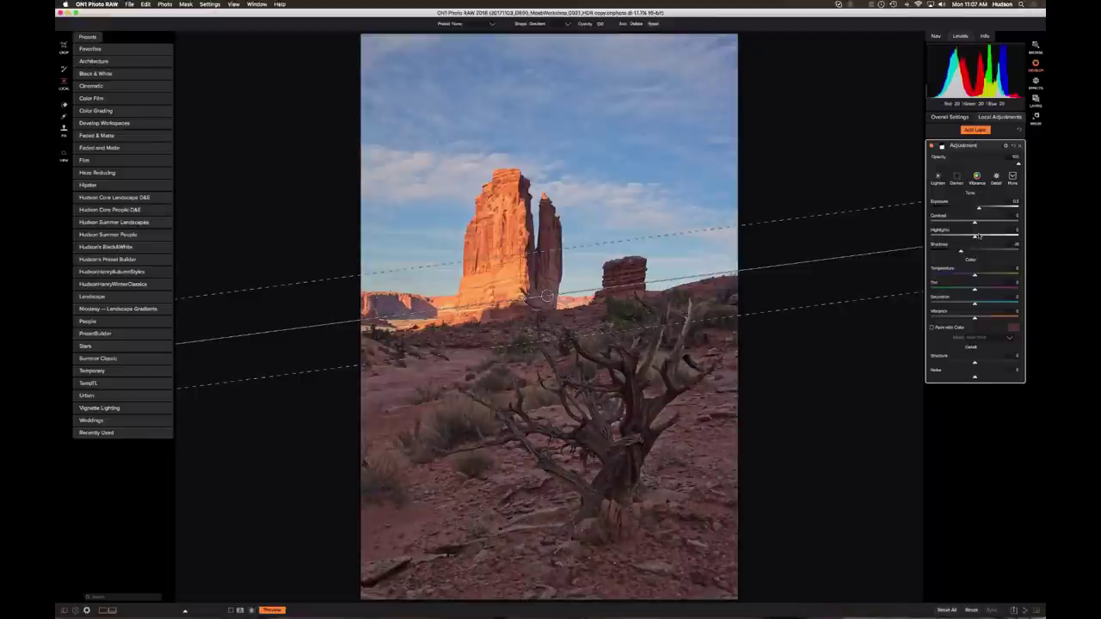
pyautogui.moveTo(974, 223); pyautogui.dragTo(980, 223)
pyautogui.moveTo(980, 209); pyautogui.dragTo(981, 209)
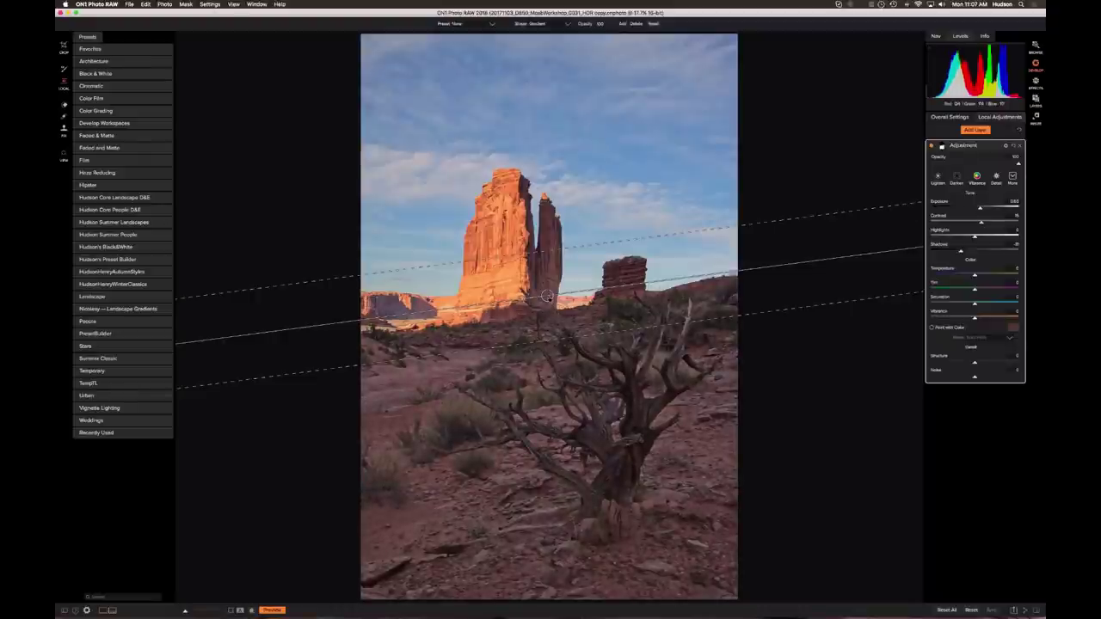
pyautogui.moveTo(547, 296); pyautogui.dragTo(547, 301)
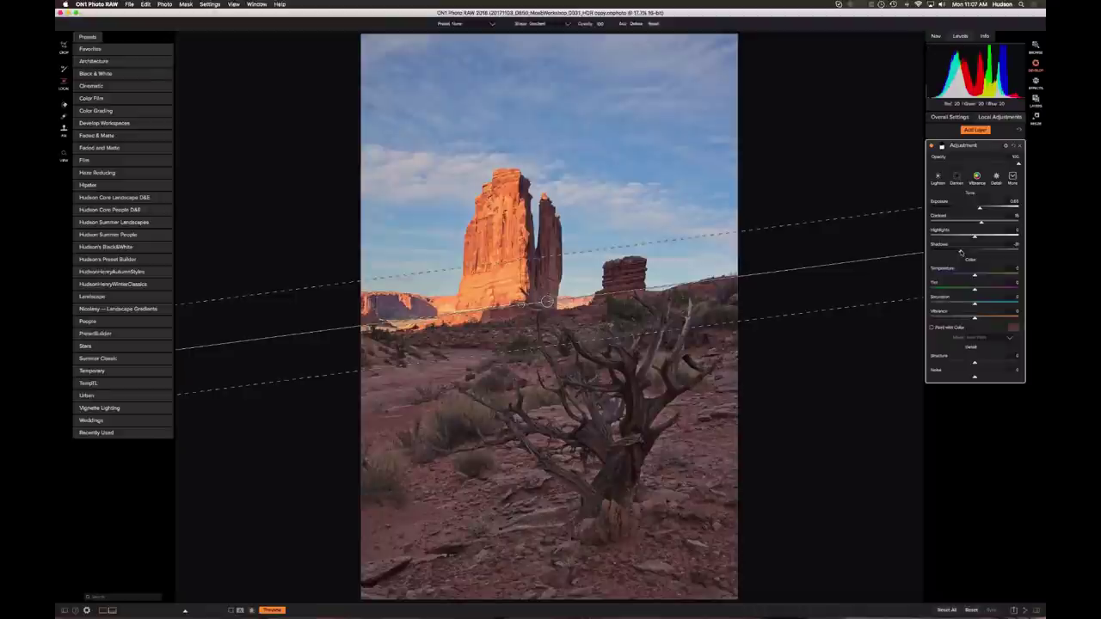
pyautogui.moveTo(960, 252); pyautogui.dragTo(963, 253)
# - In the overall tone settings, set Blacks to about -29 and Whites to about 8 using the clipping preview
pyautogui.click(949, 117)
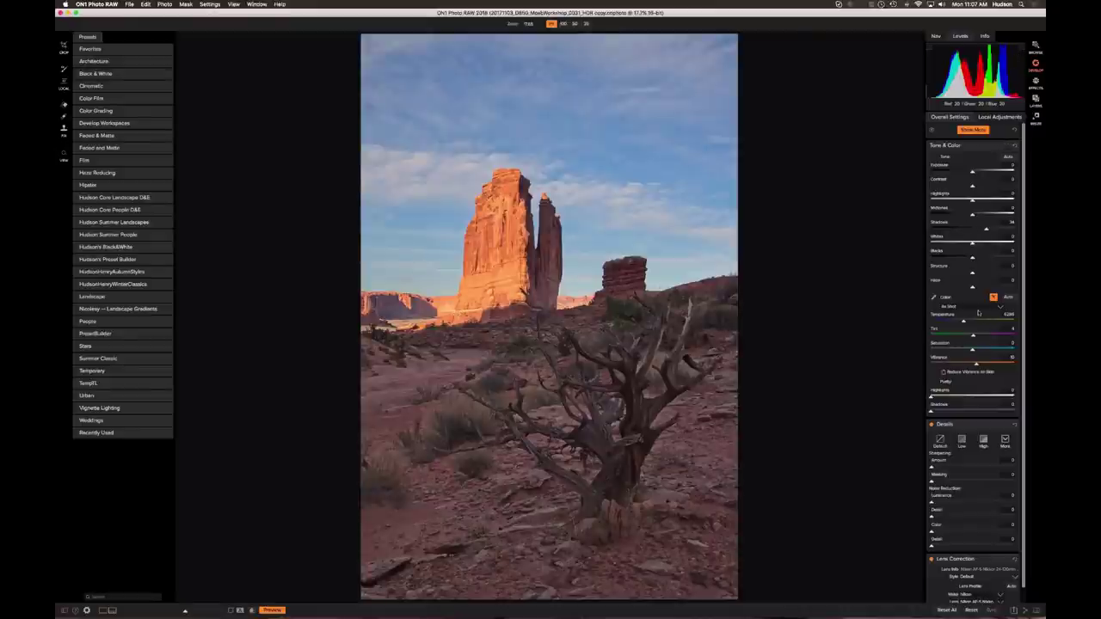
pyautogui.moveTo(973, 245)
pyautogui.mouseDown()
pyautogui.moveTo(988, 246)
pyautogui.moveTo(947, 258)
pyautogui.moveTo(970, 259)
pyautogui.mouseUp()
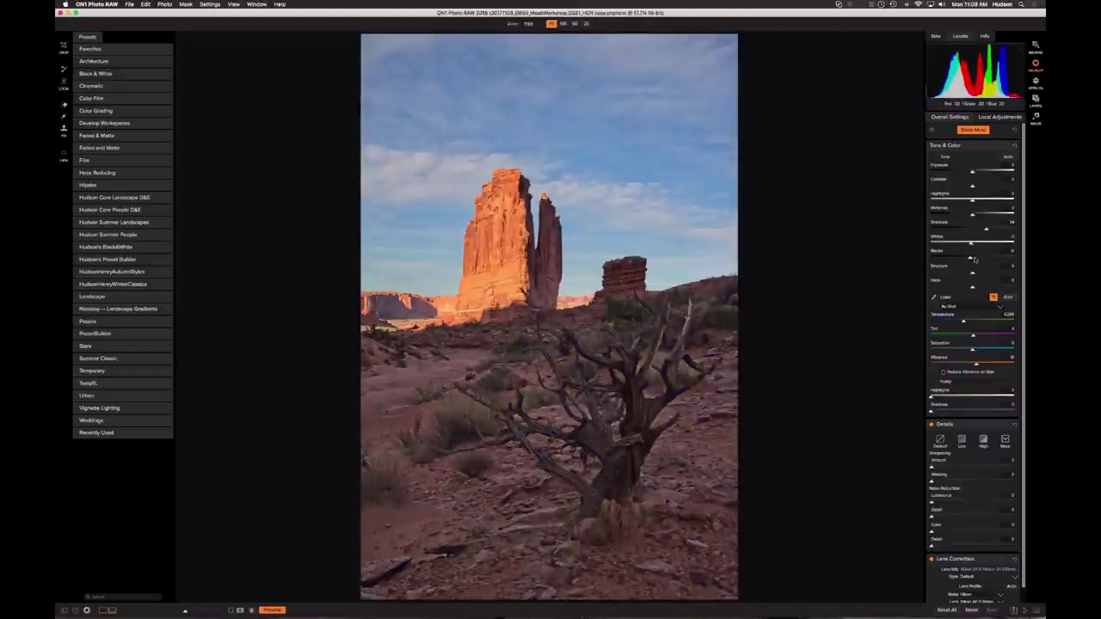
pyautogui.moveTo(969, 259); pyautogui.dragTo(960, 259)
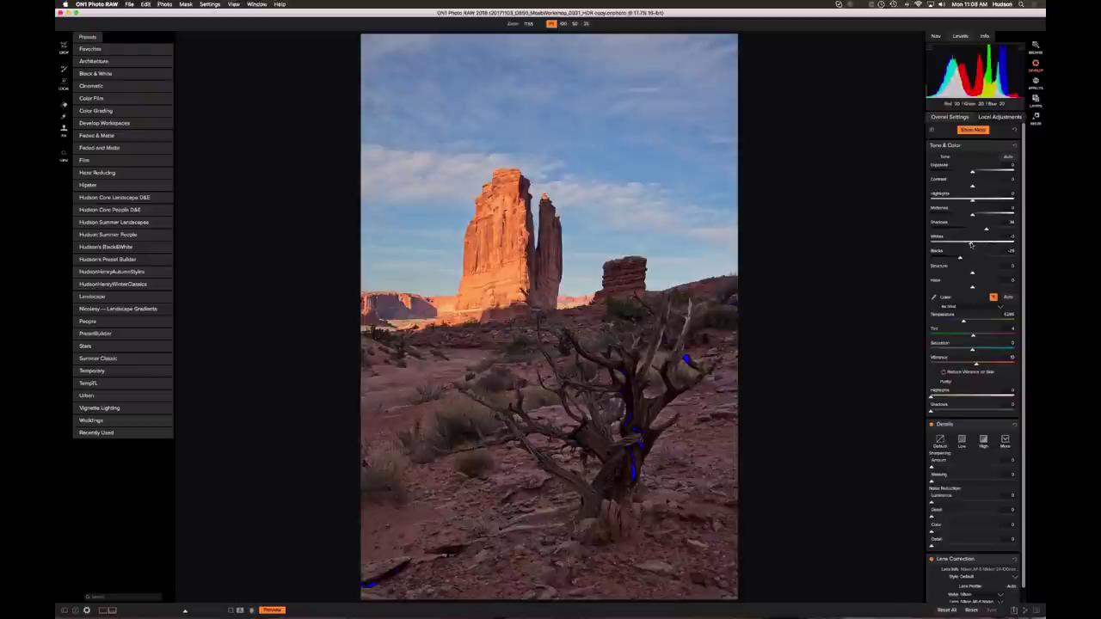
pyautogui.moveTo(972, 244)
pyautogui.mouseDown()
pyautogui.moveTo(989, 244)
pyautogui.moveTo(975, 244)
pyautogui.mouseUp()
# - Set Highlights to about -94 and Midtones to about 14, and compare the image before and after the edits
pyautogui.moveTo(971, 201); pyautogui.dragTo(933, 202)
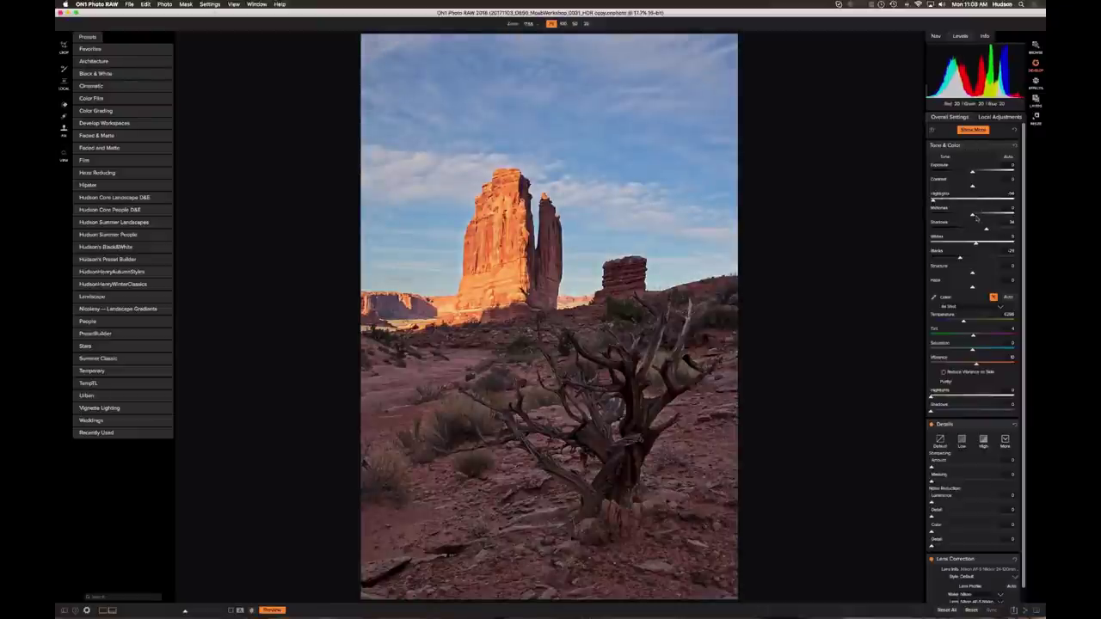
pyautogui.moveTo(972, 216); pyautogui.dragTo(978, 216)
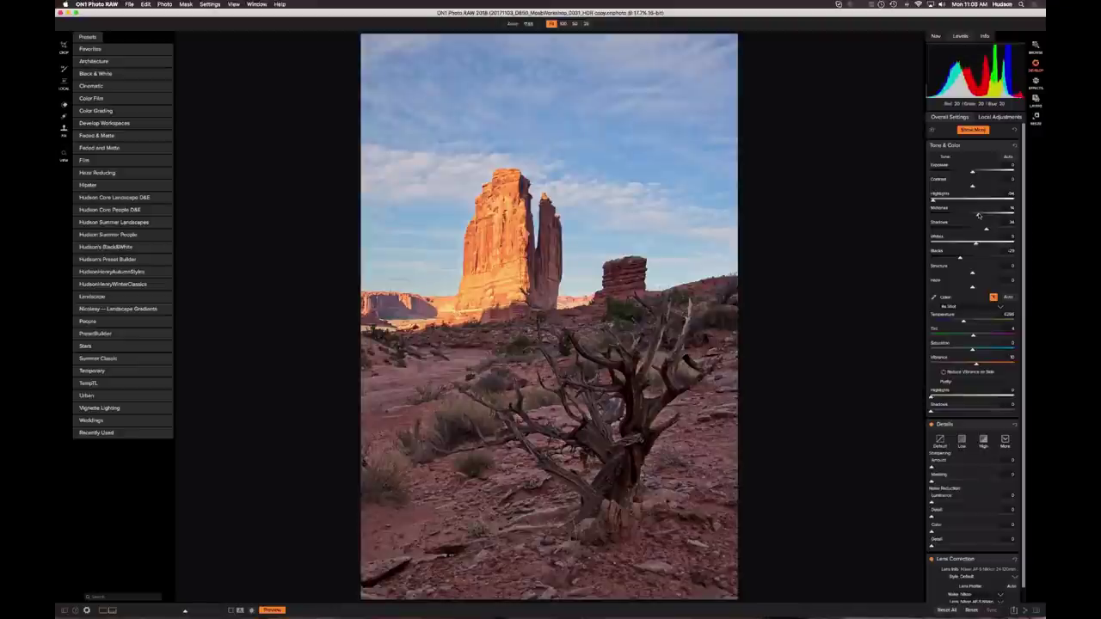
pyautogui.click(273, 610)
pyautogui.click(273, 610)
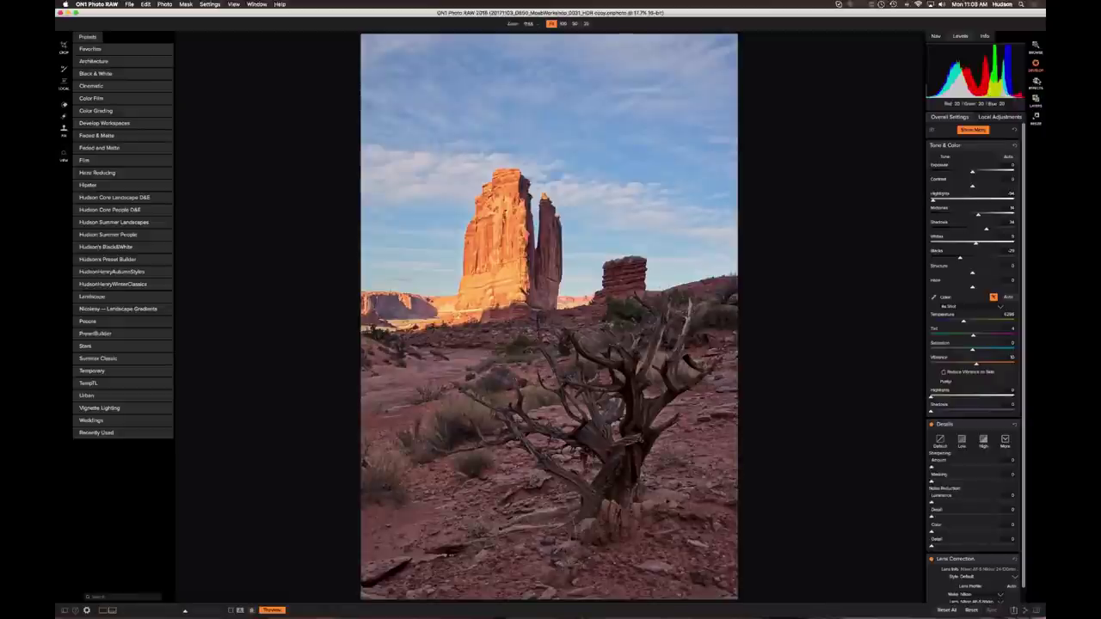
# - Switch to Effects and reduce the HDR Look filter's opacity to about 71
pyautogui.click(1036, 82)
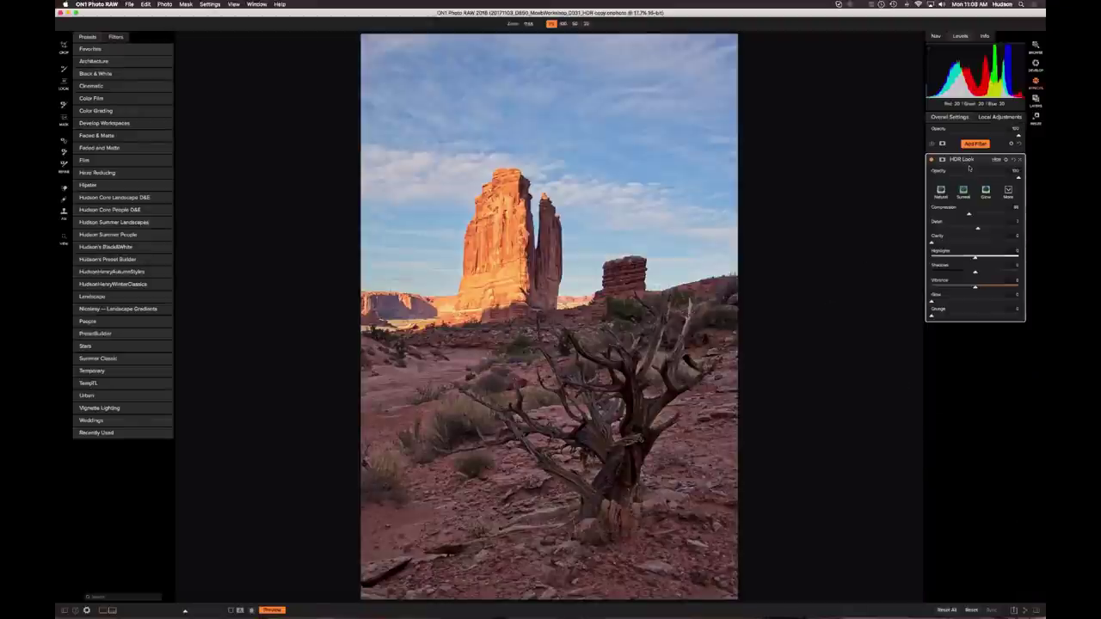
pyautogui.moveTo(1013, 178)
pyautogui.mouseDown()
pyautogui.moveTo(947, 184)
pyautogui.moveTo(994, 180)
pyautogui.mouseUp()
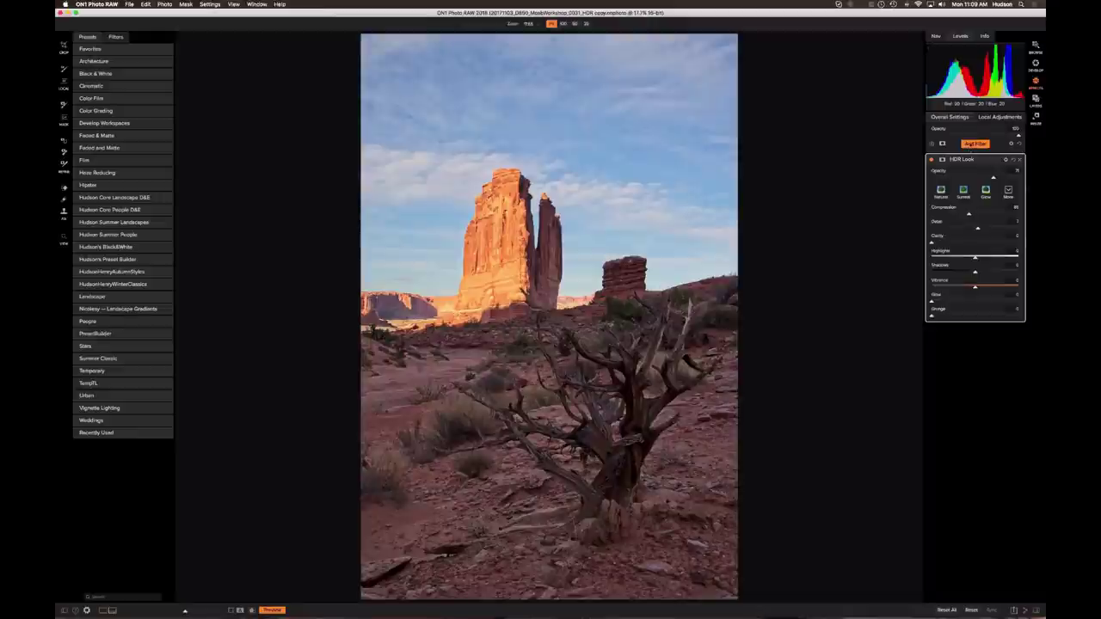
# - Add a Dynamic Contrast filter, try the Natural style, and apply the saved style with Small 5, Medium 12, Large 16 and opacity 70
pyautogui.click(977, 145)
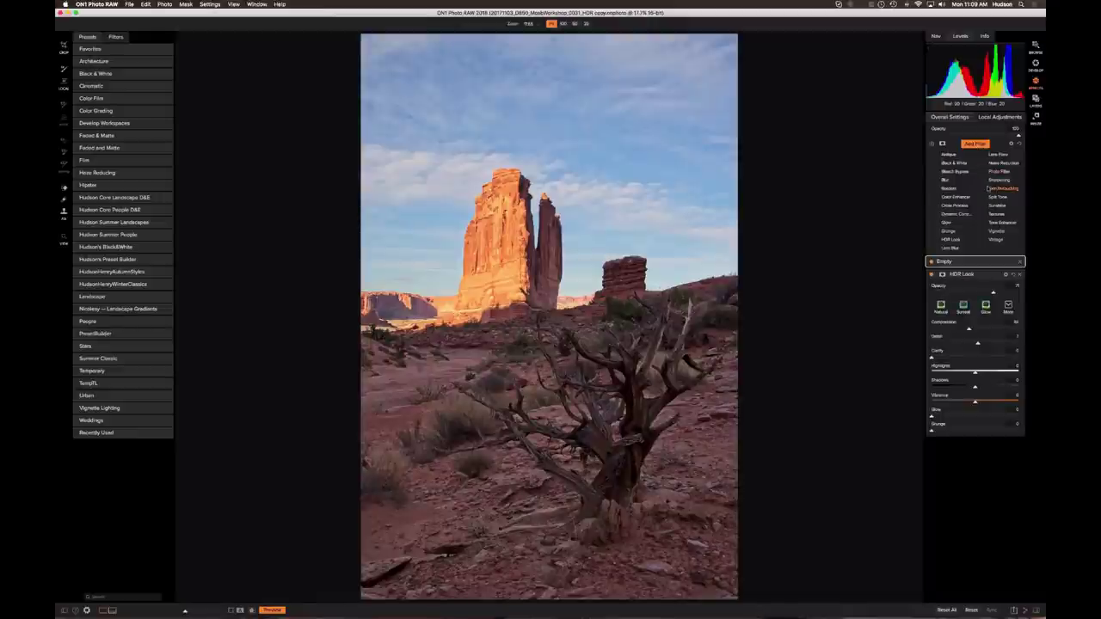
pyautogui.click(950, 214)
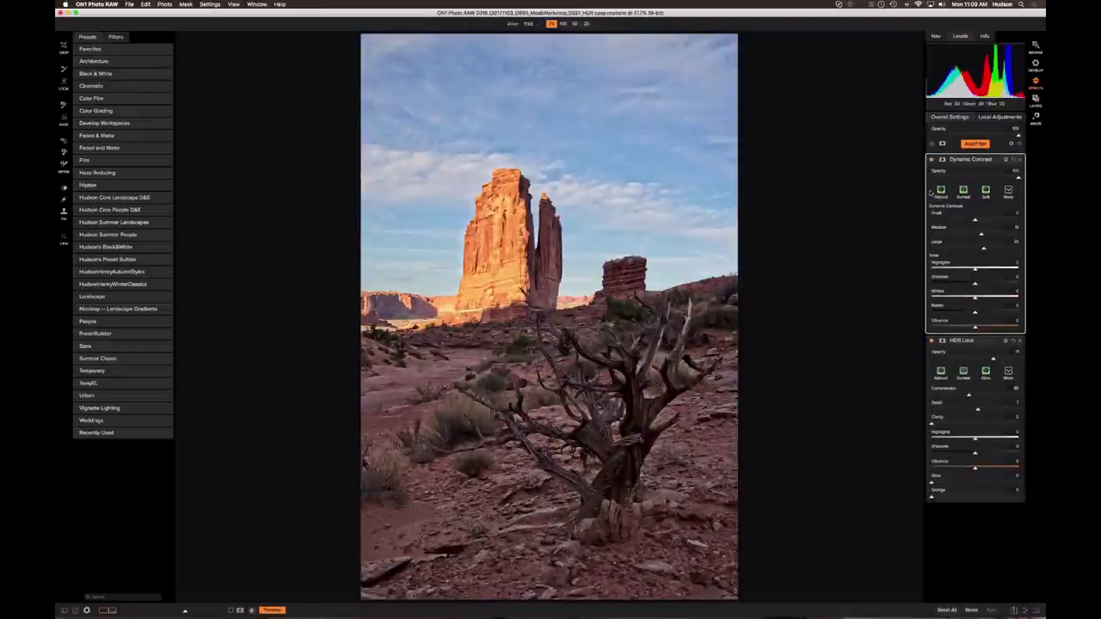
pyautogui.click(941, 191)
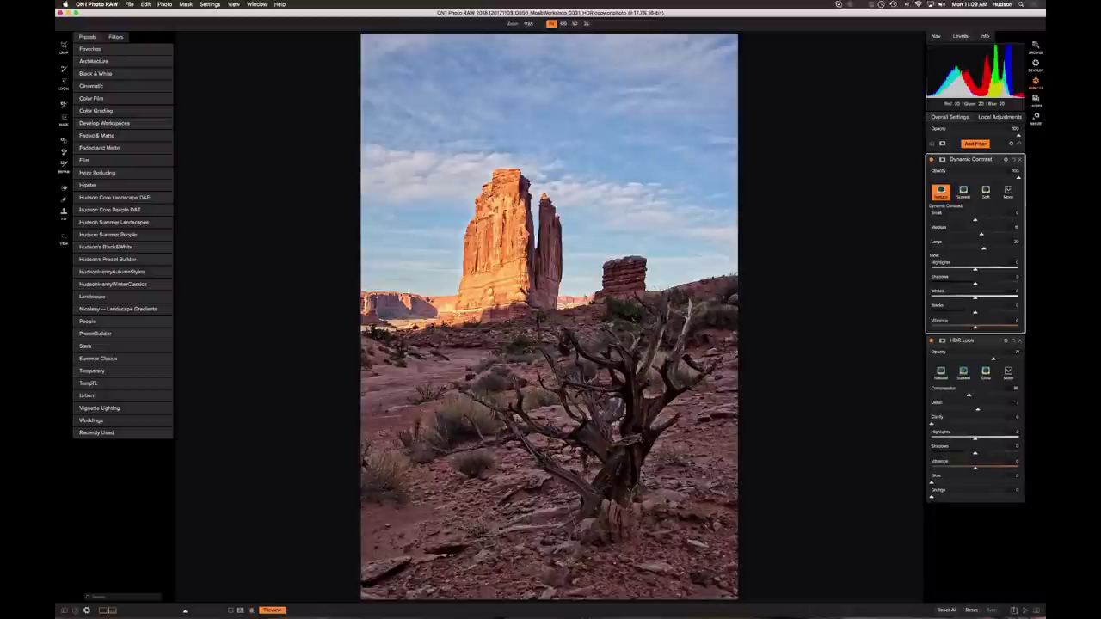
pyautogui.click(1008, 191)
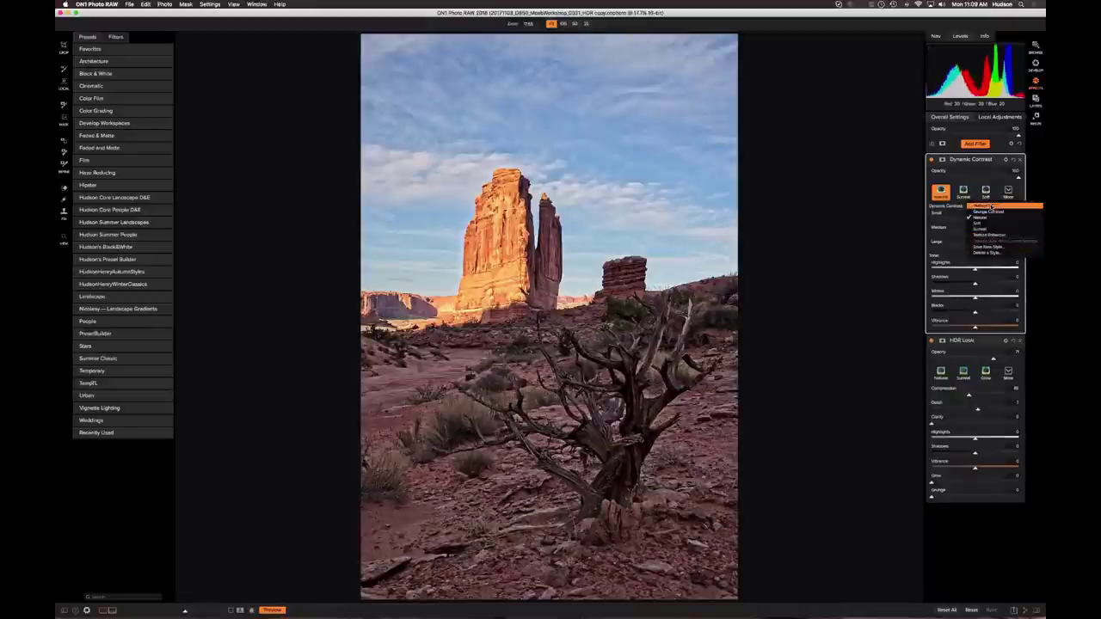
pyautogui.click(989, 206)
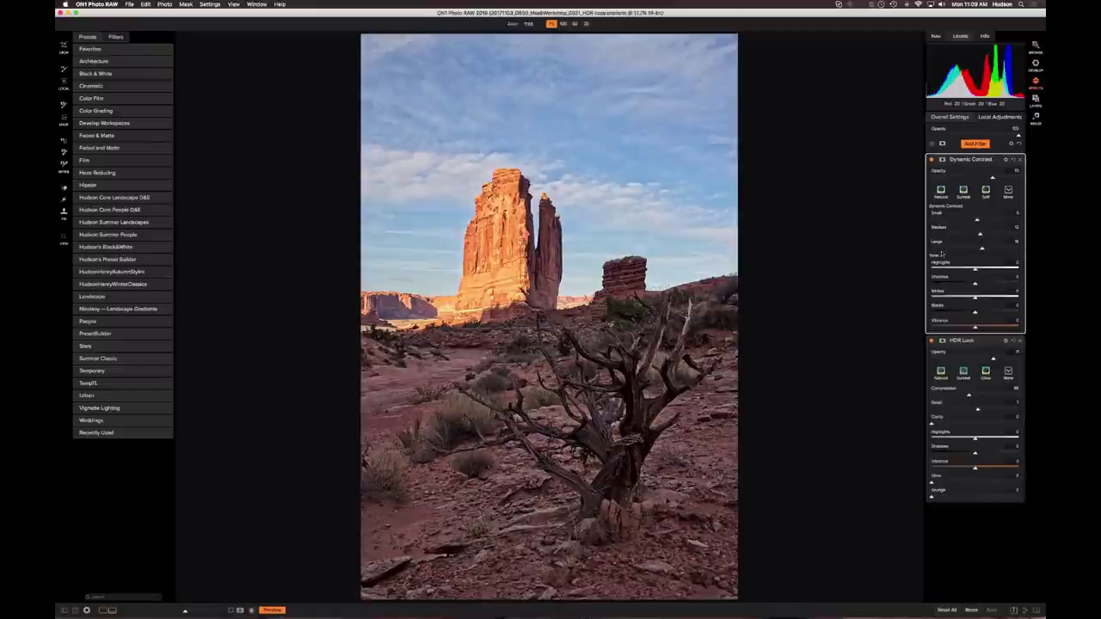
pyautogui.click(941, 191)
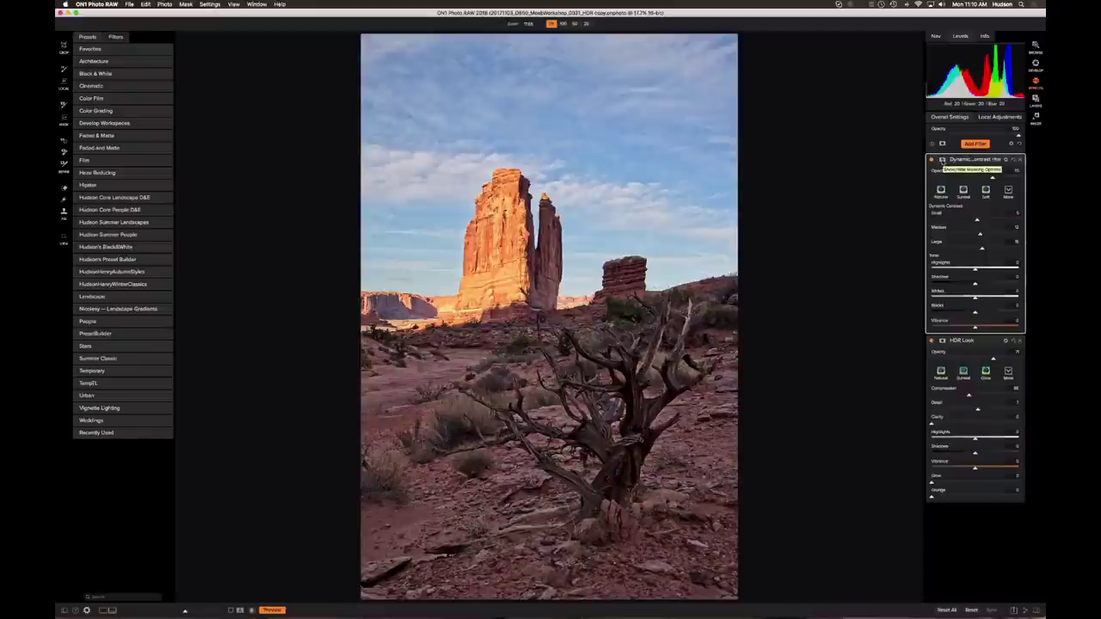
# - Give the Dynamic Contrast filter an inverted luminosity mask and view the mask in black and white
pyautogui.click(942, 160)
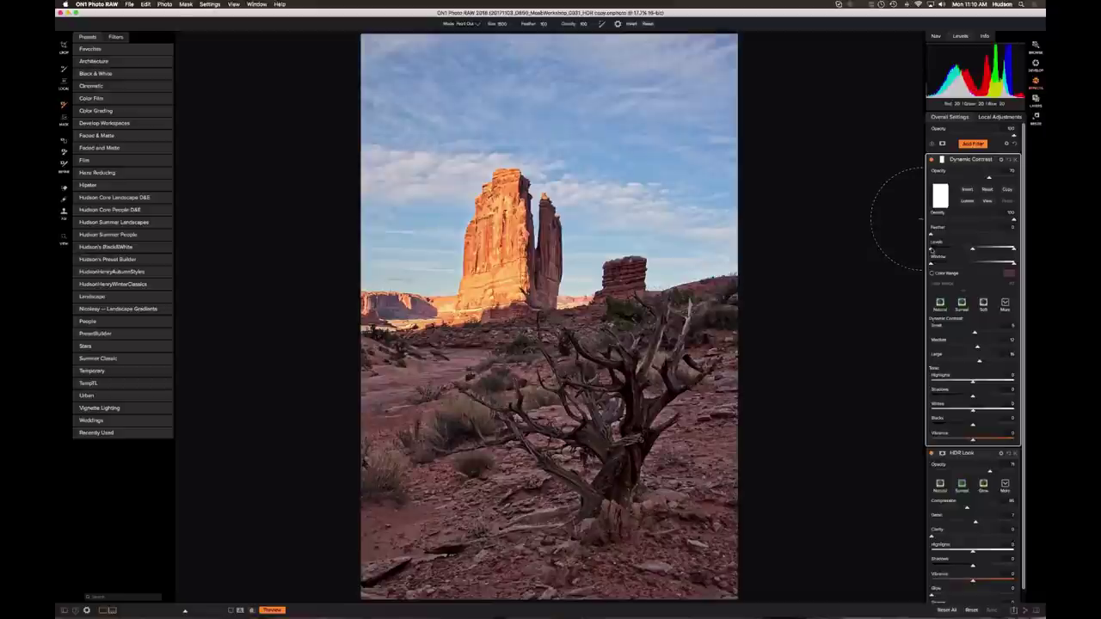
pyautogui.click(967, 201)
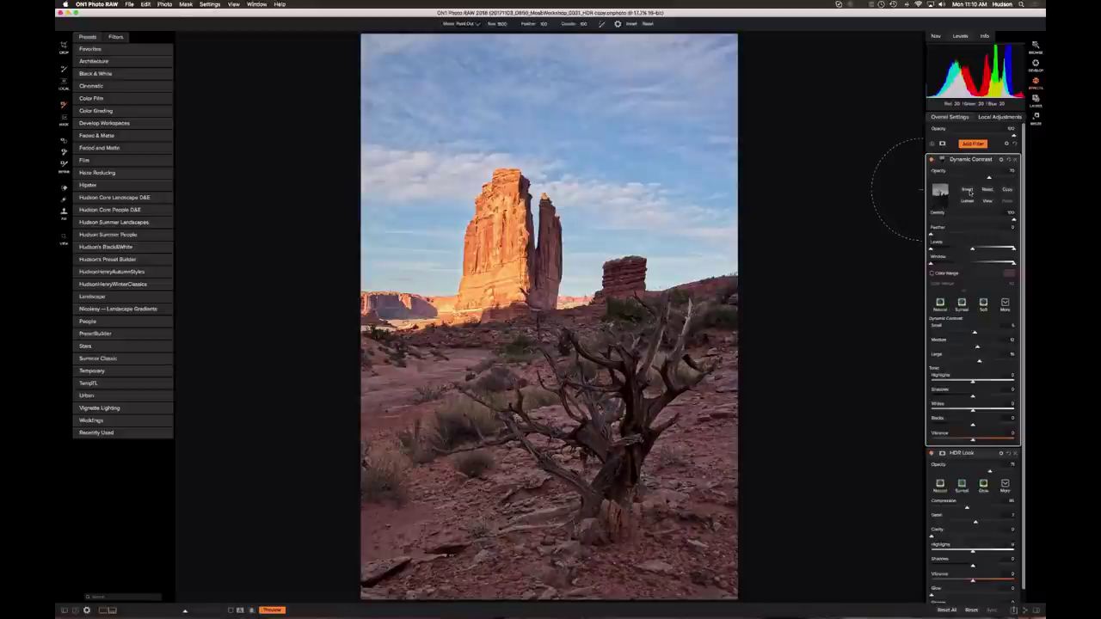
pyautogui.click(968, 190)
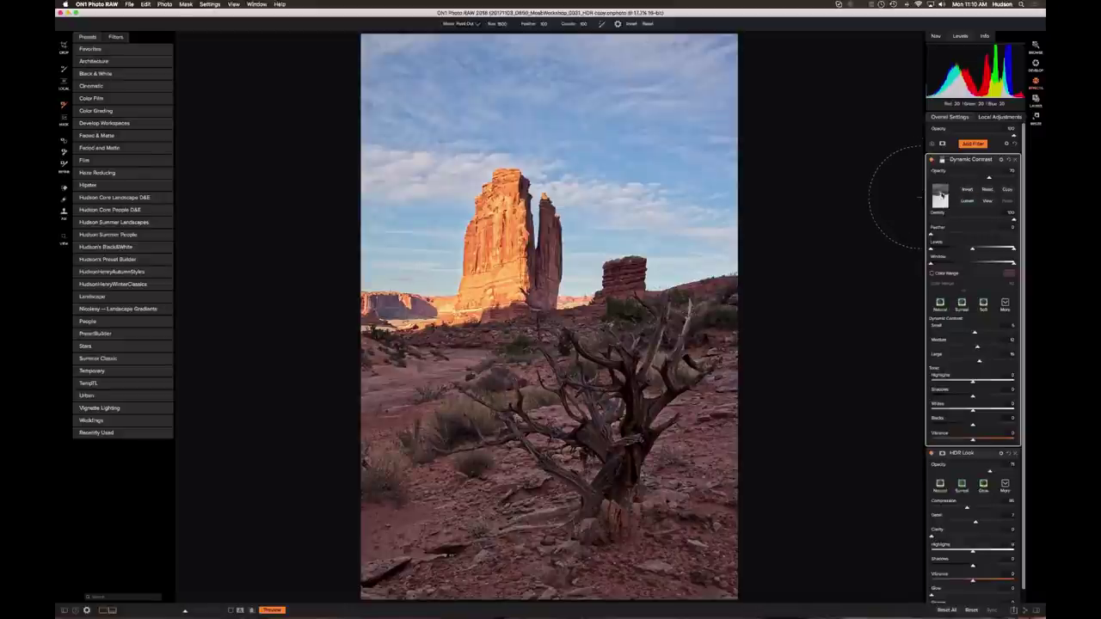
pyautogui.click(987, 201)
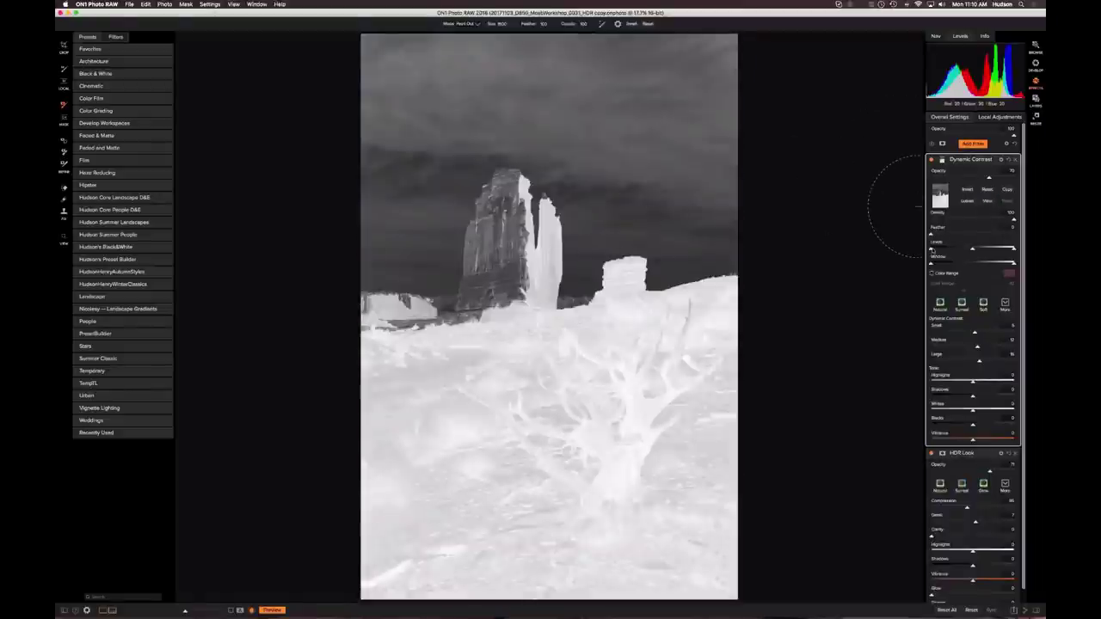
# - Raise the black level of the Dynamic Contrast mask and paint in the tower edges and horizon with a size 200 Perfect Brush
pyautogui.moveTo(940, 251); pyautogui.dragTo(961, 255)
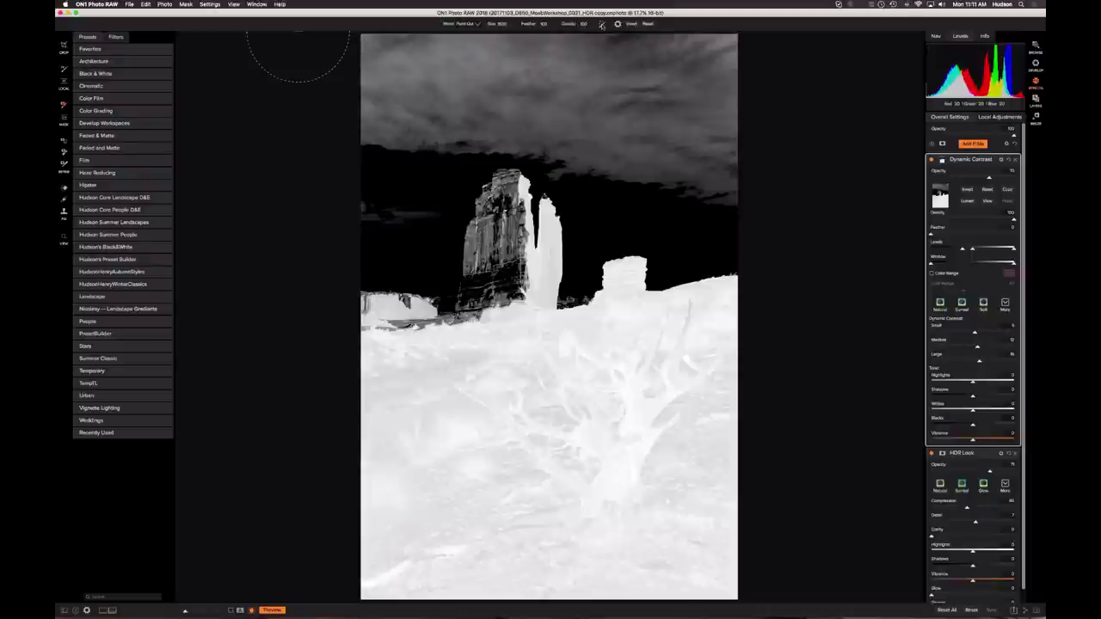
pyautogui.click(601, 24)
pyautogui.press('[')
pyautogui.press('[')
pyautogui.press('[')
pyautogui.press('[')
pyautogui.press('[')
pyautogui.press('[')
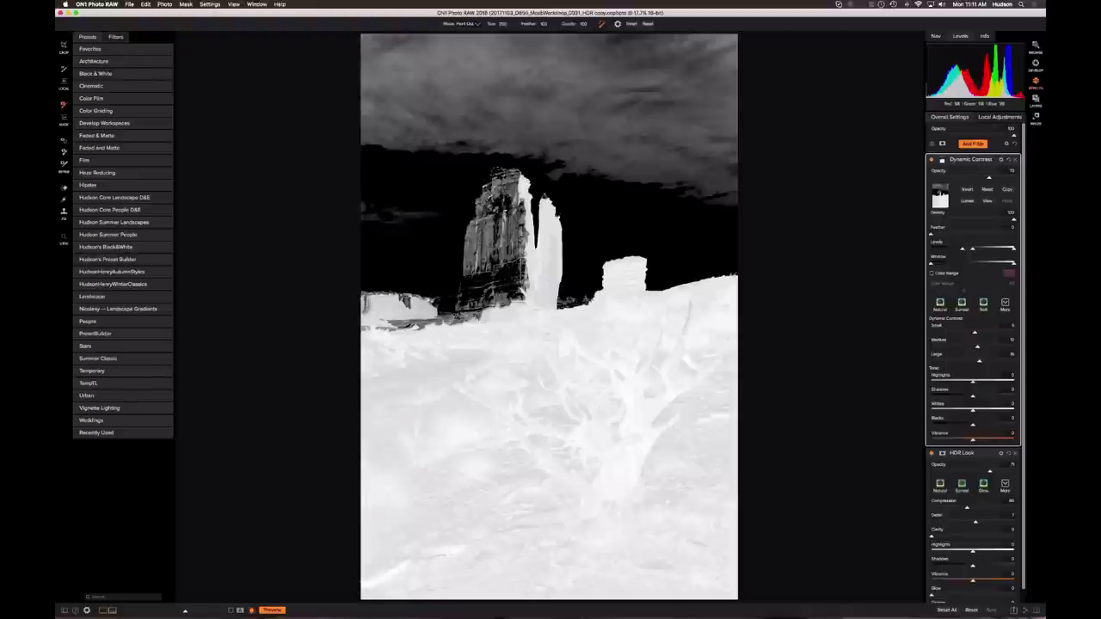
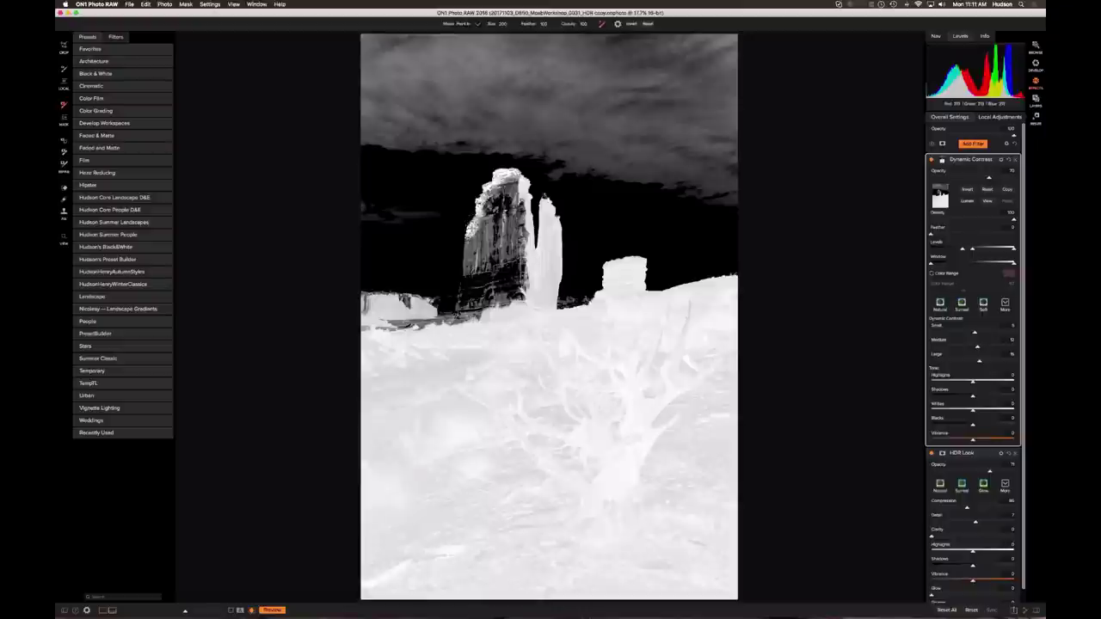
pyautogui.moveTo(468, 234)
pyautogui.mouseDown()
pyautogui.moveTo(458, 325)
pyautogui.moveTo(457, 292)
pyautogui.moveTo(442, 311)
pyautogui.moveTo(439, 299)
pyautogui.moveTo(454, 307)
pyautogui.moveTo(380, 297)
pyautogui.mouseUp()
pyautogui.moveTo(582, 303)
pyautogui.mouseDown()
pyautogui.moveTo(554, 305)
pyautogui.moveTo(588, 301)
pyautogui.mouseUp()
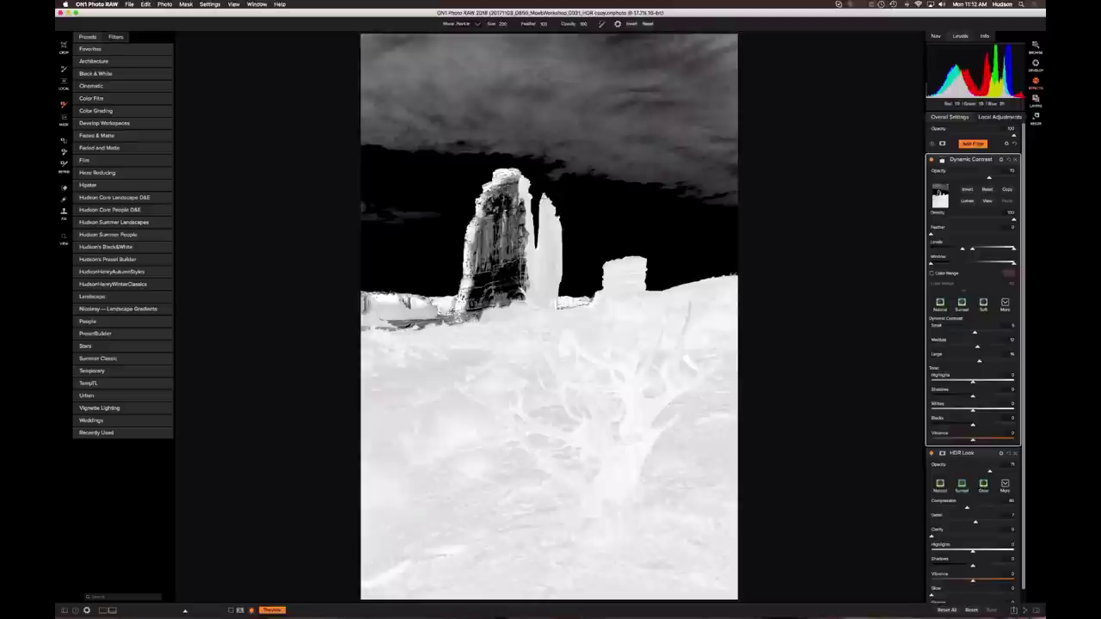
# - Paint the dark interior of the sandstone tower white in the mask with the Perfect Brush turned off
pyautogui.moveTo(517, 187)
pyautogui.mouseDown()
pyautogui.moveTo(514, 206)
pyautogui.moveTo(508, 175)
pyautogui.moveTo(483, 205)
pyautogui.moveTo(501, 208)
pyautogui.moveTo(499, 196)
pyautogui.moveTo(511, 216)
pyautogui.moveTo(527, 215)
pyautogui.moveTo(501, 206)
pyautogui.moveTo(512, 181)
pyautogui.moveTo(487, 204)
pyautogui.moveTo(504, 196)
pyautogui.moveTo(490, 203)
pyautogui.moveTo(482, 246)
pyautogui.moveTo(522, 212)
pyautogui.moveTo(517, 301)
pyautogui.moveTo(506, 210)
pyautogui.moveTo(472, 251)
pyautogui.moveTo(500, 210)
pyautogui.moveTo(512, 212)
pyautogui.mouseUp()
pyautogui.hotkey('ctrl', 'z')
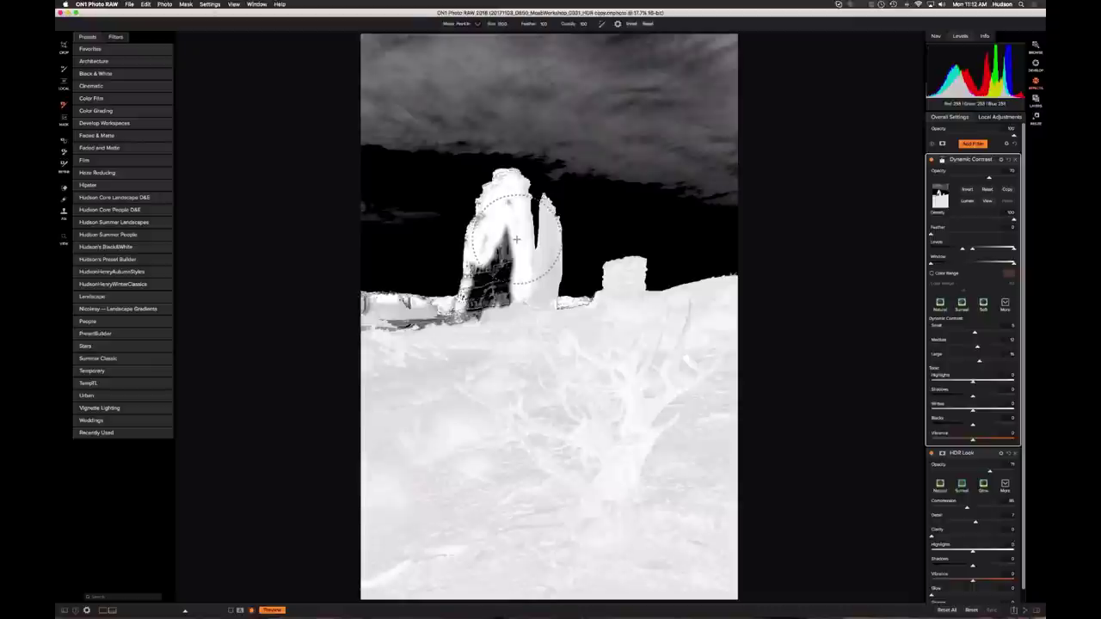
pyautogui.moveTo(484, 256)
pyautogui.mouseDown()
pyautogui.moveTo(505, 228)
pyautogui.moveTo(487, 289)
pyautogui.moveTo(496, 317)
pyautogui.moveTo(550, 311)
pyautogui.mouseUp()
pyautogui.press('super+z')
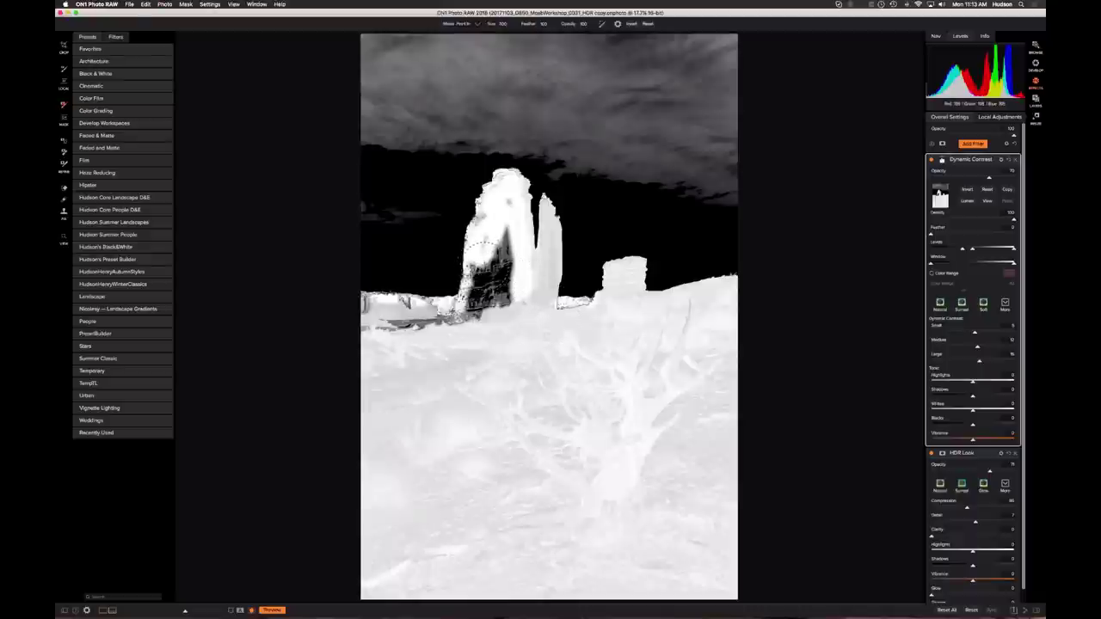
pyautogui.moveTo(492, 291)
pyautogui.mouseDown()
pyautogui.moveTo(476, 338)
pyautogui.moveTo(491, 311)
pyautogui.moveTo(568, 390)
pyautogui.mouseUp()
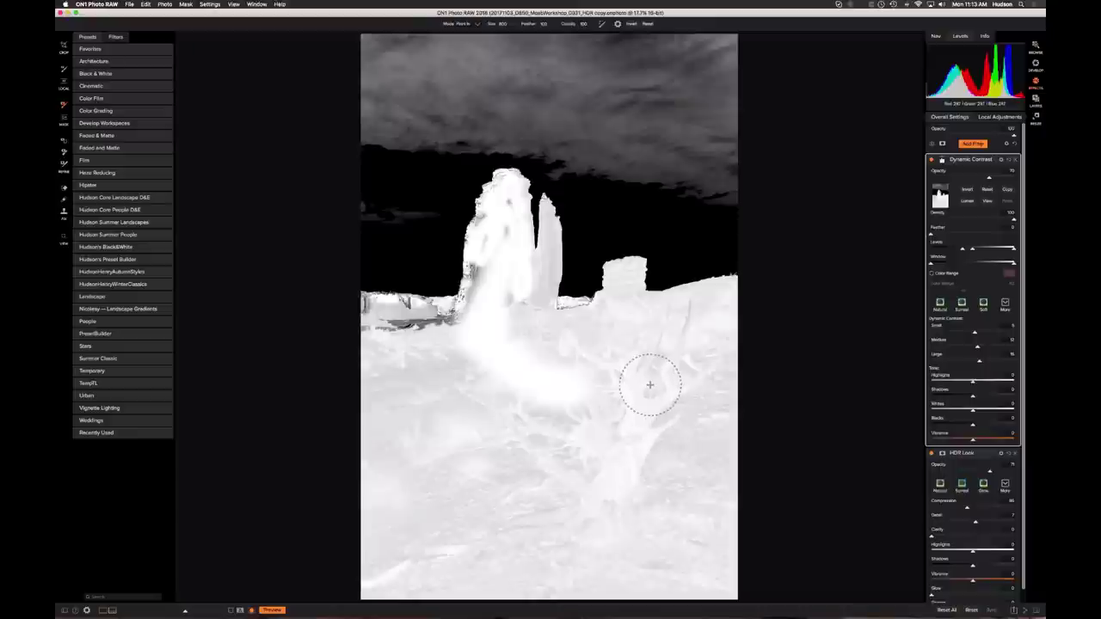
# - Enlarge the brush and paint the desert foreground around the dead tree white in the mask
pyautogui.press(']')
pyautogui.press(']')
pyautogui.press(']')
pyautogui.moveTo(695, 375)
pyautogui.mouseDown()
pyautogui.moveTo(618, 382)
pyautogui.moveTo(366, 443)
pyautogui.moveTo(757, 446)
pyautogui.moveTo(380, 492)
pyautogui.moveTo(449, 496)
pyautogui.moveTo(475, 480)
pyautogui.moveTo(471, 523)
pyautogui.moveTo(632, 543)
pyautogui.moveTo(388, 566)
pyautogui.moveTo(420, 540)
pyautogui.moveTo(466, 475)
pyautogui.mouseUp()
# - Paint the remaining grey areas at the distant cliffs, tower base, small butte and horizon white with smaller brushes
pyautogui.press('[')
pyautogui.press('[')
pyautogui.press('[')
pyautogui.press('[')
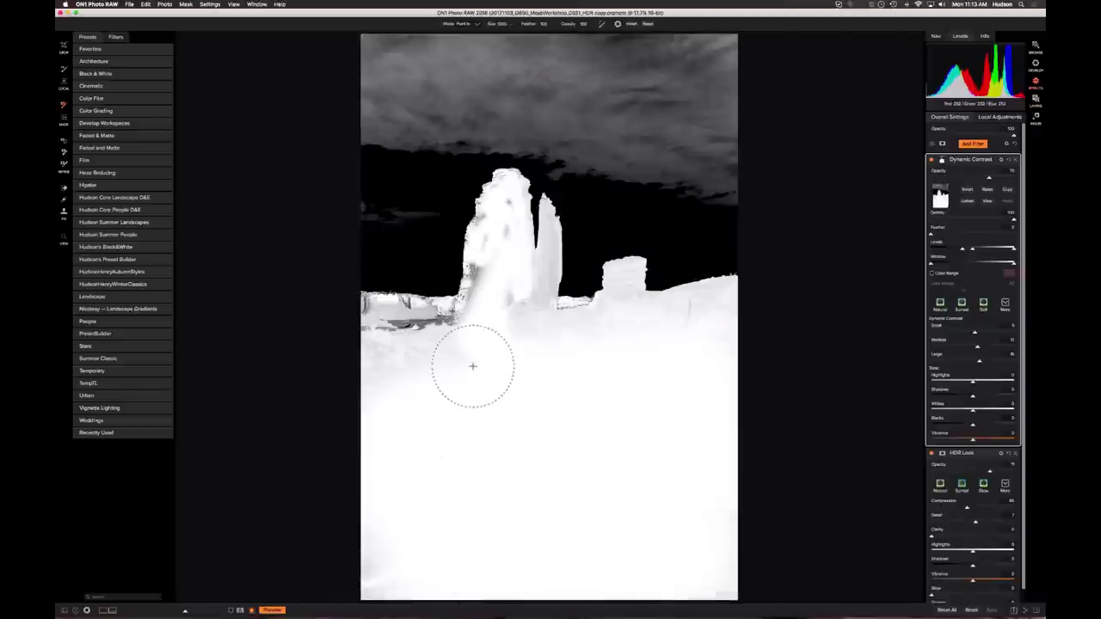
pyautogui.moveTo(423, 329)
pyautogui.mouseDown()
pyautogui.moveTo(364, 330)
pyautogui.moveTo(474, 325)
pyautogui.mouseUp()
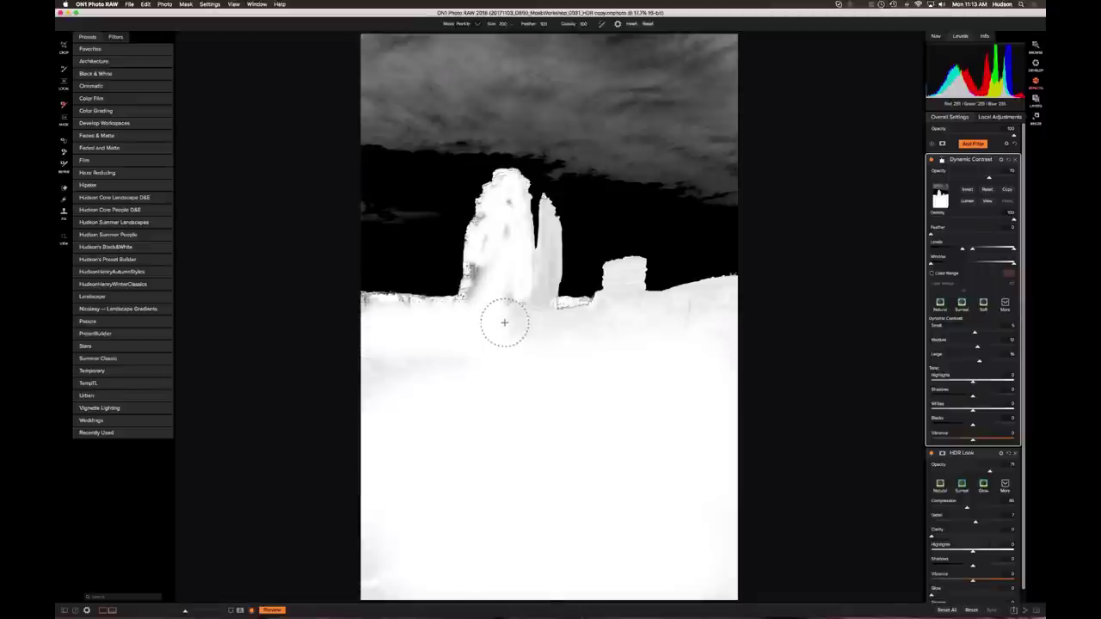
pyautogui.press('[')
pyautogui.press('[')
pyautogui.press('[')
pyautogui.moveTo(485, 270)
pyautogui.mouseDown()
pyautogui.moveTo(460, 313)
pyautogui.moveTo(495, 308)
pyautogui.moveTo(553, 339)
pyautogui.moveTo(533, 300)
pyautogui.moveTo(542, 271)
pyautogui.moveTo(534, 285)
pyautogui.moveTo(560, 321)
pyautogui.moveTo(567, 310)
pyautogui.moveTo(720, 309)
pyautogui.moveTo(641, 315)
pyautogui.moveTo(627, 281)
pyautogui.moveTo(614, 297)
pyautogui.moveTo(633, 273)
pyautogui.moveTo(635, 300)
pyautogui.moveTo(688, 309)
pyautogui.moveTo(678, 313)
pyautogui.mouseUp()
pyautogui.moveTo(520, 321)
pyautogui.mouseDown()
pyautogui.moveTo(512, 209)
pyautogui.moveTo(464, 310)
pyautogui.moveTo(422, 327)
pyautogui.moveTo(404, 321)
pyautogui.moveTo(412, 315)
pyautogui.moveTo(336, 307)
pyautogui.mouseUp()
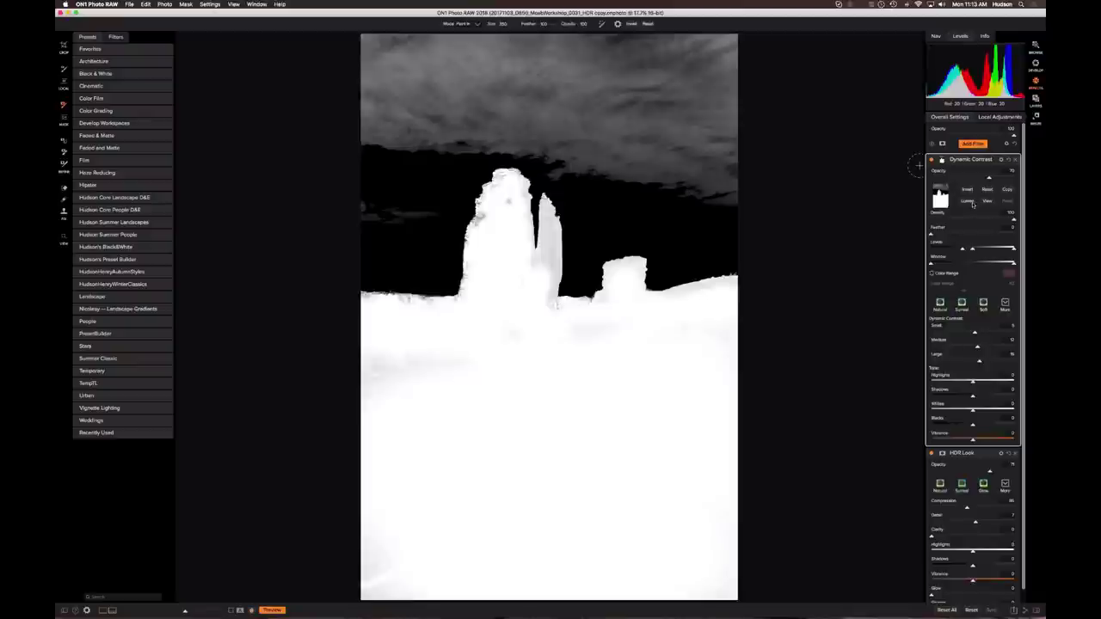
# - Switch the masking brush to Paint Out, paint the sky fully black in the mask, and return to the normal image view
pyautogui.click(973, 202)
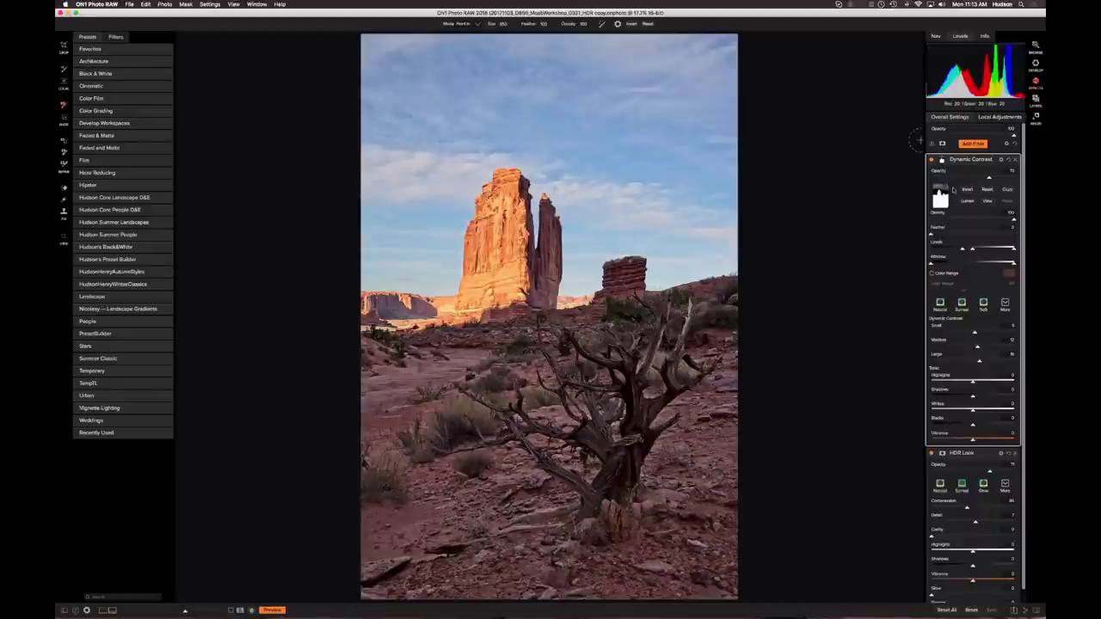
pyautogui.press('super+m')
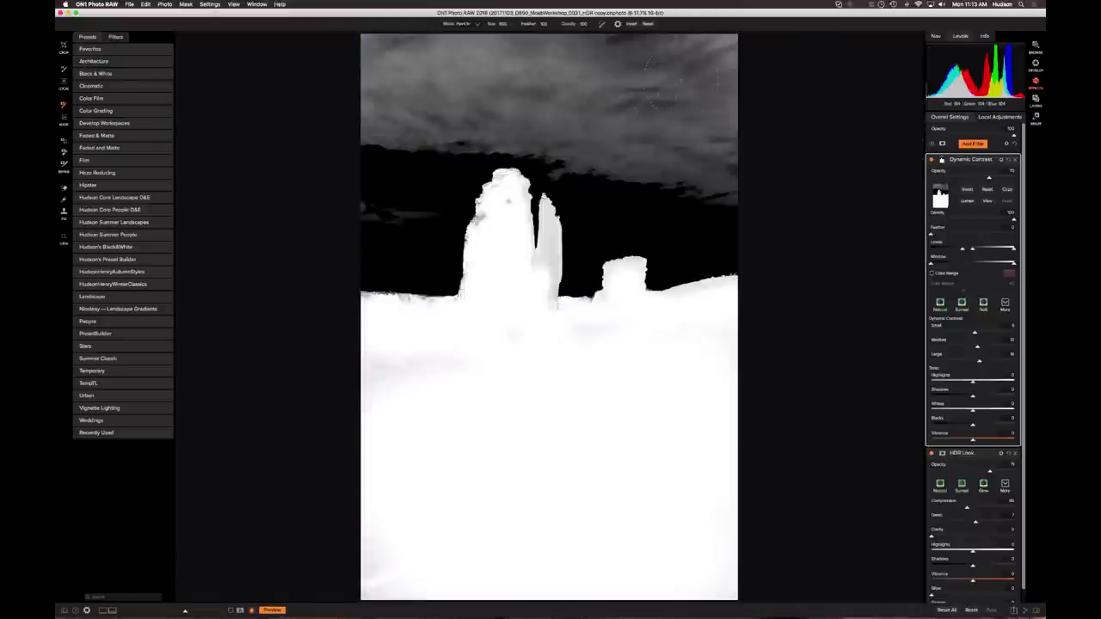
pyautogui.moveTo(676, 52)
pyautogui.mouseDown()
pyautogui.moveTo(737, 114)
pyautogui.moveTo(737, 98)
pyautogui.mouseUp()
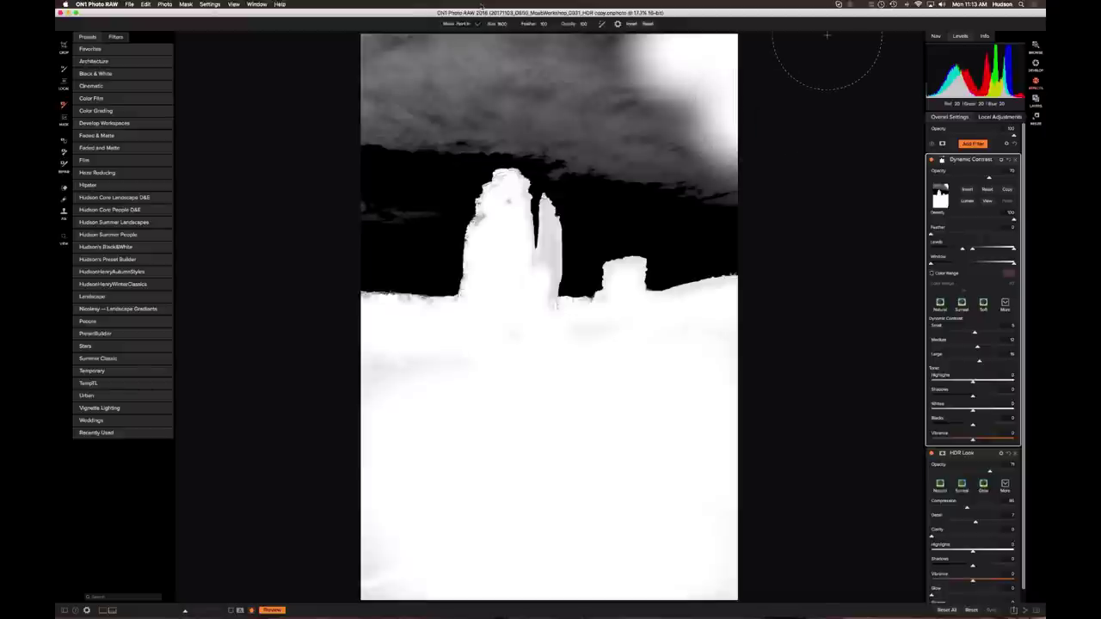
pyautogui.click(462, 23)
pyautogui.click(463, 33)
pyautogui.moveTo(653, 77)
pyautogui.mouseDown()
pyautogui.moveTo(711, 62)
pyautogui.moveTo(700, 146)
pyautogui.moveTo(659, 123)
pyautogui.moveTo(590, 118)
pyautogui.moveTo(583, 132)
pyautogui.moveTo(537, 104)
pyautogui.moveTo(447, 82)
pyautogui.moveTo(404, 39)
pyautogui.moveTo(350, 34)
pyautogui.moveTo(344, 126)
pyautogui.moveTo(356, 187)
pyautogui.moveTo(404, 162)
pyautogui.moveTo(449, 109)
pyautogui.moveTo(575, 113)
pyautogui.moveTo(508, 81)
pyautogui.moveTo(371, 75)
pyautogui.moveTo(631, 69)
pyautogui.mouseUp()
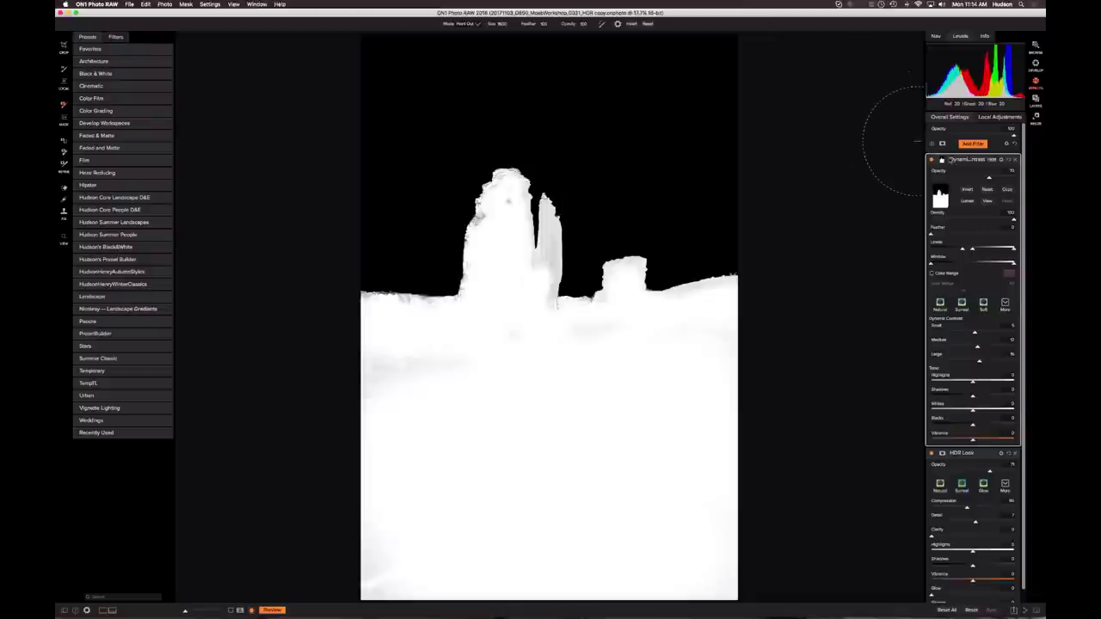
pyautogui.press('super+m')
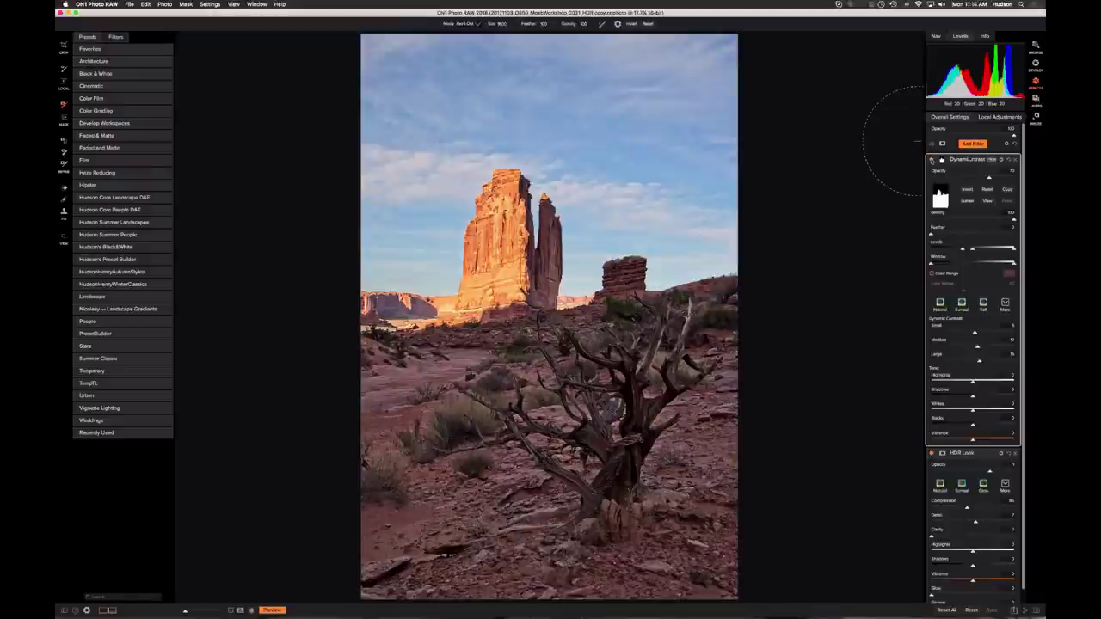
# - Compare the image with the Dynamic Contrast filter off and on, copy its mask and collapse the filter
pyautogui.click(931, 160)
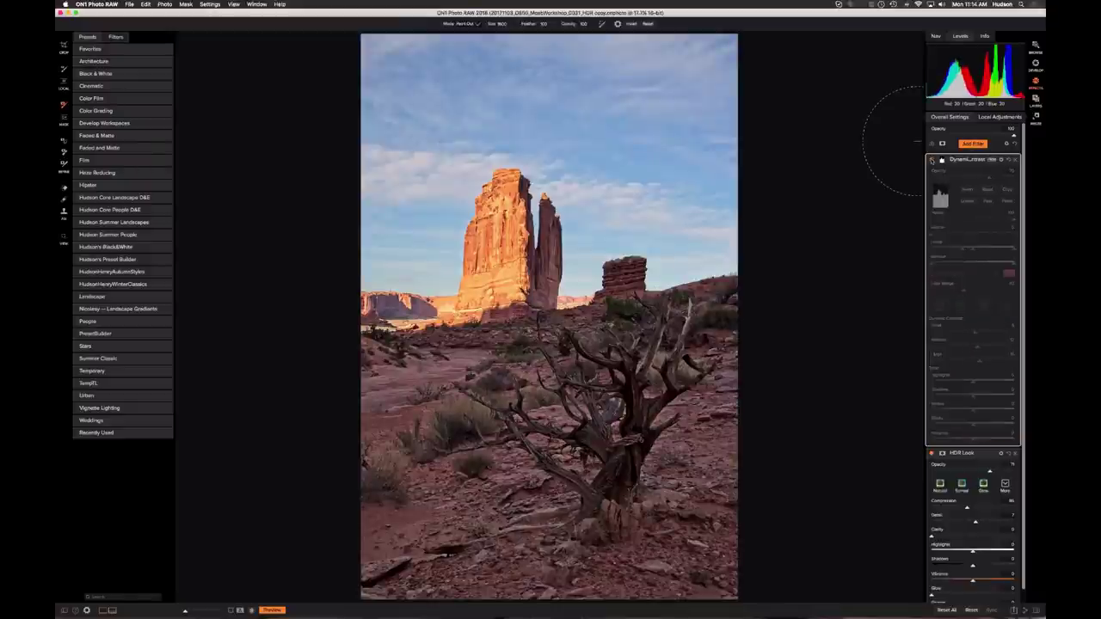
pyautogui.click(931, 160)
pyautogui.click(931, 160)
pyautogui.click(931, 160)
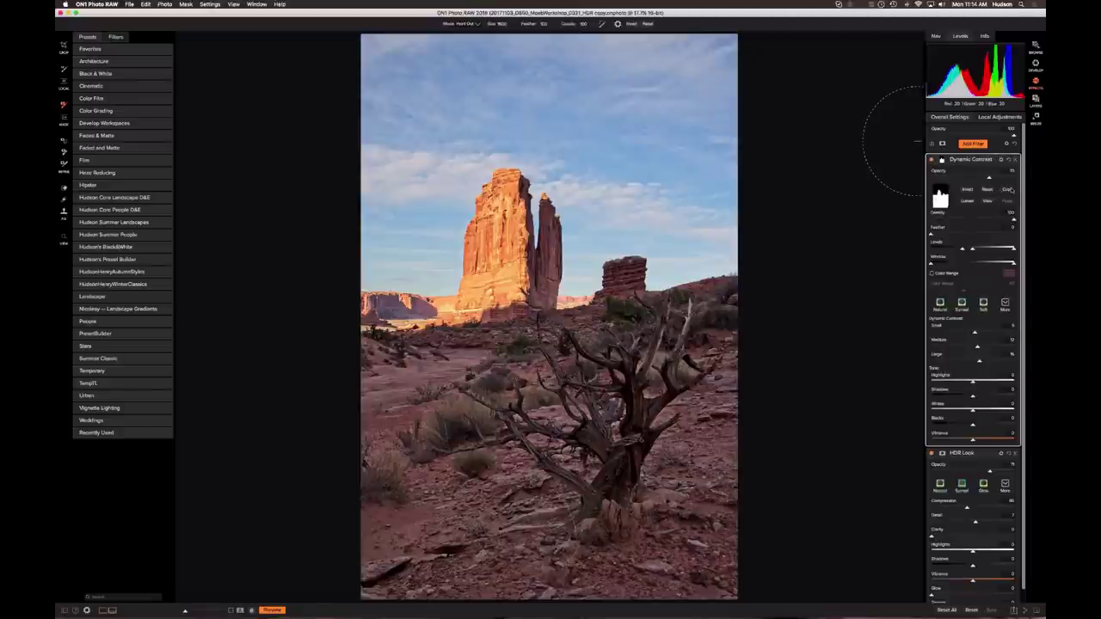
pyautogui.click(1008, 189)
pyautogui.click(982, 160)
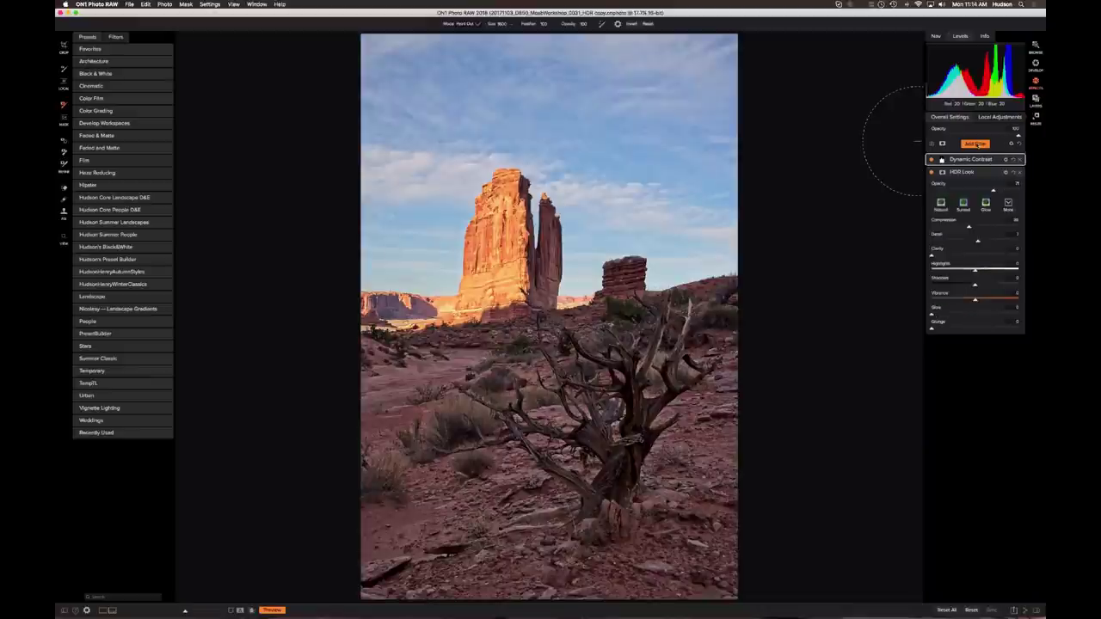
# - Add a Color Enhancer filter with the Desert style and reduce its opacity to about 61
pyautogui.click(976, 143)
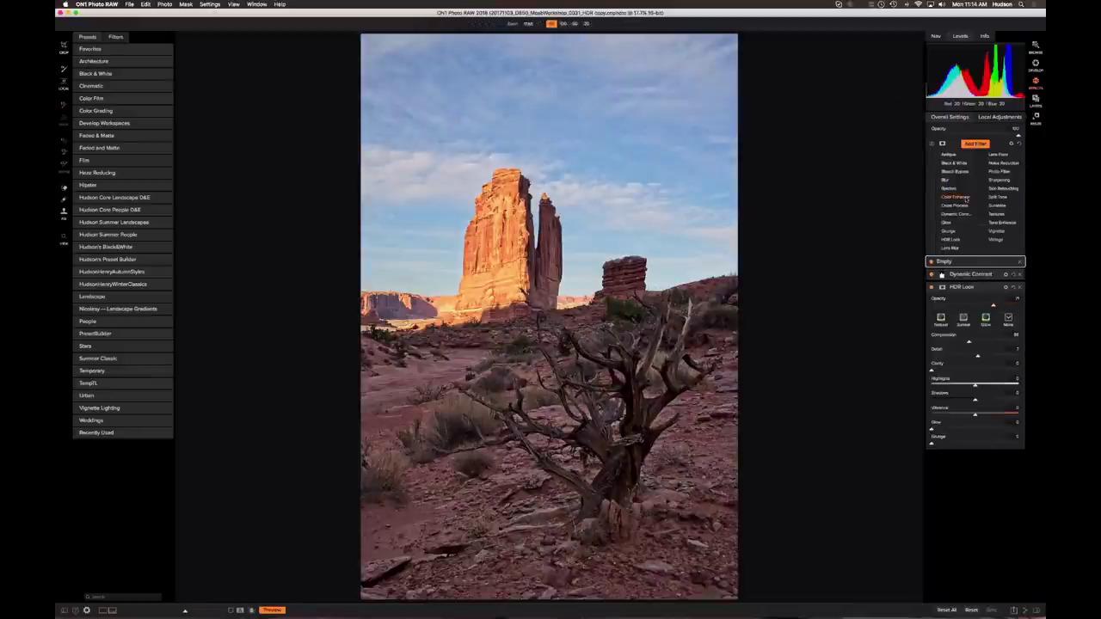
pyautogui.click(964, 197)
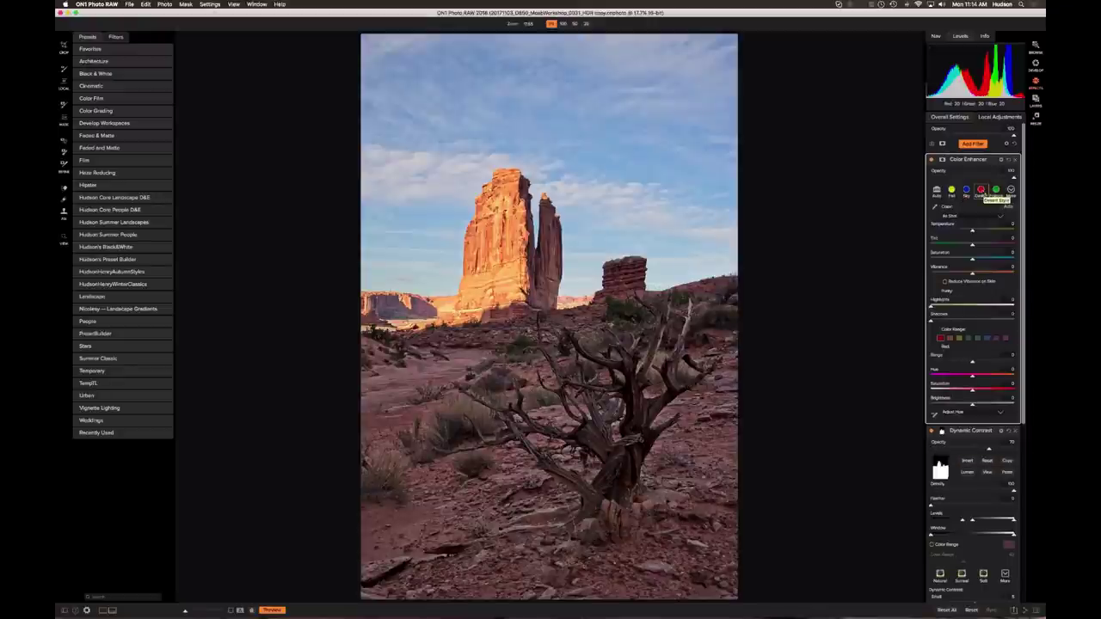
pyautogui.click(981, 189)
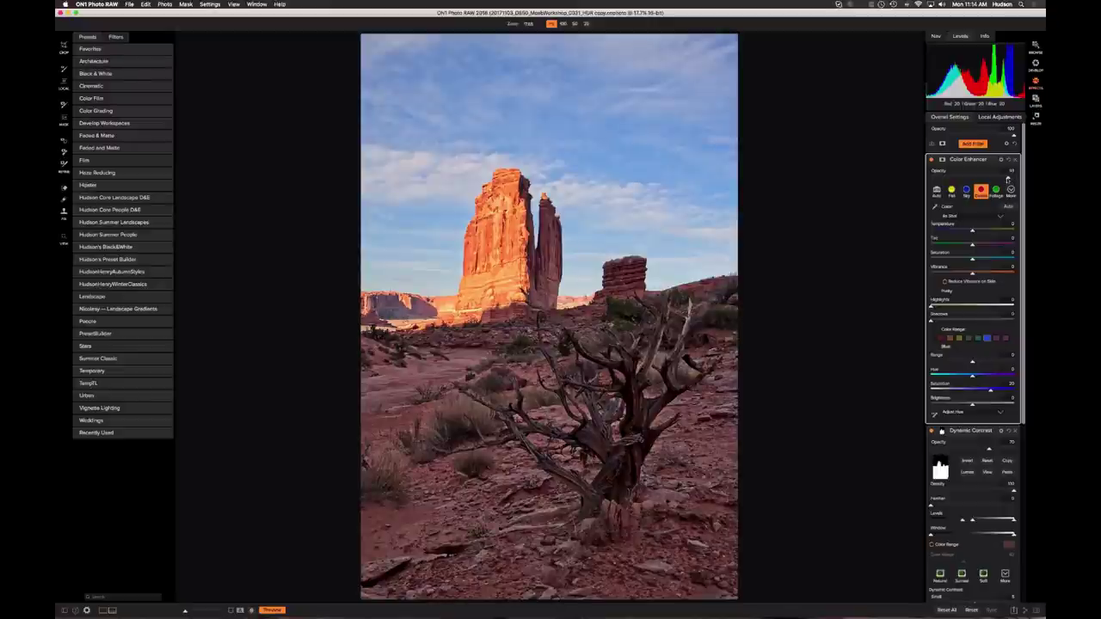
pyautogui.moveTo(1007, 179); pyautogui.dragTo(997, 179)
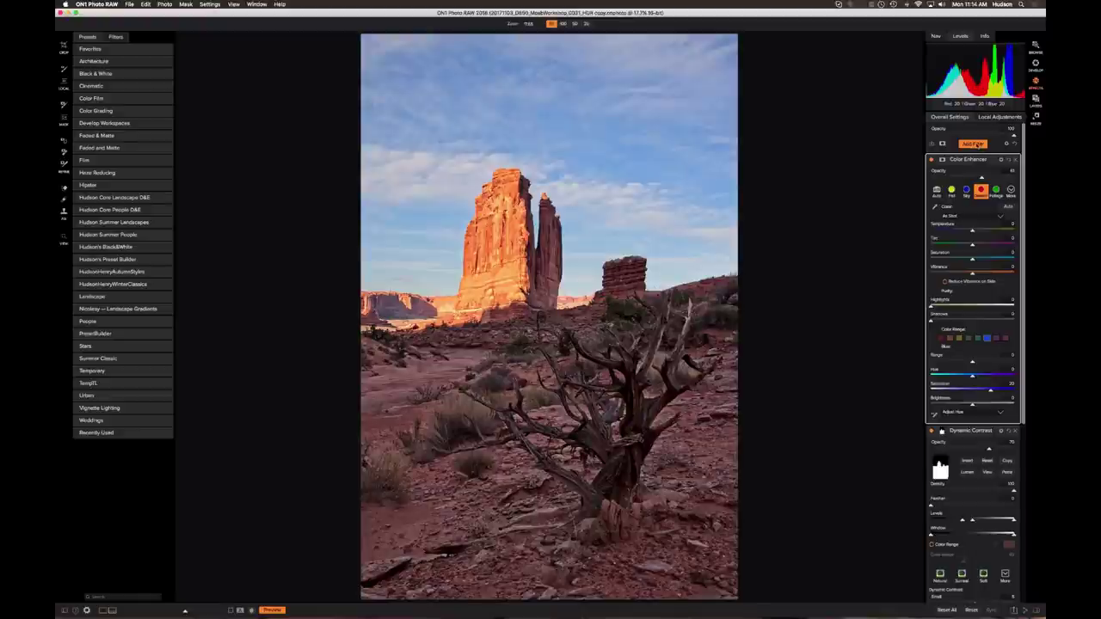
# - Add a second Color Enhancer with the Sky style, opacity about 73, and blue saturation lowered to about 17
pyautogui.click(971, 144)
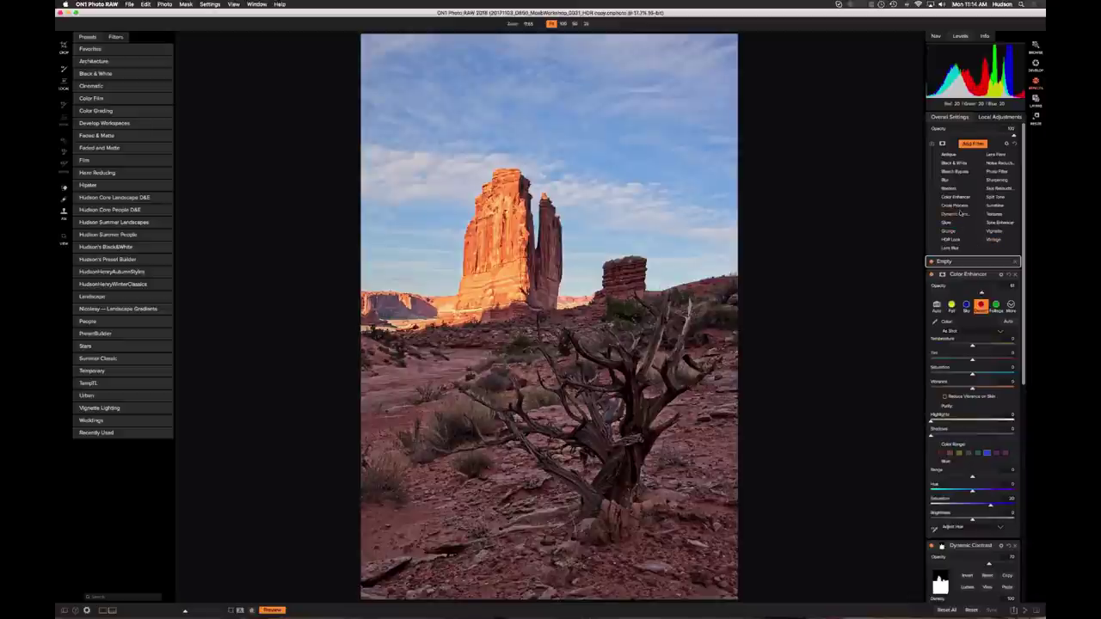
pyautogui.click(956, 197)
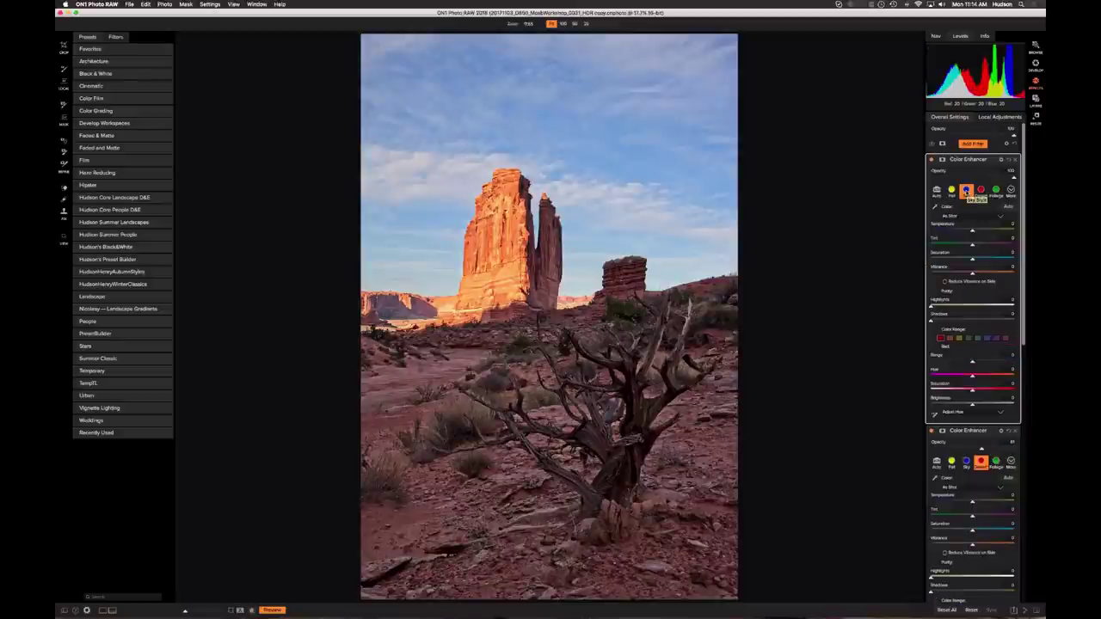
pyautogui.click(967, 191)
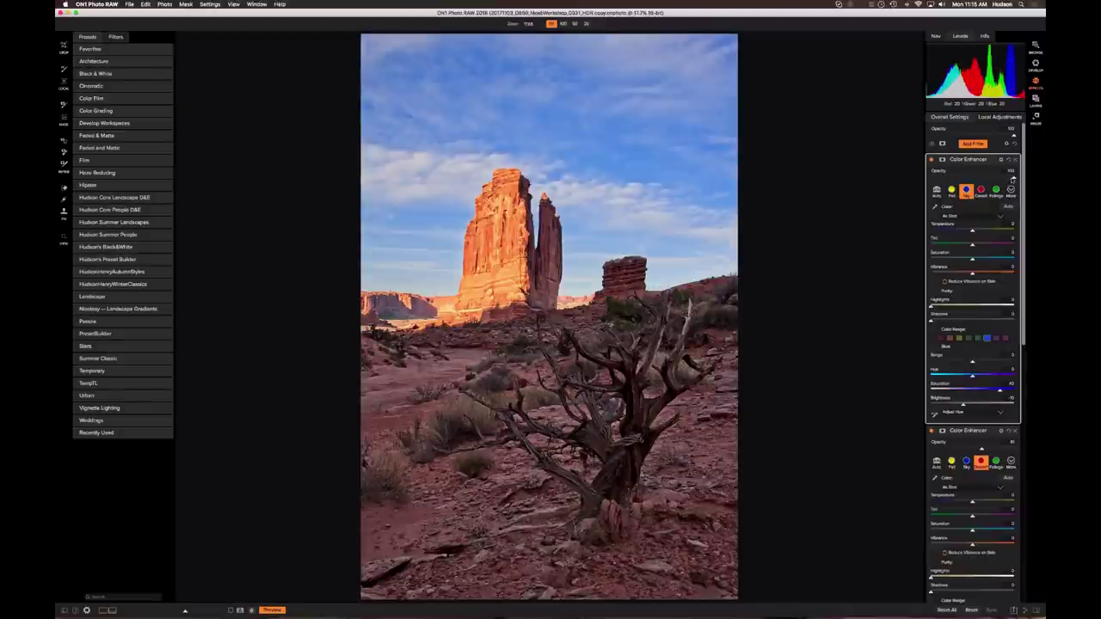
pyautogui.moveTo(1000, 178); pyautogui.dragTo(991, 176)
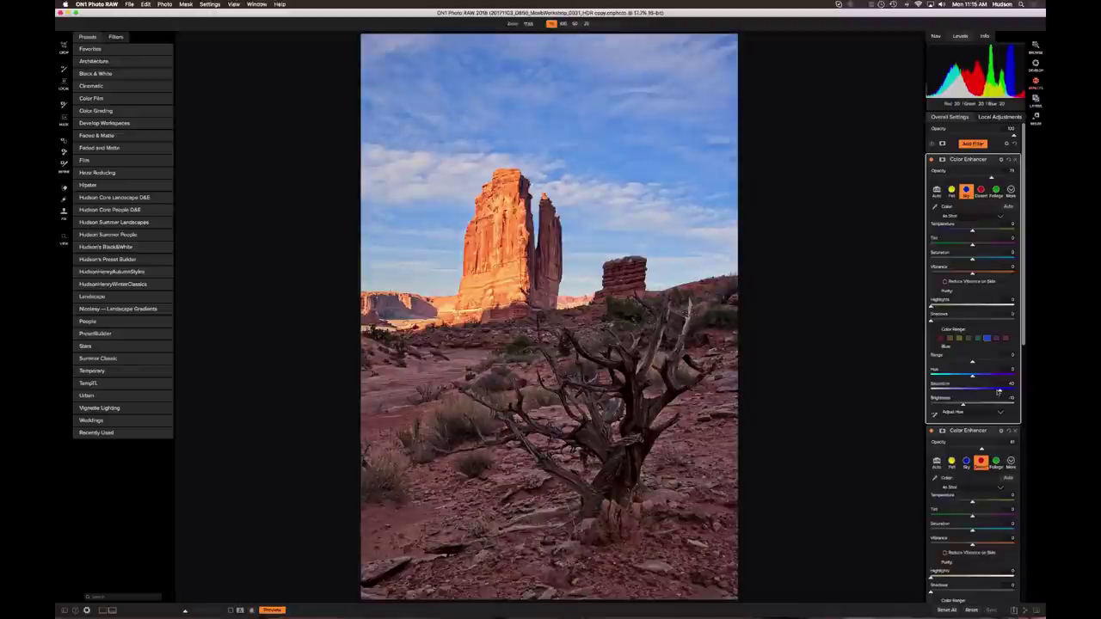
pyautogui.moveTo(1000, 392); pyautogui.dragTo(987, 392)
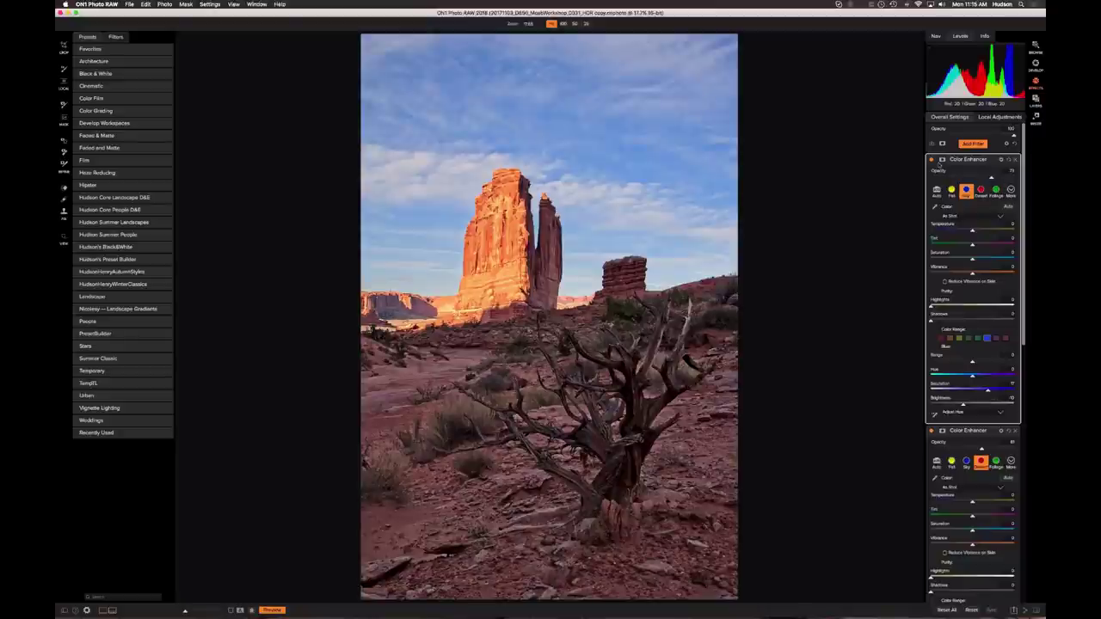
# - Paste the copied mask onto the Sky-style Color Enhancer, invert it to target the sky, and compare the filter off and on
pyautogui.click(942, 160)
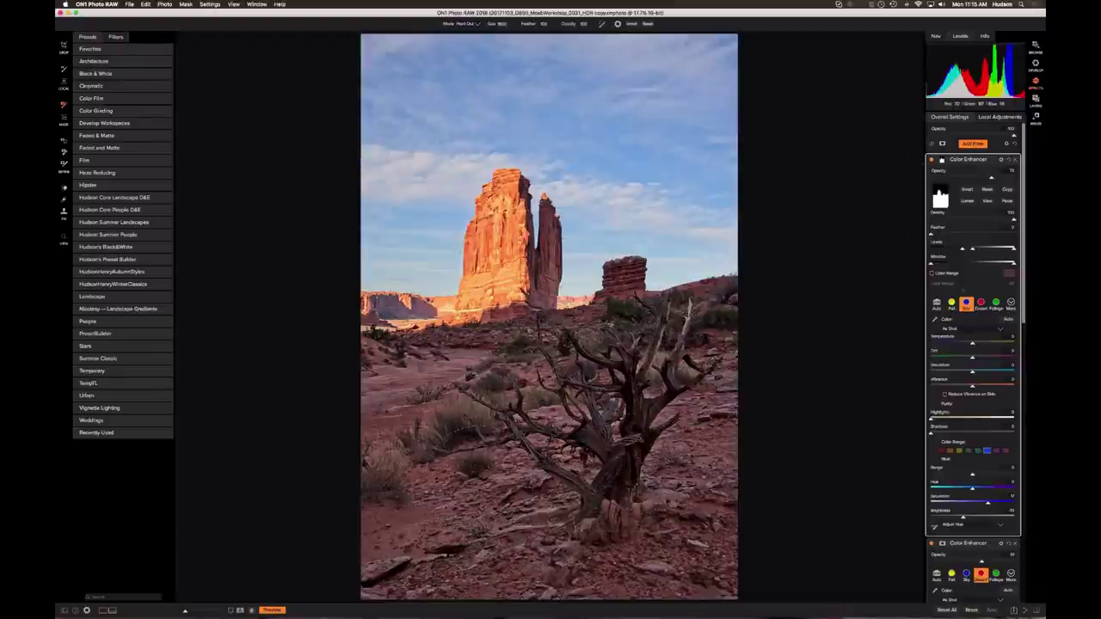
pyautogui.click(968, 189)
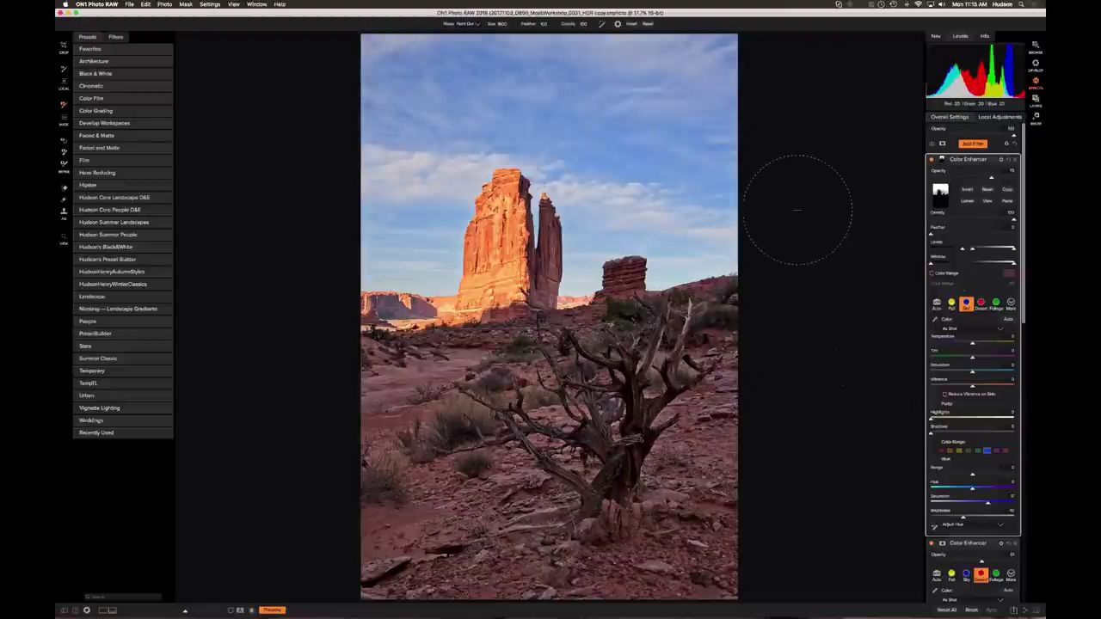
pyautogui.click(931, 161)
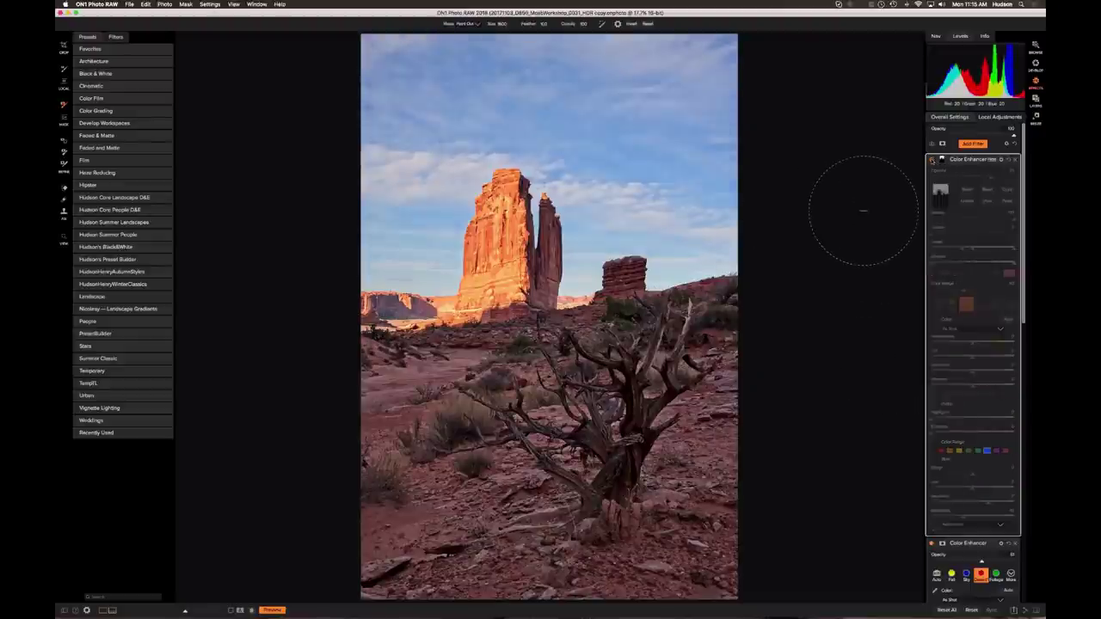
pyautogui.click(931, 161)
pyautogui.click(932, 161)
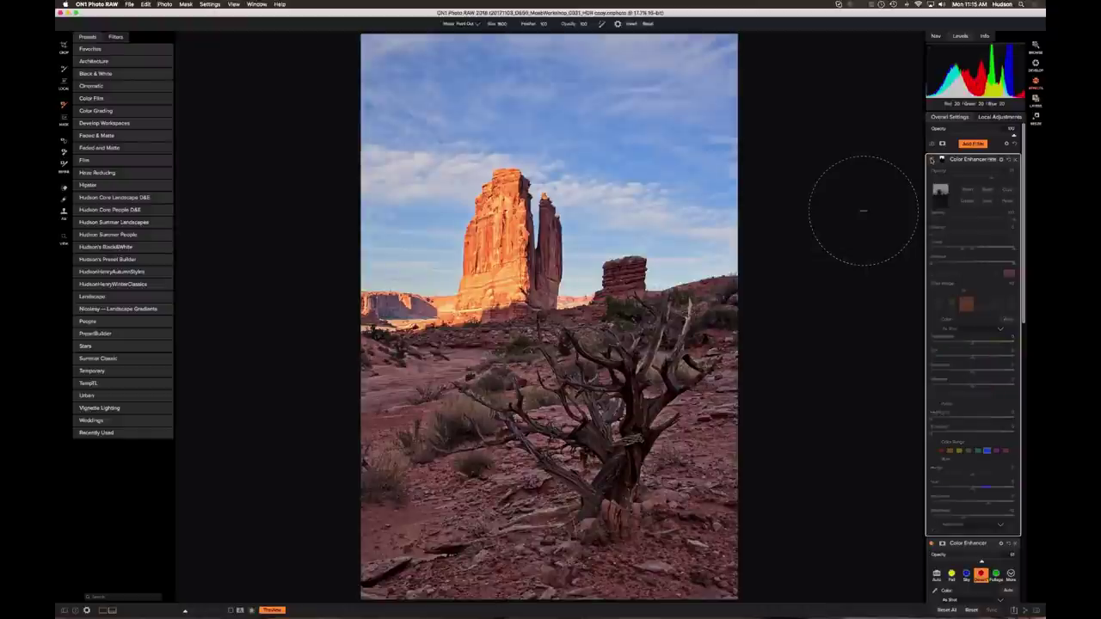
pyautogui.click(932, 161)
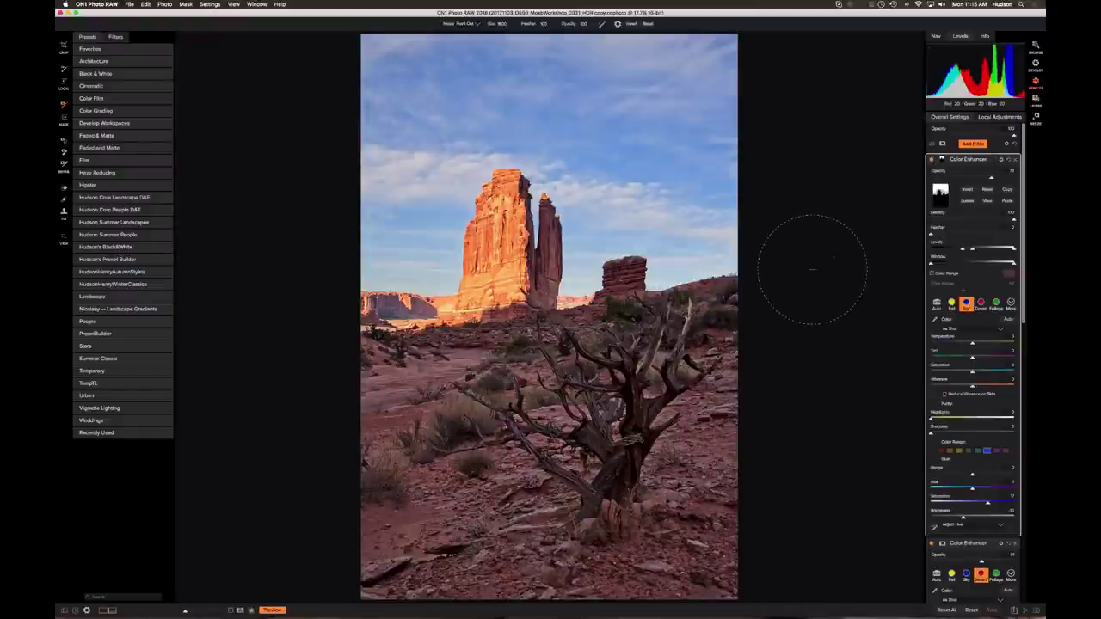
# - Collapse the settings of both Color Enhancer filters and the Dynamic Contrast filter
pyautogui.click(975, 159)
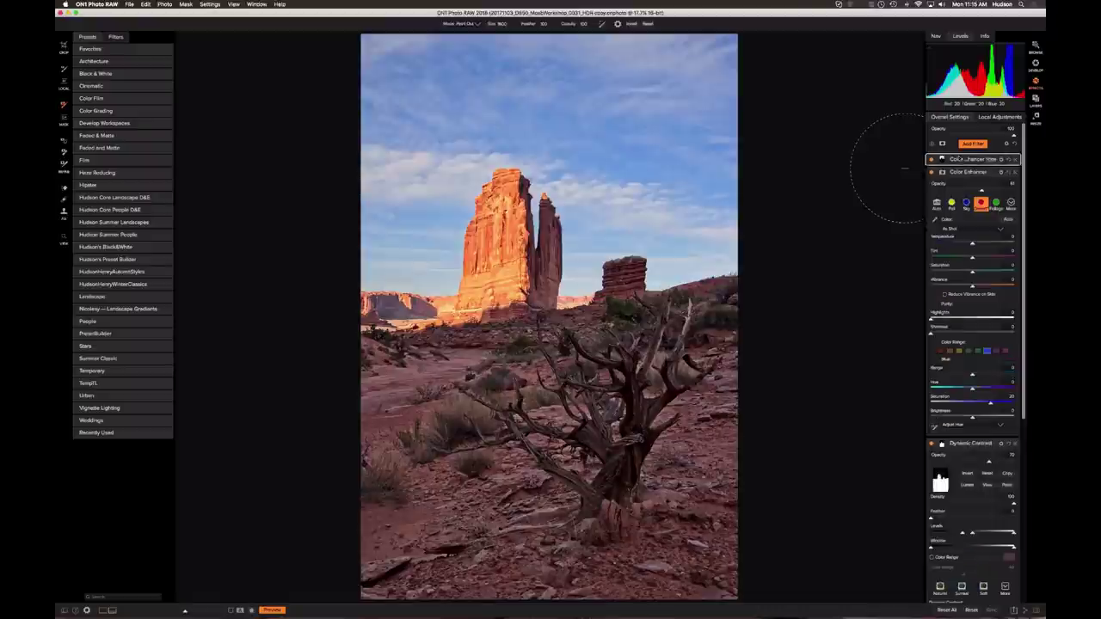
pyautogui.click(972, 172)
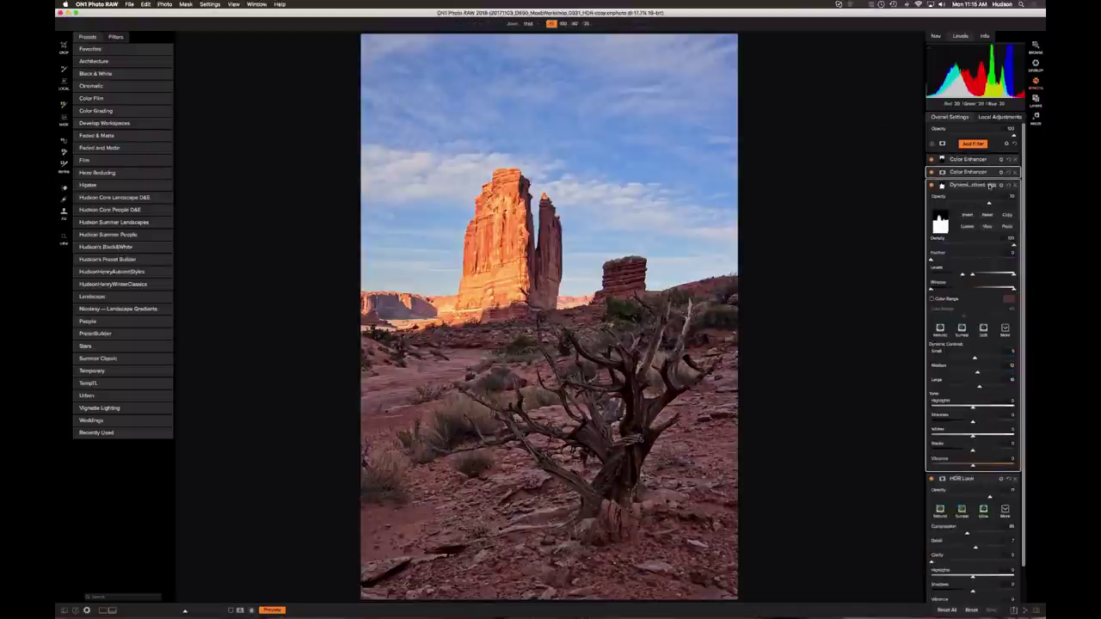
pyautogui.click(991, 185)
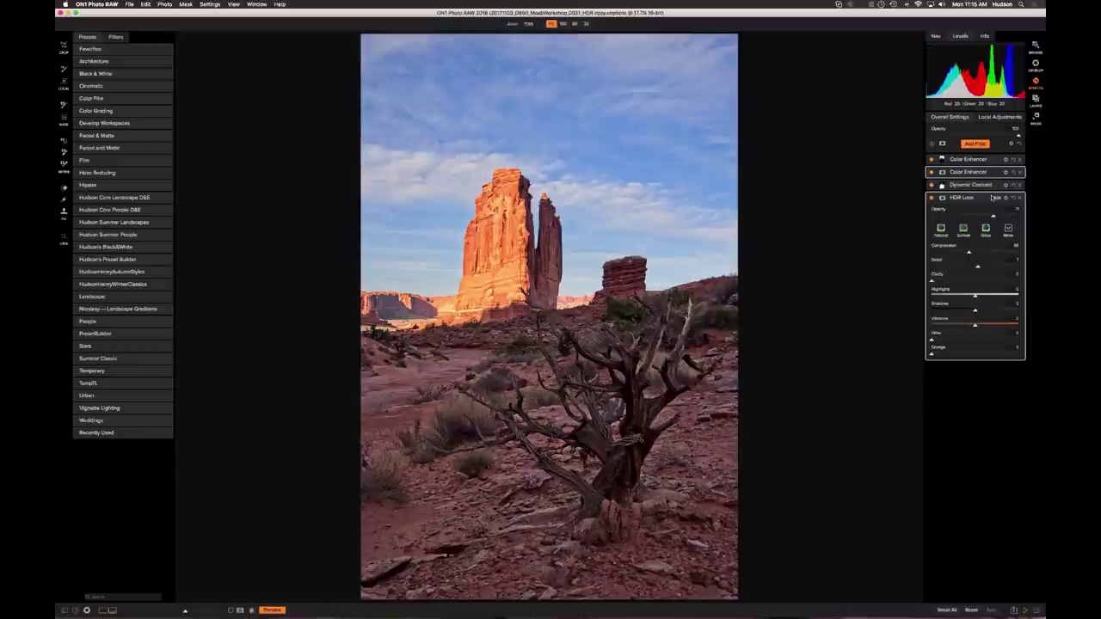
# - Collapse the HDR Look filter's settings and compare the image with all edits off and on
pyautogui.click(994, 198)
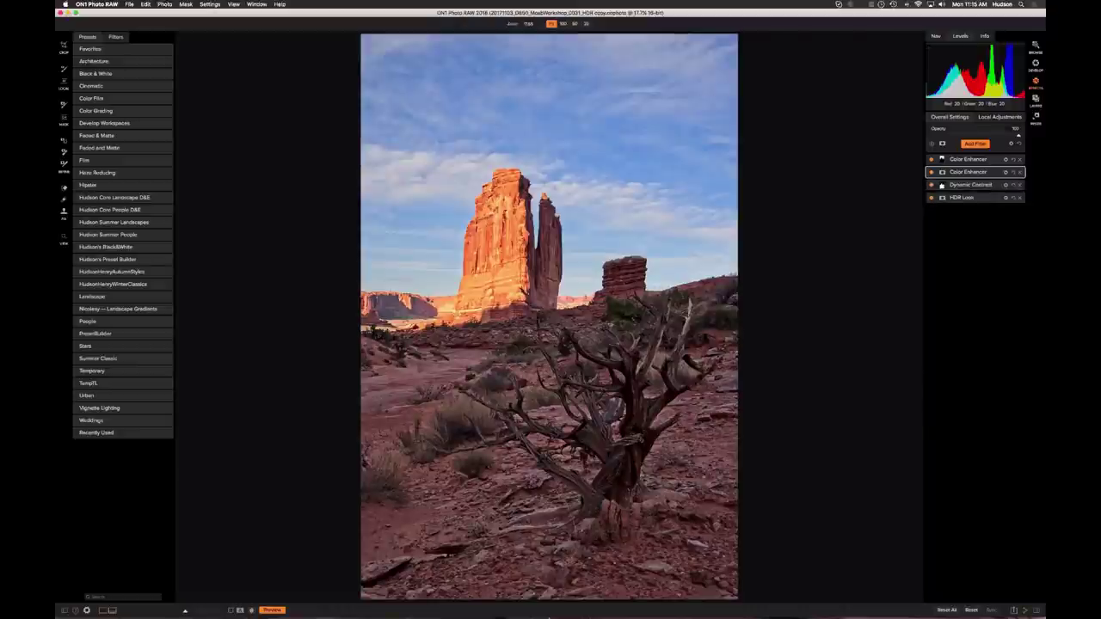
pyautogui.press('super+p')
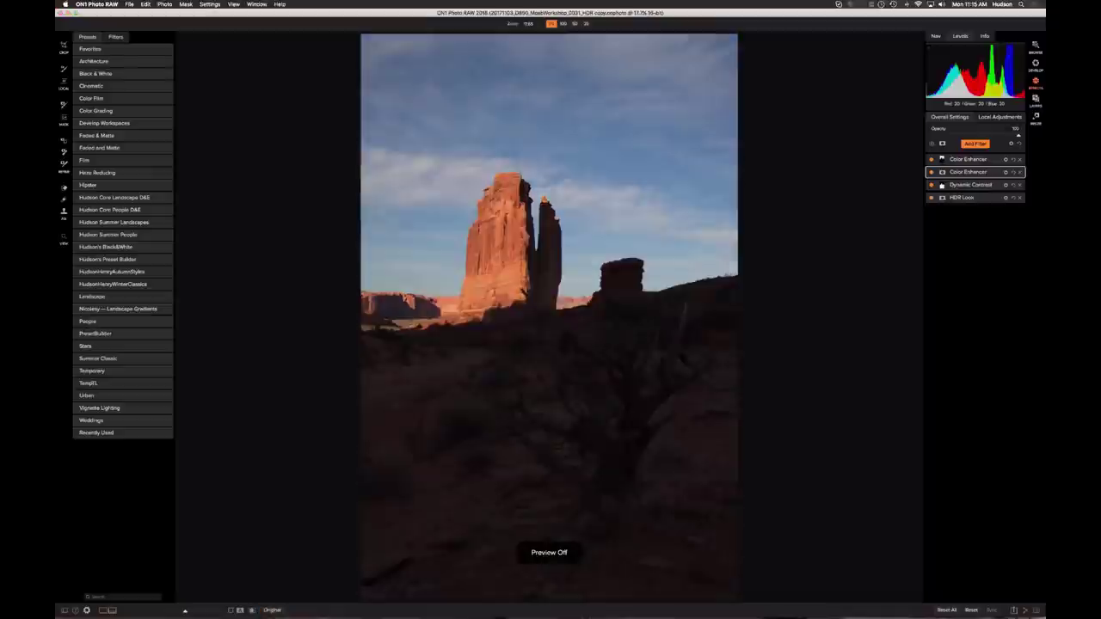
pyautogui.press('super+p')
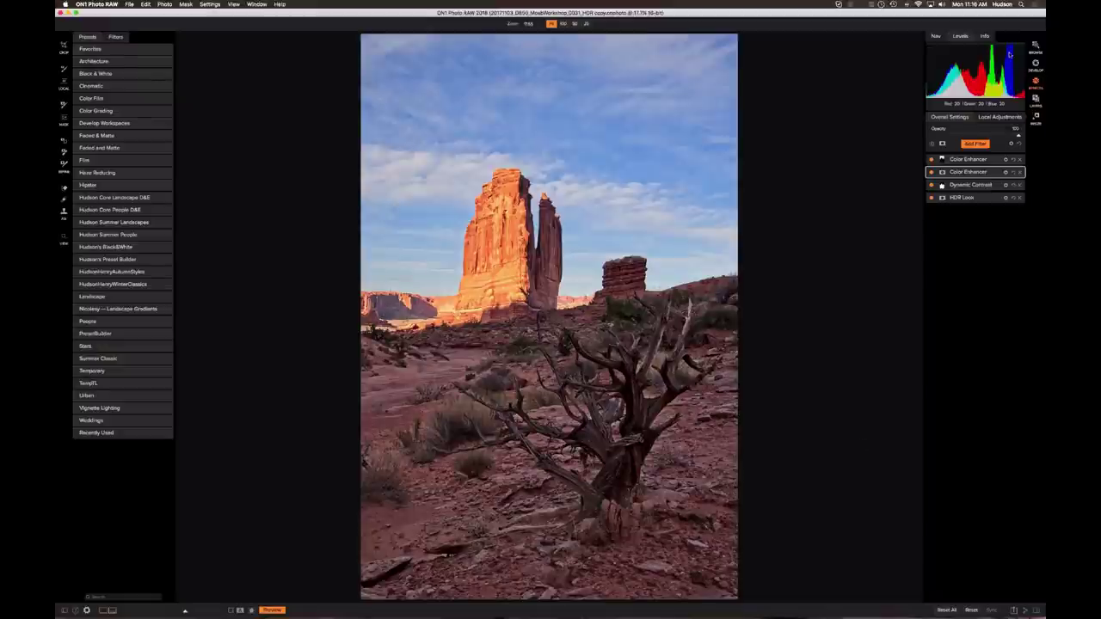
# - Switch to Browse and open the portrait waterfall photo with the maple leaf on a rock in single-photo view
pyautogui.click(1036, 47)
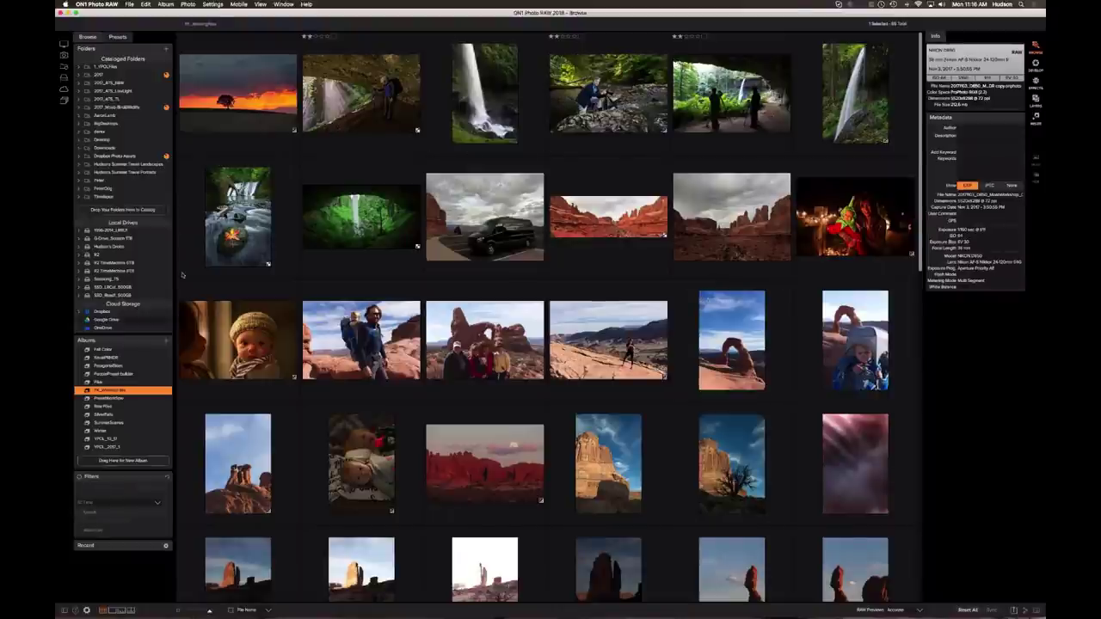
pyautogui.click(258, 207)
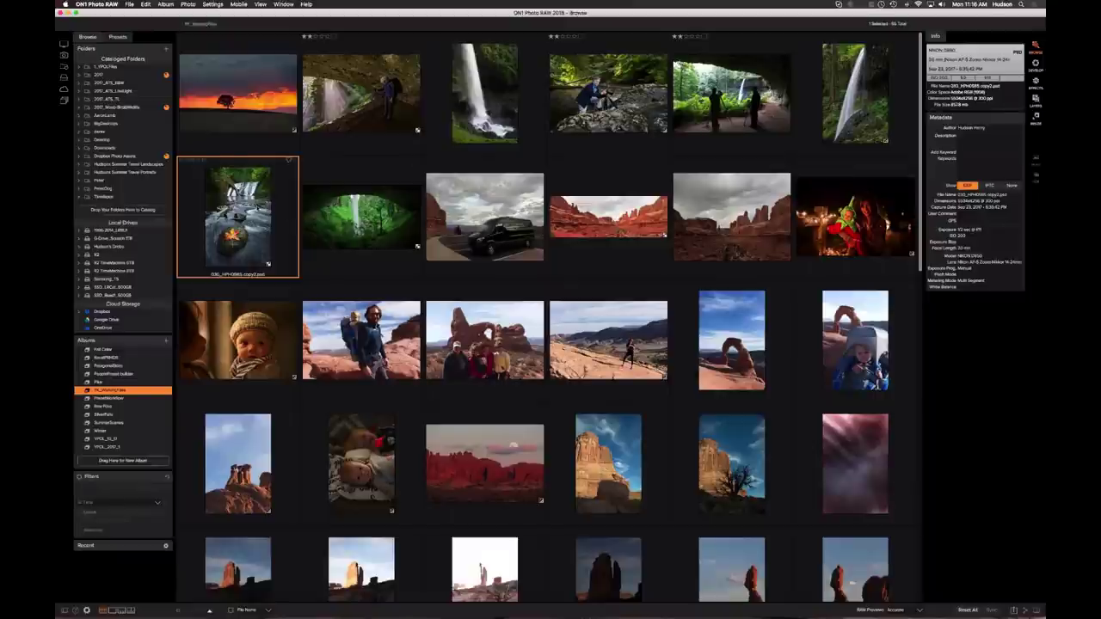
pyautogui.scroll(-10, 417, 284)
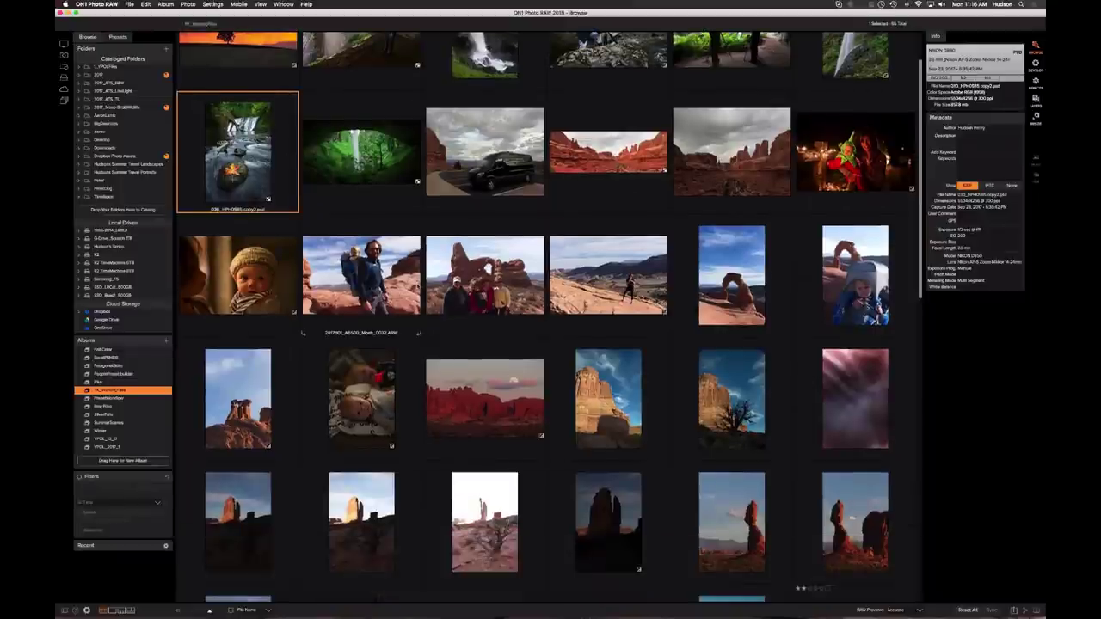
pyautogui.scroll(10, 405, 249)
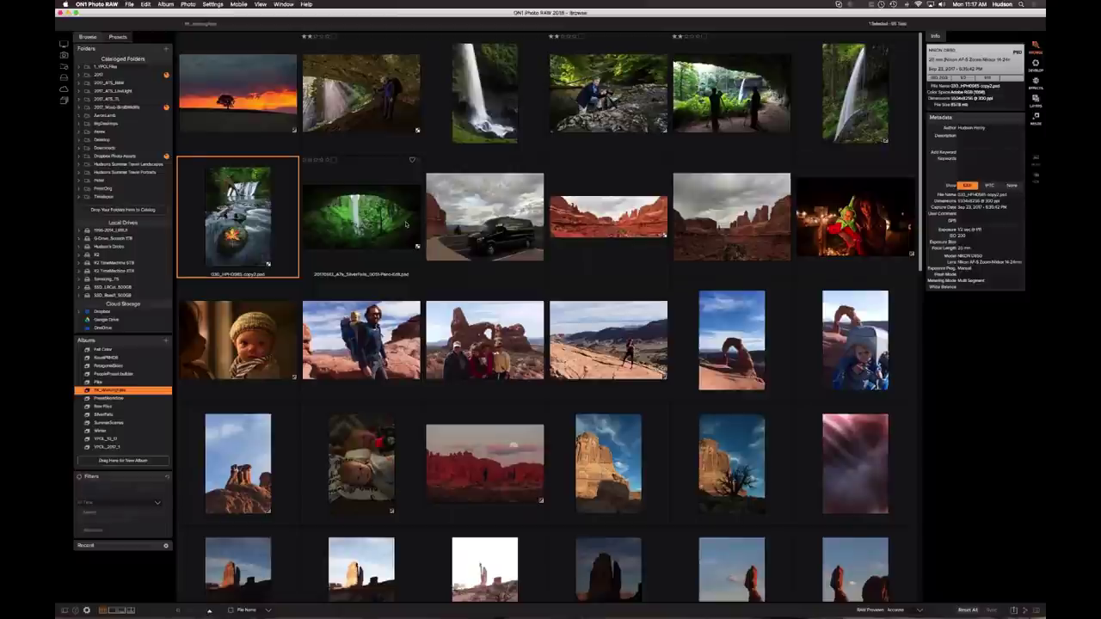
pyautogui.press('d')
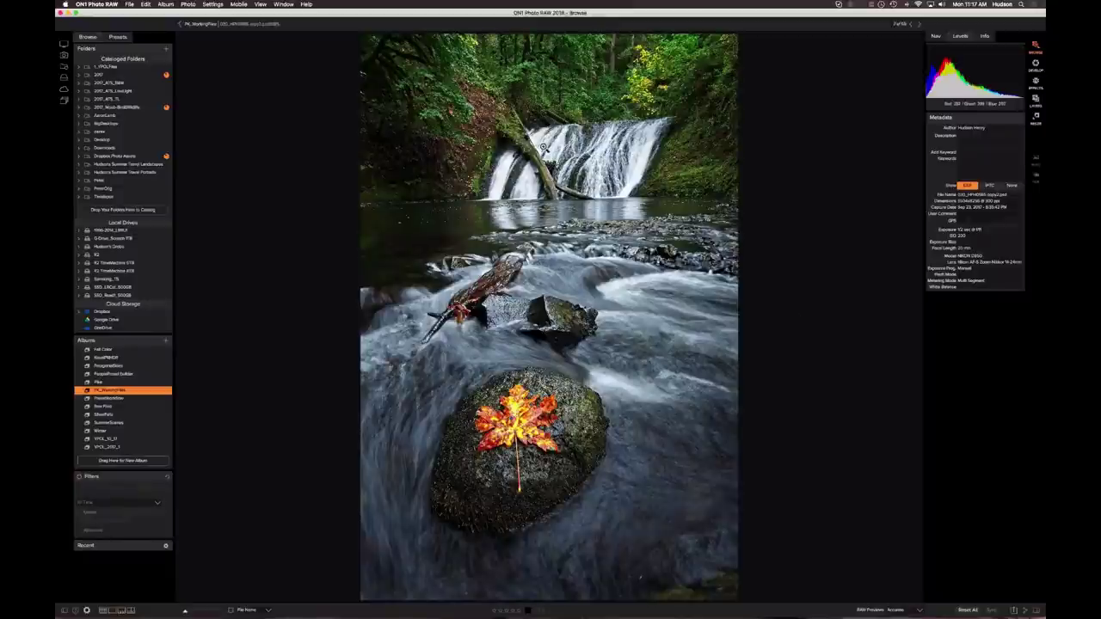
# - Examine the sharpness of the waterfall, log and maple leaf at full magnification, ending with the whole photo fitted
pyautogui.click(549, 130)
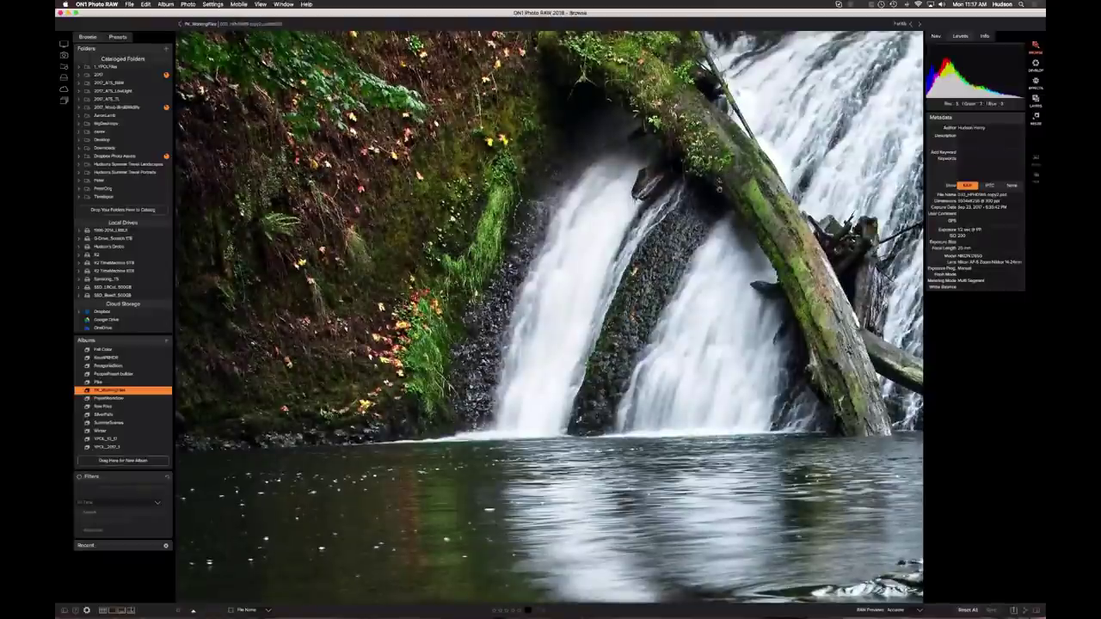
pyautogui.moveTo(719, 188); pyautogui.dragTo(624, 316)
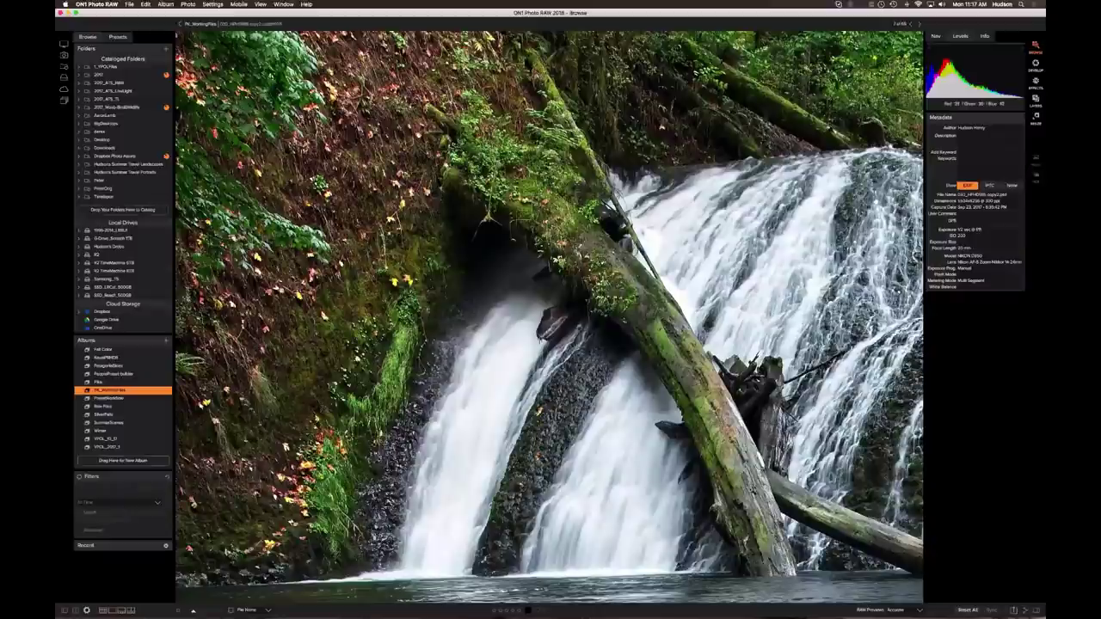
pyautogui.moveTo(590, 471); pyautogui.dragTo(590, 407)
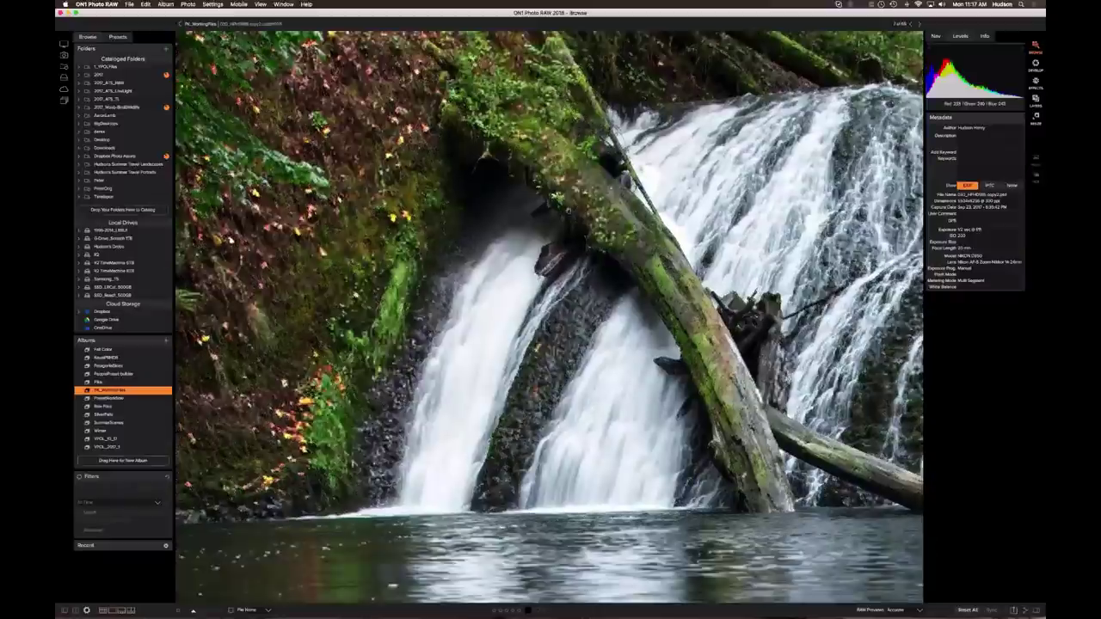
pyautogui.press('Right')
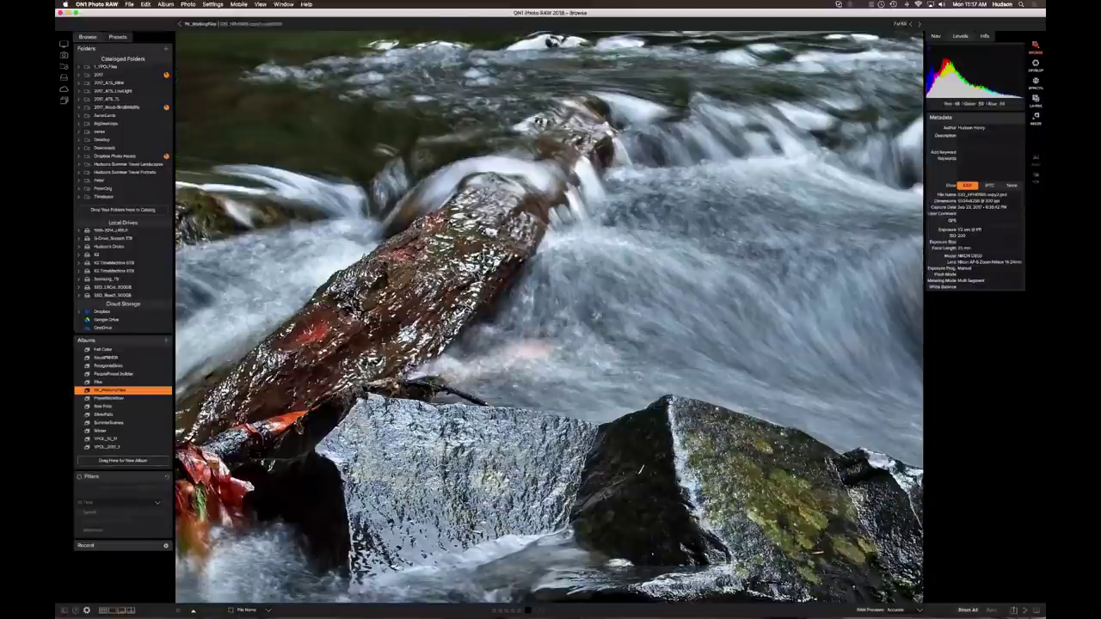
pyautogui.press('Right')
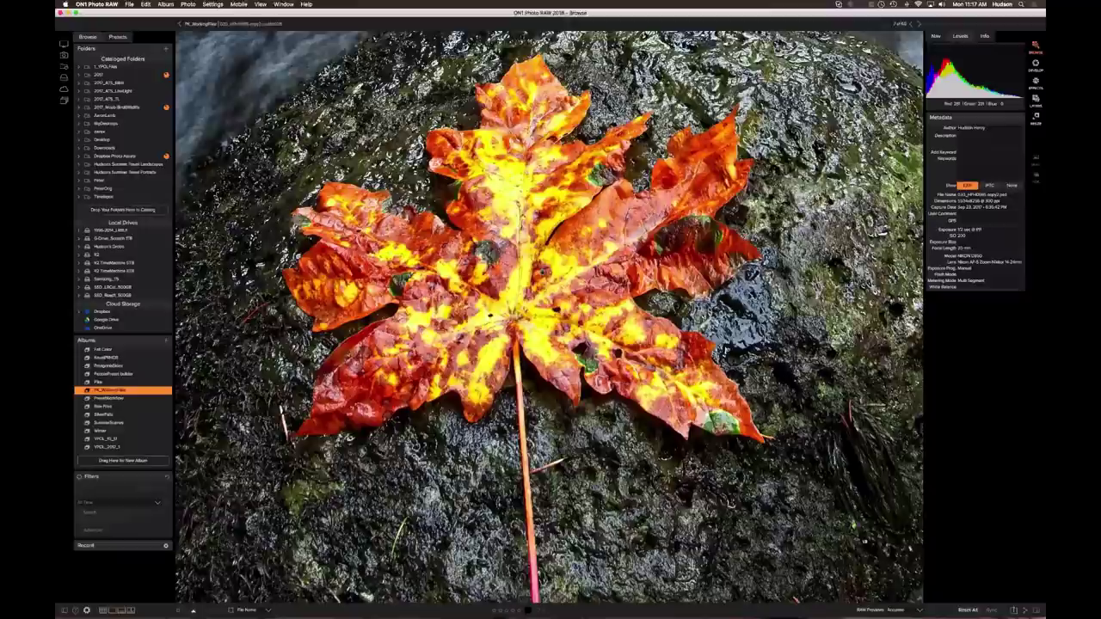
pyautogui.press('Right')
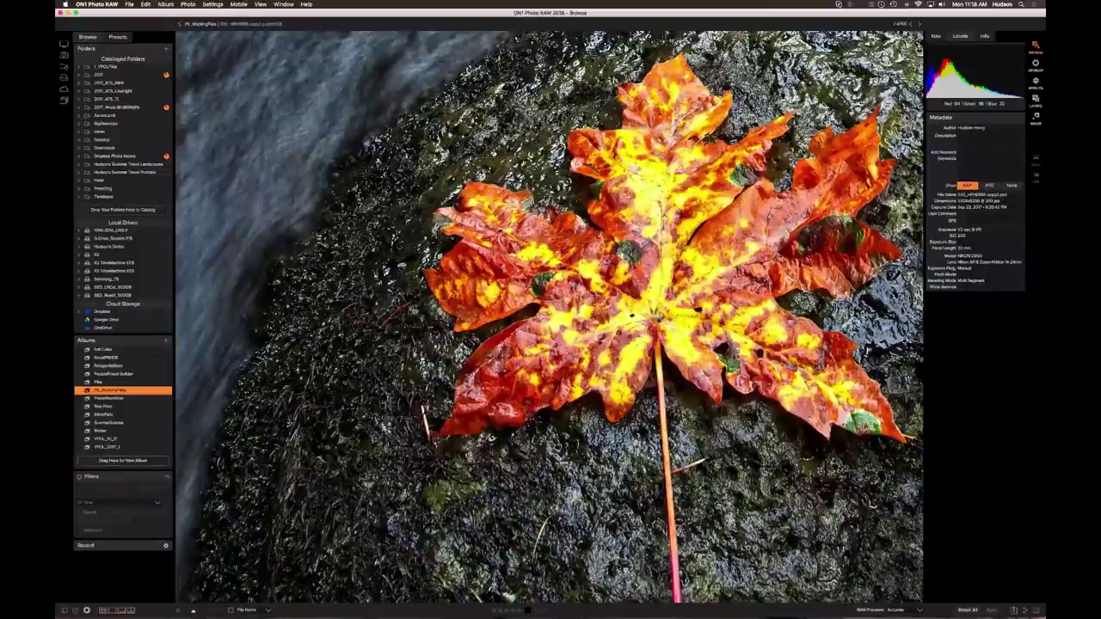
pyautogui.press('super+0')
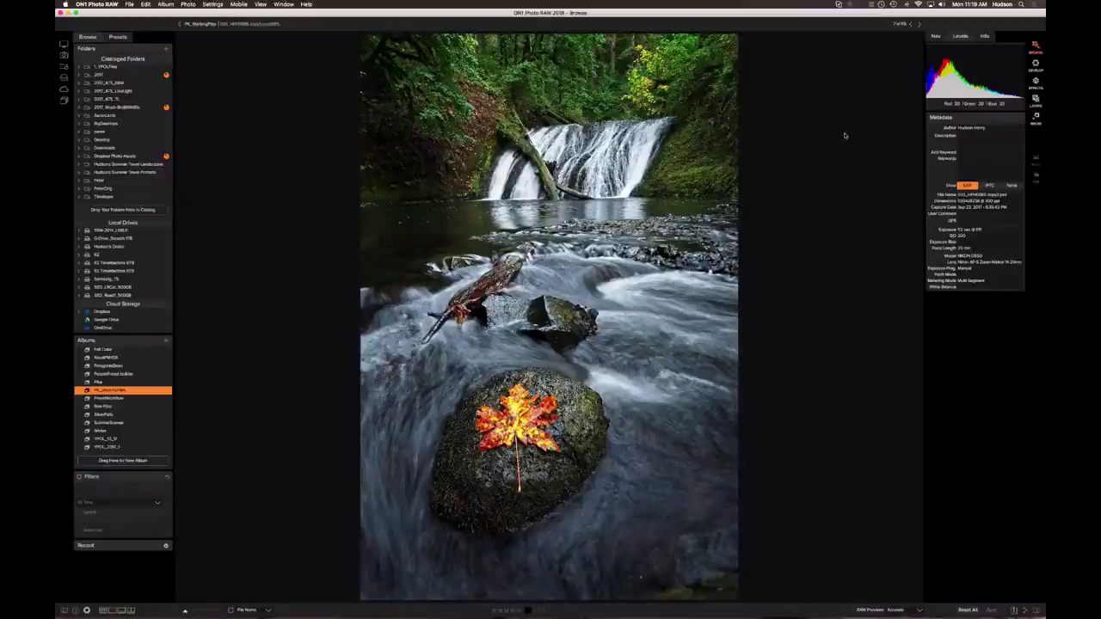
# - Return to the thumbnail grid, find the balanced rock panorama of red sandstone formations, and open it in single-photo view
pyautogui.press('g')
pyautogui.scroll(-2, 555, 275)
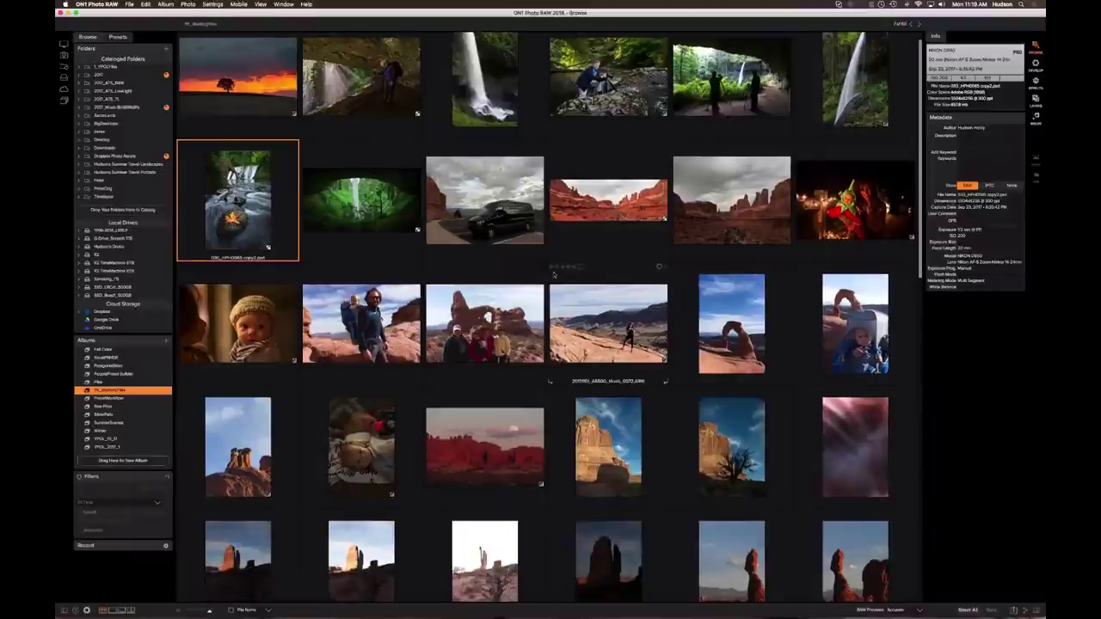
pyautogui.scroll(-2, 555, 273)
pyautogui.scroll(-4, 673, 332)
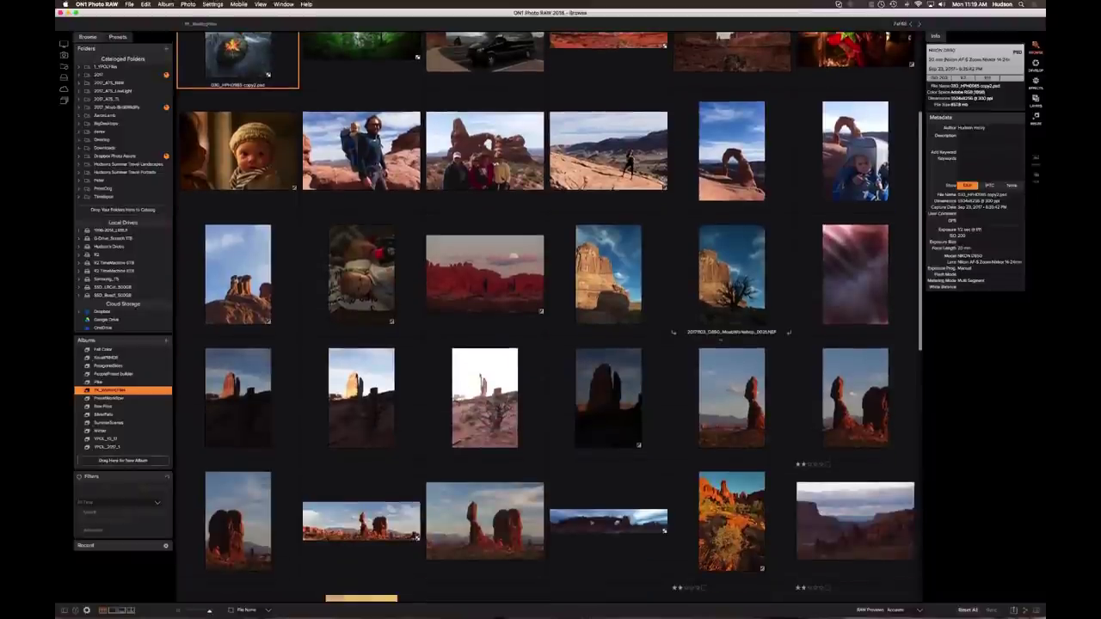
pyautogui.scroll(-2, 721, 337)
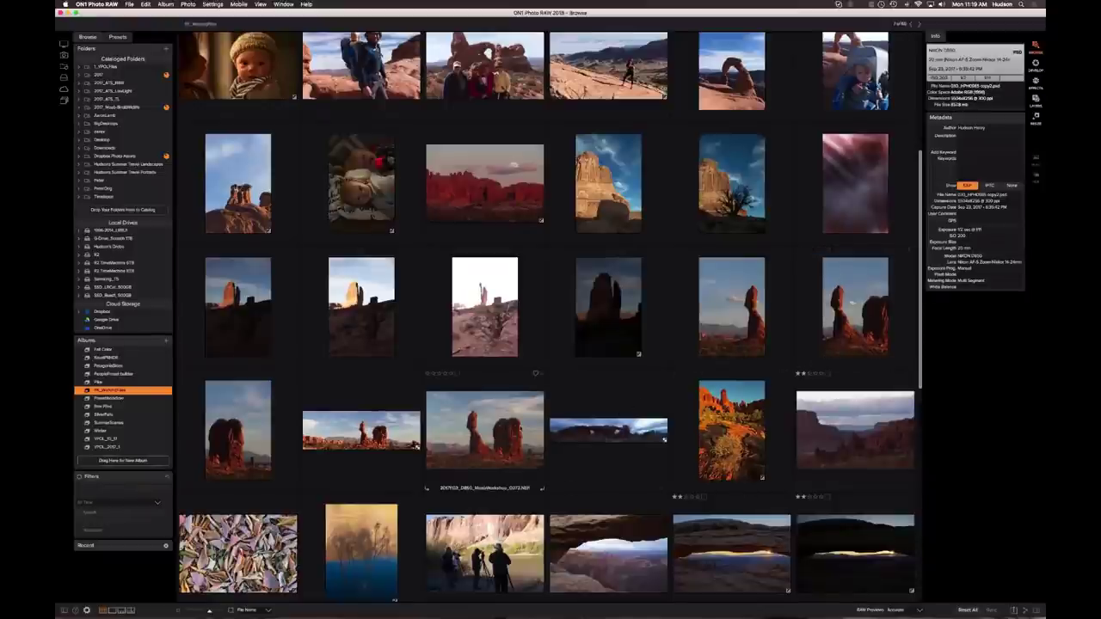
pyautogui.scroll(5, 676, 387)
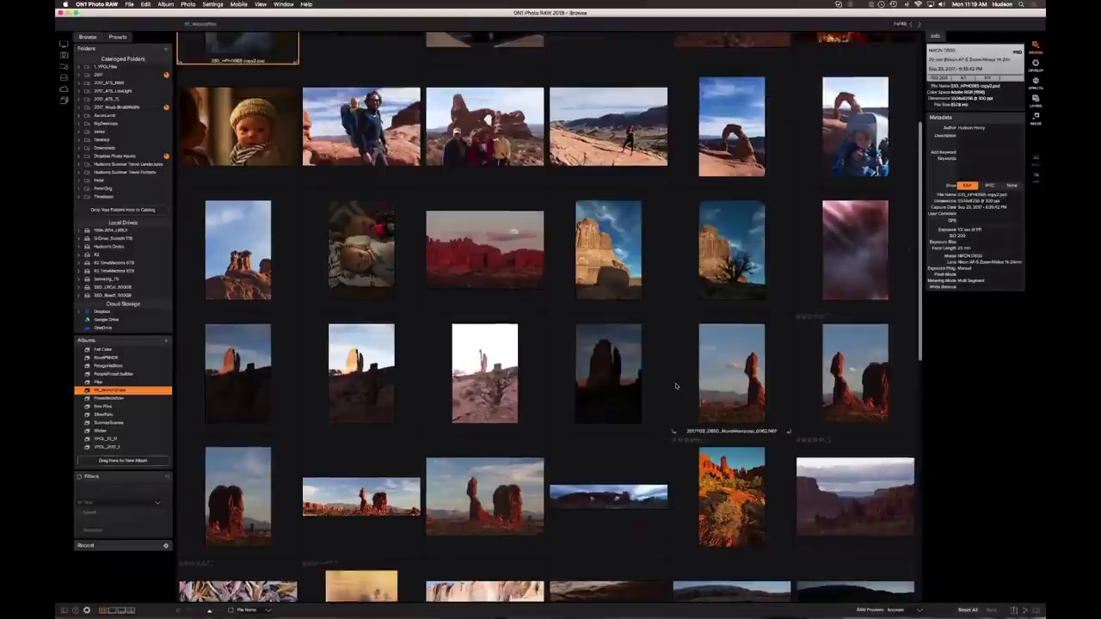
pyautogui.scroll(-1, 676, 386)
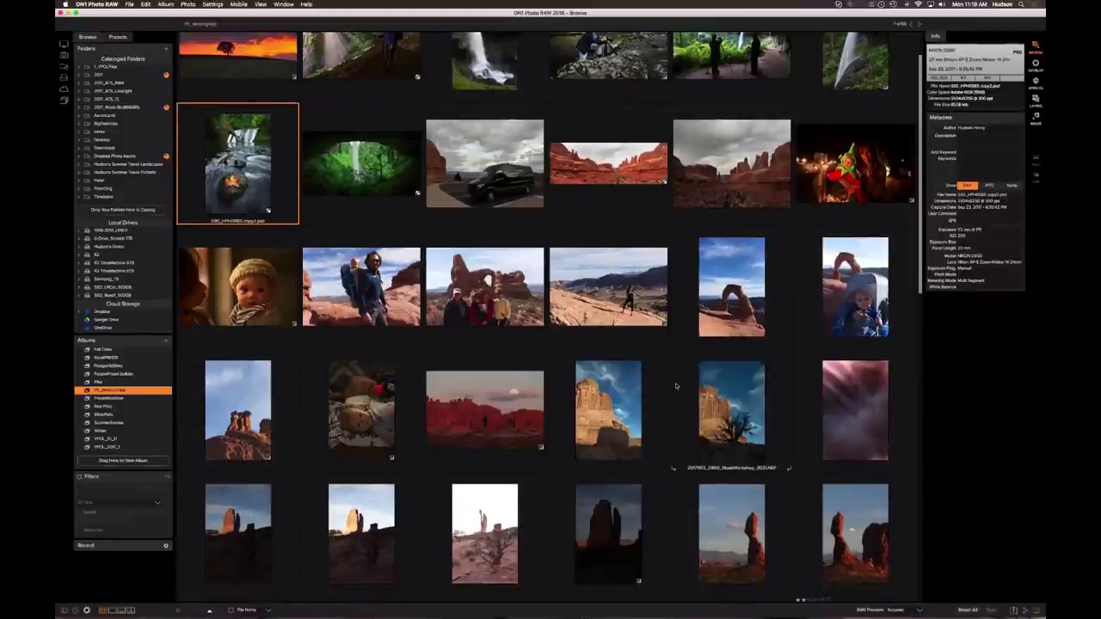
pyautogui.scroll(-2, 676, 387)
pyautogui.scroll(-1, 676, 389)
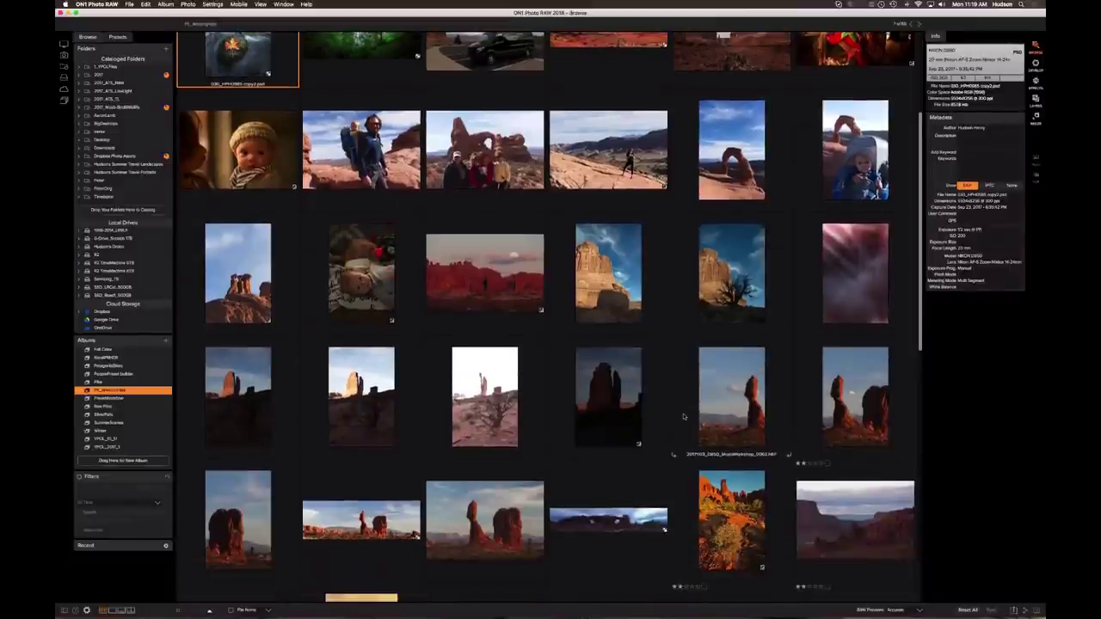
pyautogui.scroll(-1, 683, 417)
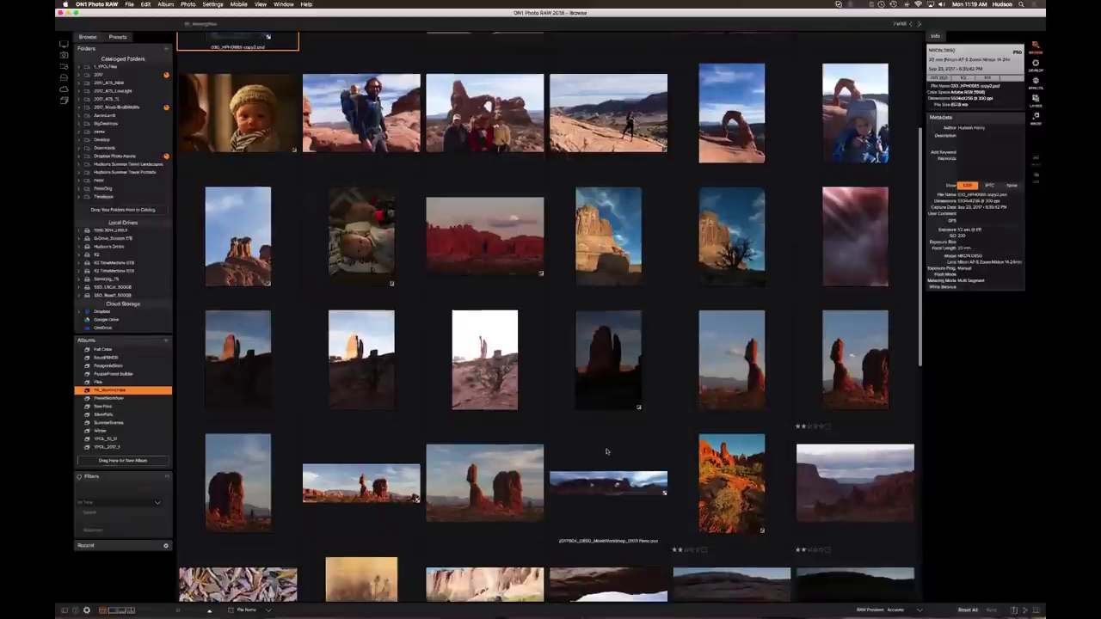
pyautogui.scroll(-1, 606, 451)
pyautogui.scroll(-1, 607, 451)
pyautogui.click(361, 428)
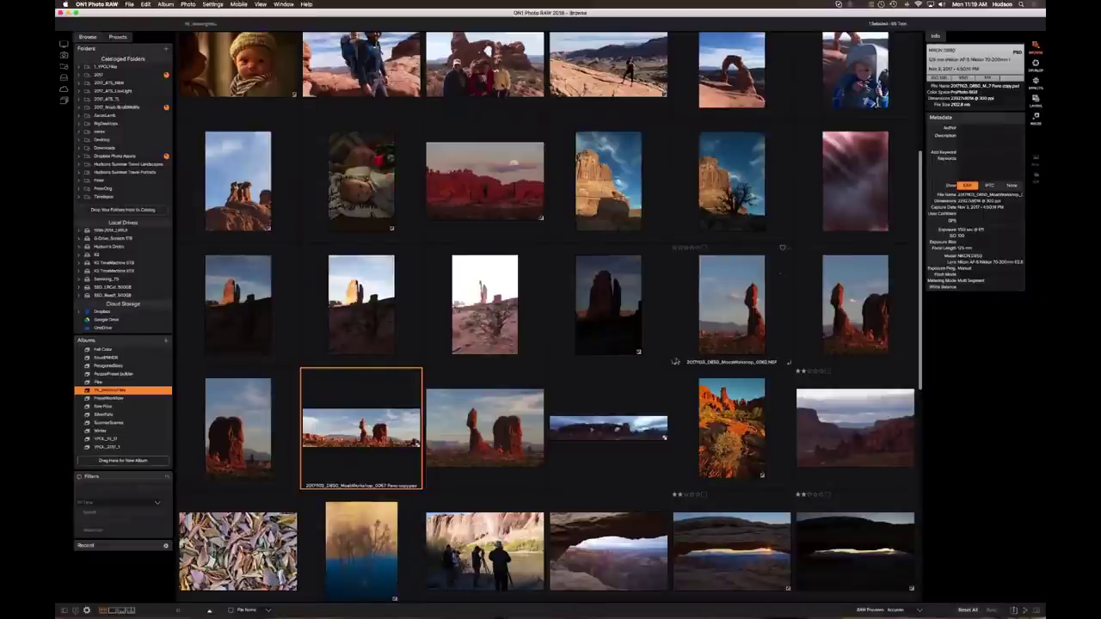
pyautogui.press('d')
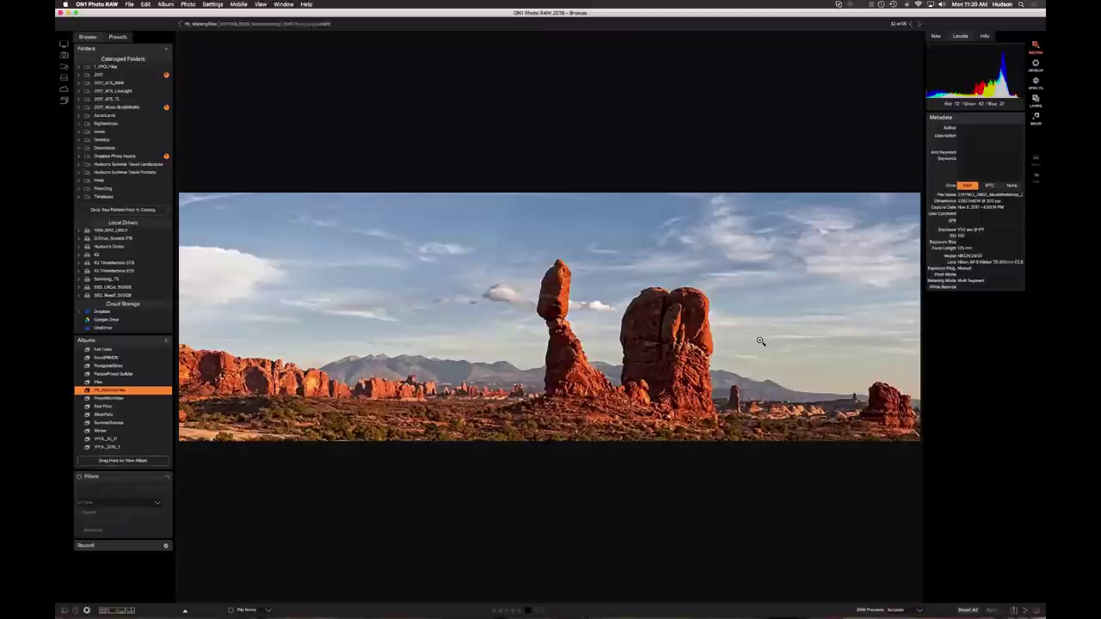
# - Examine the rock detail beside the balanced rock at full magnification, ending with the whole panorama fitted
pyautogui.click(760, 341)
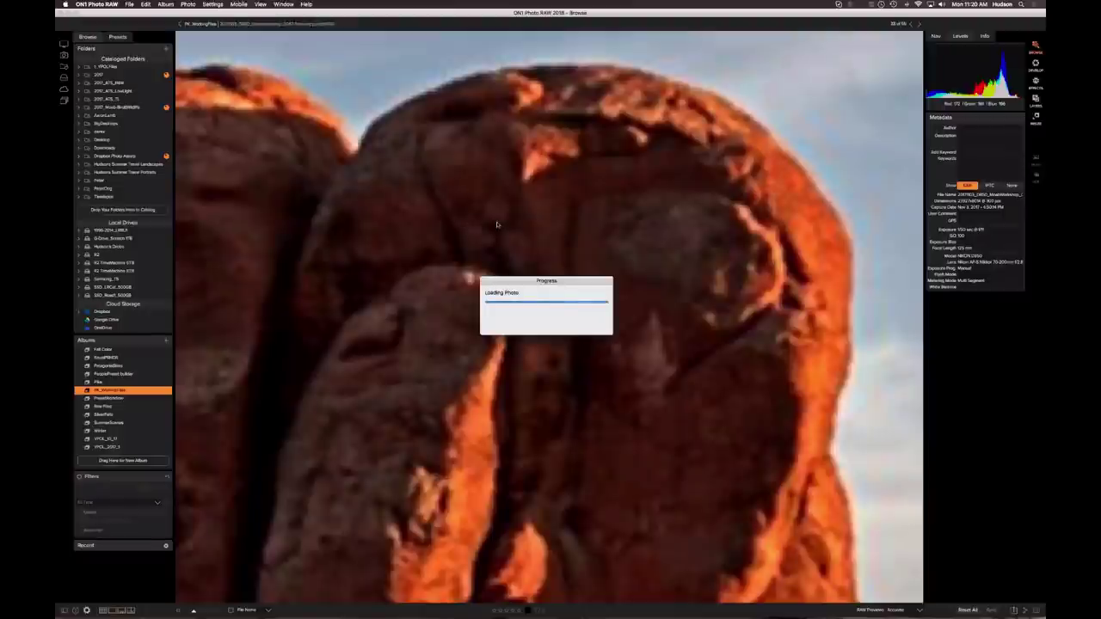
pyautogui.press('Left')
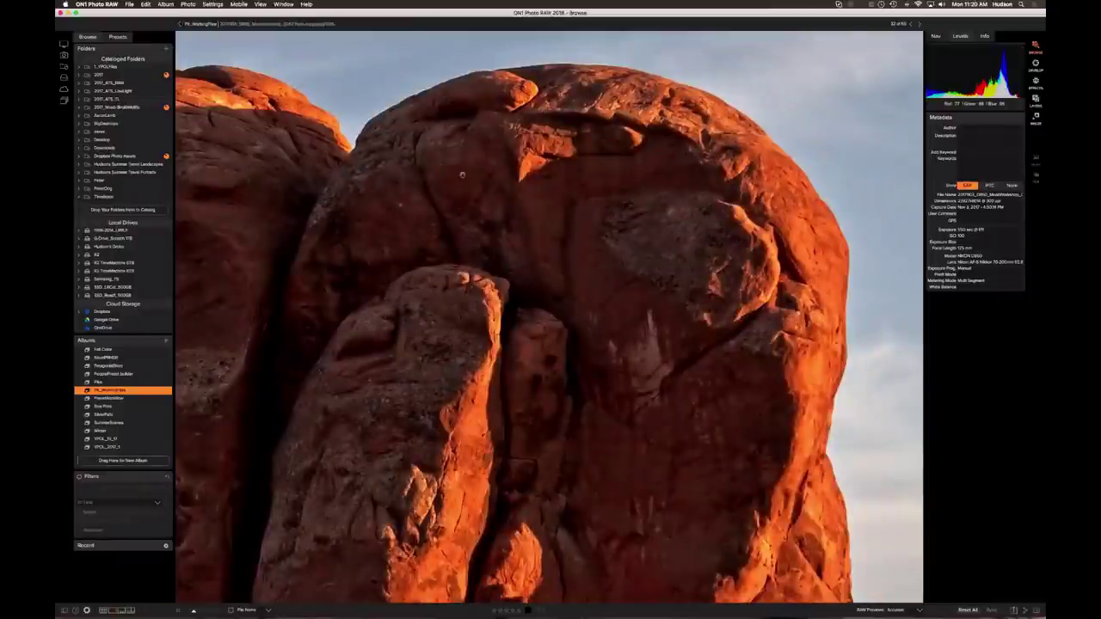
pyautogui.press('Right')
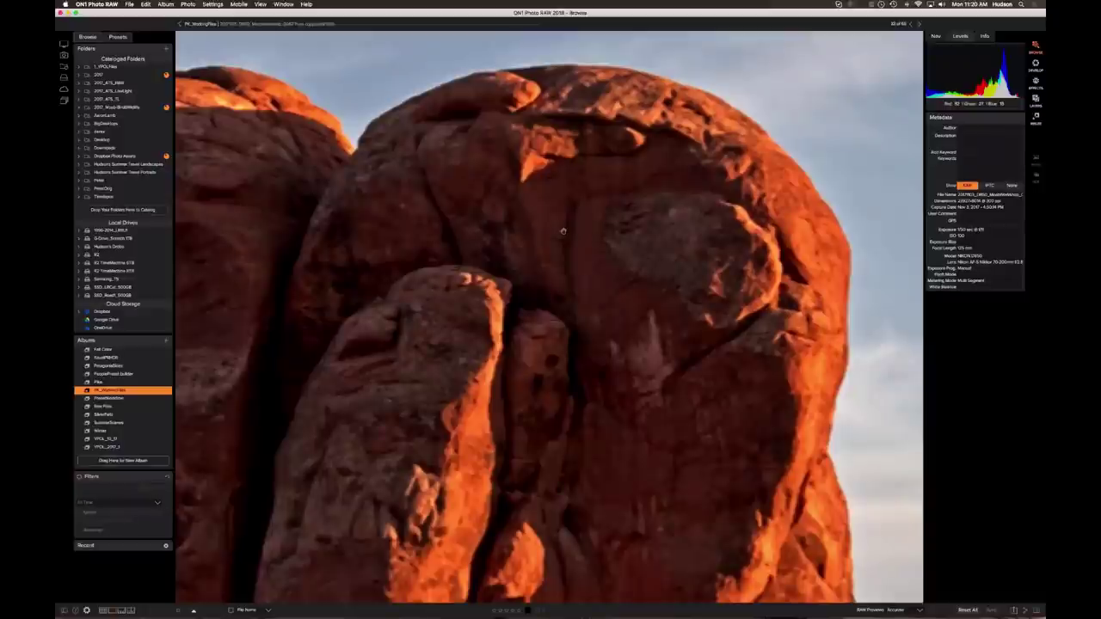
pyautogui.press('Right')
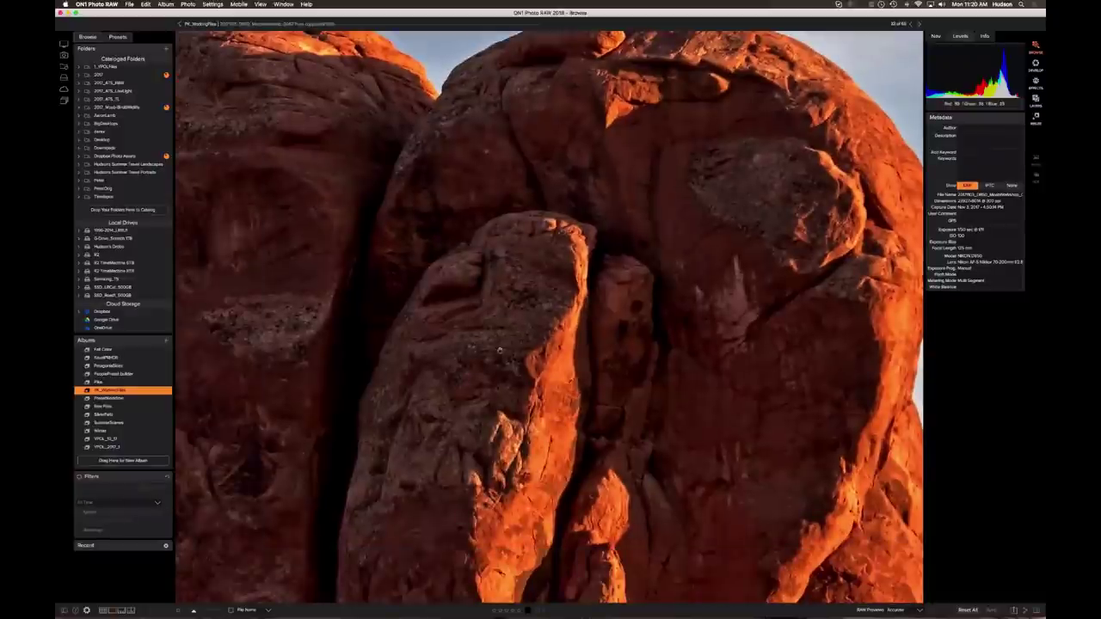
pyautogui.press('Left')
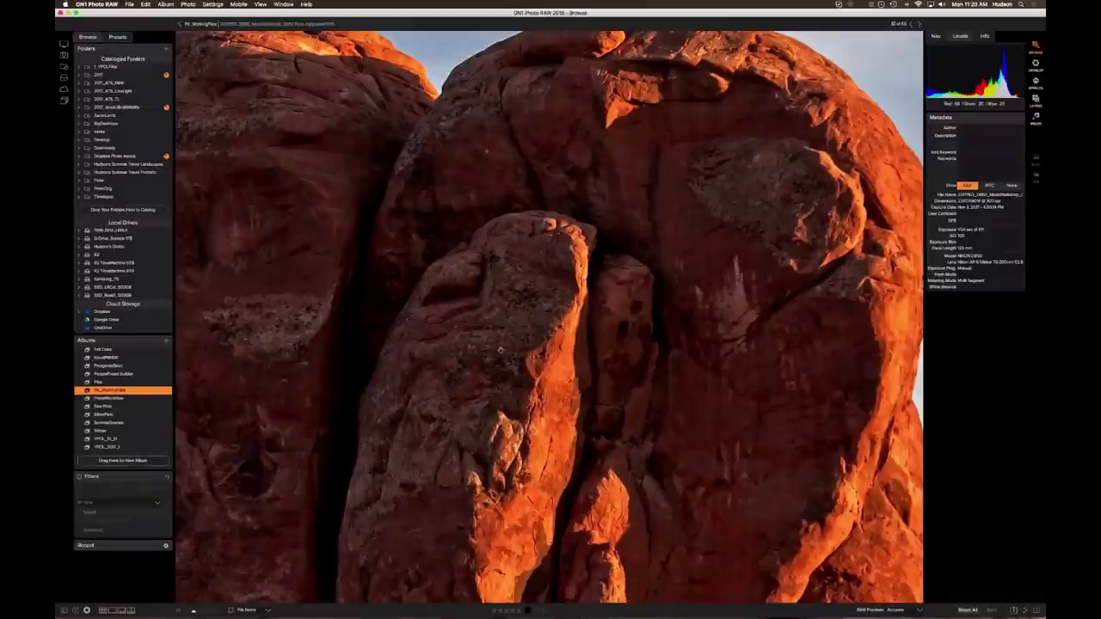
pyautogui.click(500, 350)
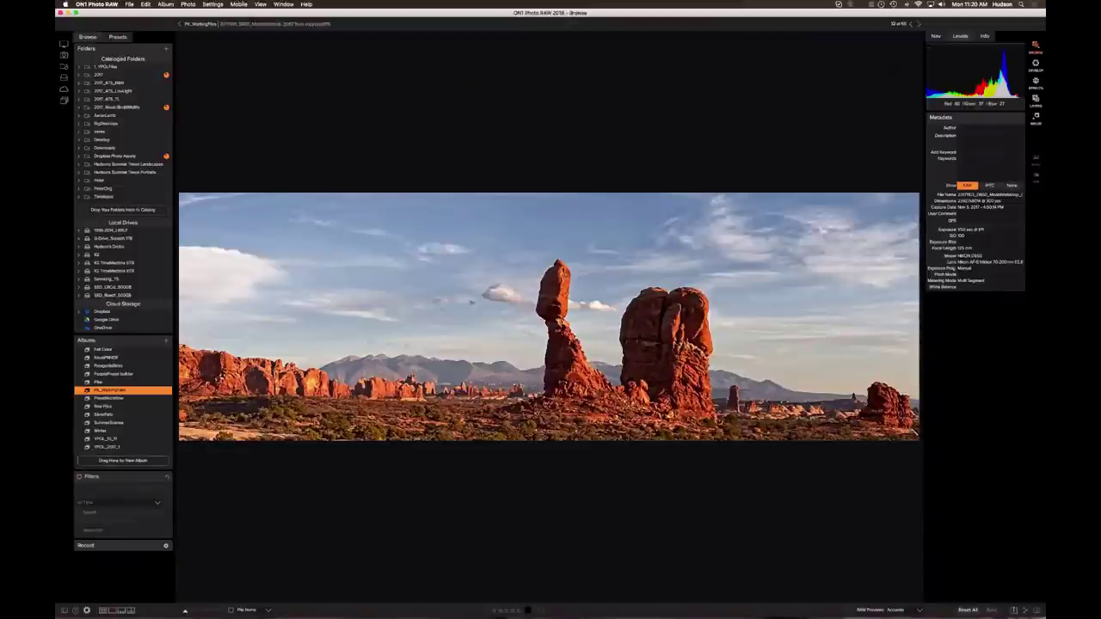
# - View the single-frame balanced rock photo beside the panorama in the grid, and reselect the panorama thumbnail
pyautogui.press('g')
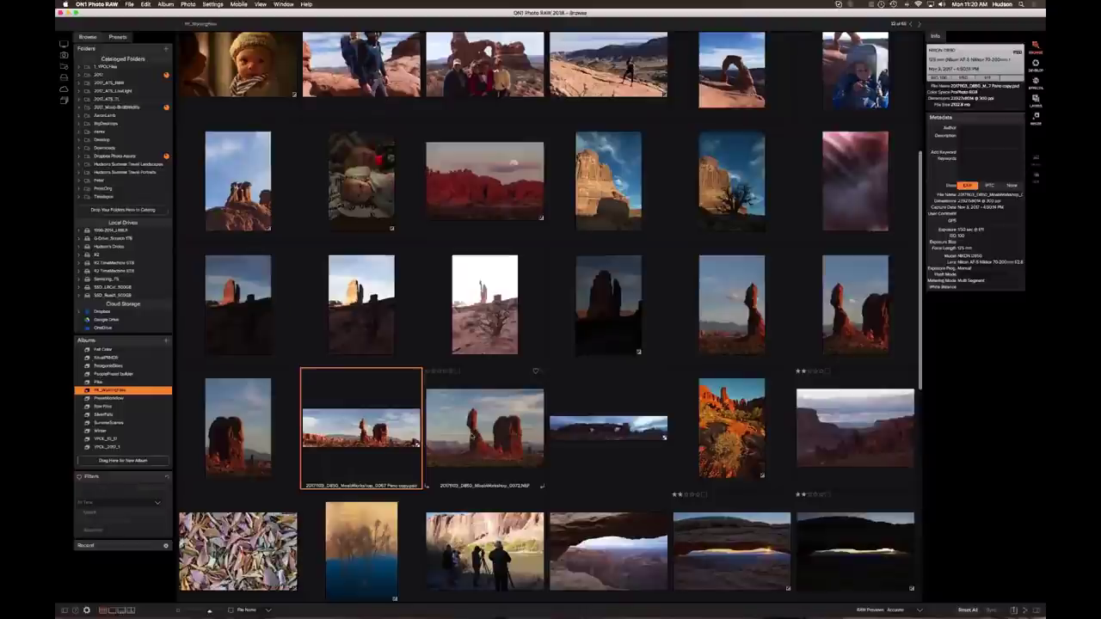
pyautogui.click(465, 446)
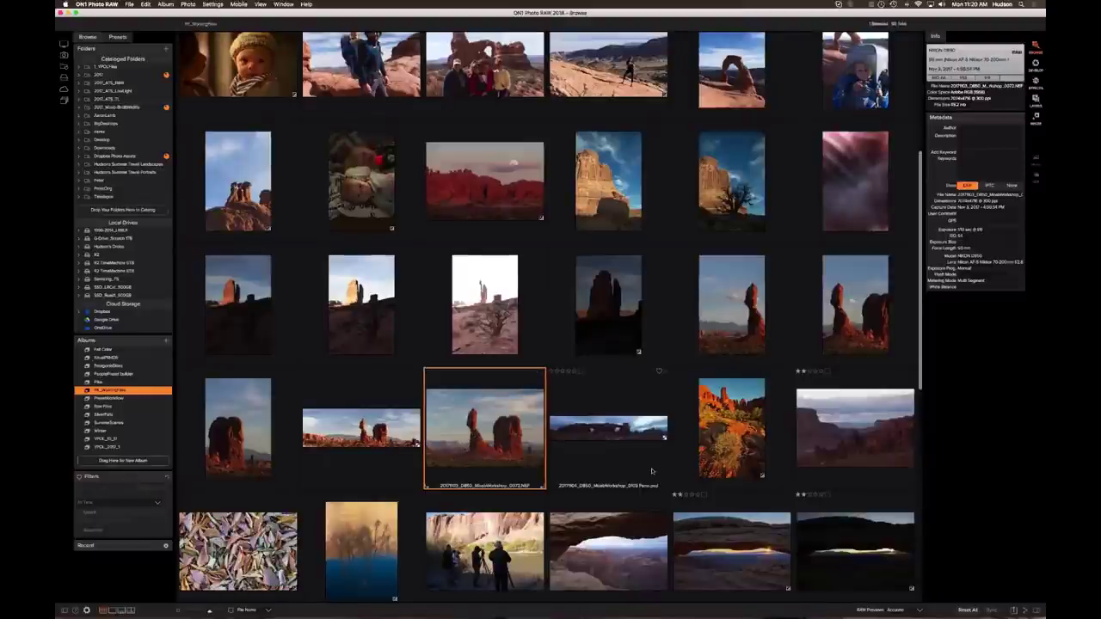
pyautogui.press('d')
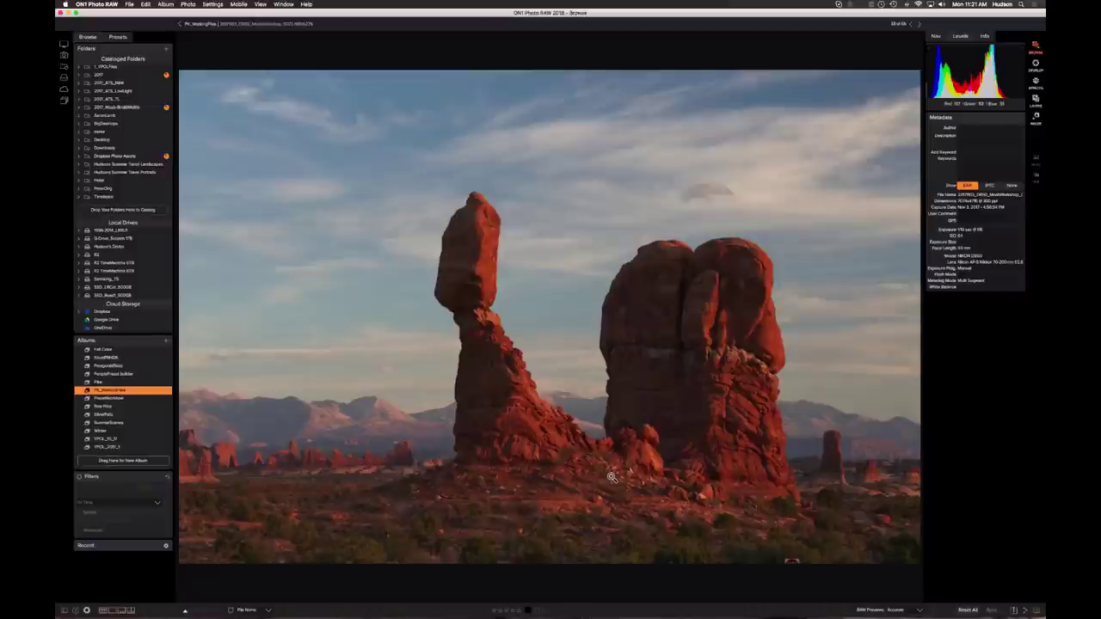
pyautogui.press('g')
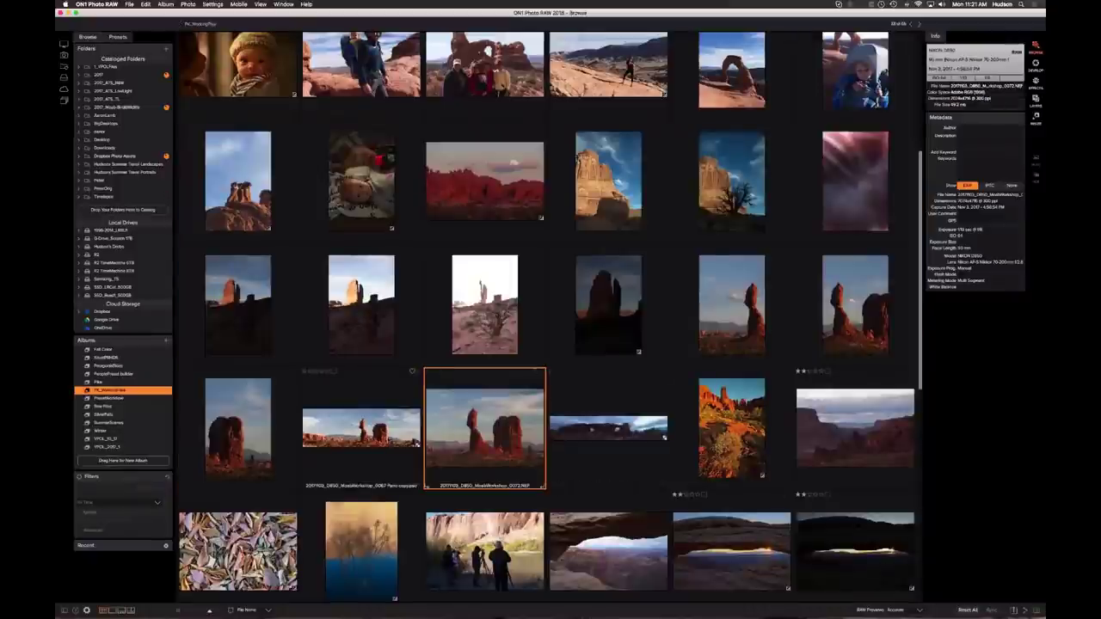
pyautogui.press('Left')
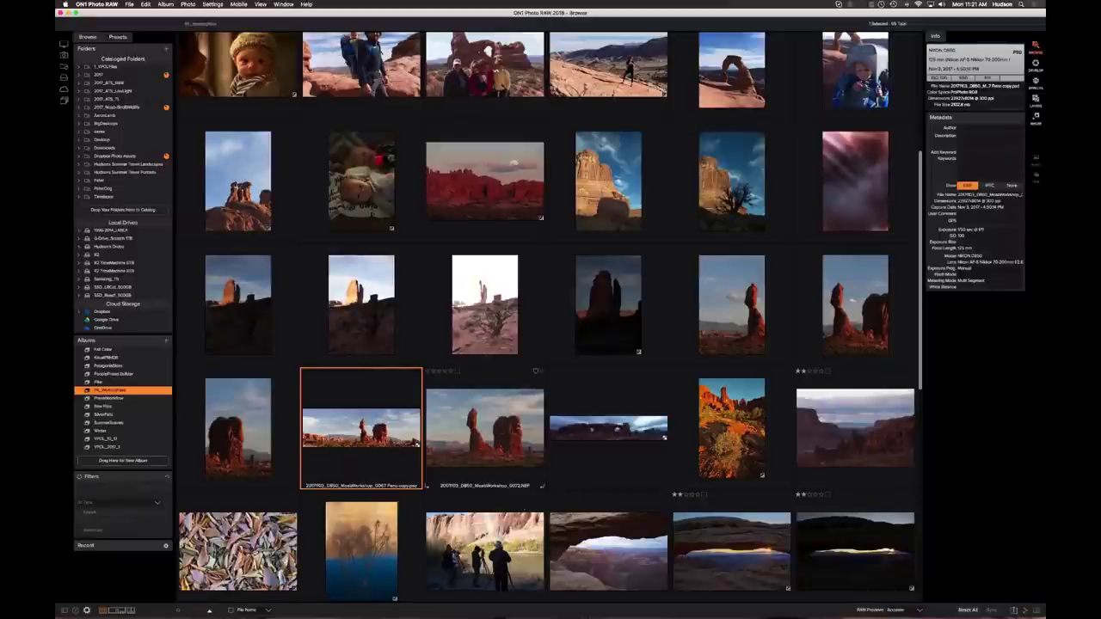
# - Select the three overlapping vertical balanced rock frames, make the middle one primary, and open them in Develop with the filmstrip shown
pyautogui.click(735, 300)
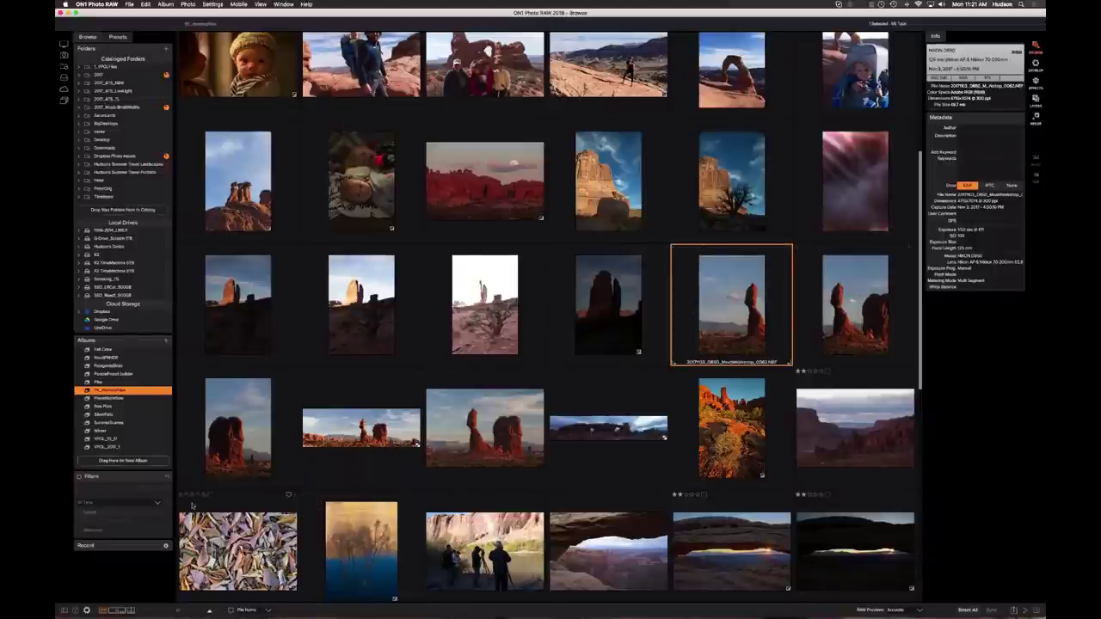
pyautogui.keyDown('shift'); pyautogui.click(247, 461); pyautogui.keyUp('shift')
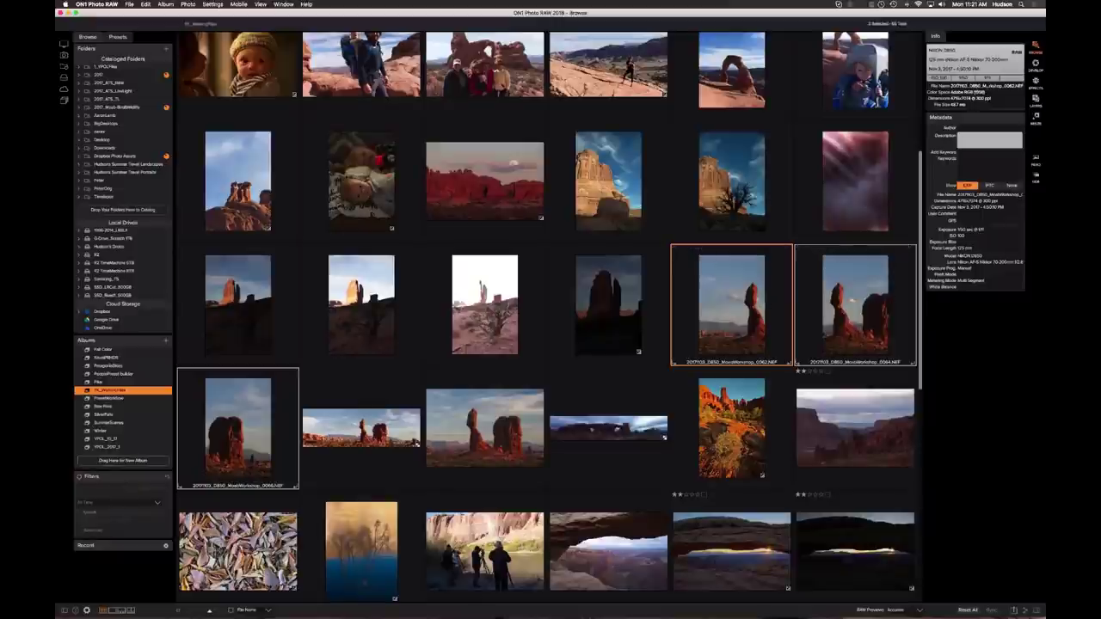
pyautogui.click(860, 305)
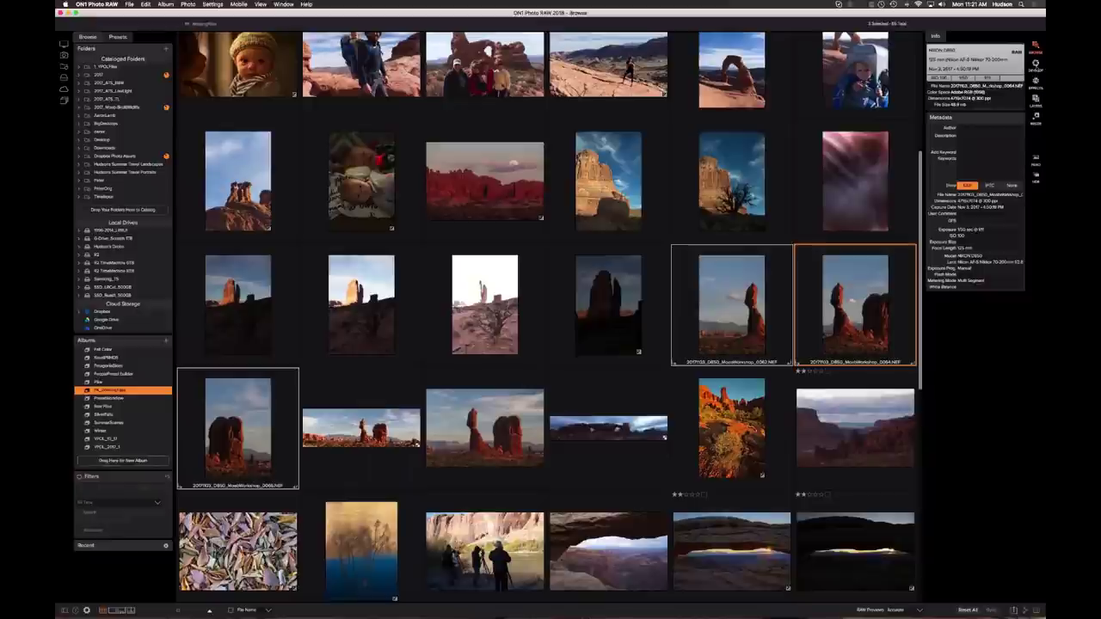
pyautogui.press('super+2')
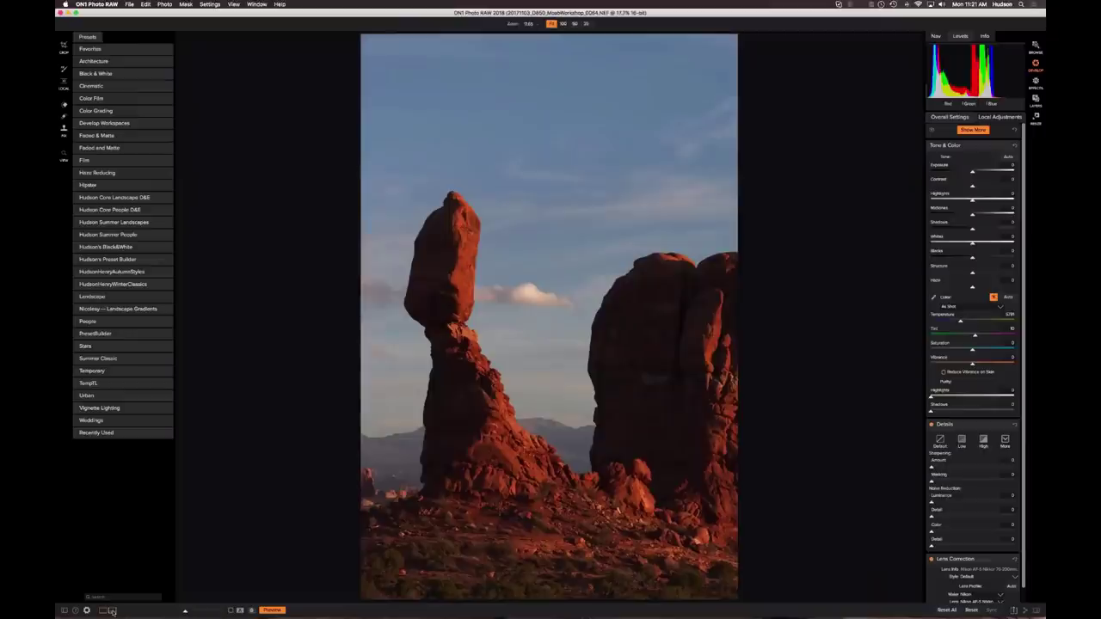
pyautogui.click(108, 610)
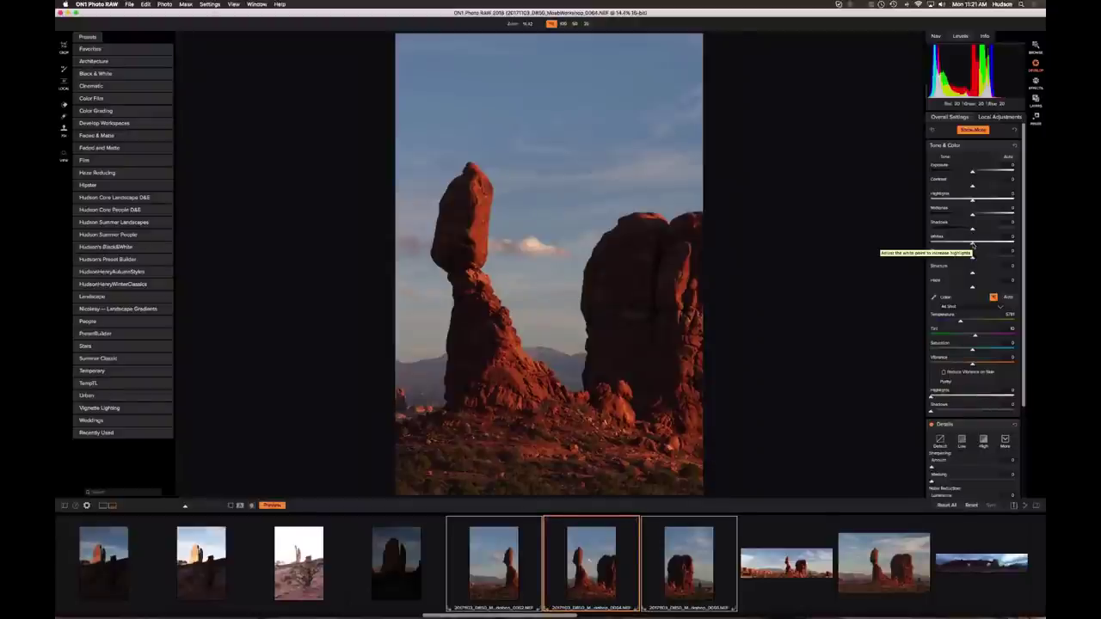
# - Set the middle frame's Highlights to -84, Midtones 22, Shadows 37, Whites about 30 and Blacks -21, and sync them to the other two frames
pyautogui.click(993, 117)
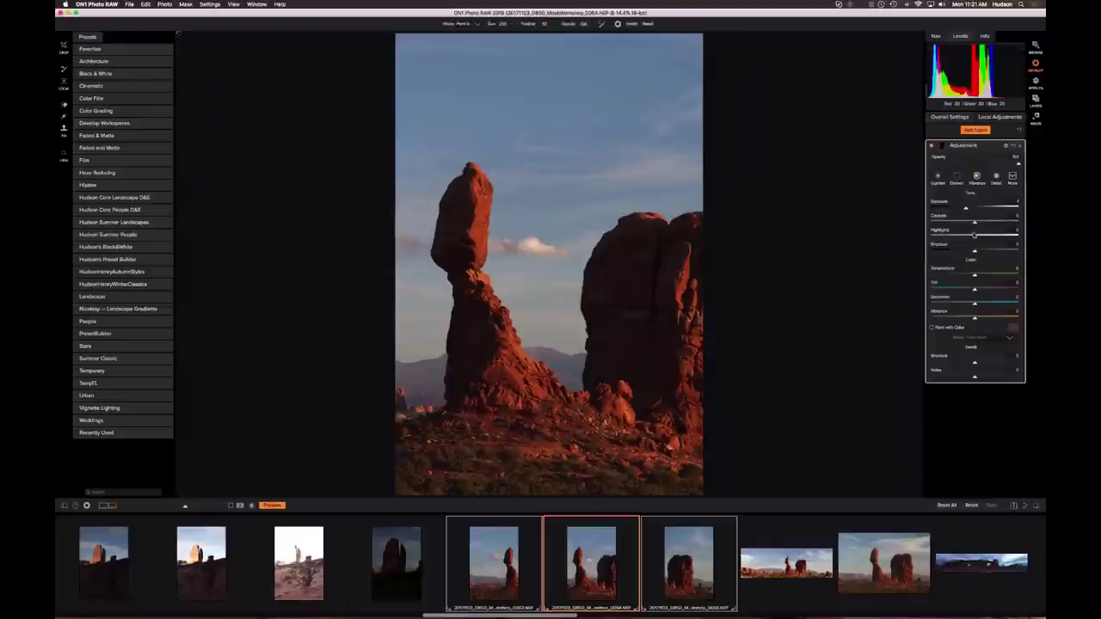
pyautogui.click(959, 118)
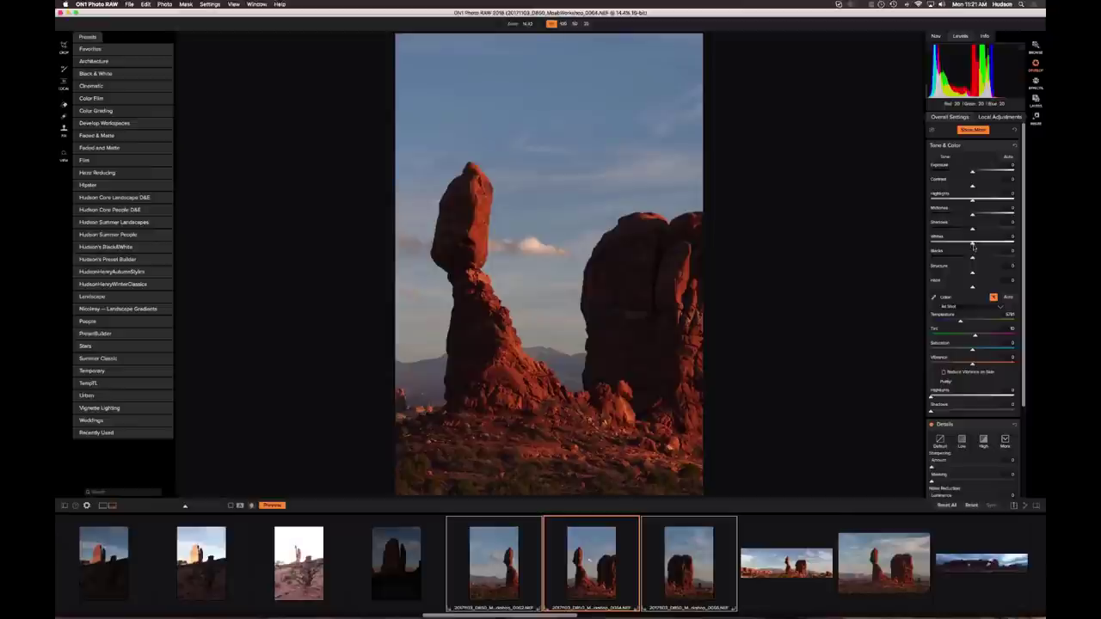
pyautogui.moveTo(972, 258); pyautogui.dragTo(939, 200)
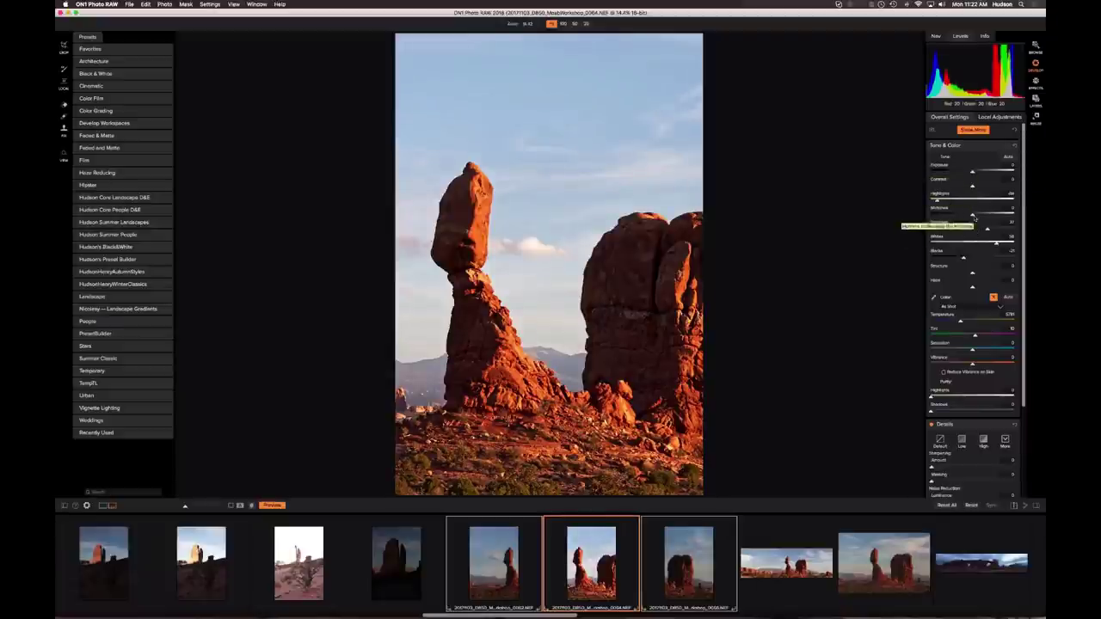
pyautogui.moveTo(973, 215); pyautogui.dragTo(985, 245)
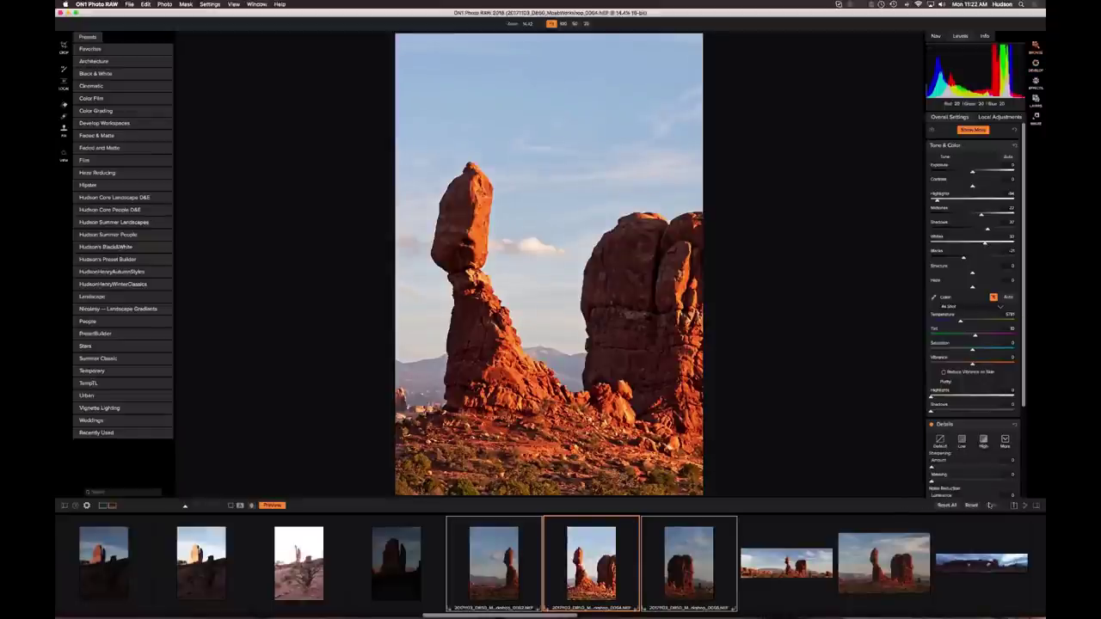
pyautogui.press('super+b')
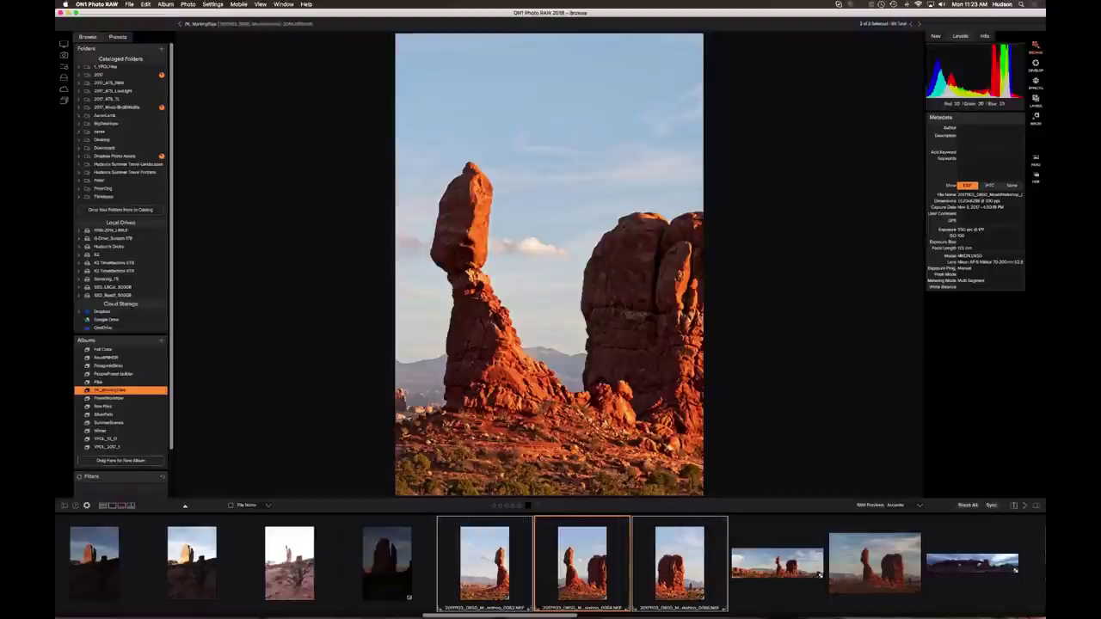
# - Start a panorama merge of the three balanced rock frames, dismissing the feature notice, and move the preview window up clear of the filmstrip
pyautogui.click(1037, 161)
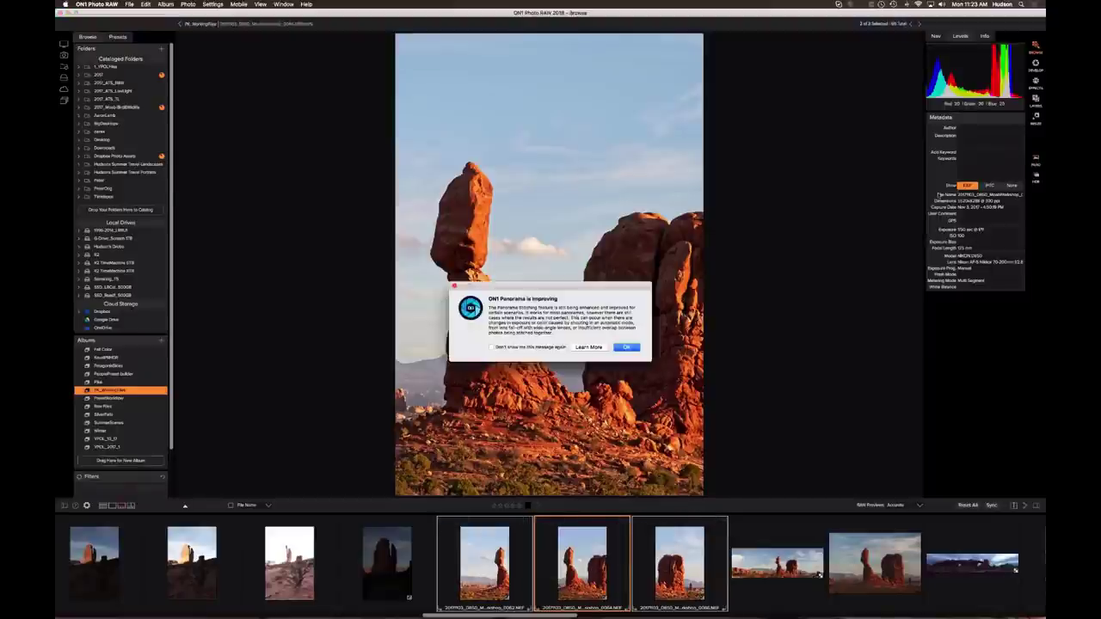
pyautogui.moveTo(556, 290); pyautogui.dragTo(540, 68)
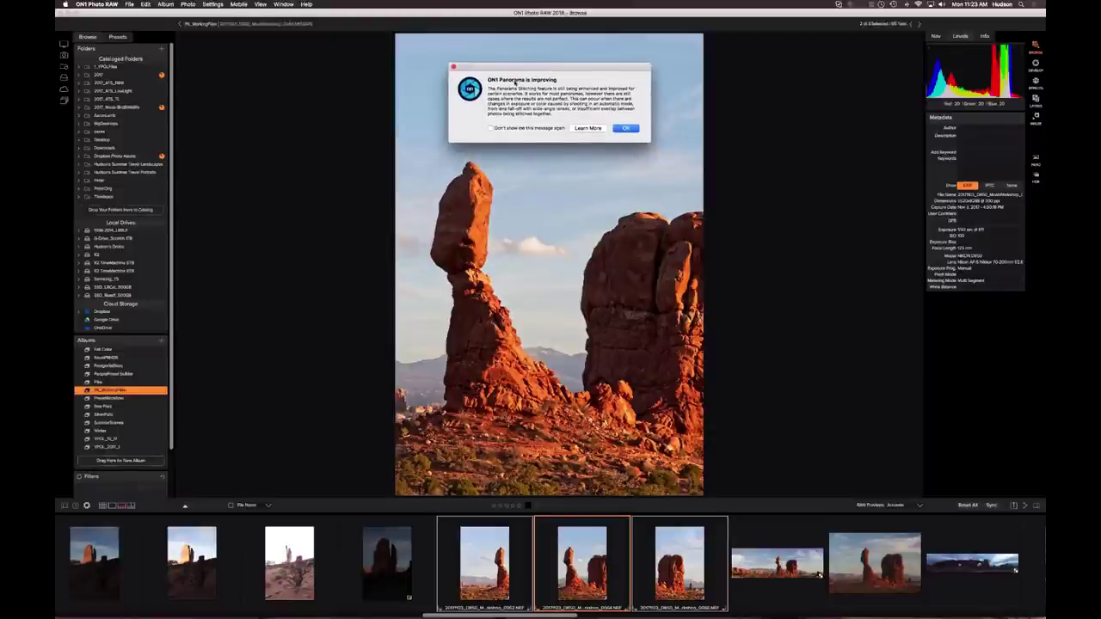
pyautogui.click(624, 129)
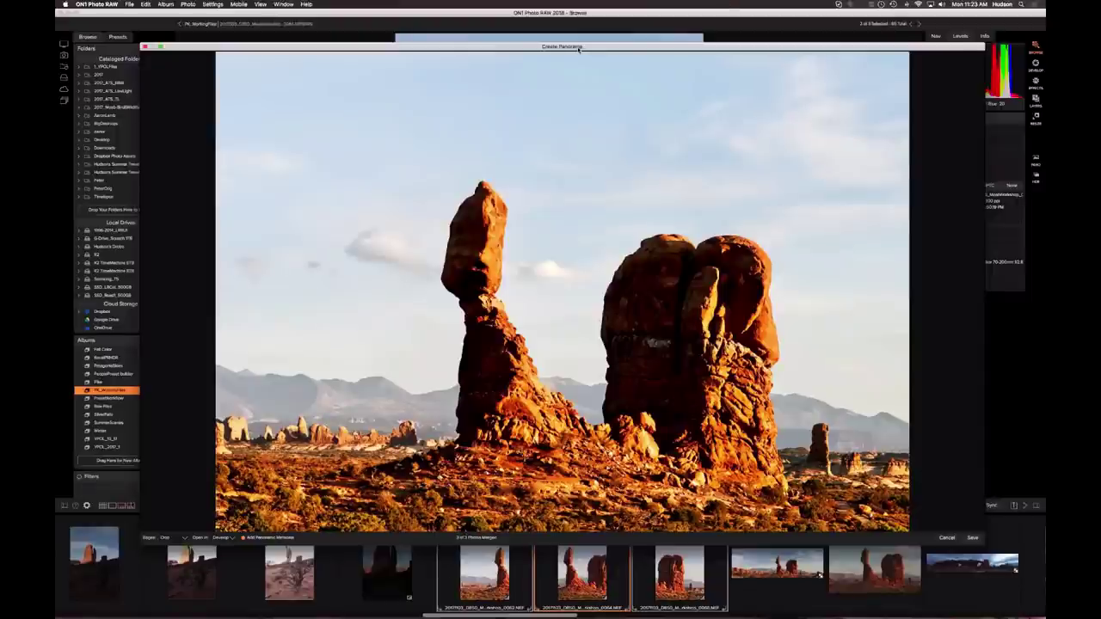
pyautogui.moveTo(579, 49); pyautogui.dragTo(579, 15)
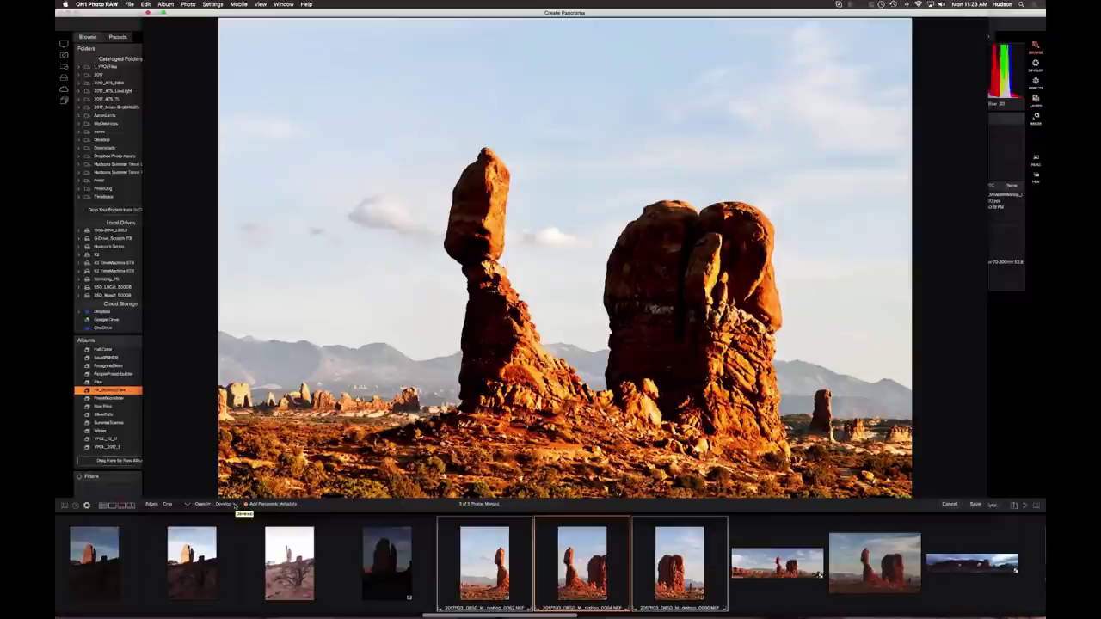
# - Set the panorama's edges to Warp To Fit and save the merged panorama with Develop as the module it opens in
pyautogui.click(186, 506)
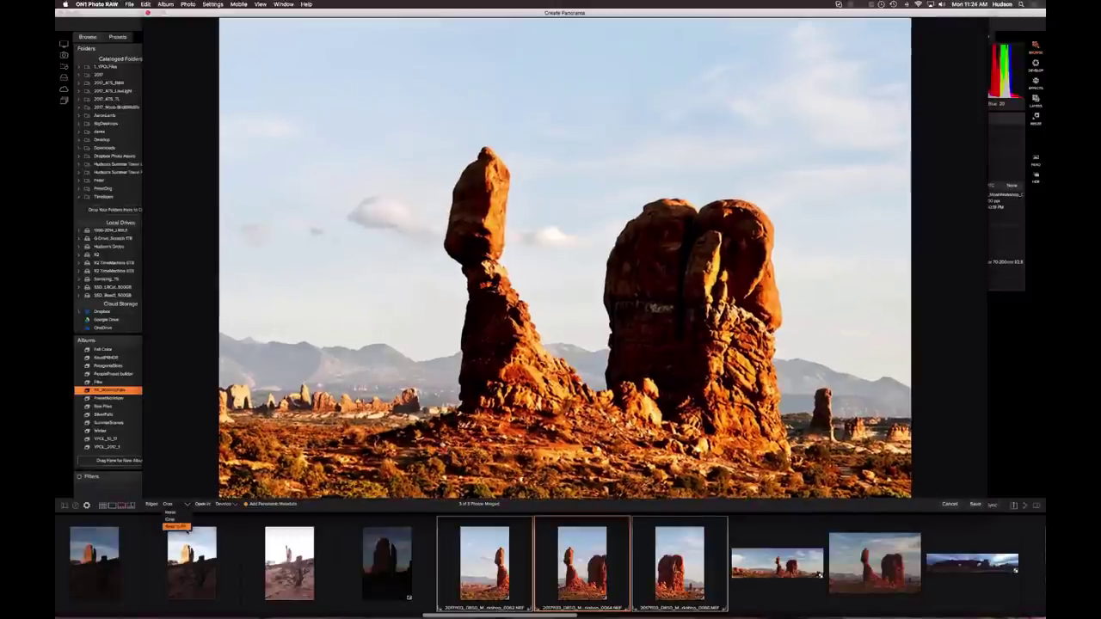
pyautogui.click(179, 526)
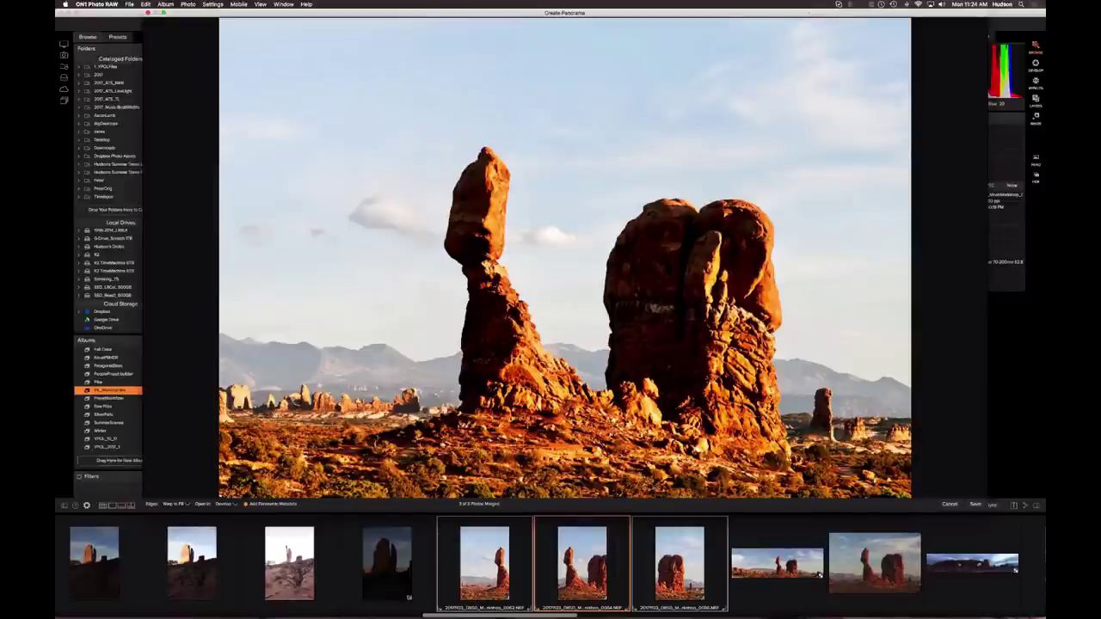
pyautogui.click(184, 505)
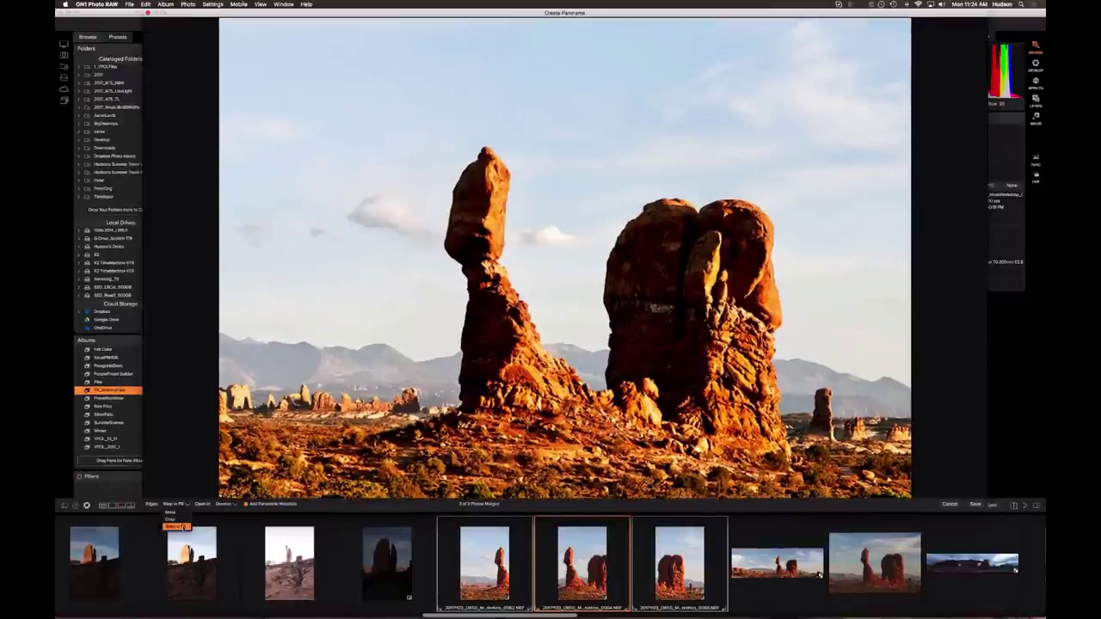
pyautogui.click(184, 519)
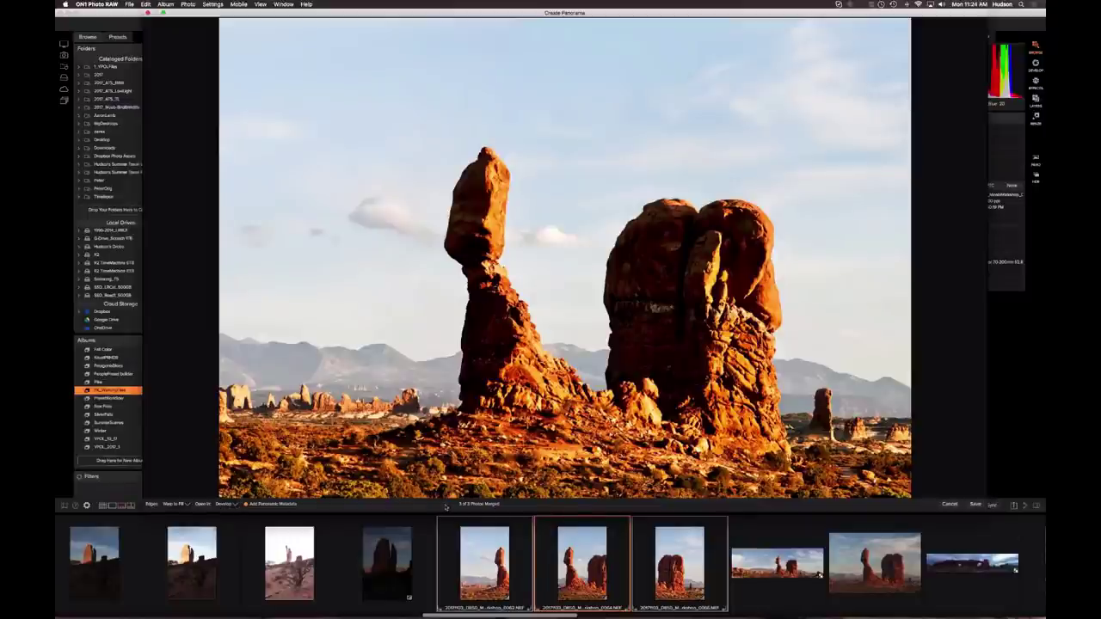
pyautogui.click(975, 504)
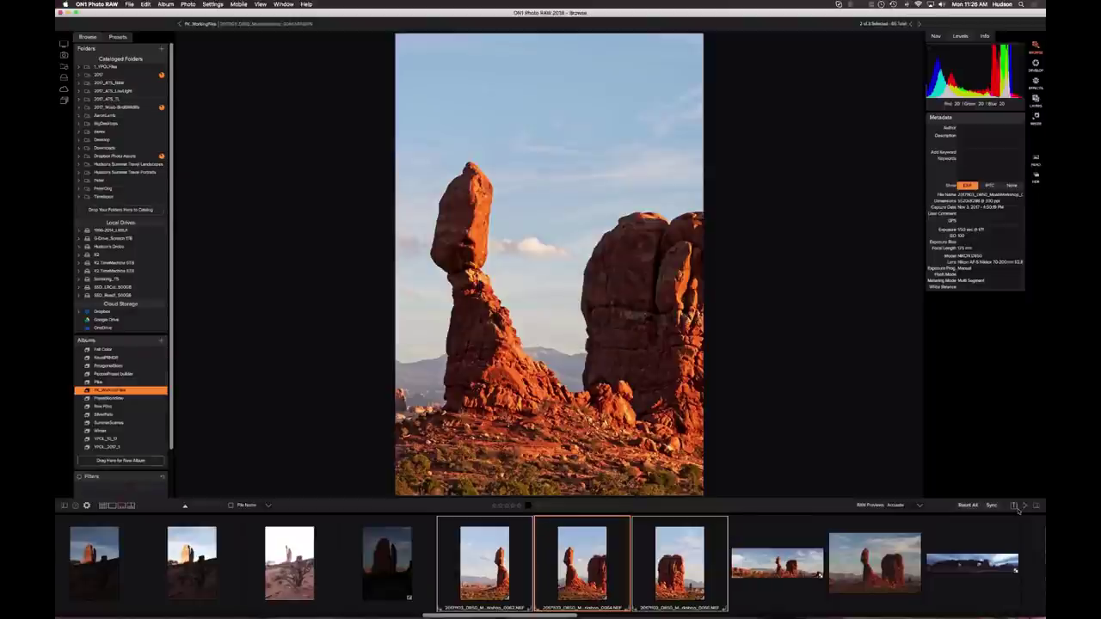
# - Set the merged panorama's Highlights to about -45, Whites about -35 and Contrast about 31, and erase a spot in the sky
pyautogui.press('super+d')
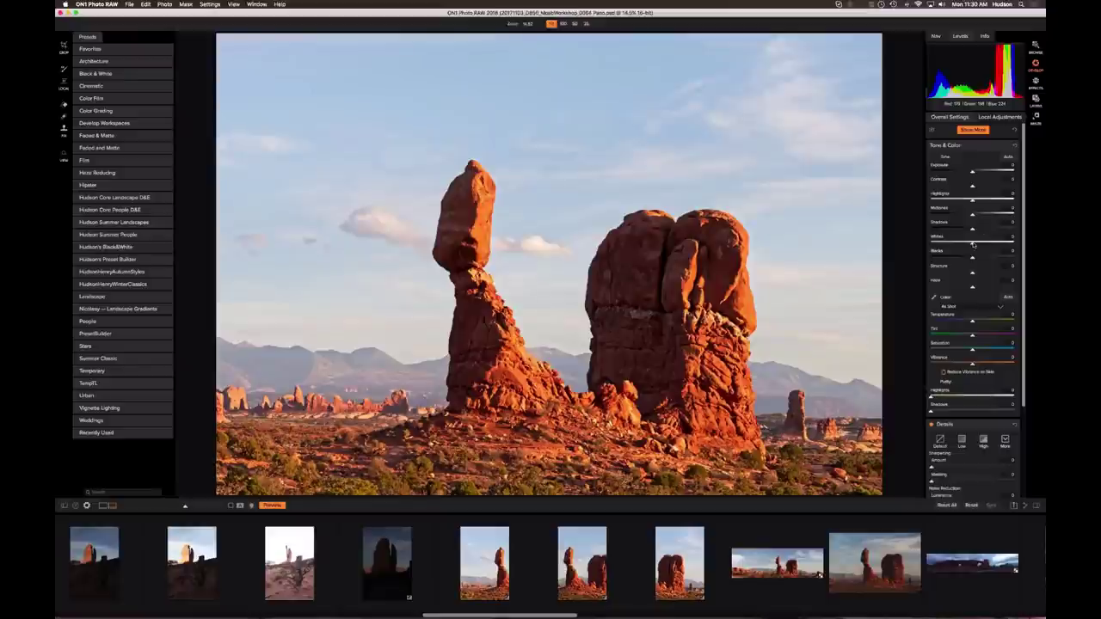
pyautogui.moveTo(971, 244); pyautogui.dragTo(956, 247)
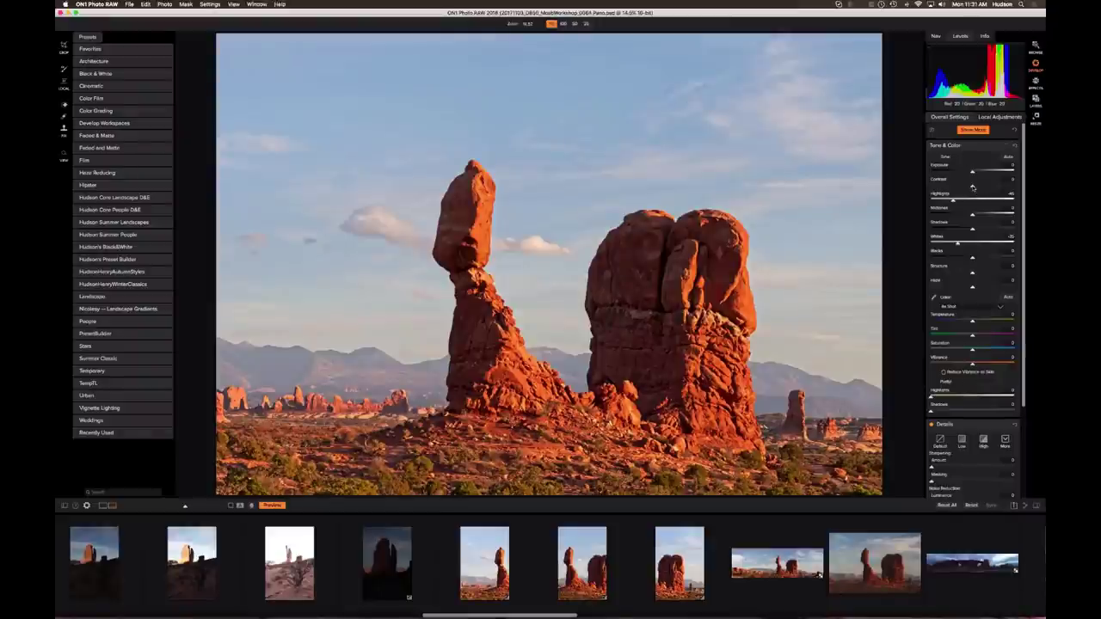
pyautogui.moveTo(972, 187)
pyautogui.mouseDown()
pyautogui.moveTo(1007, 188)
pyautogui.moveTo(975, 187)
pyautogui.moveTo(986, 186)
pyautogui.mouseUp()
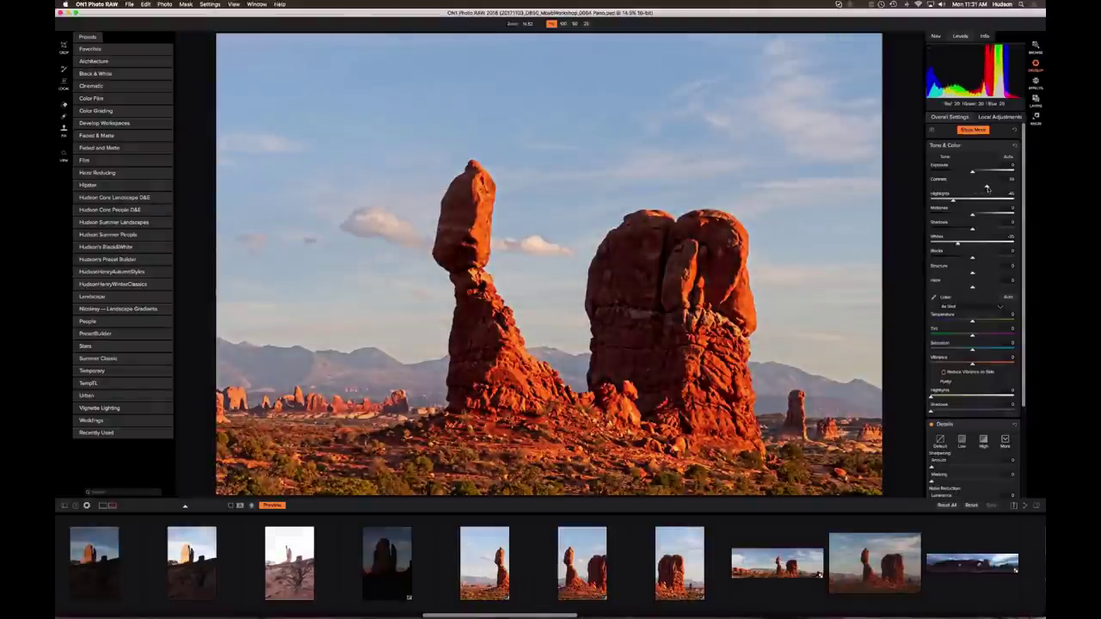
pyautogui.click(65, 118)
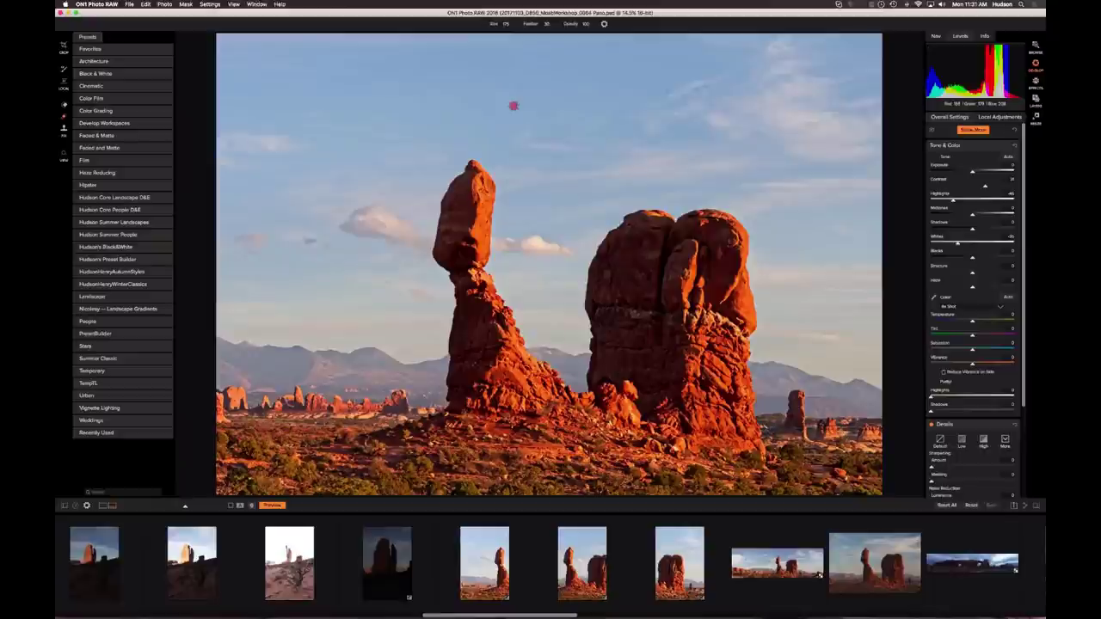
pyautogui.click(668, 91)
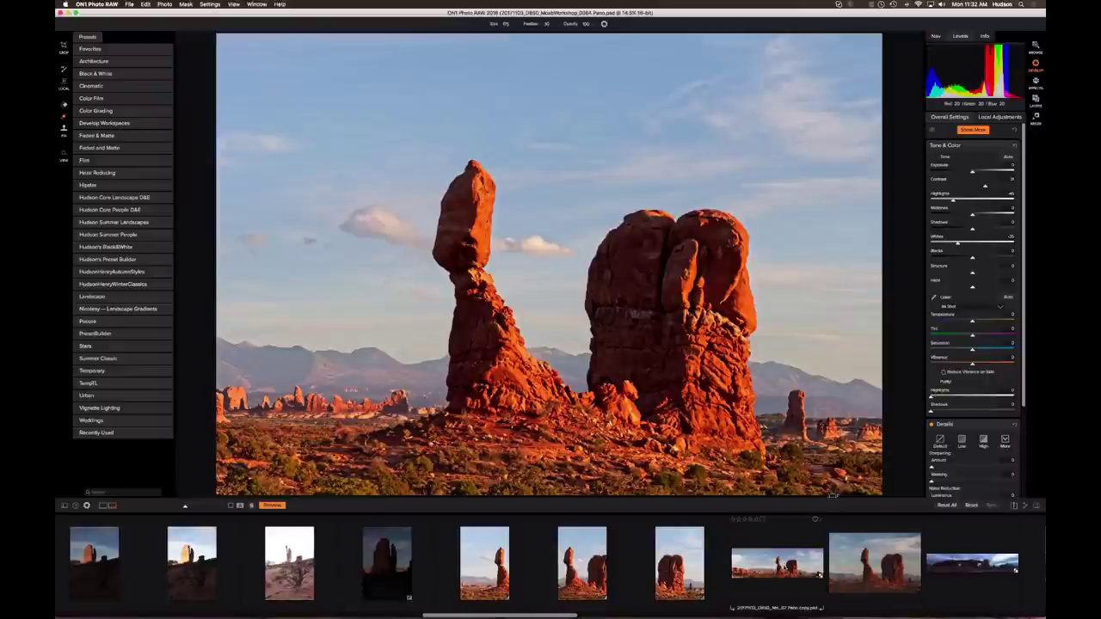
# - View the wide balanced rock panorama in Browse, and return to the thumbnail grid
pyautogui.click(819, 575)
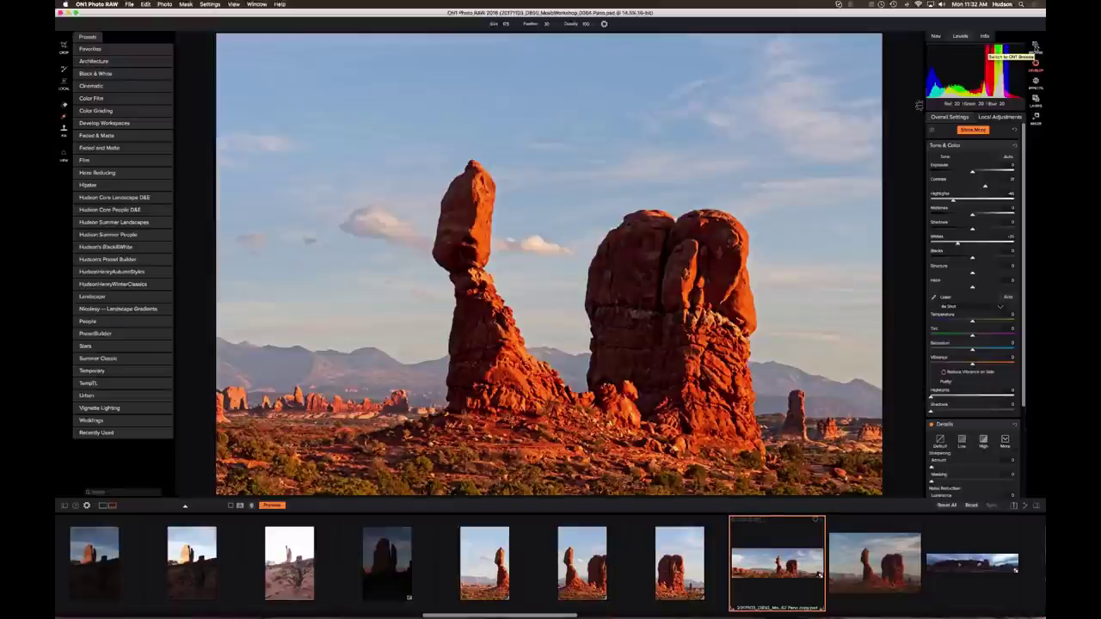
pyautogui.click(1035, 47)
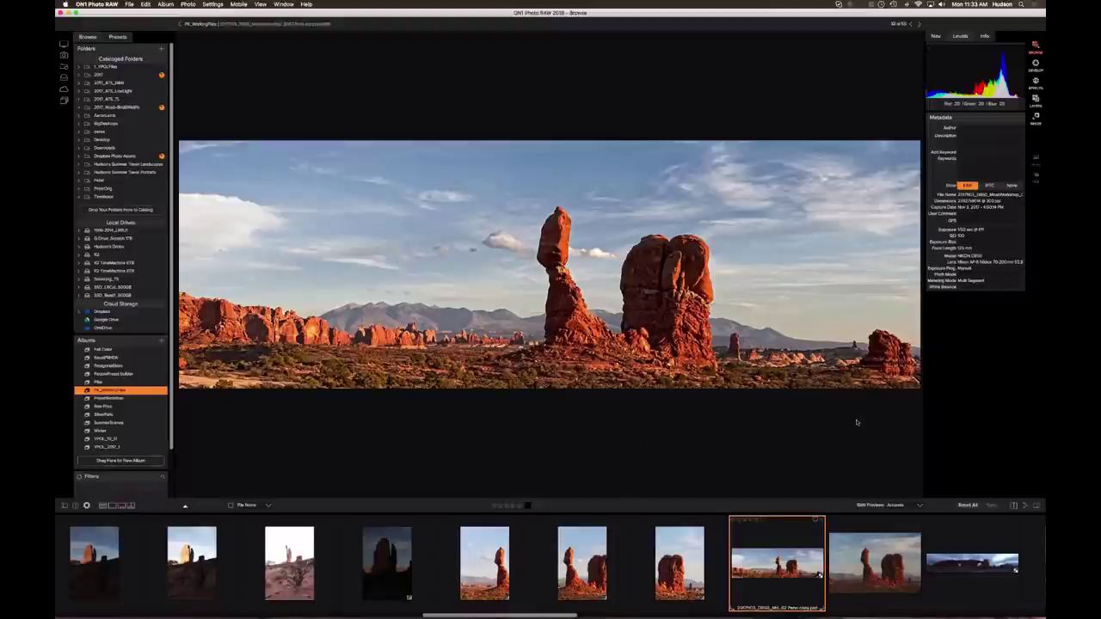
pyautogui.press('g')
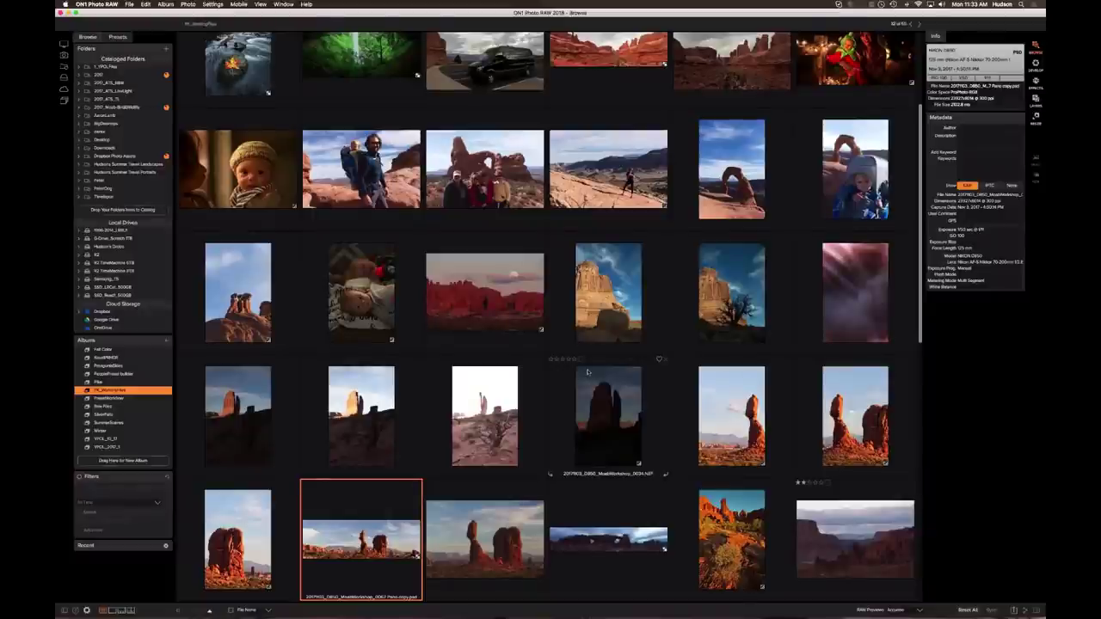
# - Find the very dark vertical photo of the sandstone tower in the thumbnail grid and open it in Develop
pyautogui.scroll(2, 587, 371)
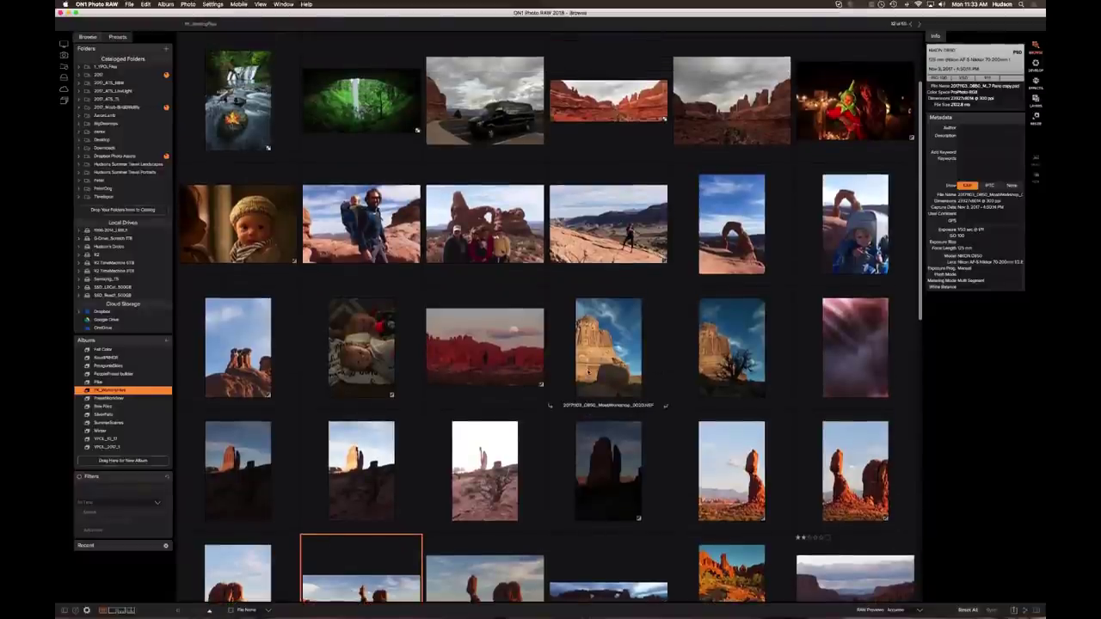
pyautogui.scroll(-10, 588, 371)
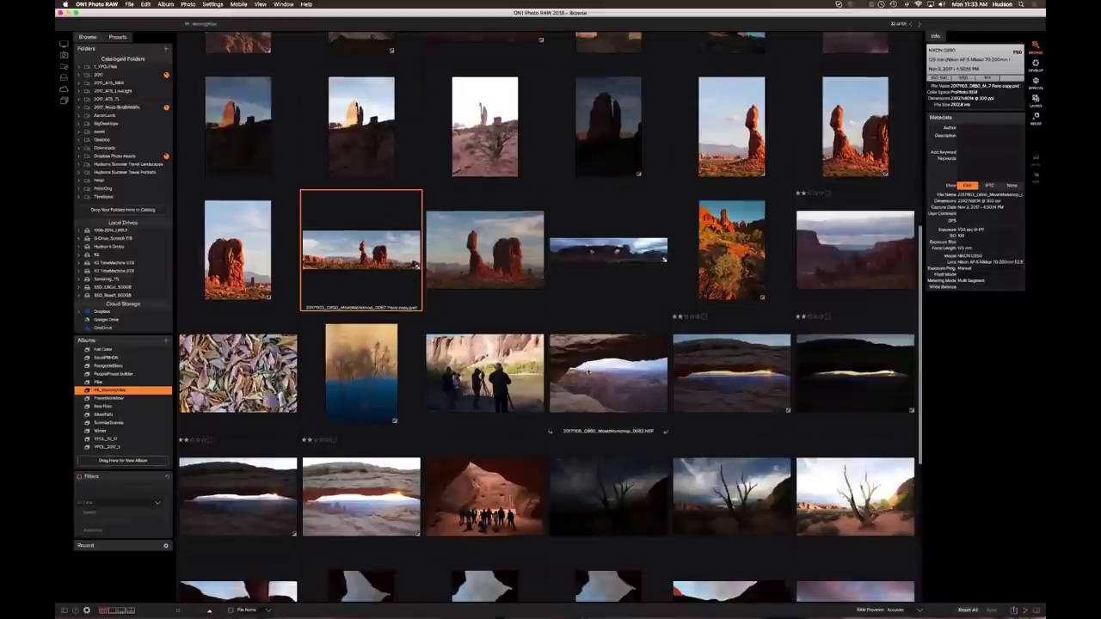
pyautogui.scroll(-6, 587, 371)
pyautogui.scroll(4, 585, 374)
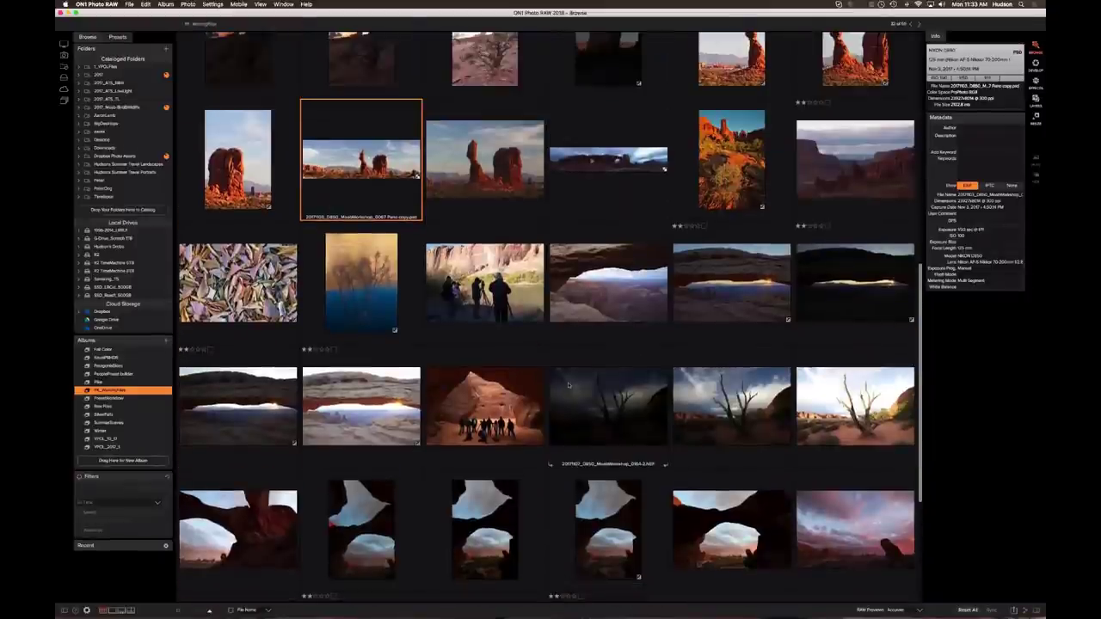
pyautogui.scroll(5, 569, 386)
pyautogui.click(608, 168)
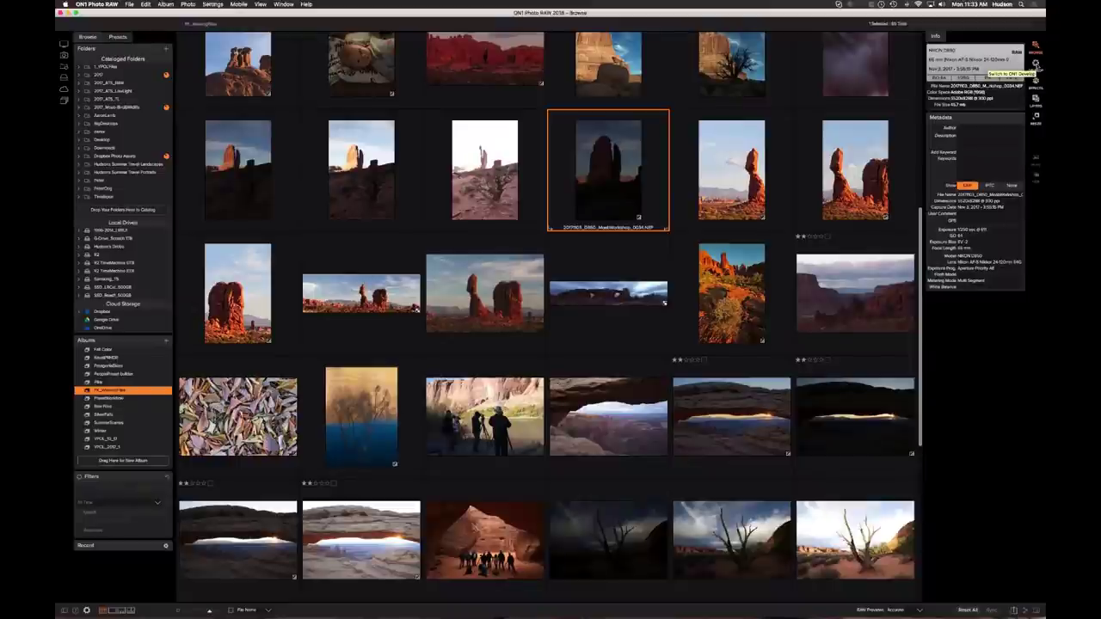
pyautogui.click(1036, 64)
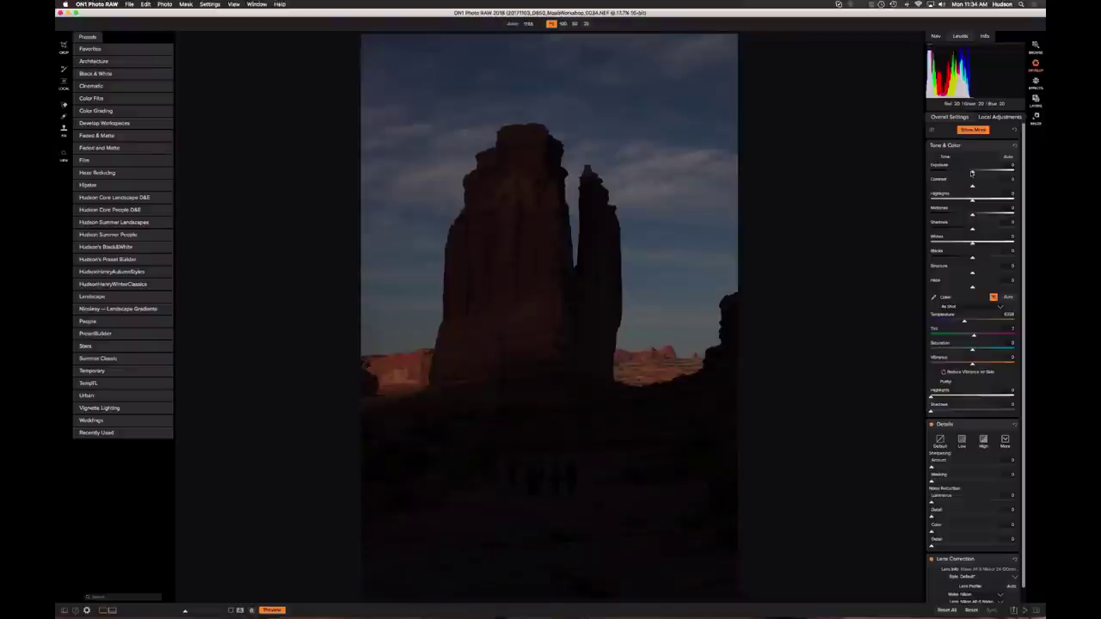
# - Brighten the dark tower photo with Exposure about 1.95, Whites about 15 and Highlights about 25, and lower Blacks slightly
pyautogui.moveTo(972, 174); pyautogui.dragTo(989, 170)
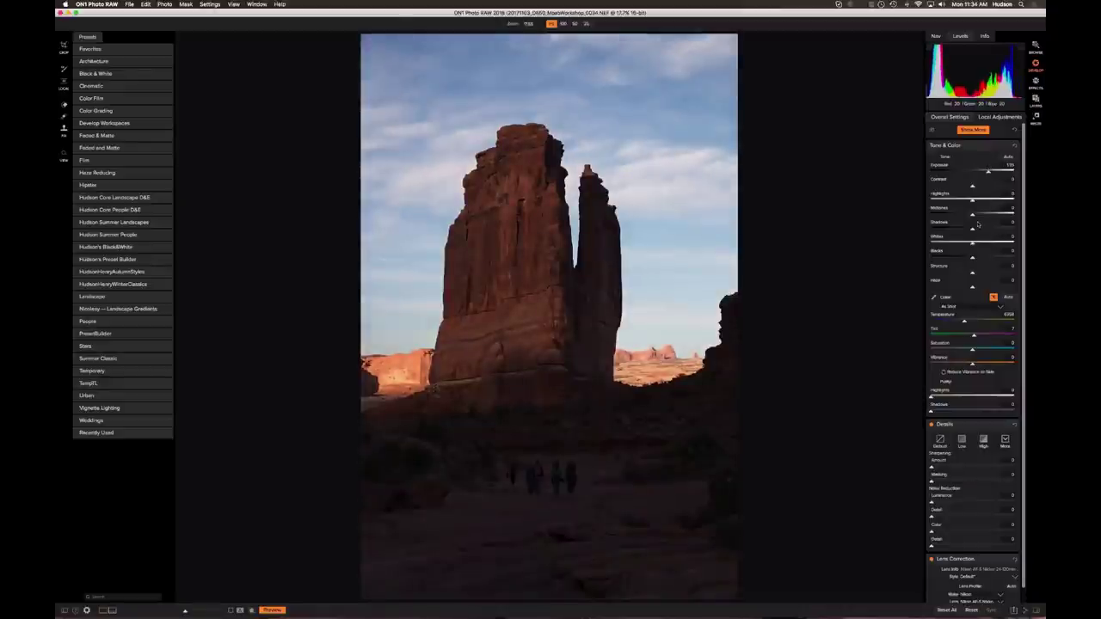
pyautogui.moveTo(974, 245); pyautogui.dragTo(979, 245)
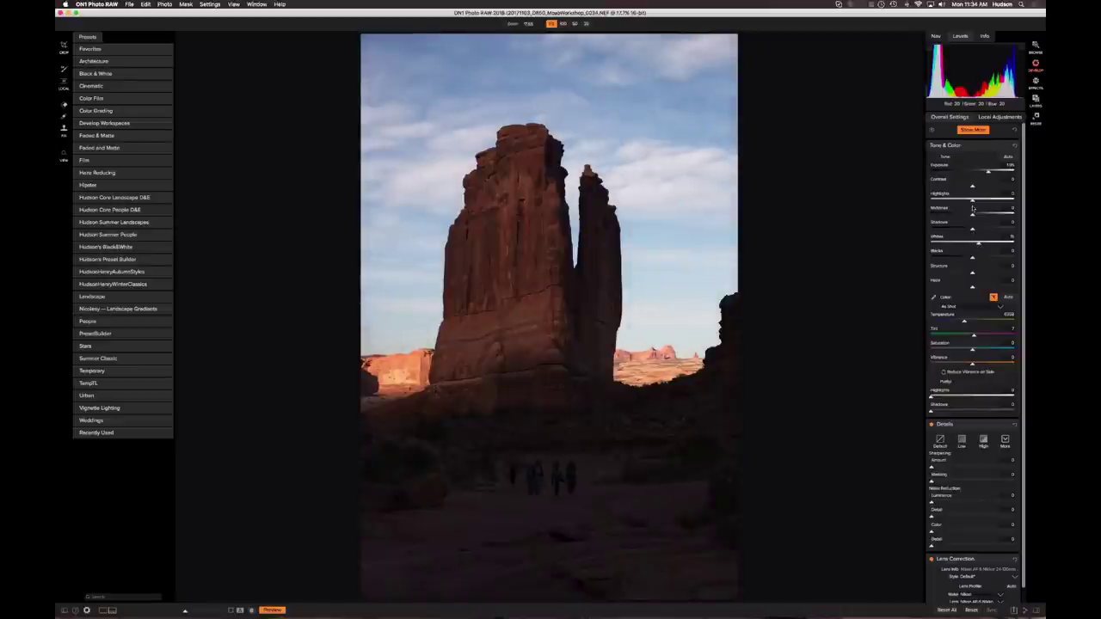
pyautogui.moveTo(972, 201); pyautogui.dragTo(983, 202)
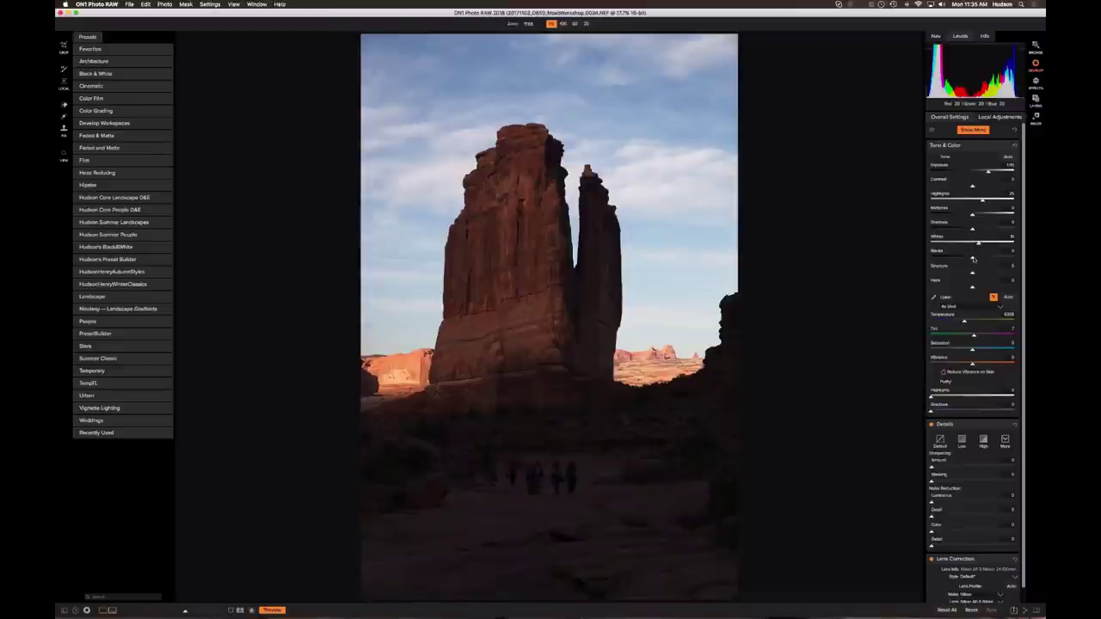
pyautogui.moveTo(973, 258); pyautogui.dragTo(972, 260)
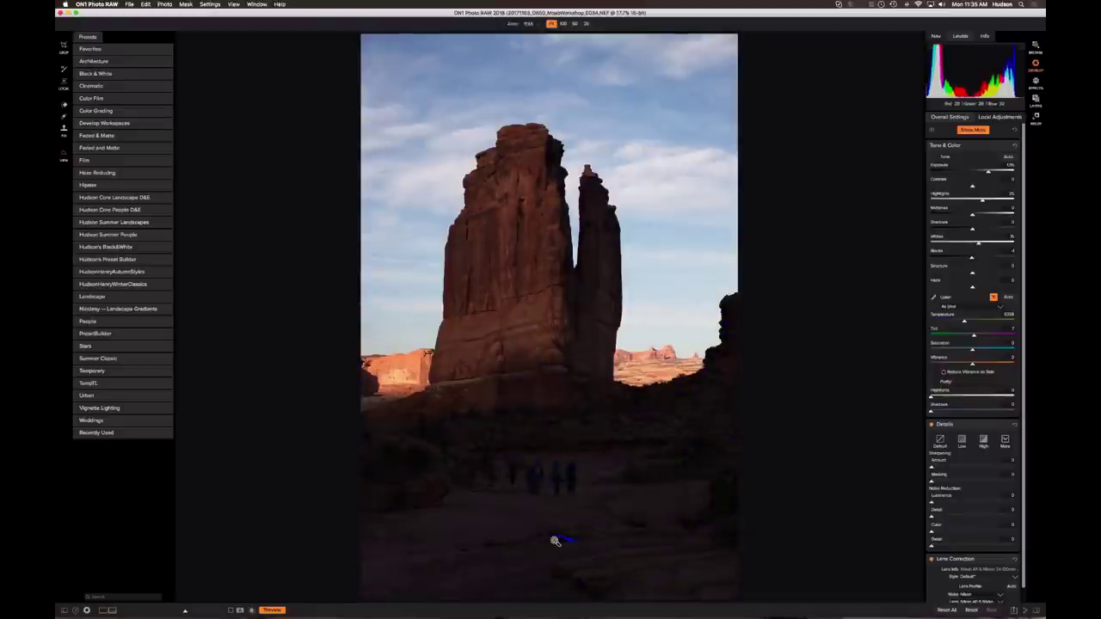
# - Set the tower photo's Shadows to about 36 and Midtones to about 8, and raise Contrast slightly
pyautogui.moveTo(970, 231); pyautogui.dragTo(990, 230)
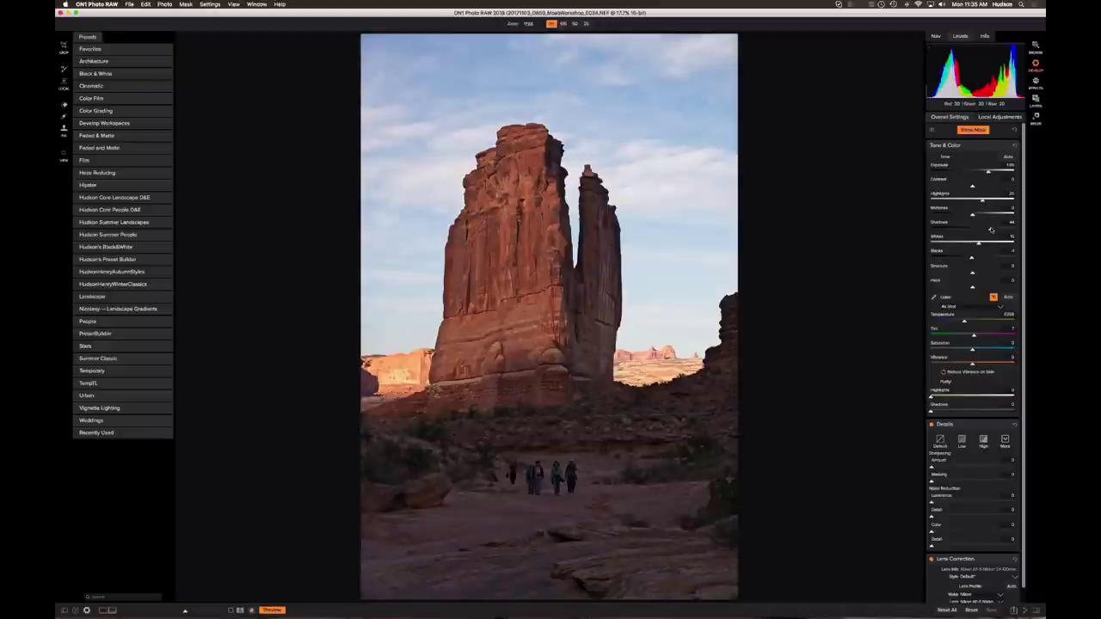
pyautogui.moveTo(989, 231); pyautogui.dragTo(983, 226)
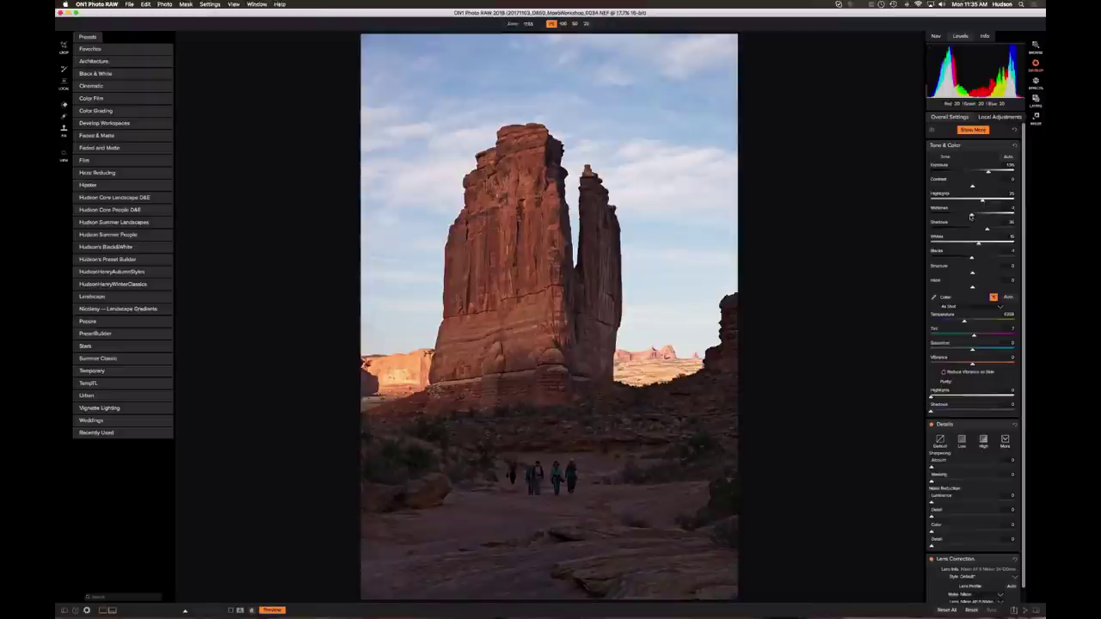
pyautogui.moveTo(973, 217)
pyautogui.mouseDown()
pyautogui.moveTo(985, 217)
pyautogui.moveTo(973, 215)
pyautogui.mouseUp()
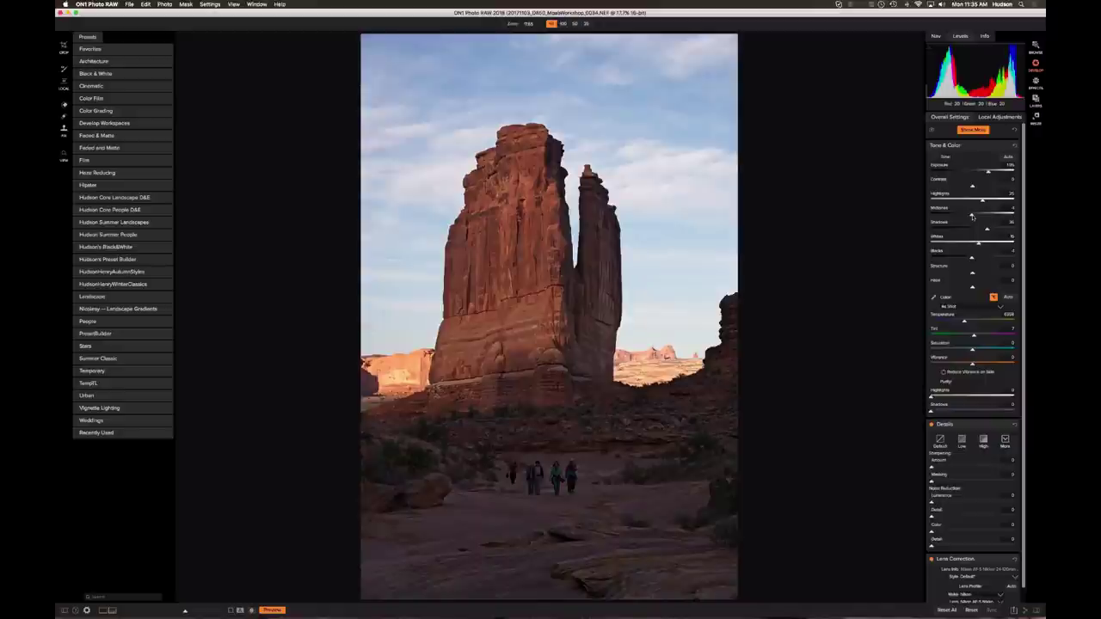
pyautogui.moveTo(973, 215); pyautogui.dragTo(976, 218)
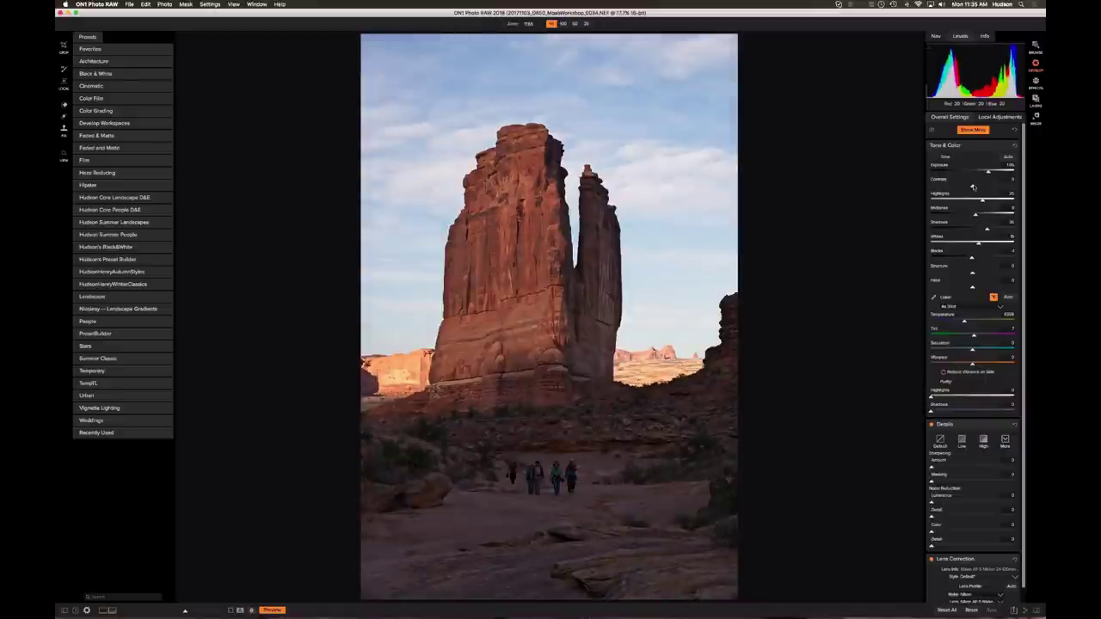
pyautogui.moveTo(973, 187); pyautogui.dragTo(975, 187)
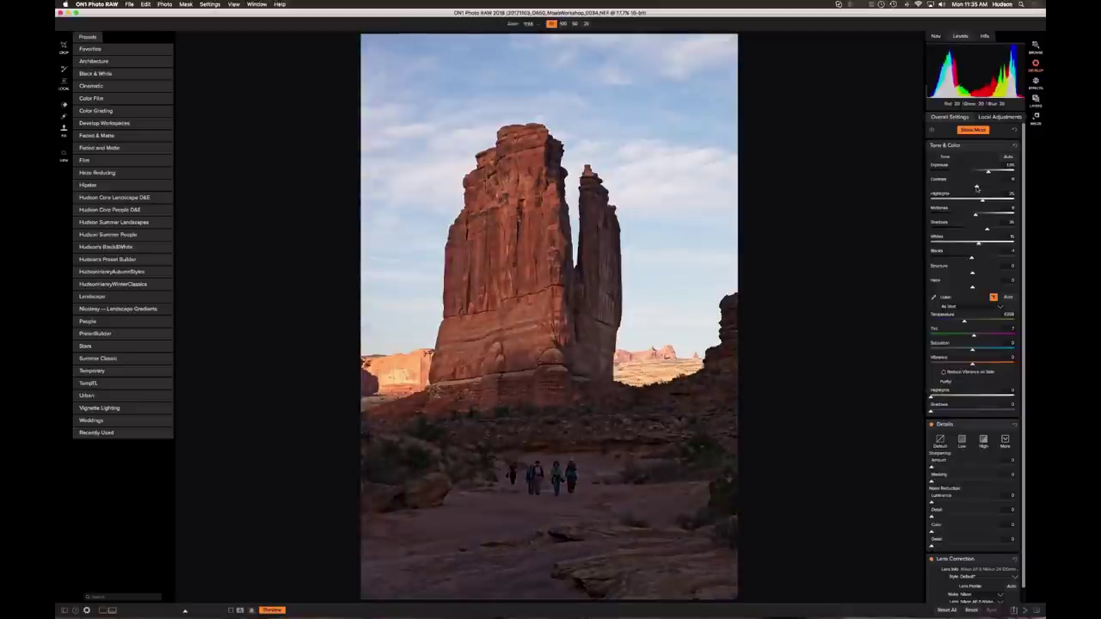
pyautogui.moveTo(976, 187); pyautogui.dragTo(974, 188)
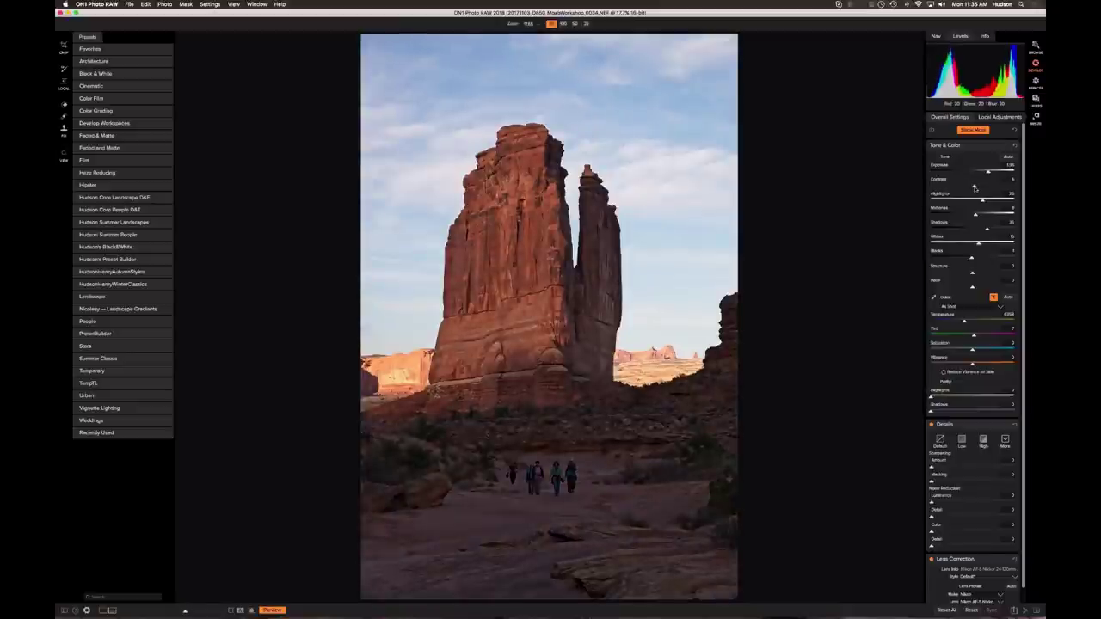
# - Set the sharpening Amount to about 54 while checking the rock face at 100%, and return to the full view
pyautogui.click(568, 320)
pyautogui.scroll(-1, 962, 431)
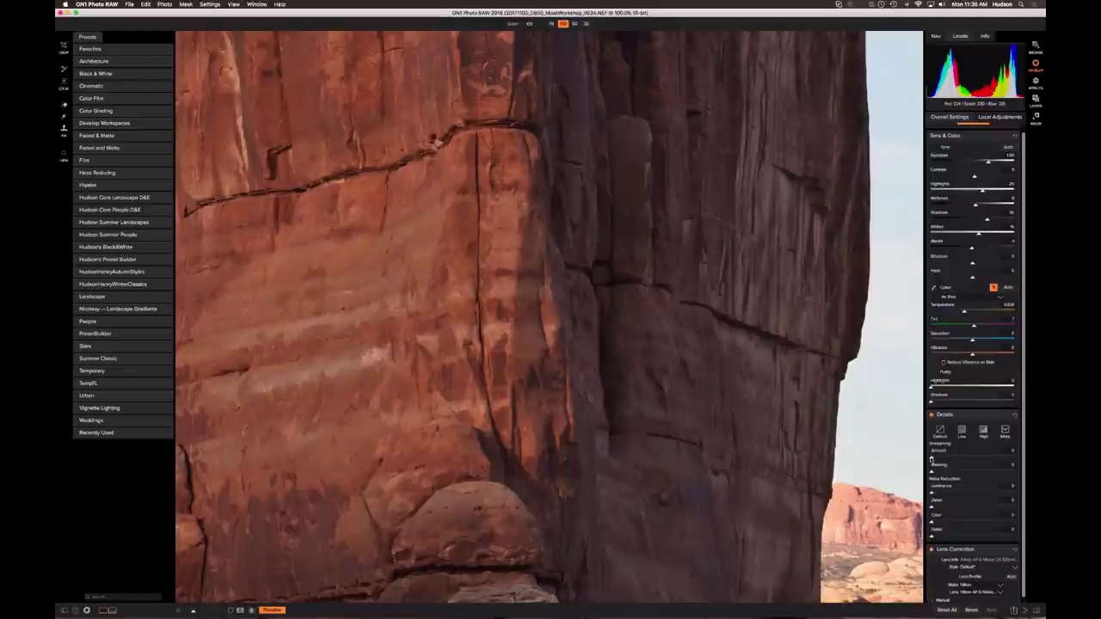
pyautogui.moveTo(931, 458); pyautogui.dragTo(979, 458)
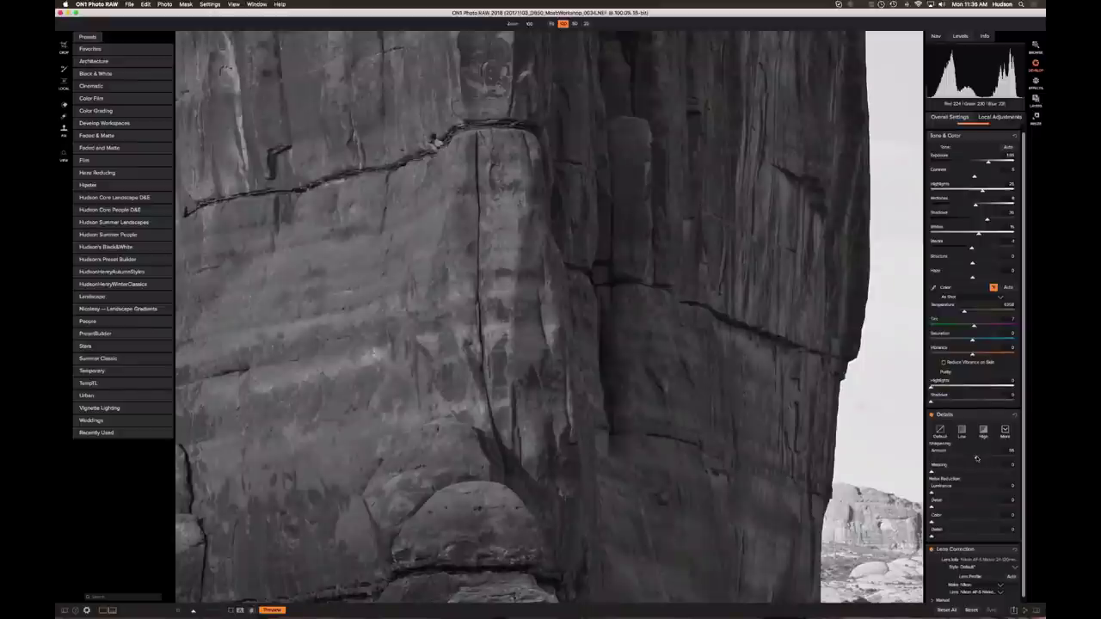
pyautogui.click(976, 459)
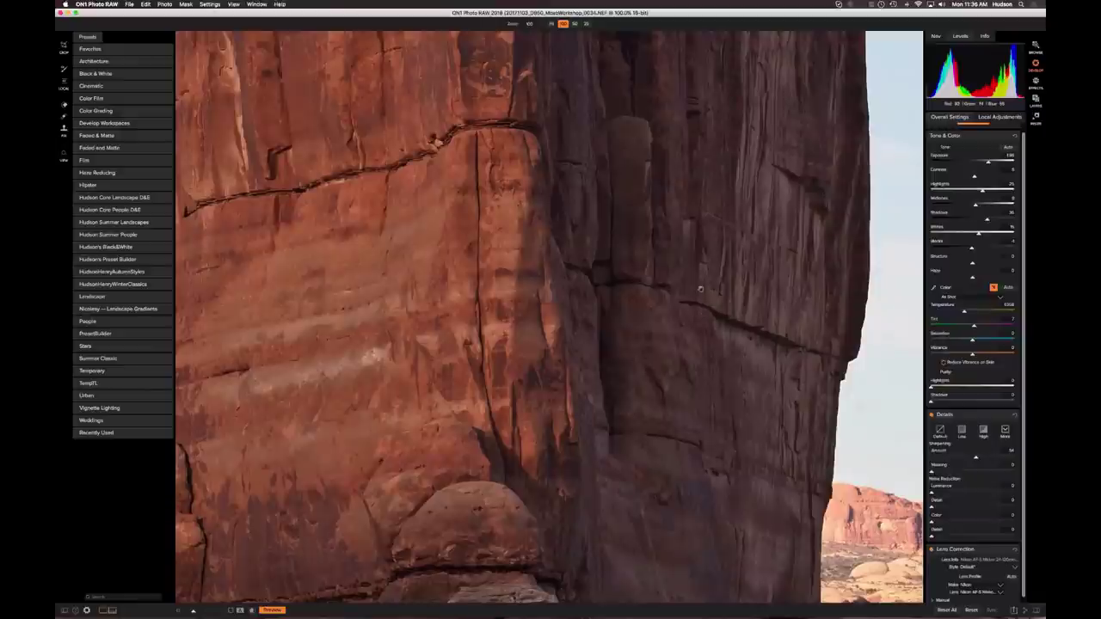
pyautogui.click(700, 289)
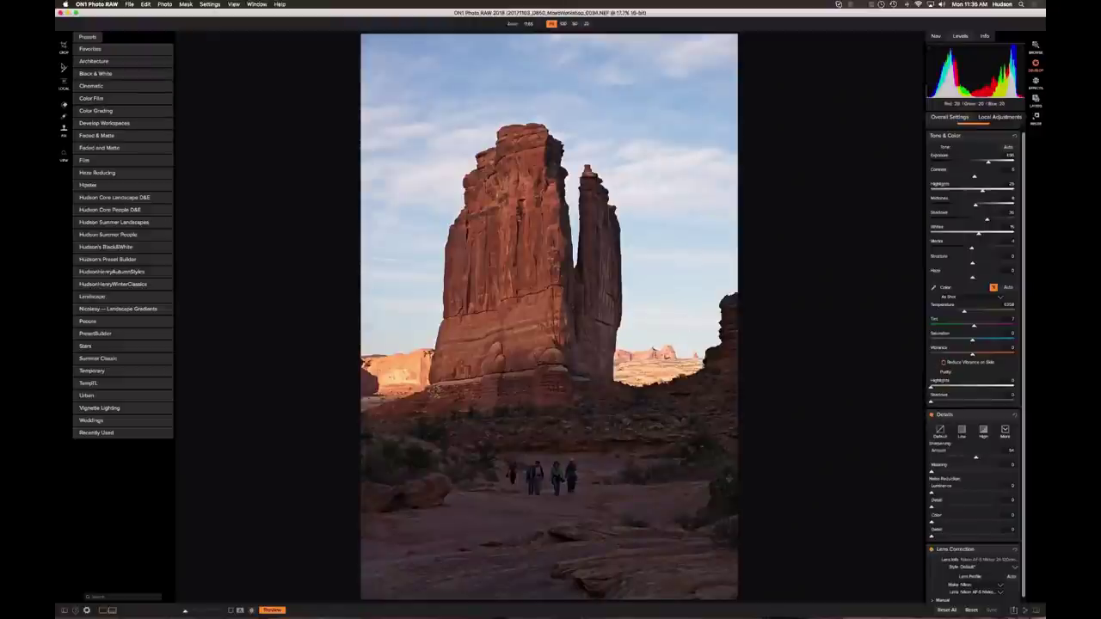
# - Add a slightly tilted linear gradient adjustment over the shaded foreground below the tower and set its Exposure to about 0.6
pyautogui.click(65, 82)
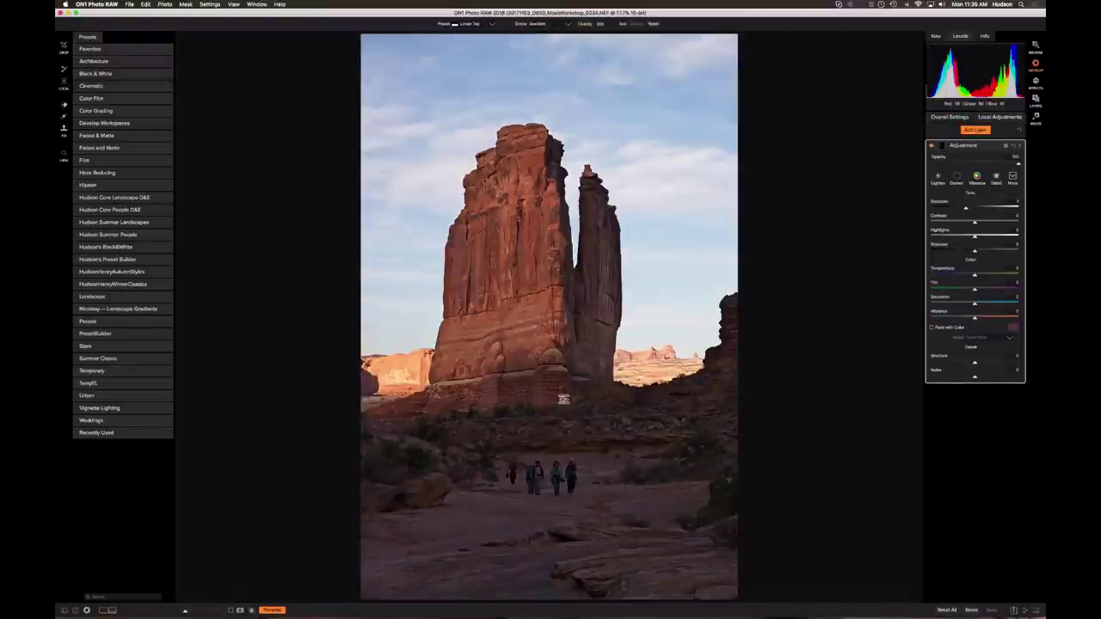
pyautogui.click(556, 386)
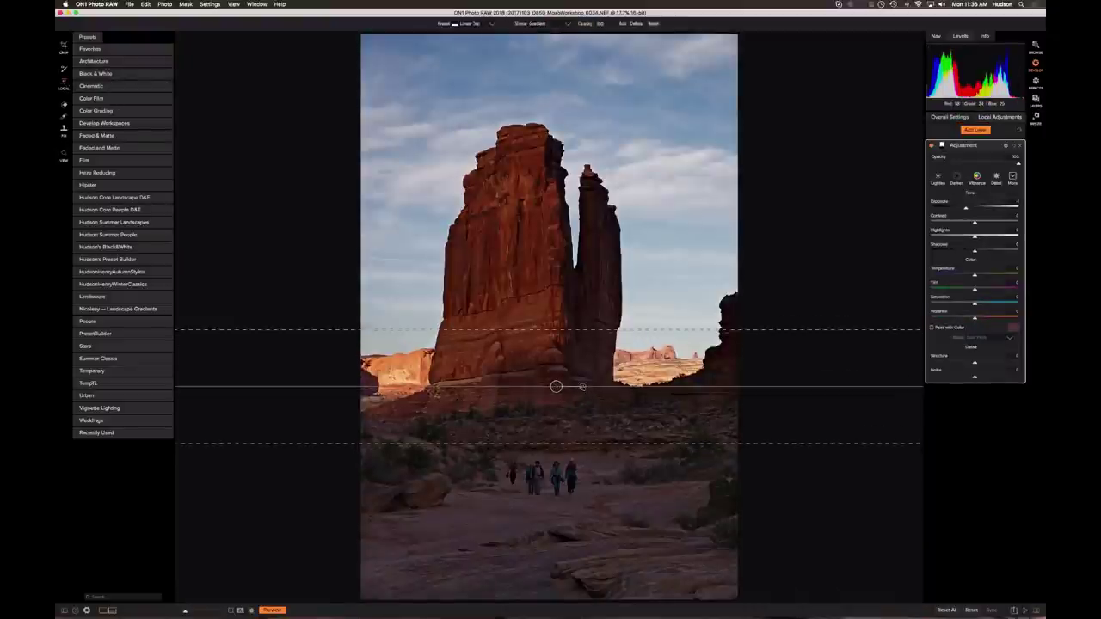
pyautogui.moveTo(585, 389); pyautogui.dragTo(541, 332)
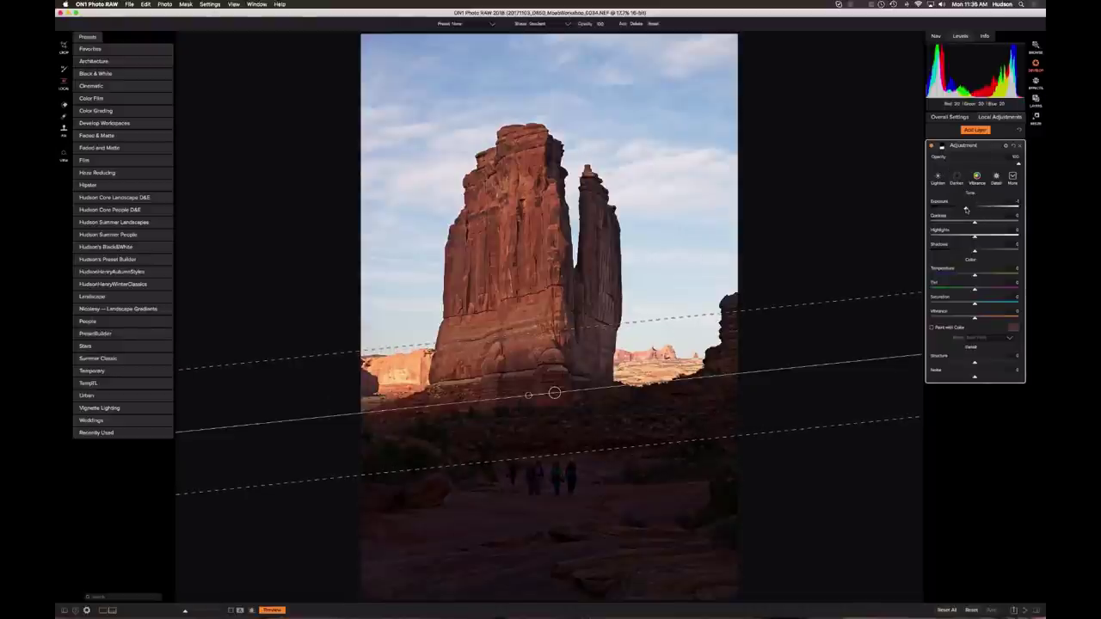
pyautogui.moveTo(966, 209); pyautogui.dragTo(980, 209)
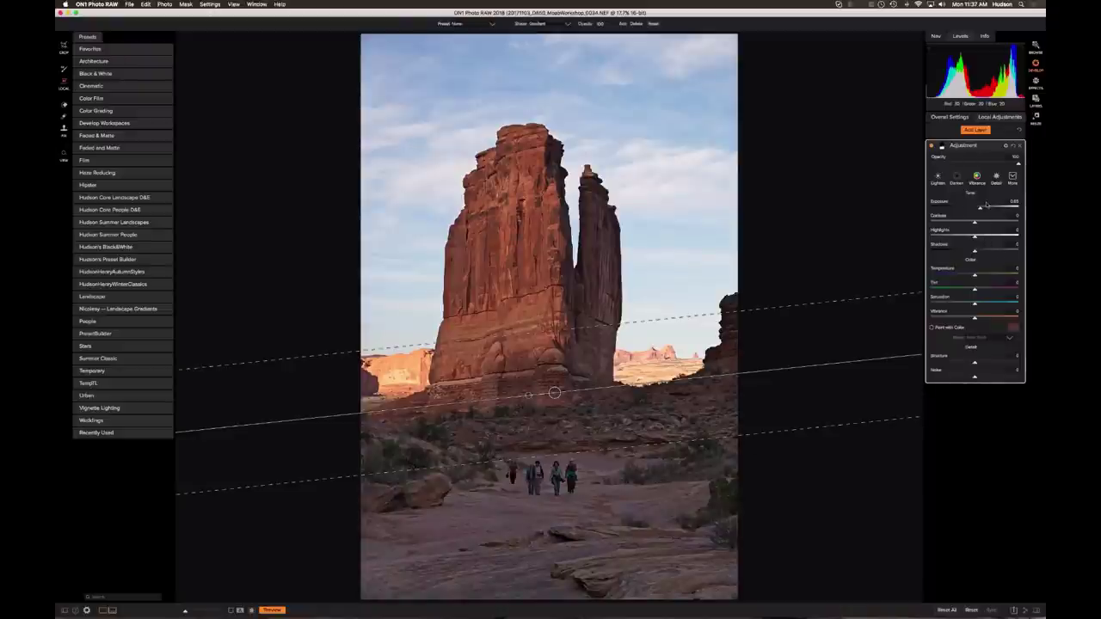
# - Open the photo in Effects with Overall Settings shown and look through the list of filter categories
pyautogui.click(1037, 83)
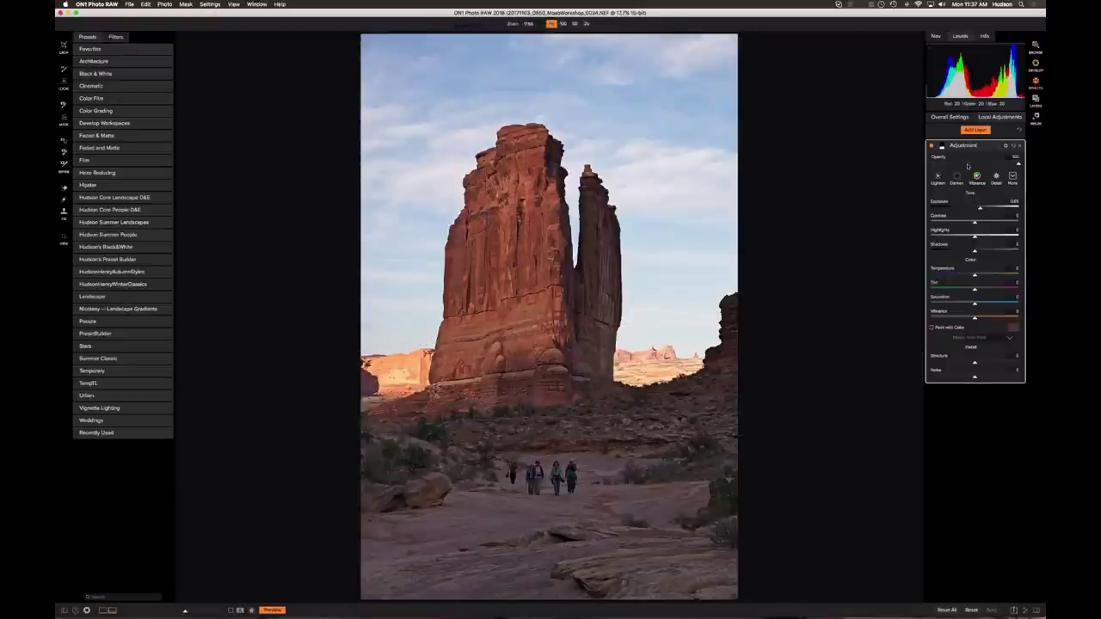
pyautogui.click(963, 118)
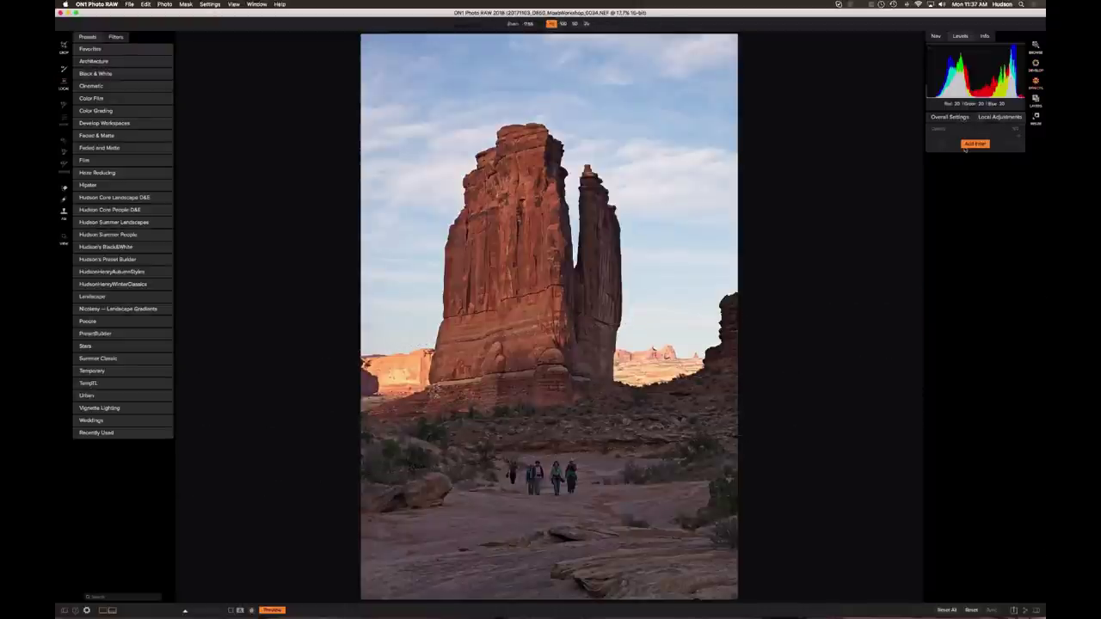
pyautogui.click(118, 39)
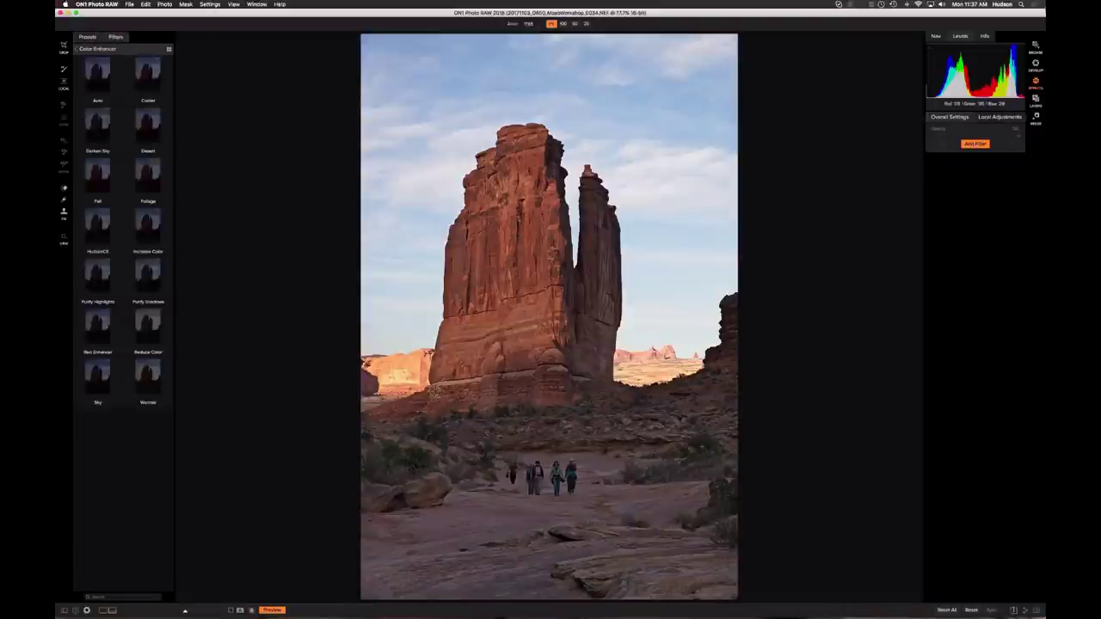
pyautogui.click(79, 50)
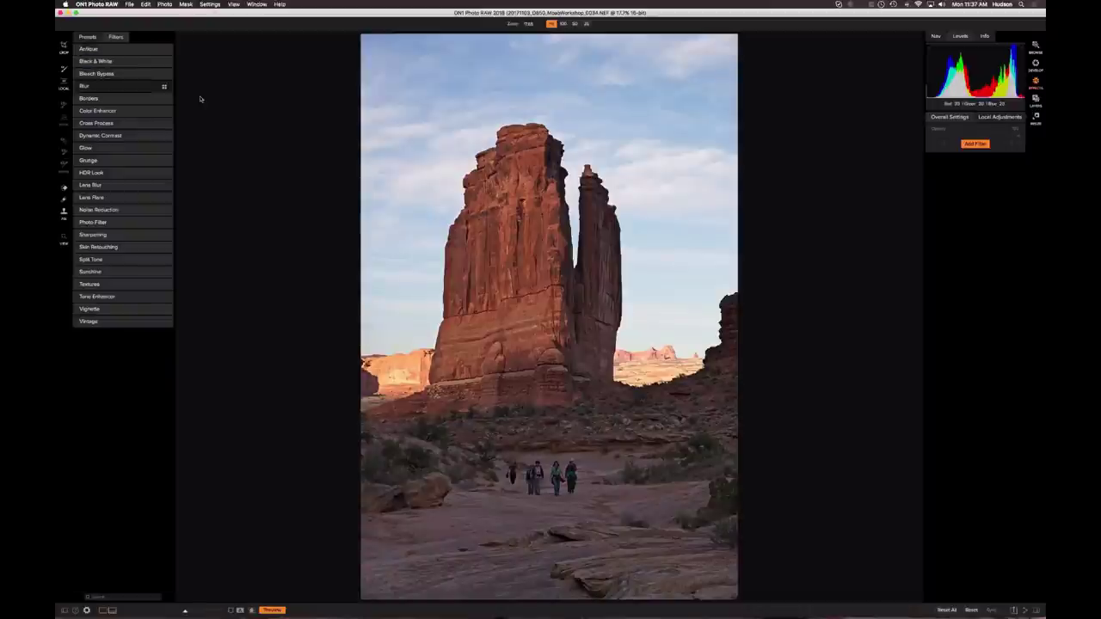
# - Preview the autumn styles presets on the photo as full-screen thumbnails, and return to the Effects workspace
pyautogui.click(87, 37)
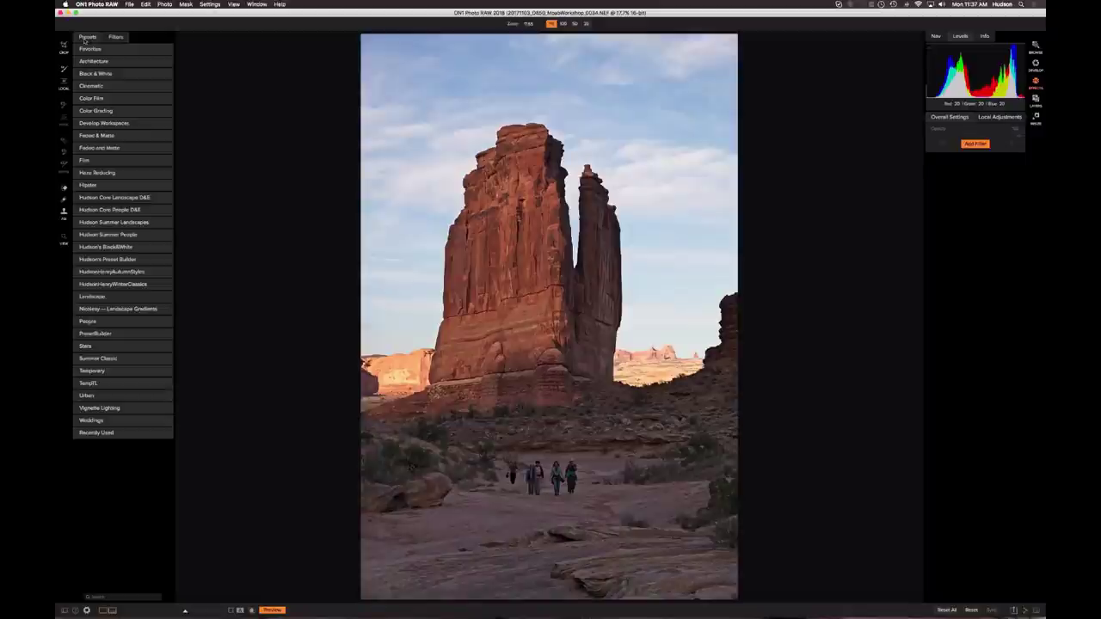
pyautogui.click(125, 272)
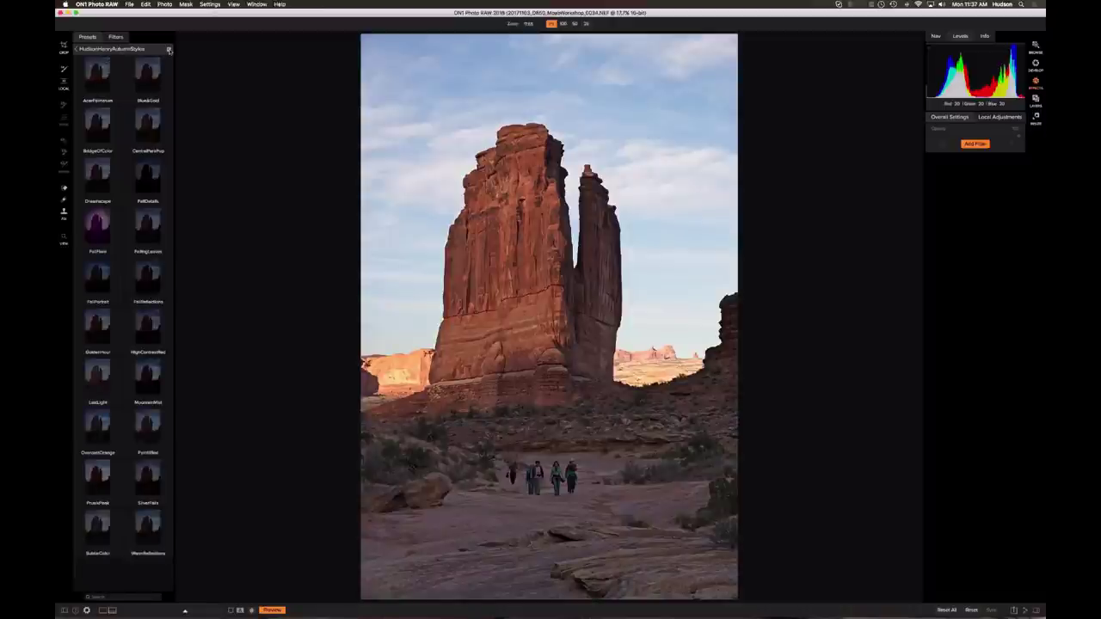
pyautogui.click(169, 49)
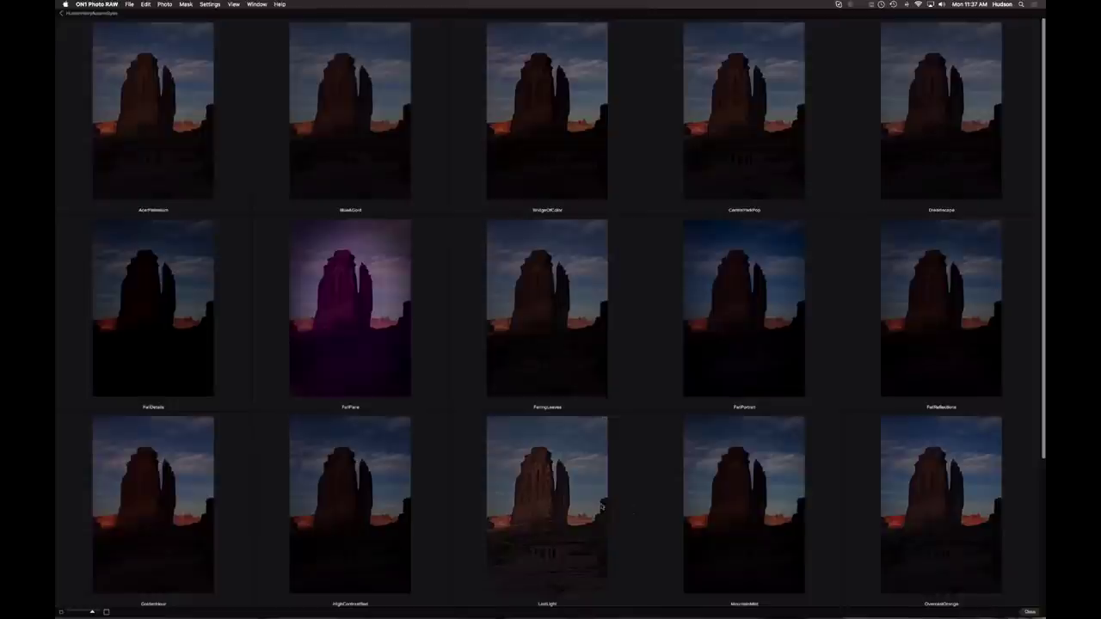
pyautogui.click(63, 15)
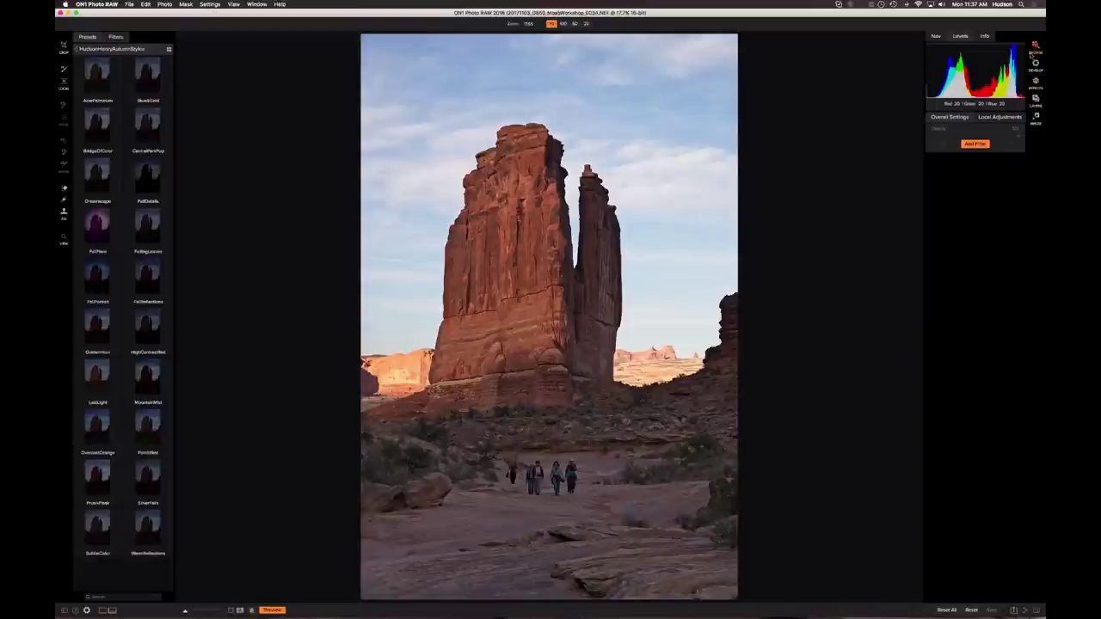
# - From Browse, compare enlarged full-screen previews of the autumn styles presets and apply WarmReflections to the tower photo
pyautogui.click(1035, 48)
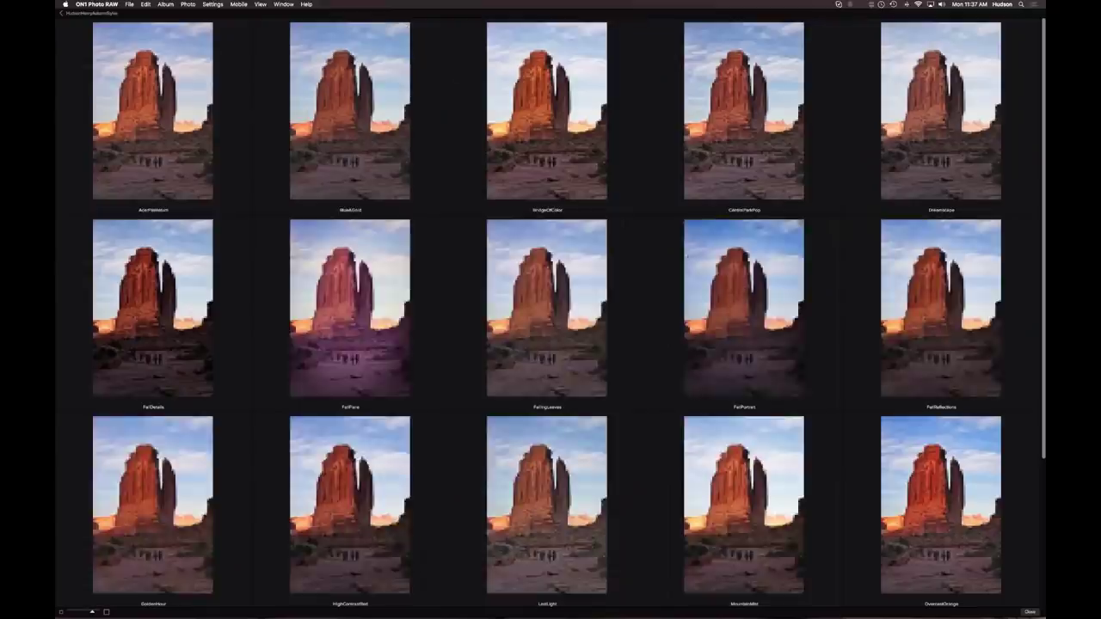
pyautogui.press('super+equal')
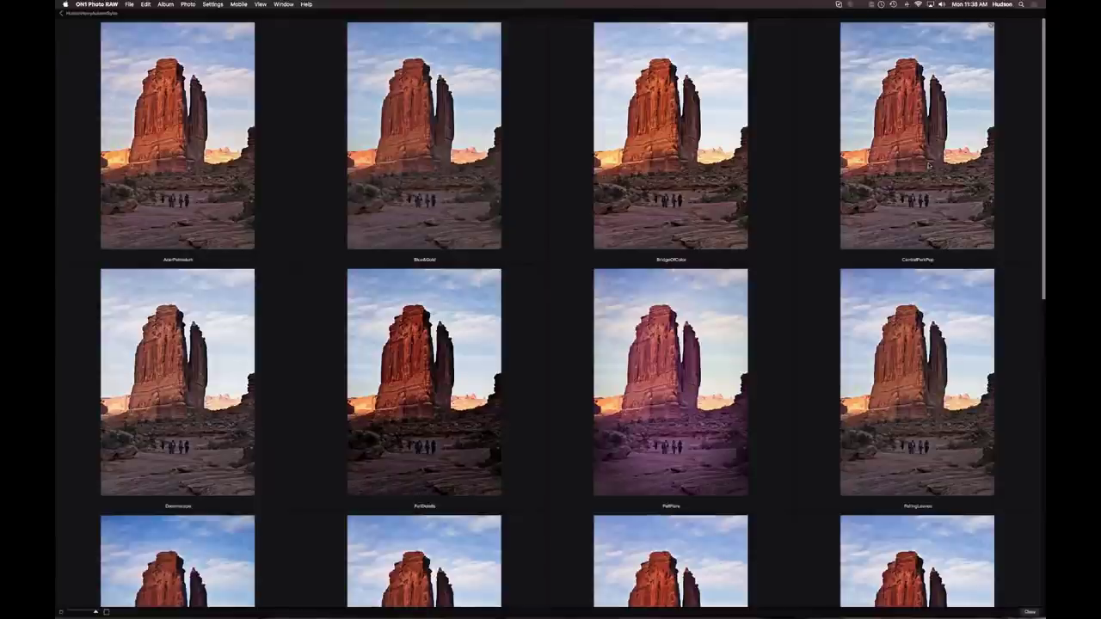
pyautogui.scroll(-1, 929, 166)
pyautogui.scroll(-2, 929, 165)
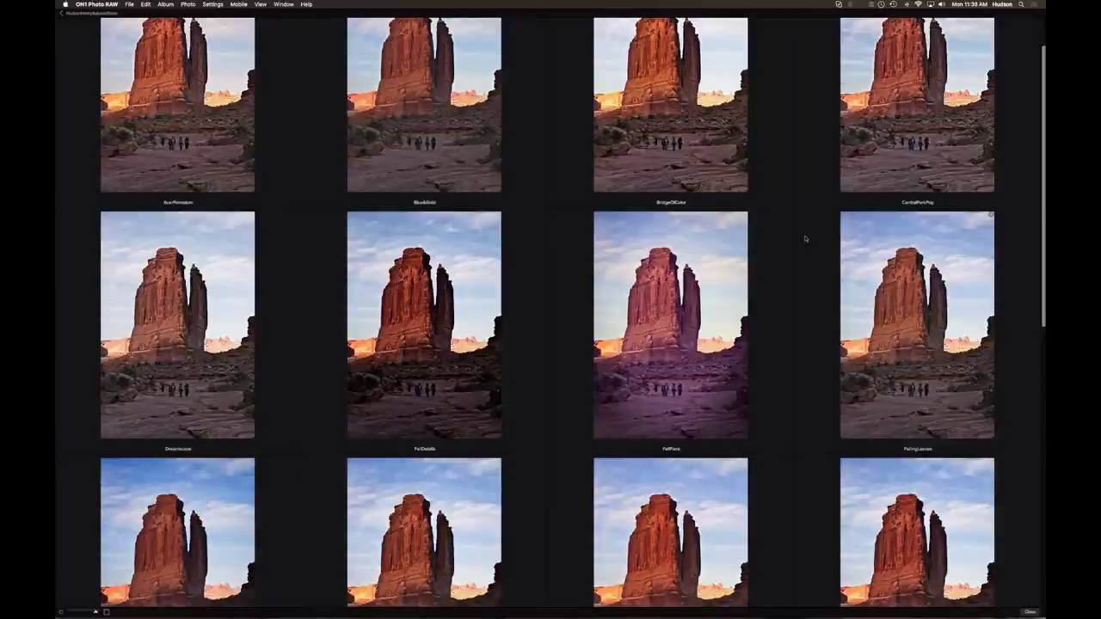
pyautogui.scroll(-2, 805, 238)
pyautogui.scroll(-1, 806, 239)
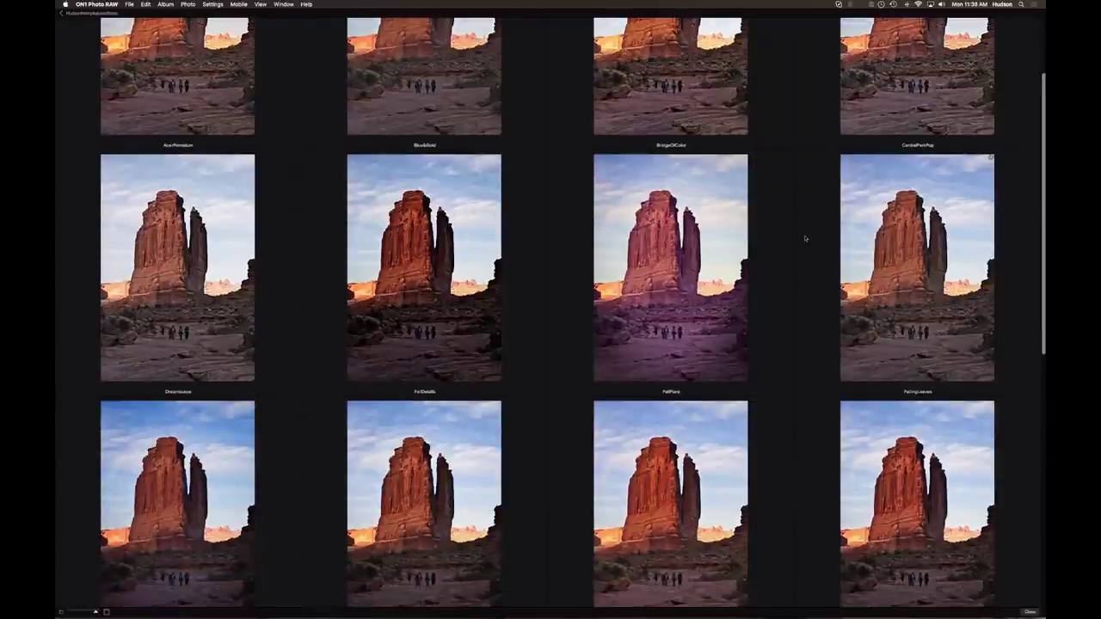
pyautogui.scroll(-10, 805, 238)
pyautogui.scroll(-4, 406, 291)
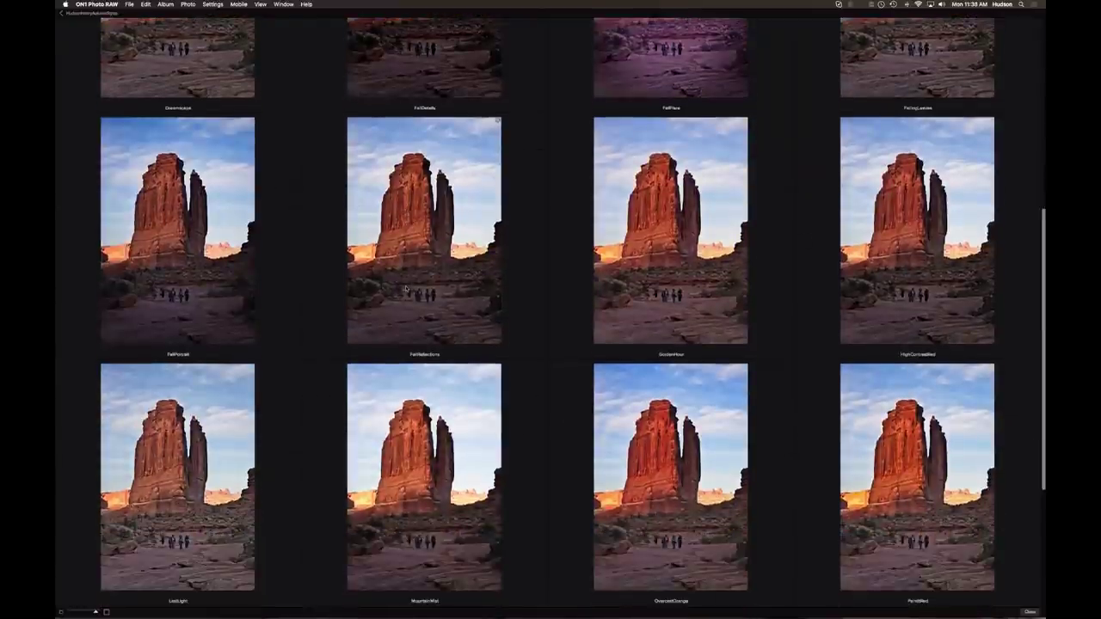
pyautogui.scroll(-4, 789, 319)
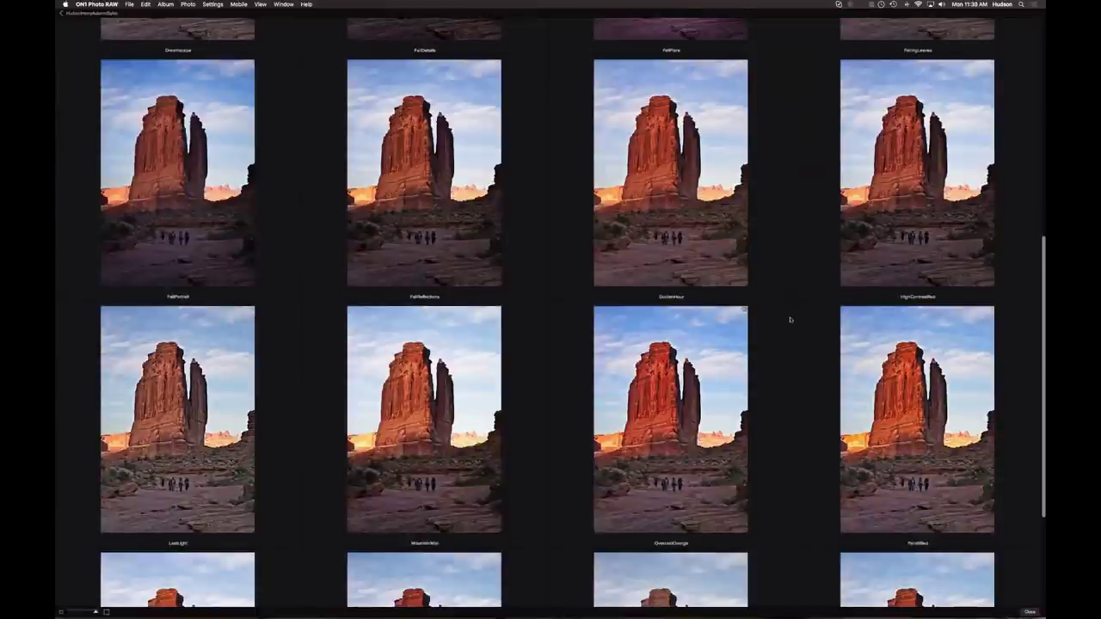
pyautogui.scroll(-2, 788, 320)
pyautogui.scroll(-5, 789, 319)
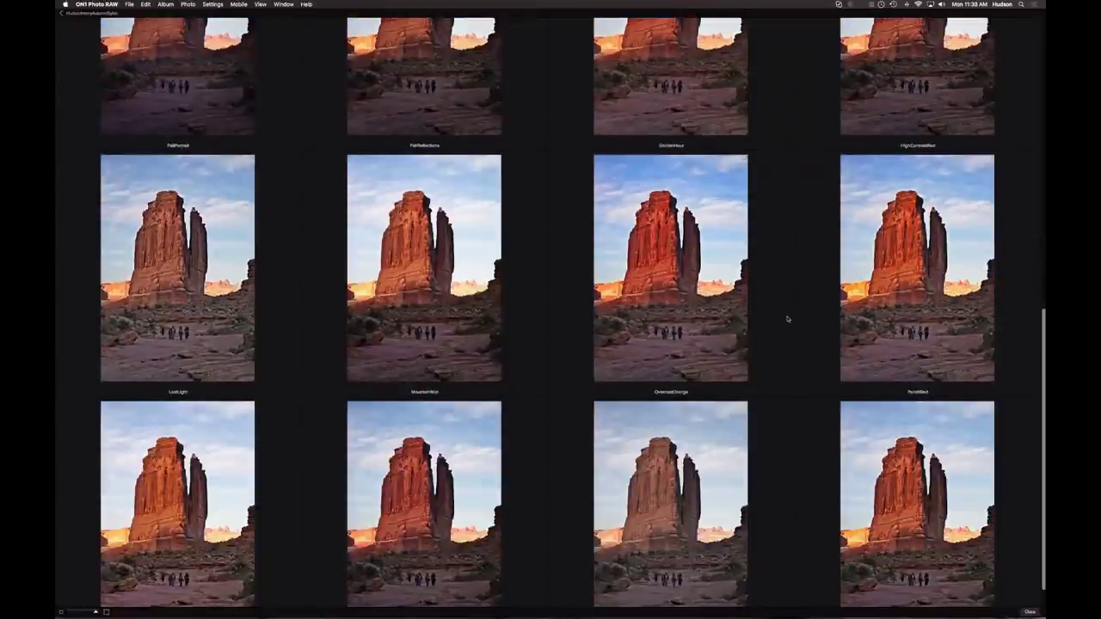
pyautogui.scroll(-2, 787, 319)
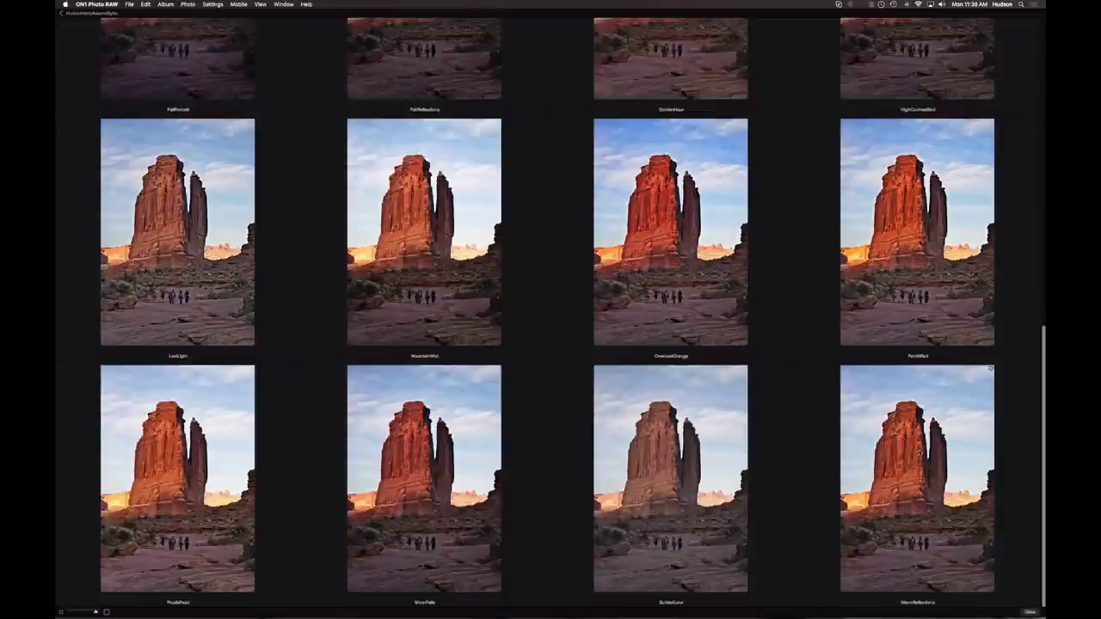
pyautogui.click(918, 453)
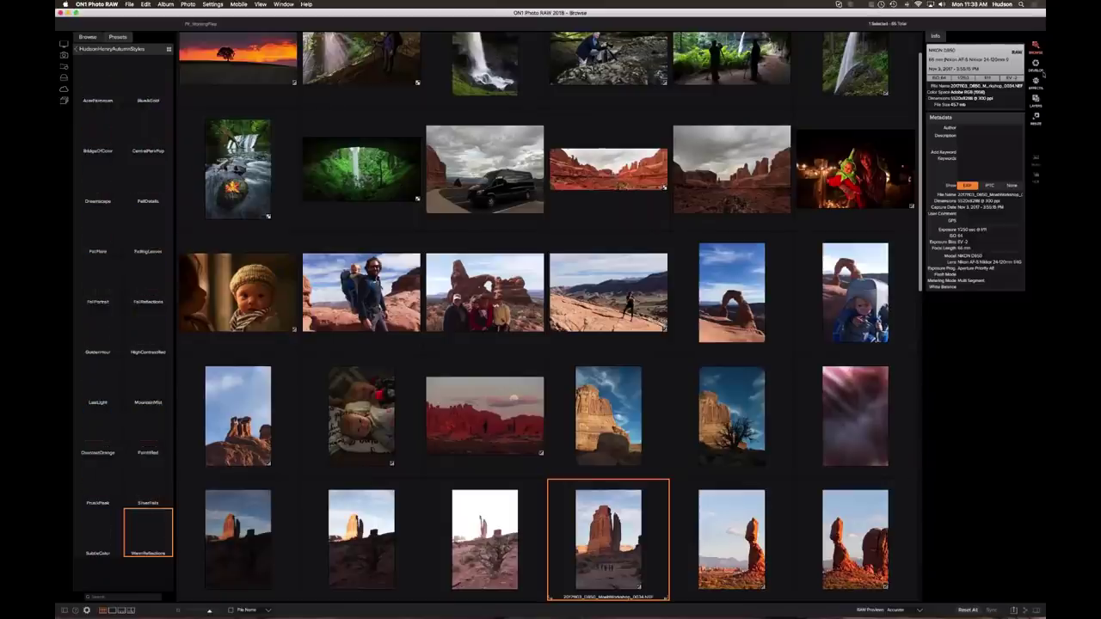
# - Enlarge the tower photo, reset all of its settings to compare with the unedited shot, and undo the reset
pyautogui.press('d')
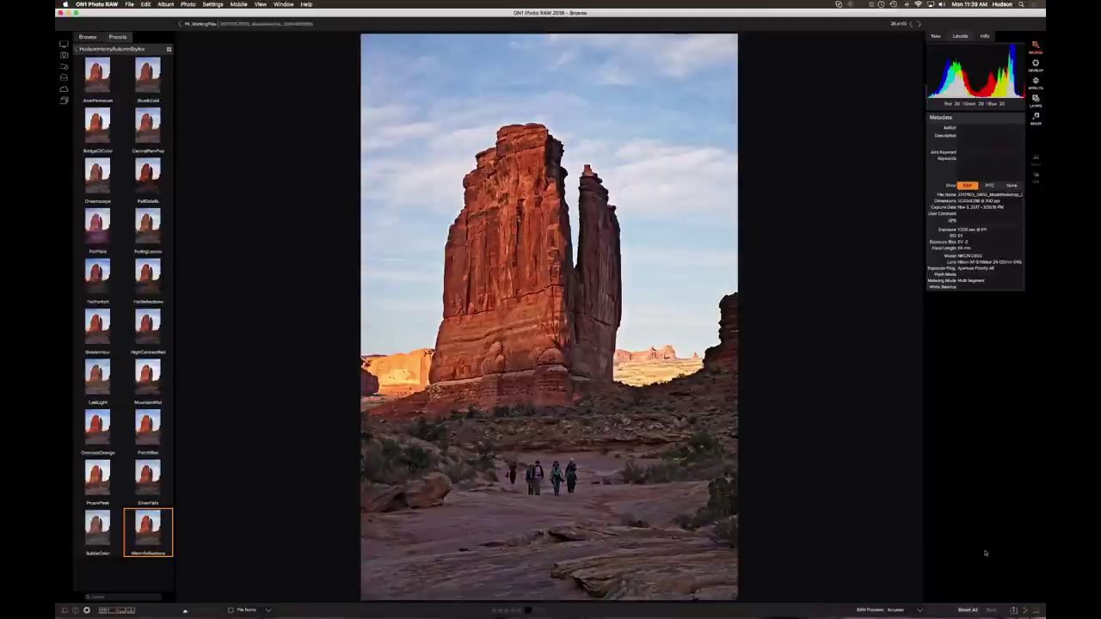
pyautogui.click(969, 609)
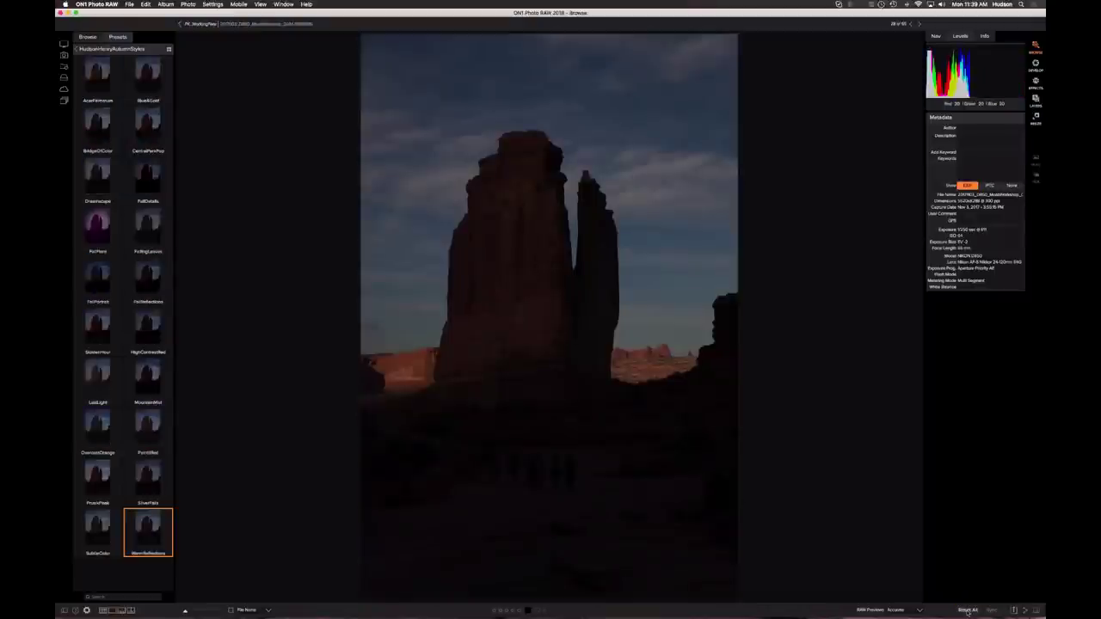
pyautogui.press('super+z')
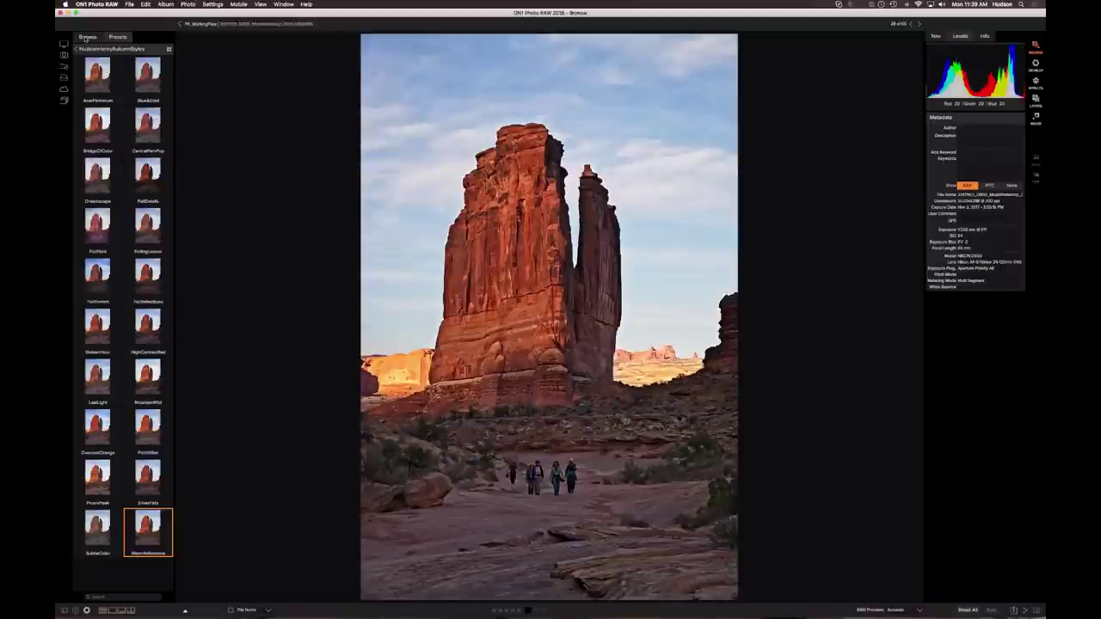
pyautogui.click(87, 38)
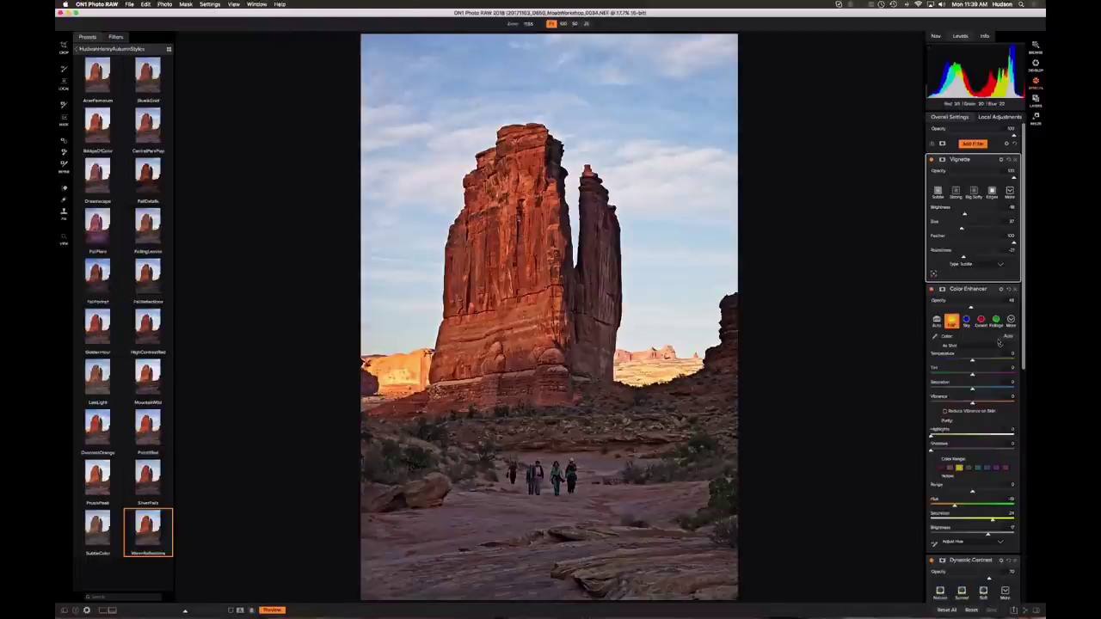
# - In the Effects Color Enhancer filter, set the blue color range's Brightness to -100 and Saturation to about 12
pyautogui.scroll(-3, 977, 392)
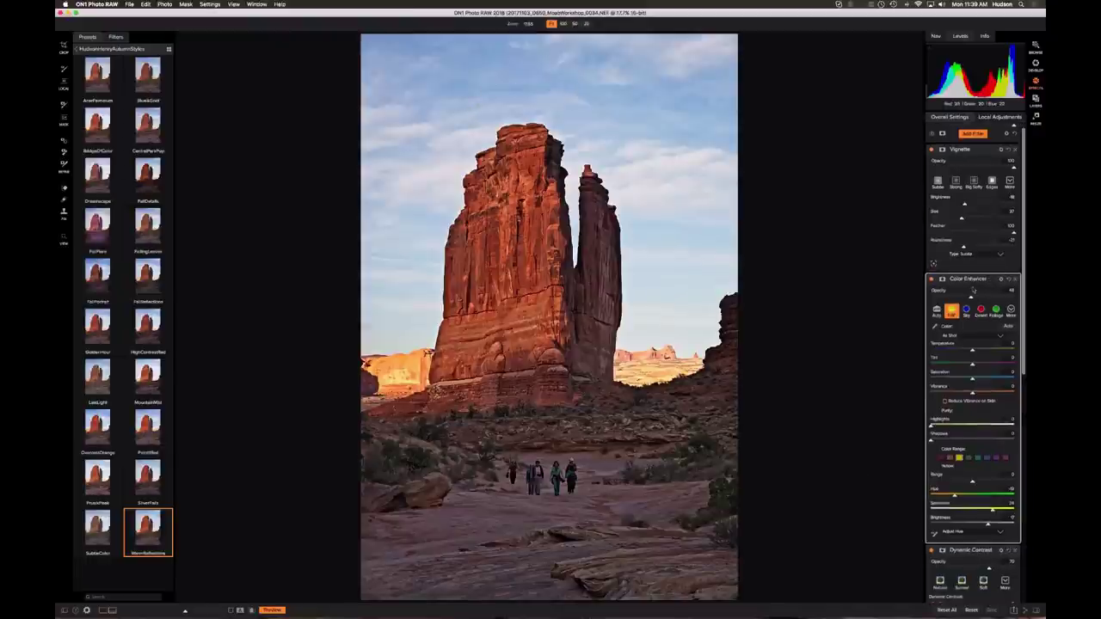
pyautogui.click(988, 405)
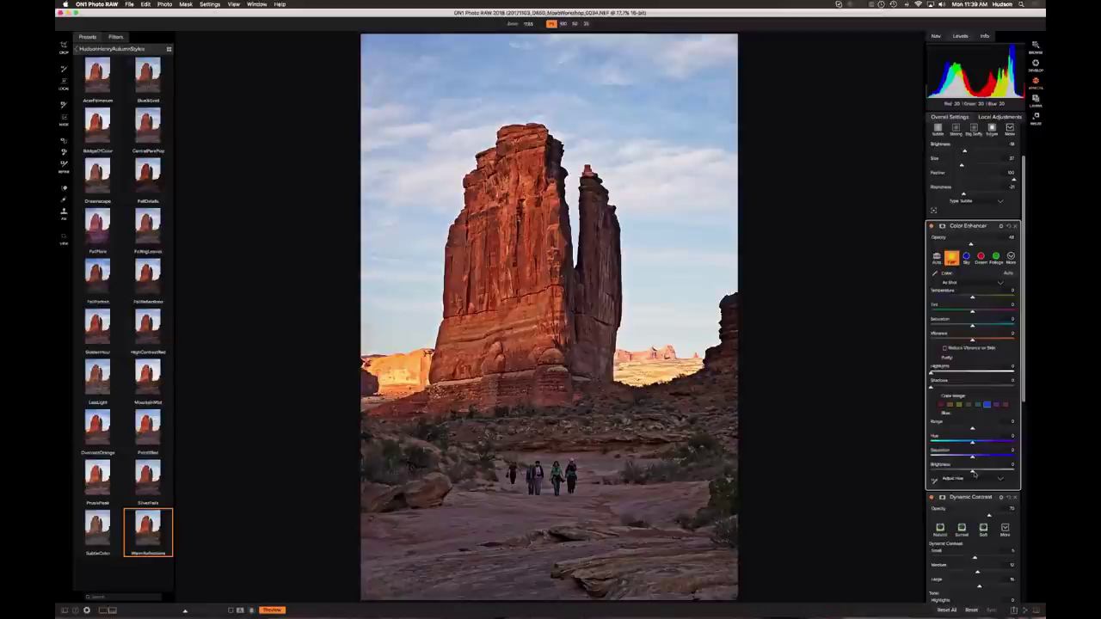
pyautogui.moveTo(973, 473); pyautogui.dragTo(917, 479)
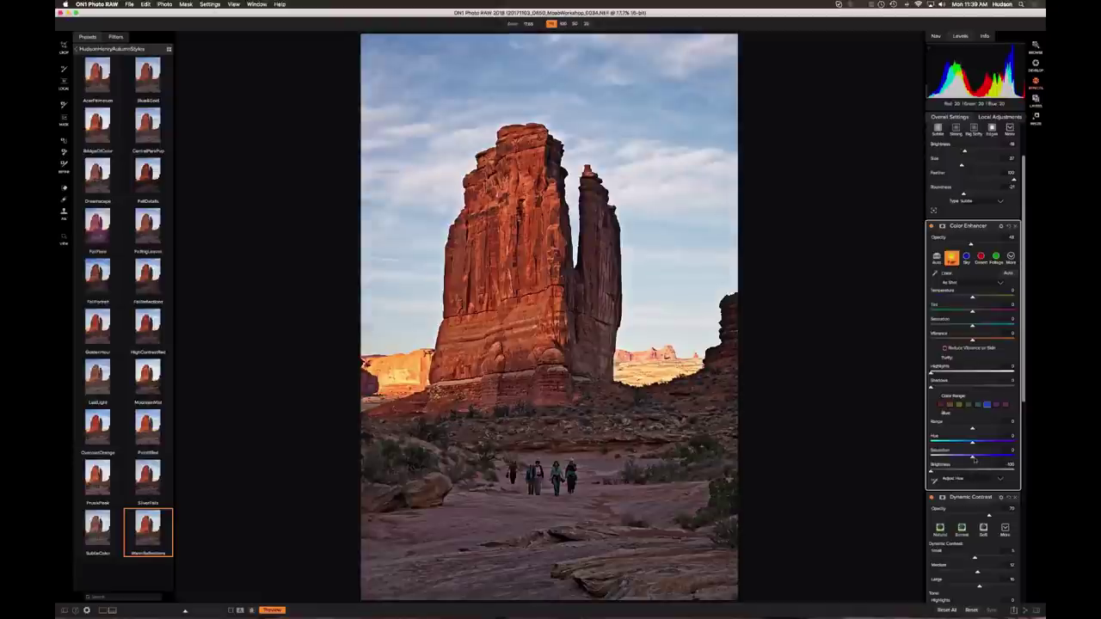
pyautogui.moveTo(973, 456); pyautogui.dragTo(984, 461)
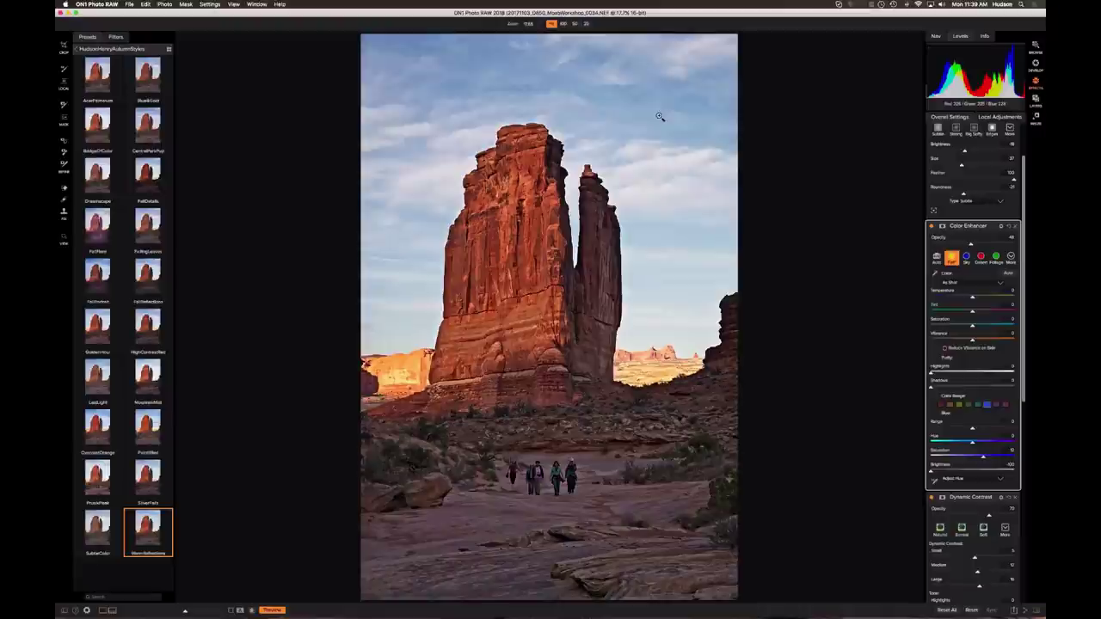
# - Lower the Dynamic Contrast filter's Opacity to about 56
pyautogui.scroll(3, 959, 172)
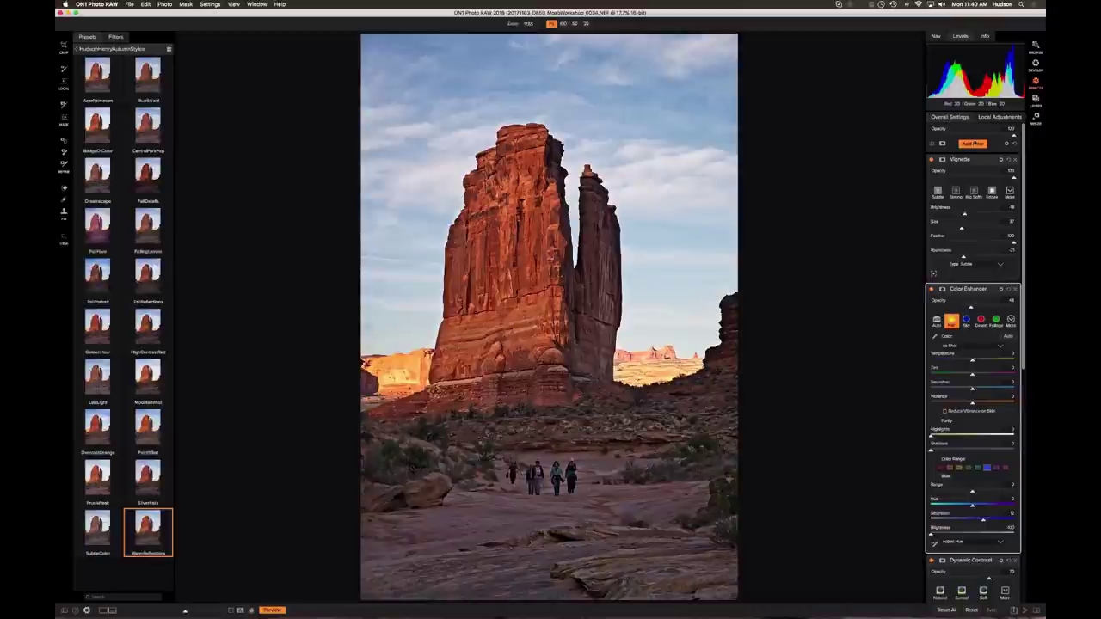
pyautogui.scroll(-2, 975, 143)
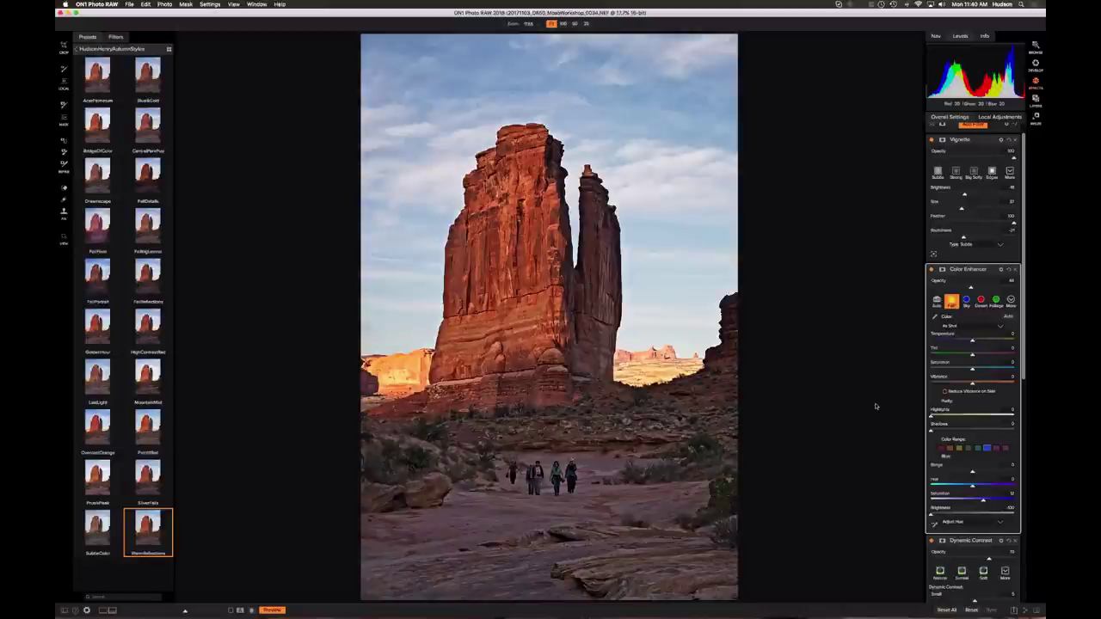
pyautogui.scroll(-5, 940, 444)
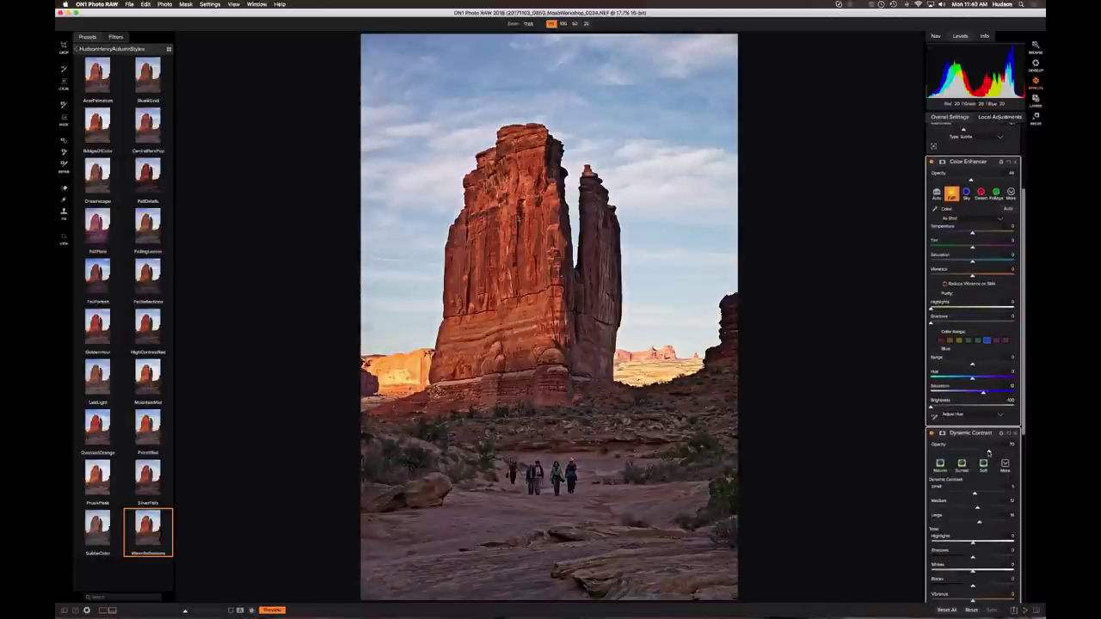
pyautogui.moveTo(988, 452); pyautogui.dragTo(978, 453)
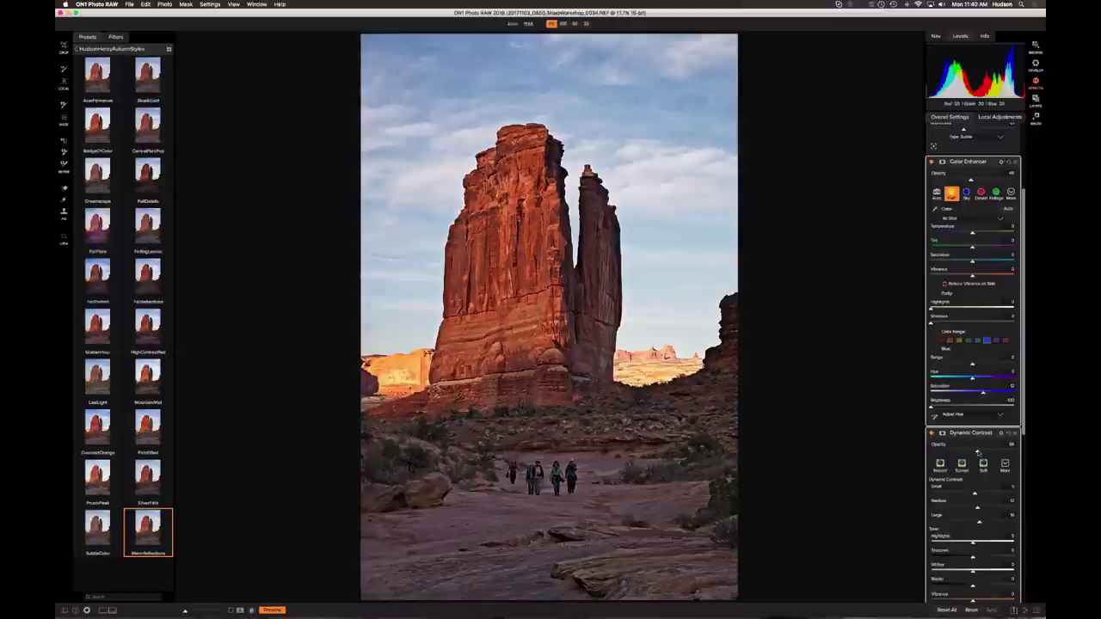
# - Compare the edited tower photo with its original by turning the preview off and on twice
pyautogui.scroll(-3, 983, 393)
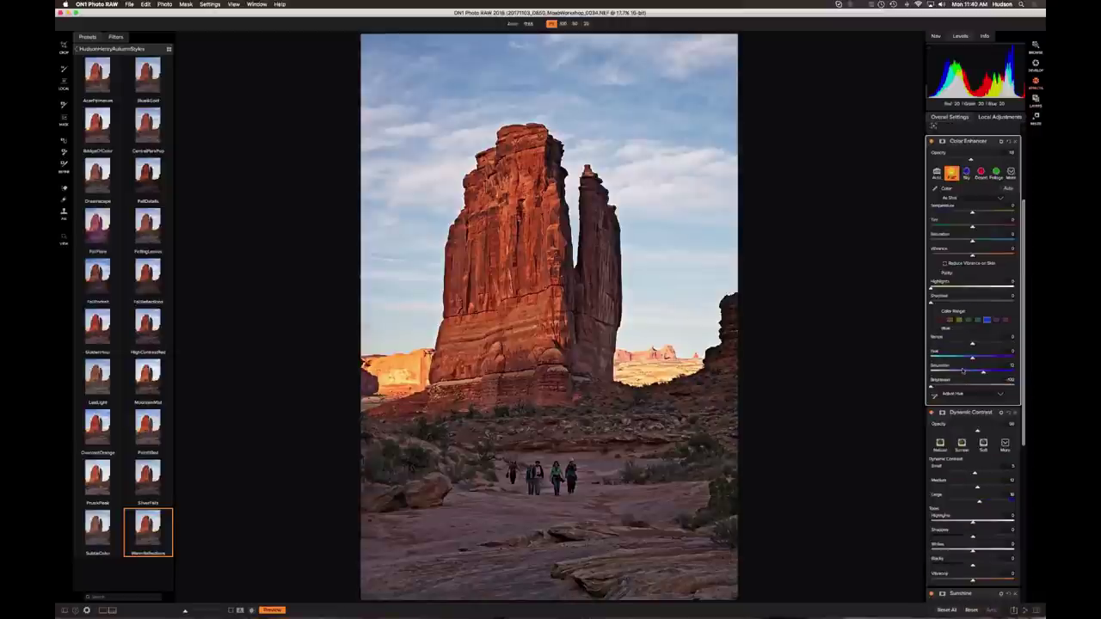
pyautogui.click(269, 610)
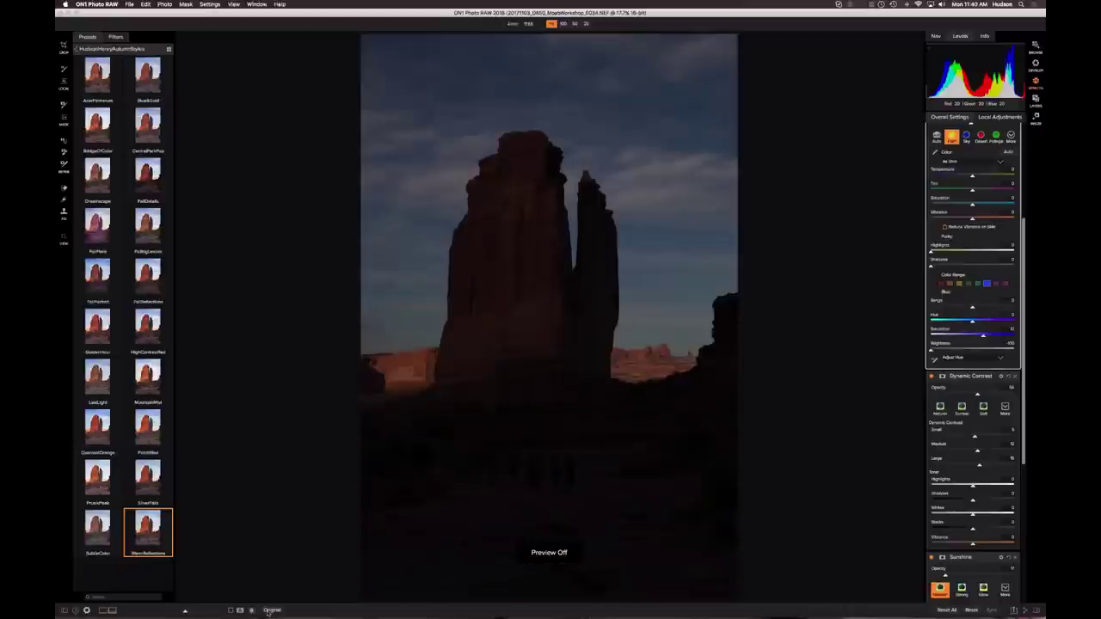
pyautogui.click(269, 611)
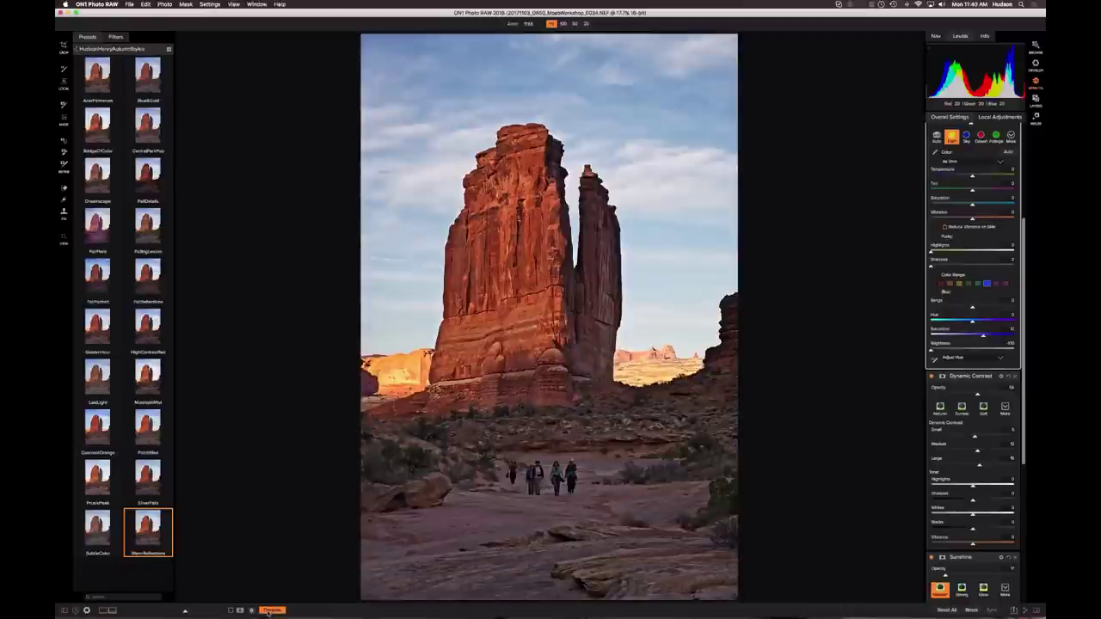
pyautogui.click(269, 611)
pyautogui.click(269, 611)
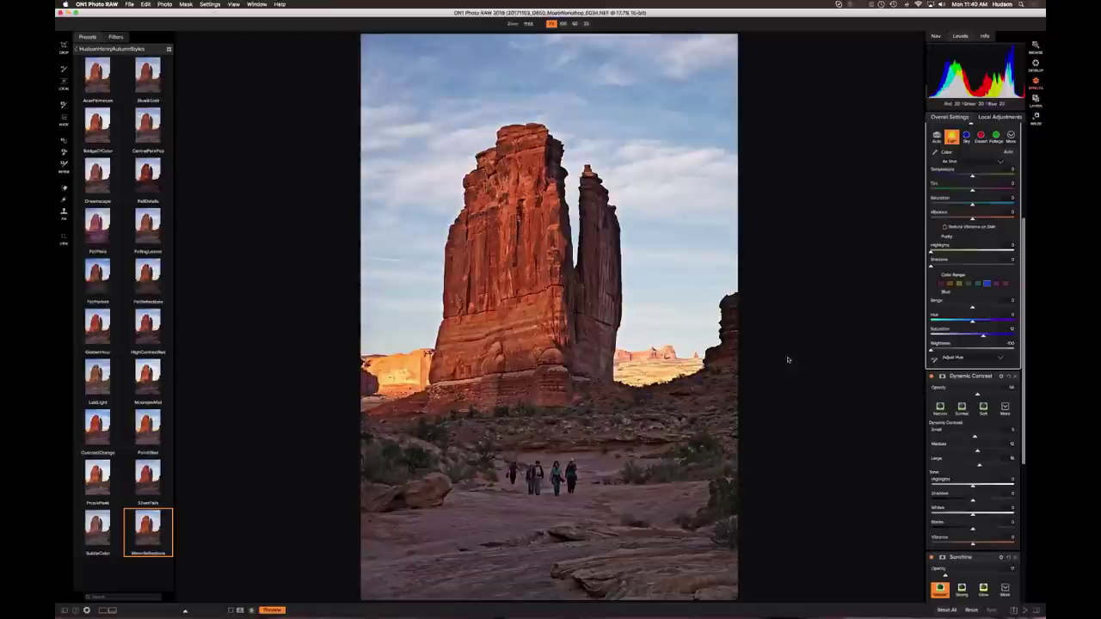
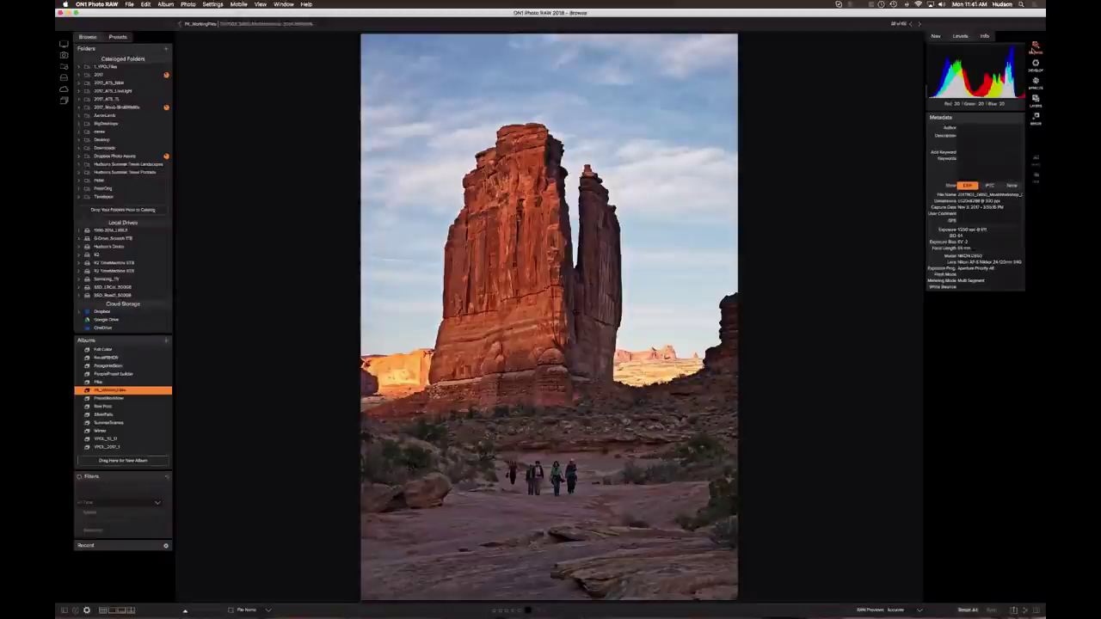
# - Return to the Browse thumbnails and look through the photos in the working files album
pyautogui.click(1035, 47)
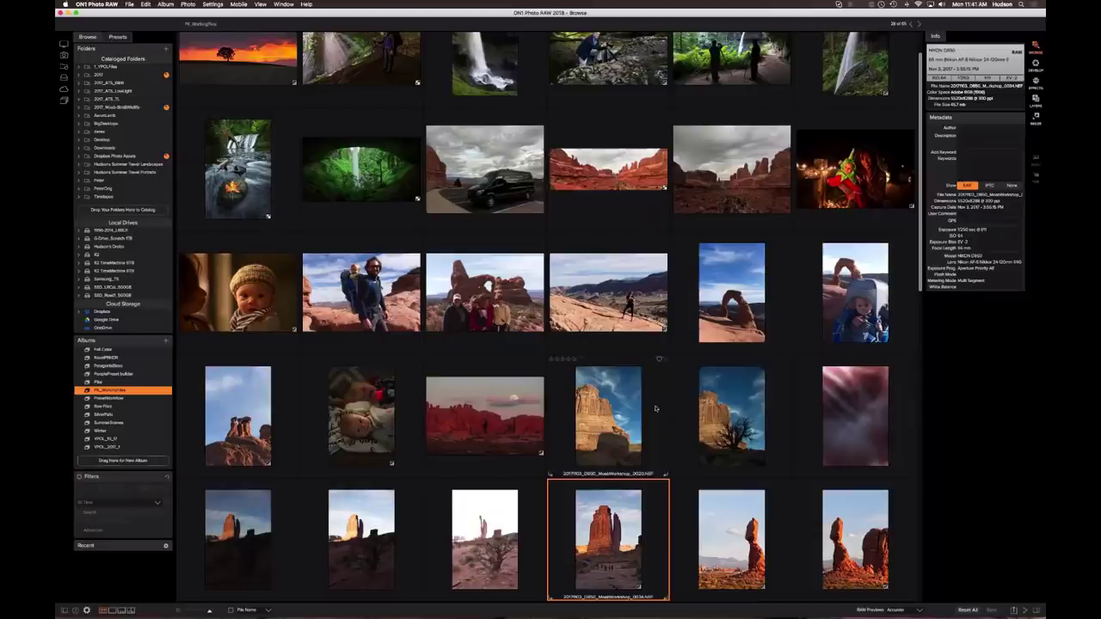
pyautogui.scroll(1, 655, 408)
pyautogui.scroll(-5, 655, 408)
pyautogui.scroll(3, 656, 406)
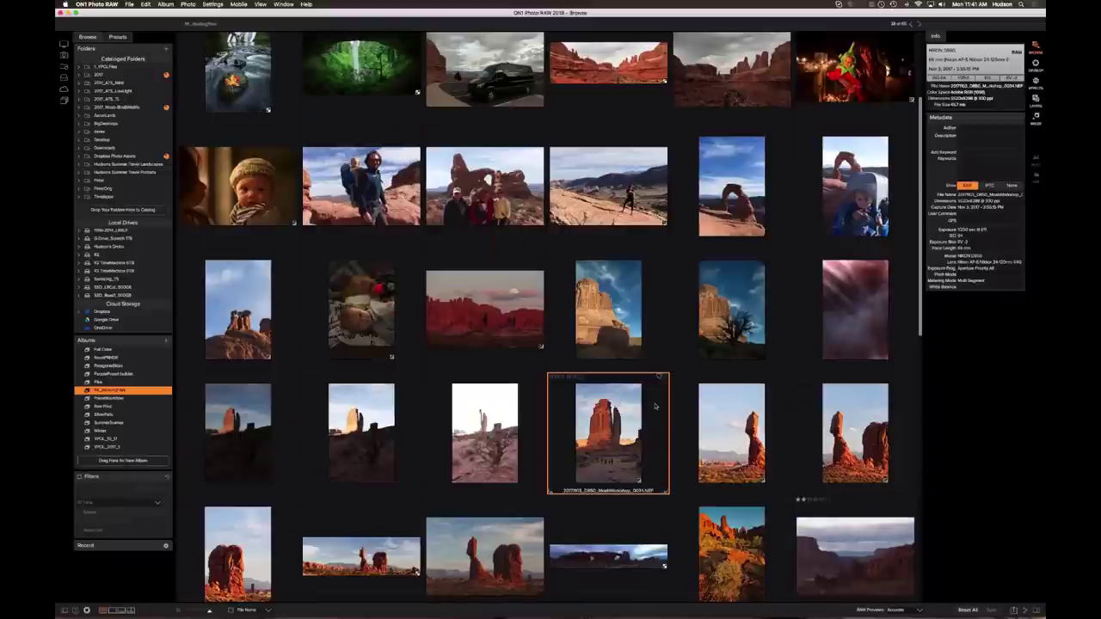
pyautogui.scroll(2, 656, 406)
pyautogui.scroll(-4, 656, 407)
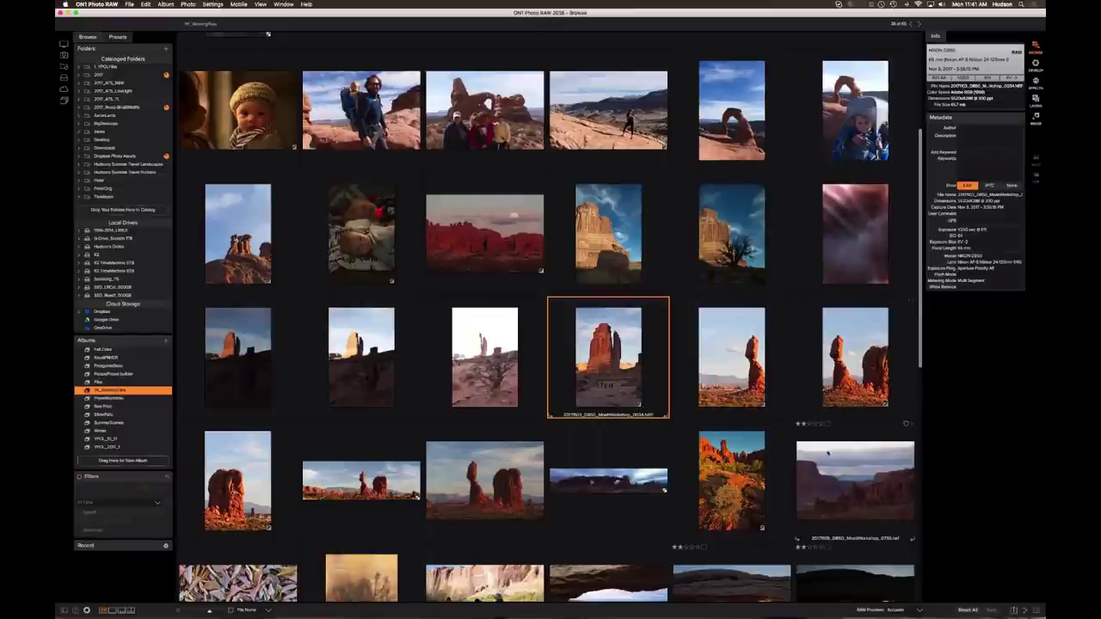
pyautogui.scroll(-3, 788, 464)
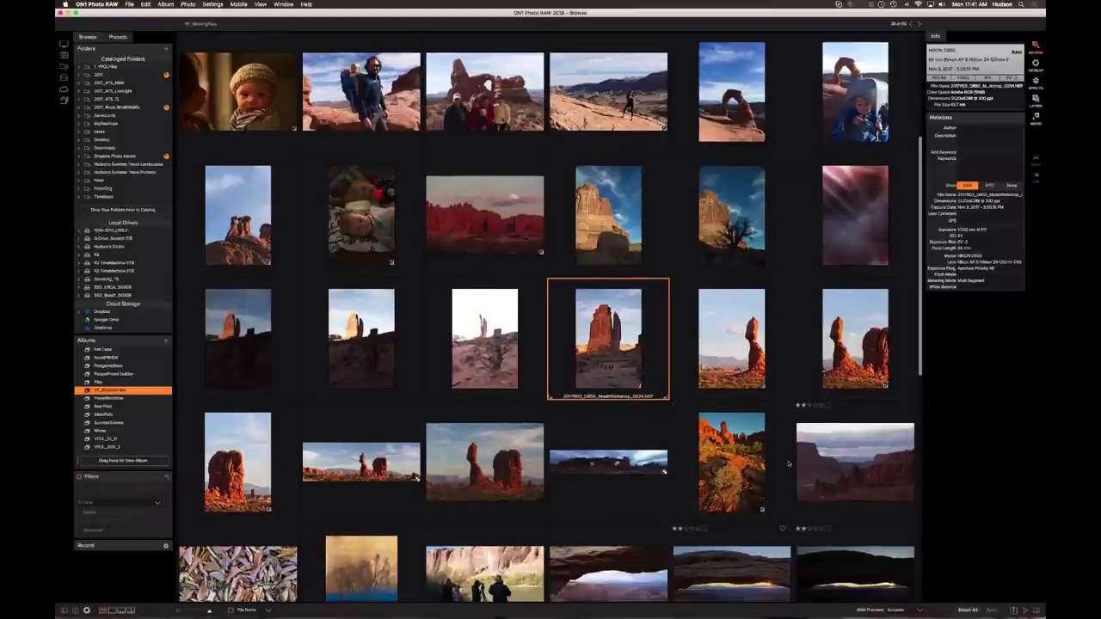
pyautogui.scroll(-7, 787, 467)
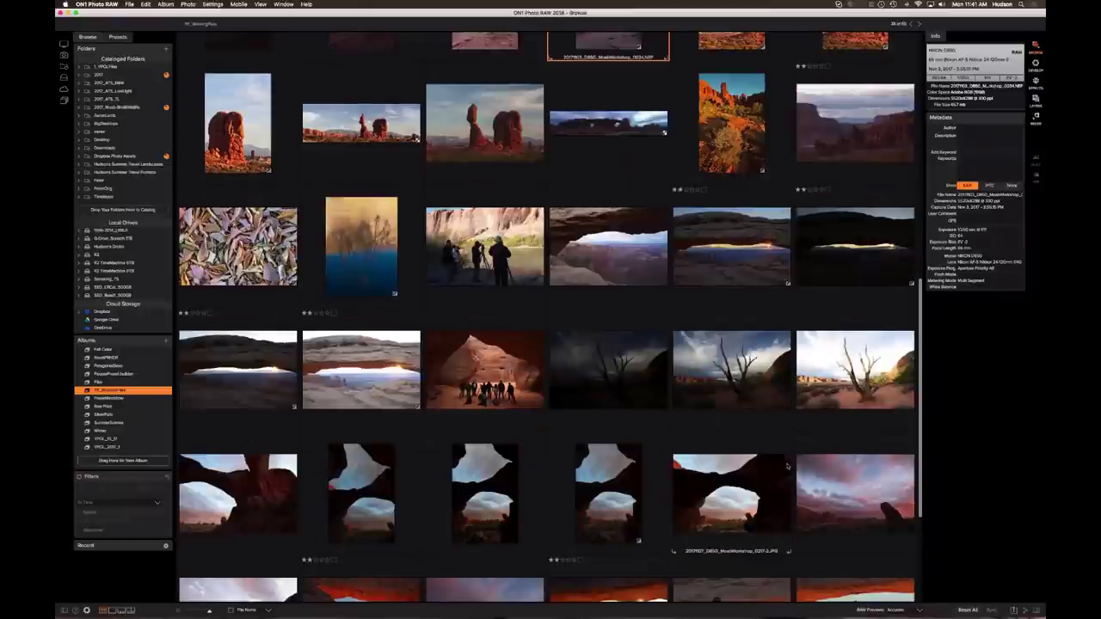
pyautogui.scroll(-5, 787, 467)
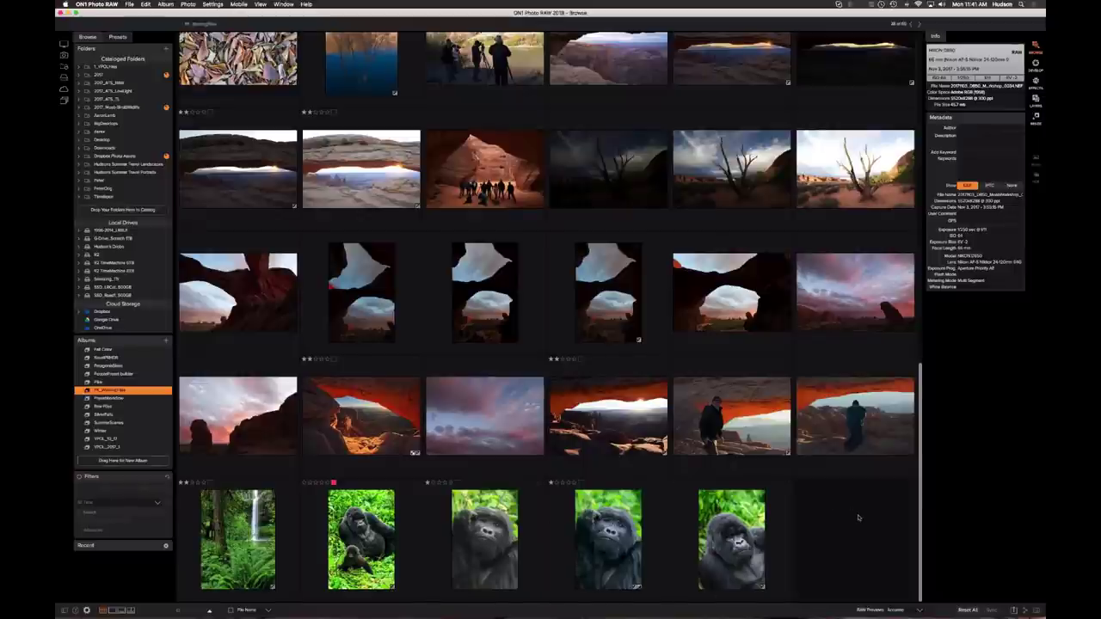
pyautogui.scroll(1, 858, 517)
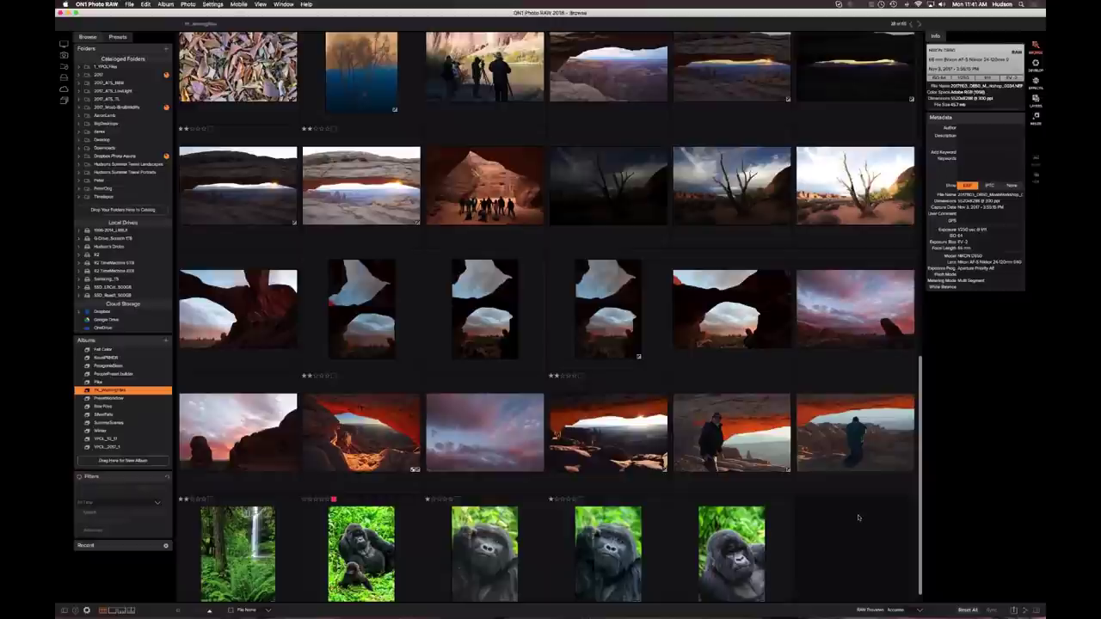
pyautogui.scroll(1, 857, 517)
pyautogui.scroll(5, 858, 517)
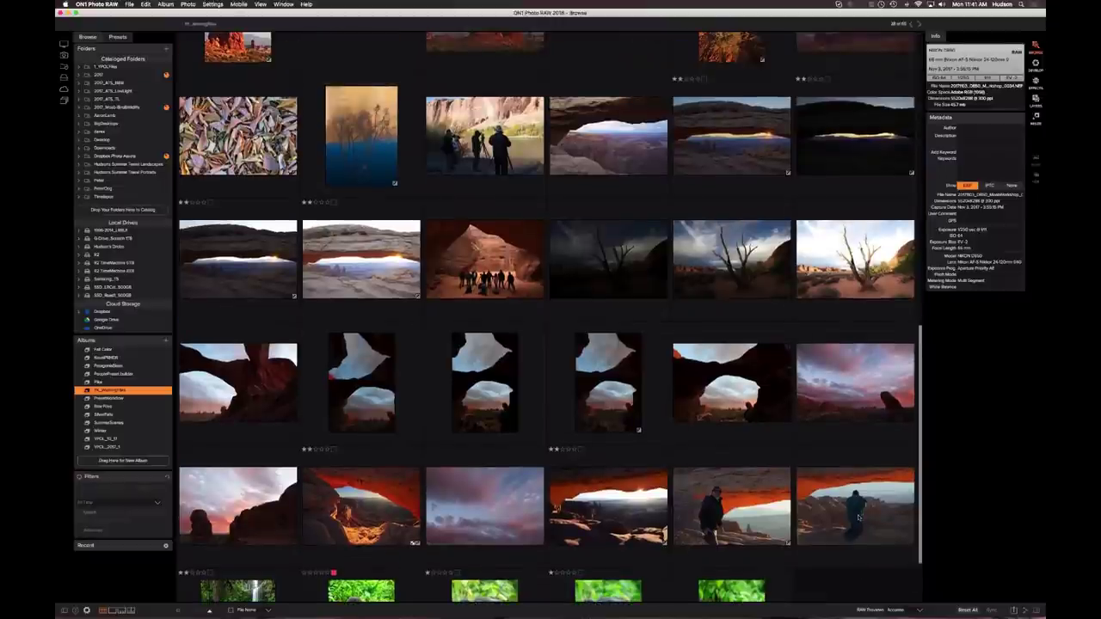
pyautogui.scroll(4, 858, 517)
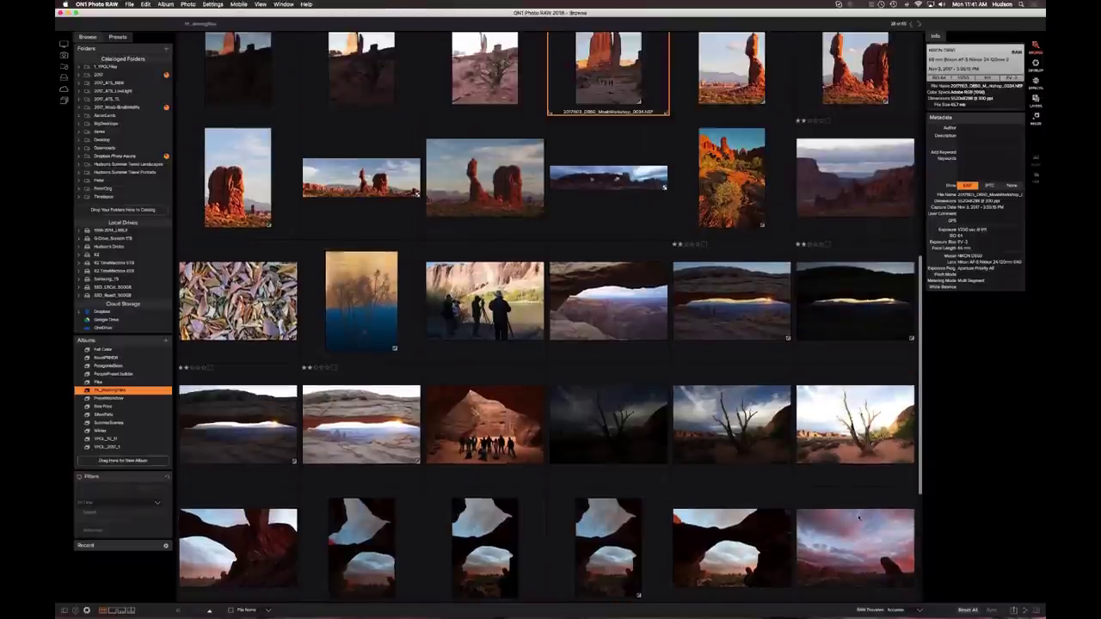
pyautogui.scroll(14, 858, 517)
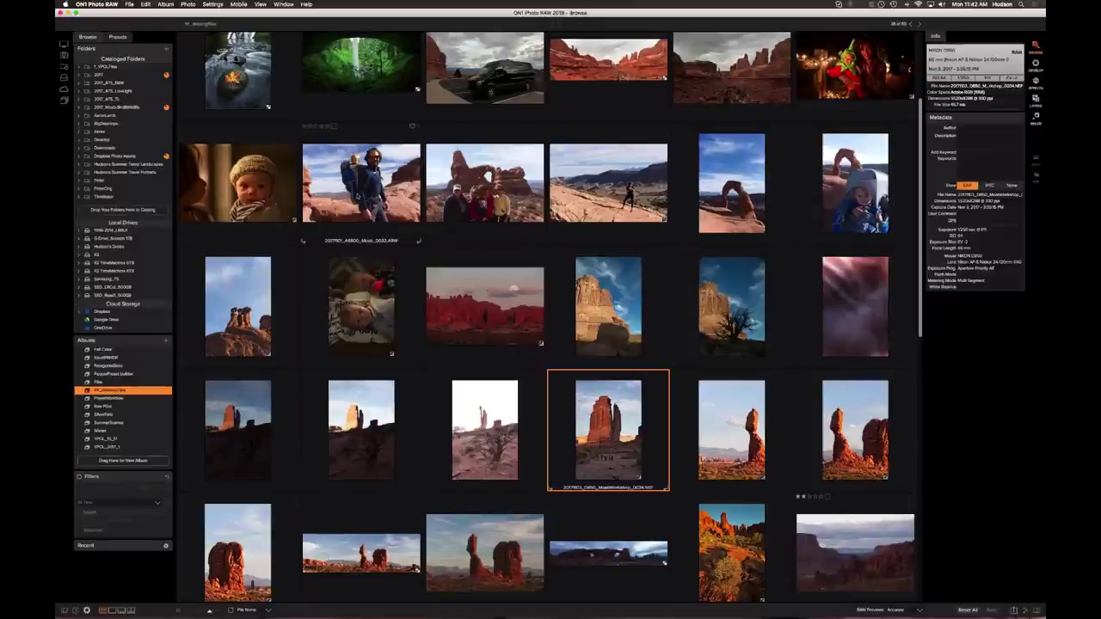
# - Open the waterfall photo with the autumn leaf on a rock enlarged in Browse and show its camera information
pyautogui.scroll(2, 357, 195)
pyautogui.scroll(2, 357, 194)
pyautogui.click(237, 215)
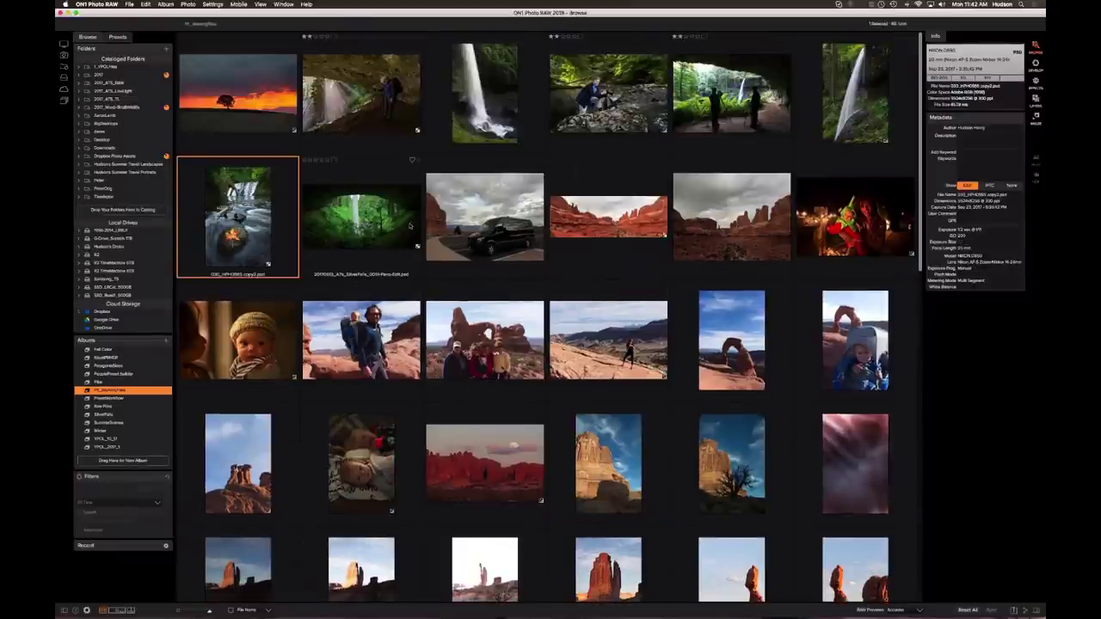
pyautogui.press('d')
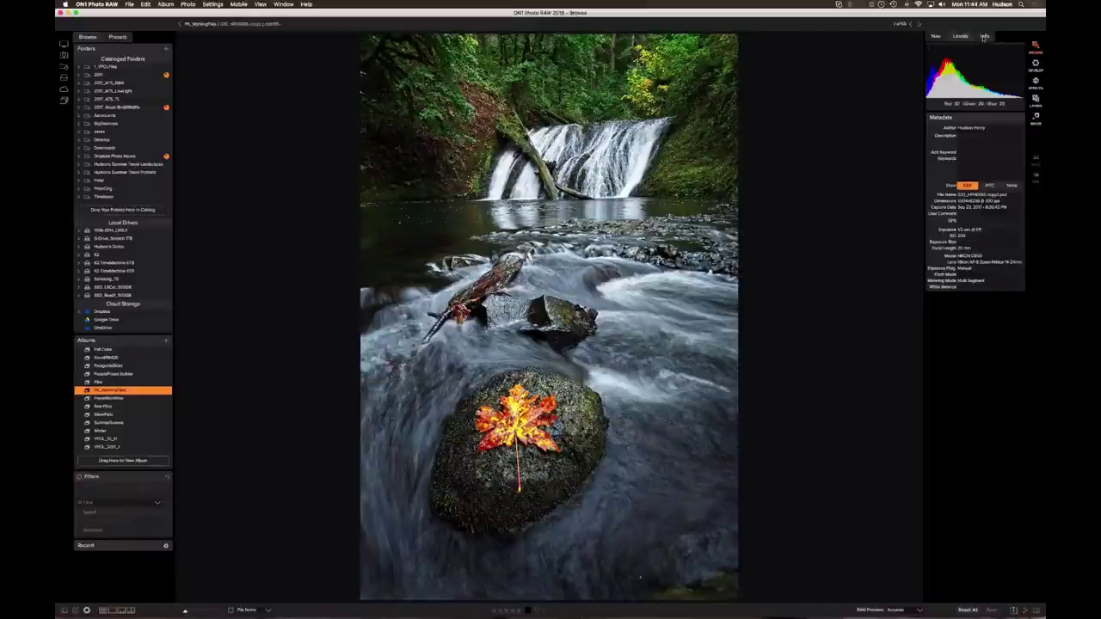
pyautogui.click(984, 37)
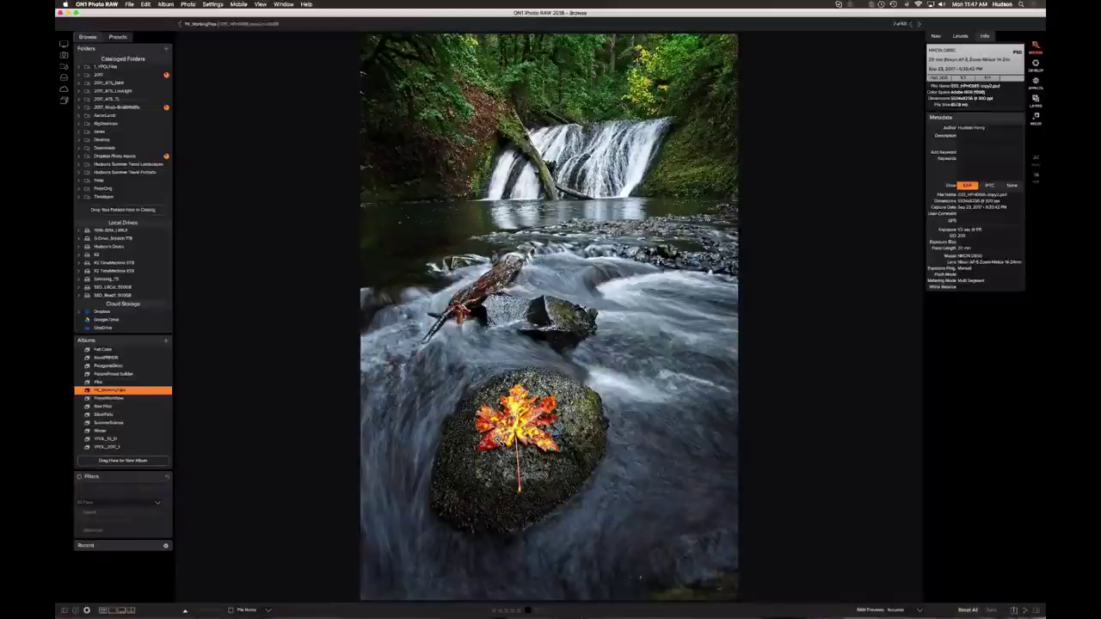
pyautogui.click(989, 127)
pyautogui.press('Return')
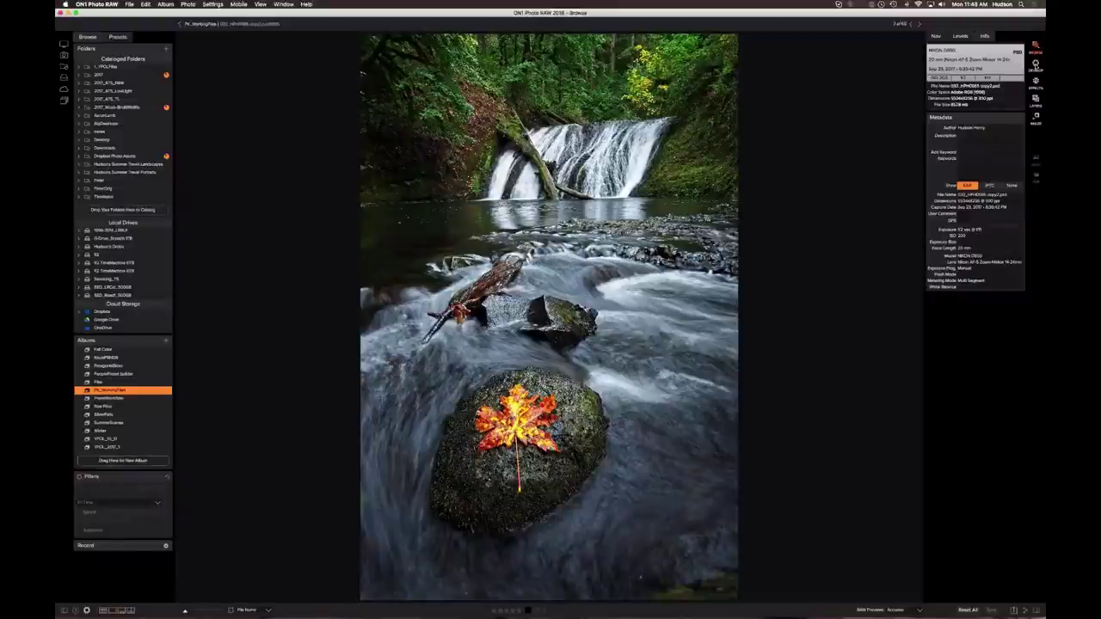
pyautogui.press('Right')
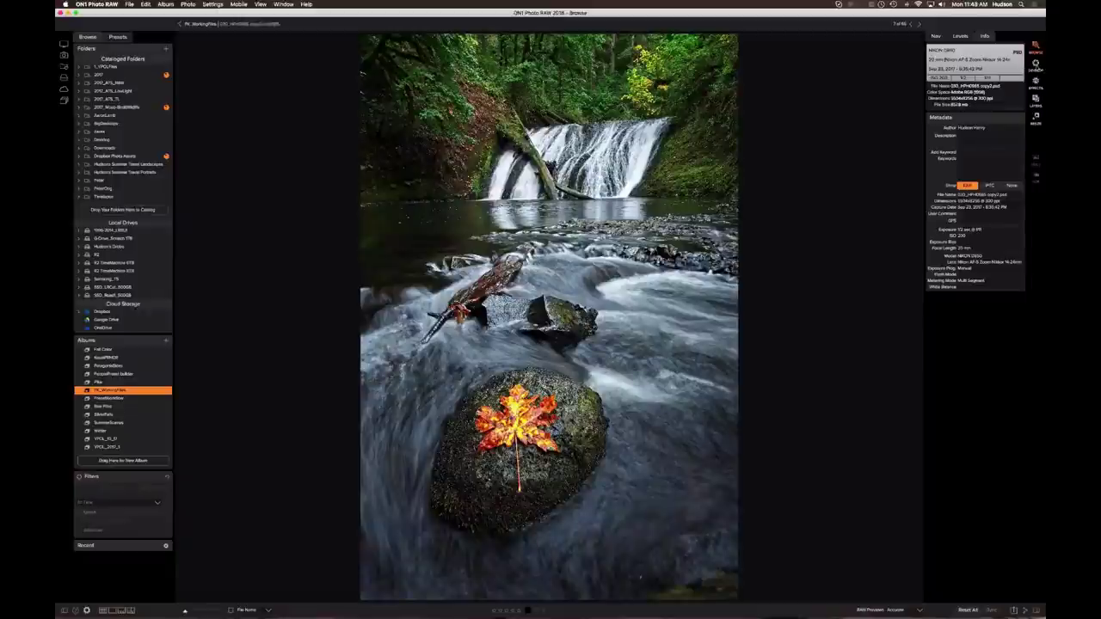
# - Open the waterfall photo in Develop and retouch white foam specks on the dark pool with a small Retouch Brush
pyautogui.click(1036, 65)
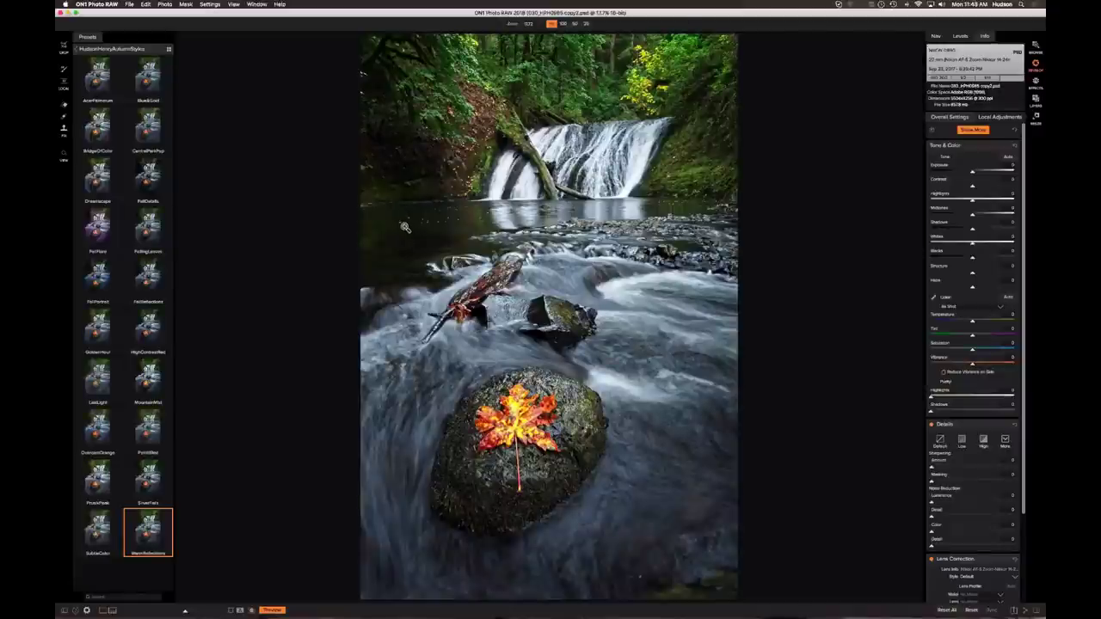
pyautogui.click(62, 119)
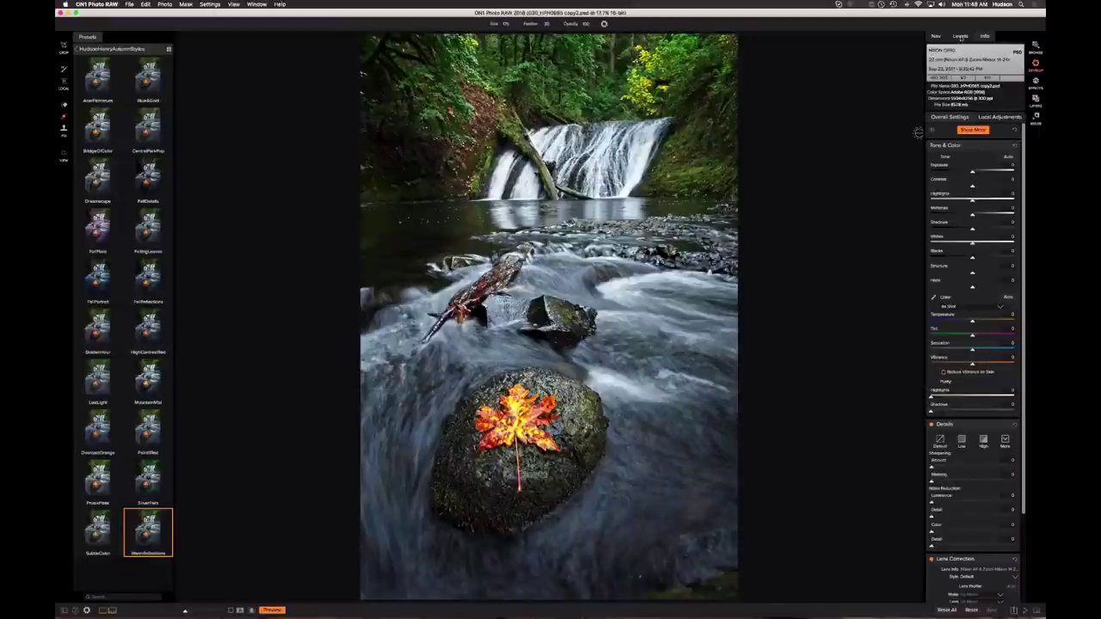
pyautogui.click(936, 37)
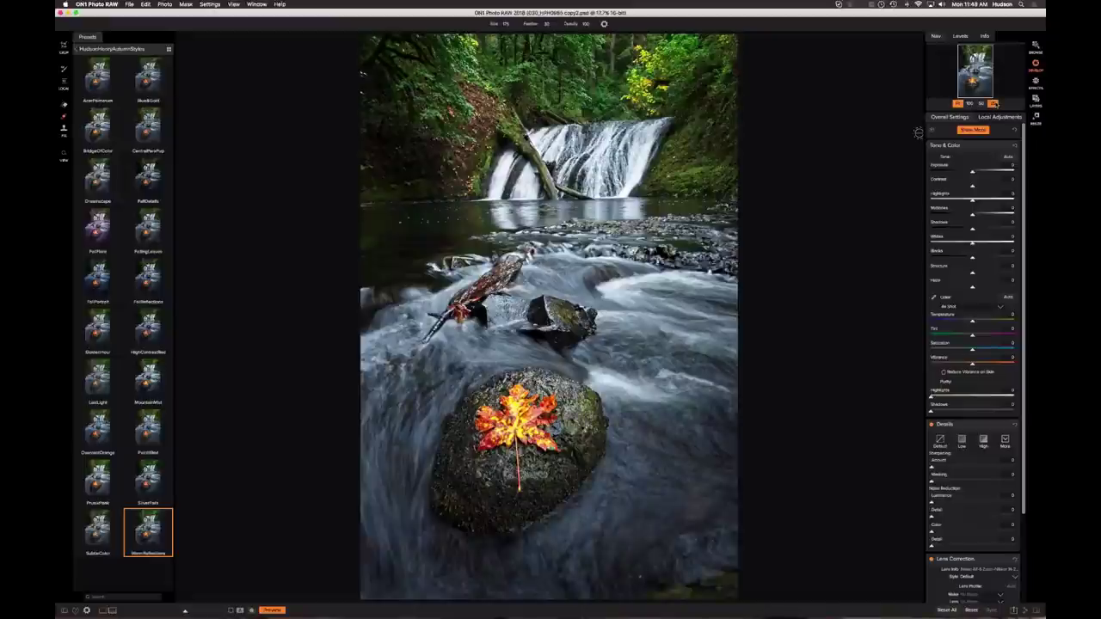
pyautogui.click(993, 103)
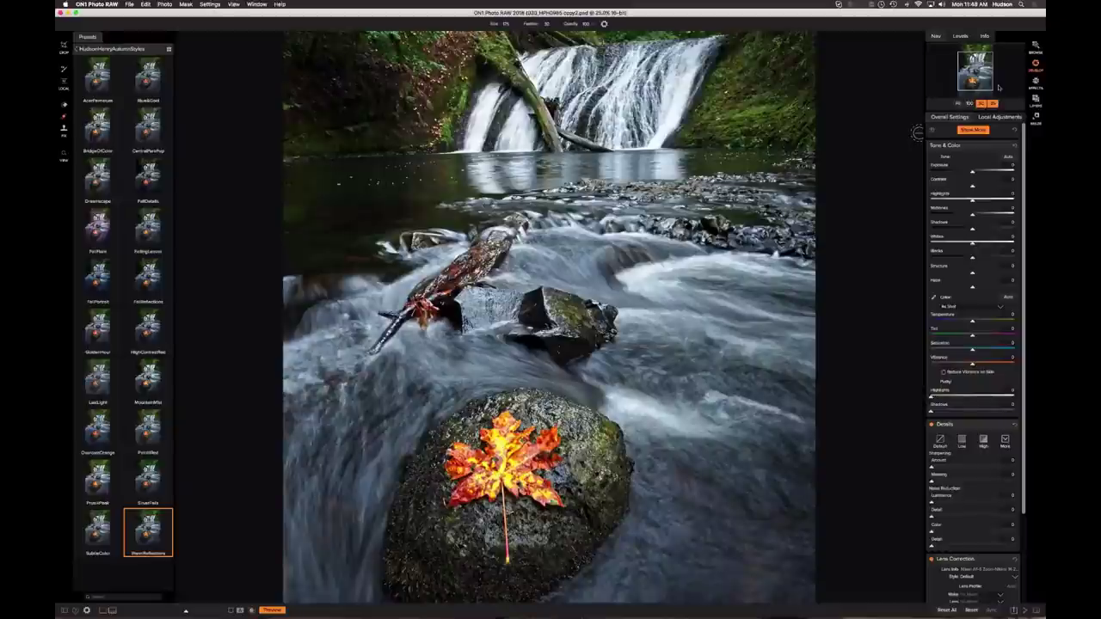
pyautogui.click(982, 103)
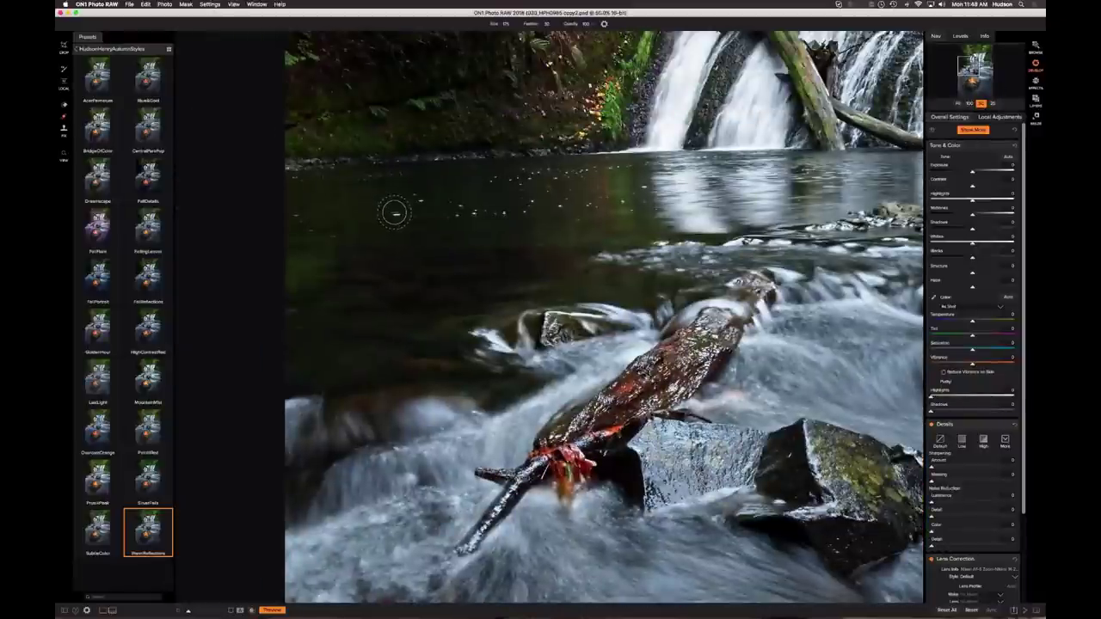
pyautogui.press('[')
pyautogui.press('[')
pyautogui.press('[')
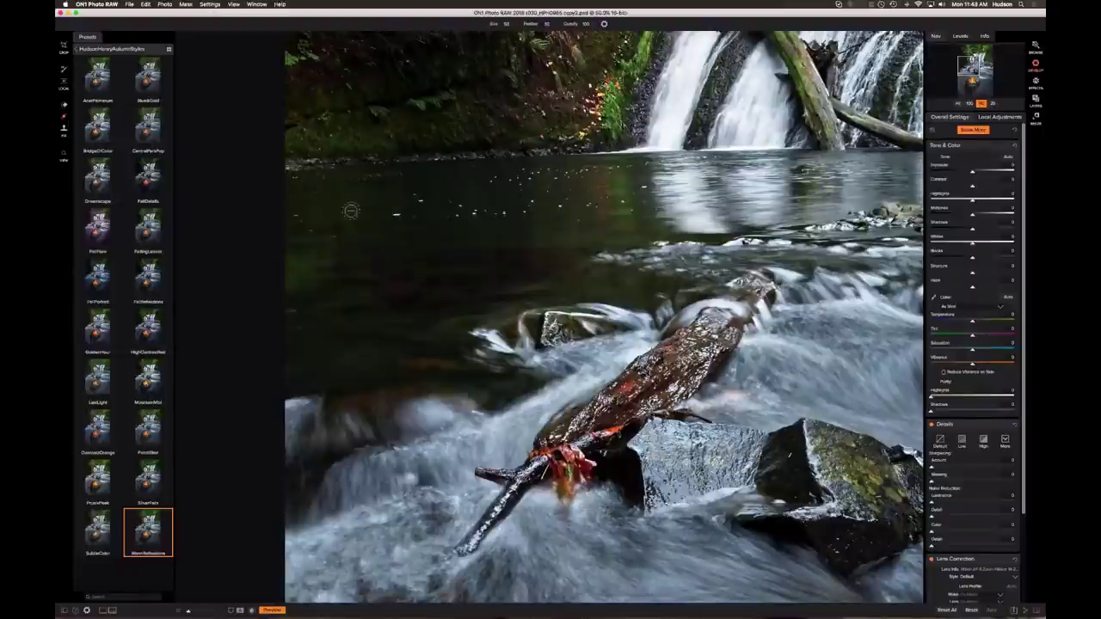
pyautogui.click(397, 214)
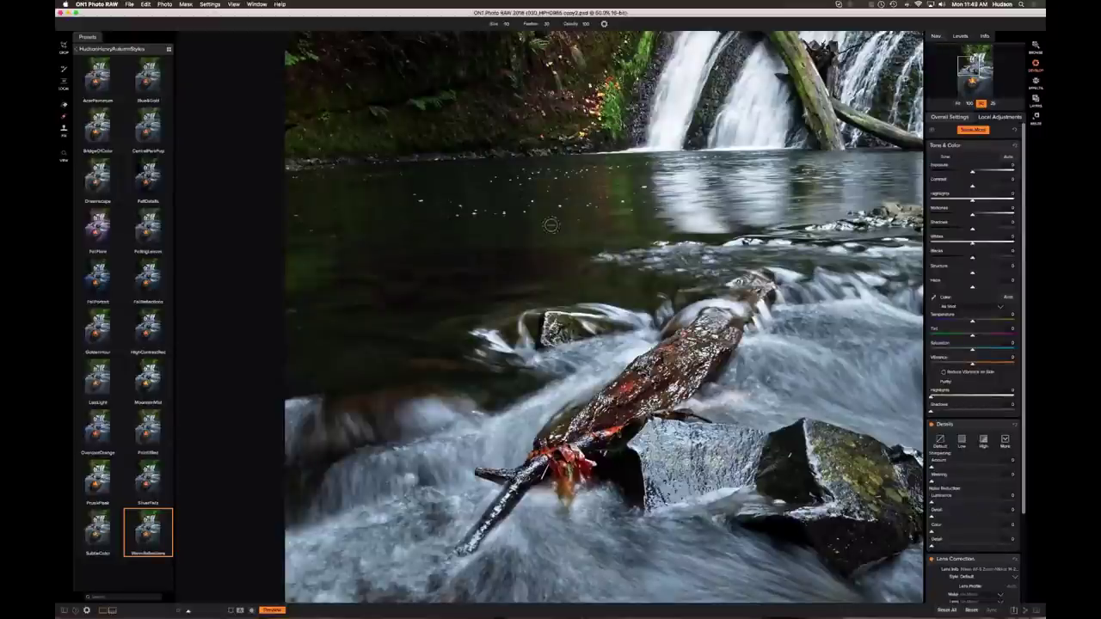
pyautogui.click(419, 201)
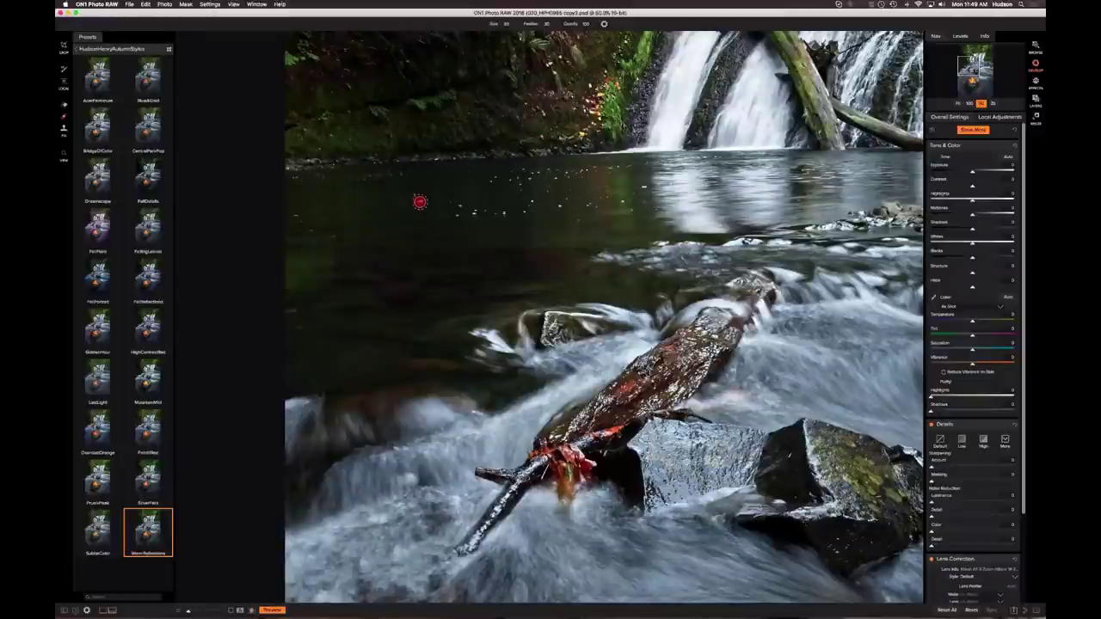
pyautogui.moveTo(419, 201); pyautogui.dragTo(559, 208)
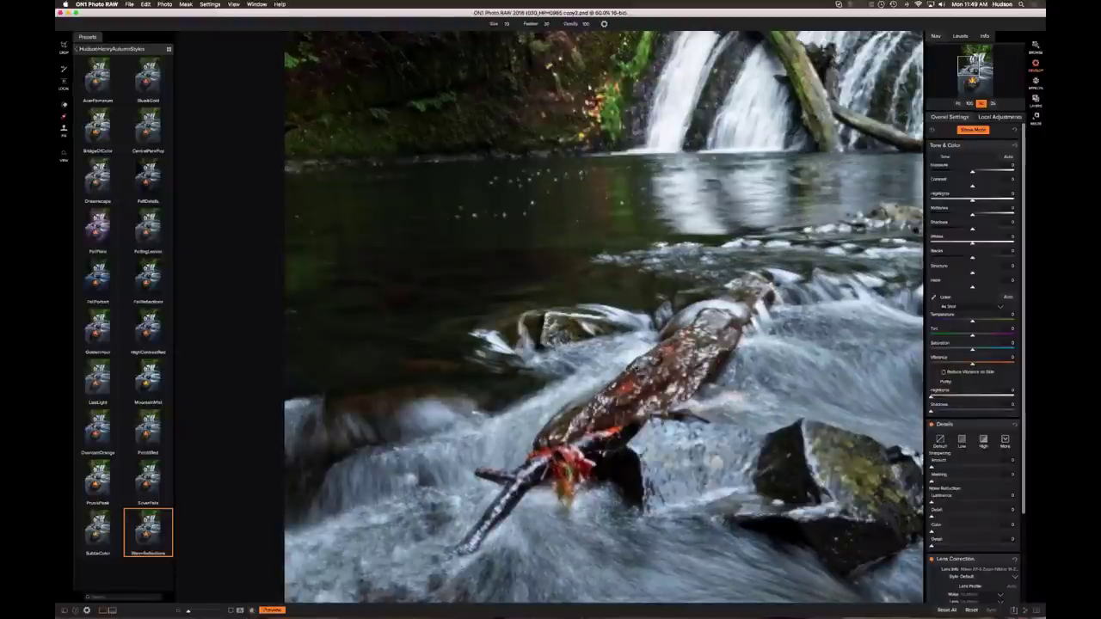
# - Remove the mossy rocks in the lower-right corner of the waterfall photo with an enlarged Perfect Eraser brush
pyautogui.scroll(-5, 549, 316)
pyautogui.hscroll(4, 548, 317)
pyautogui.scroll(10, 492, 273)
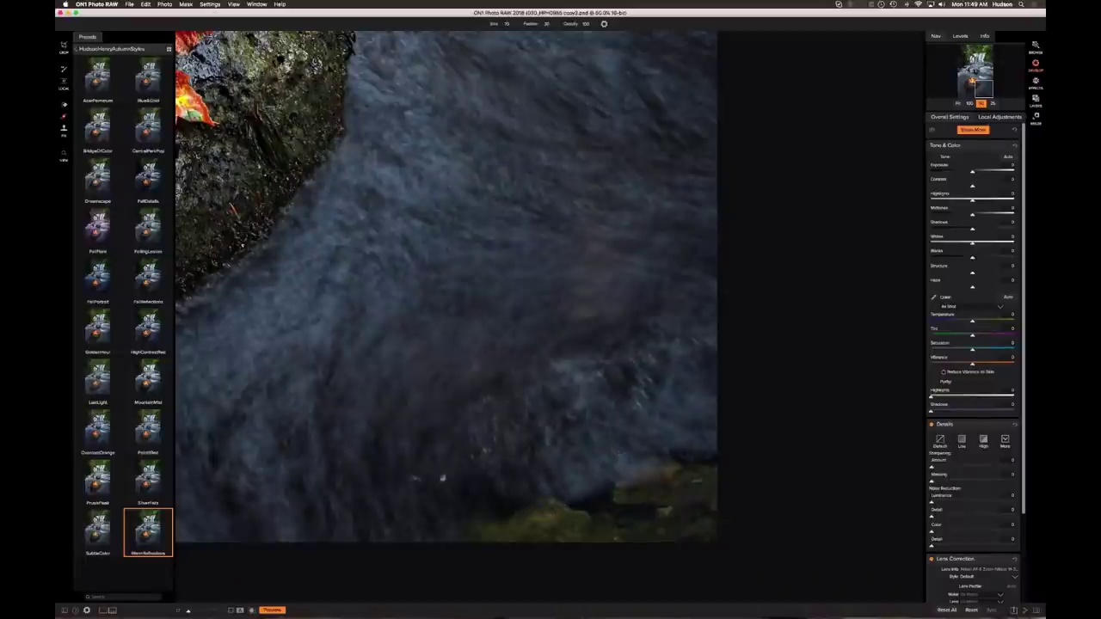
pyautogui.click(65, 105)
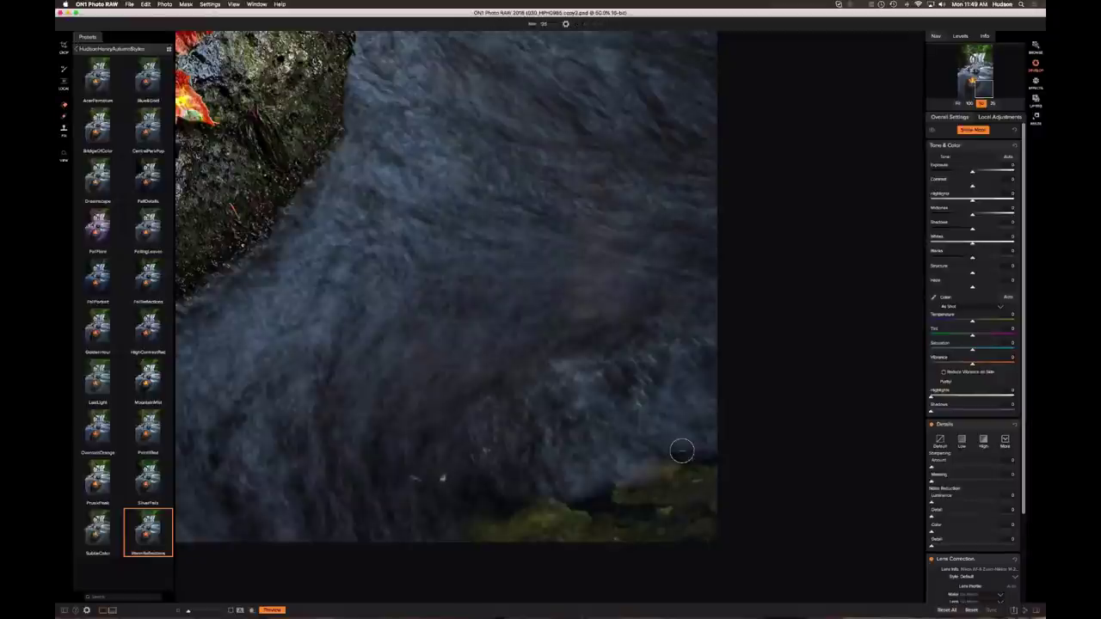
pyautogui.press(']')
pyautogui.press(']')
pyautogui.press(']')
pyautogui.press(']')
pyautogui.press(']')
pyautogui.press(']')
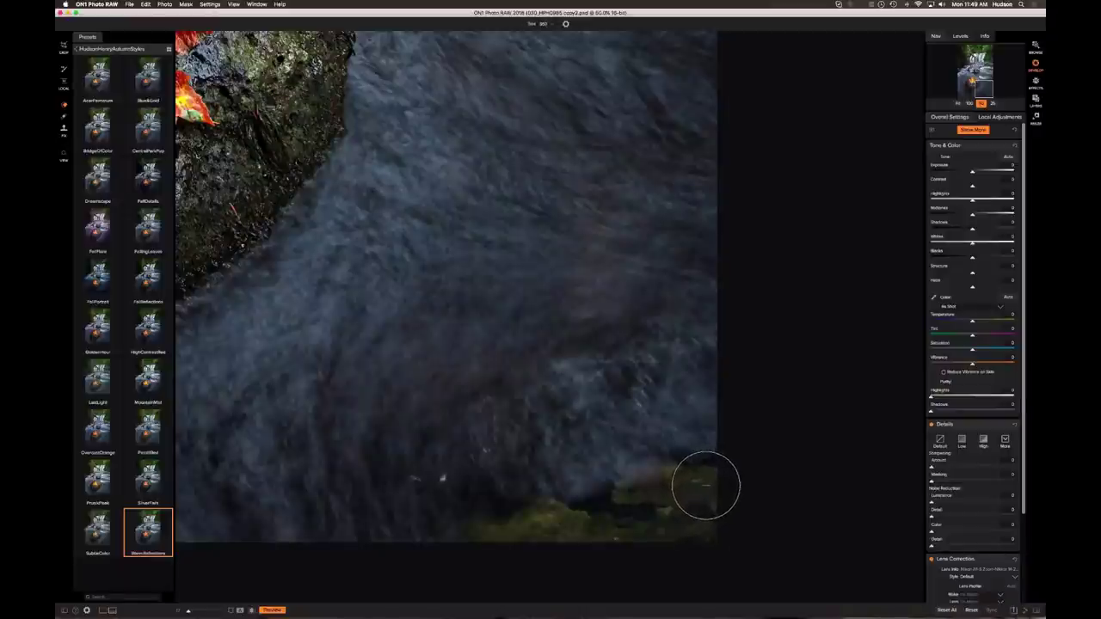
pyautogui.moveTo(705, 486)
pyautogui.mouseDown()
pyautogui.moveTo(632, 488)
pyautogui.moveTo(686, 504)
pyautogui.moveTo(705, 529)
pyautogui.moveTo(557, 521)
pyautogui.moveTo(485, 533)
pyautogui.moveTo(466, 550)
pyautogui.moveTo(557, 531)
pyautogui.mouseUp()
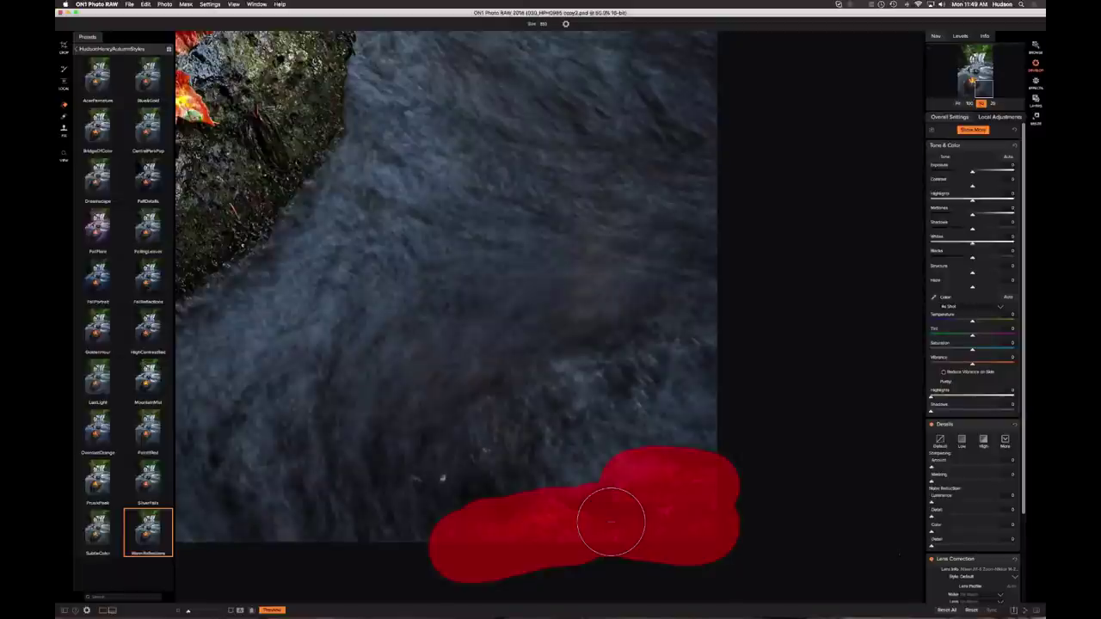
pyautogui.press('super+m')
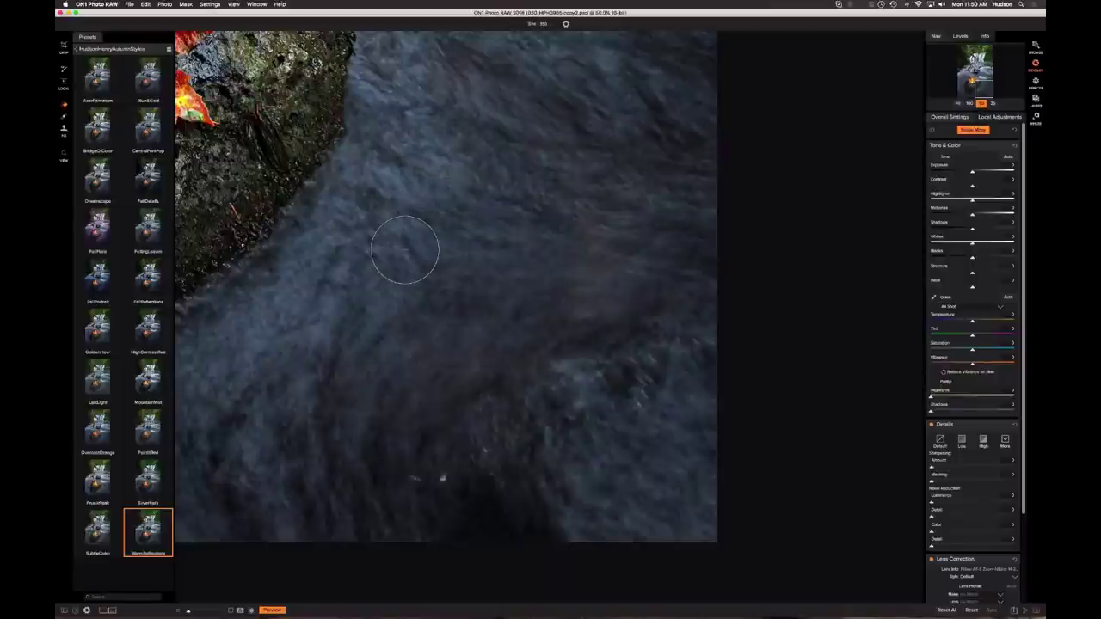
# - Erase the small orange twig on the leaf's boulder with a much smaller Perfect Eraser brush
pyautogui.press('[')
pyautogui.press('[')
pyautogui.press('[')
pyautogui.press('[')
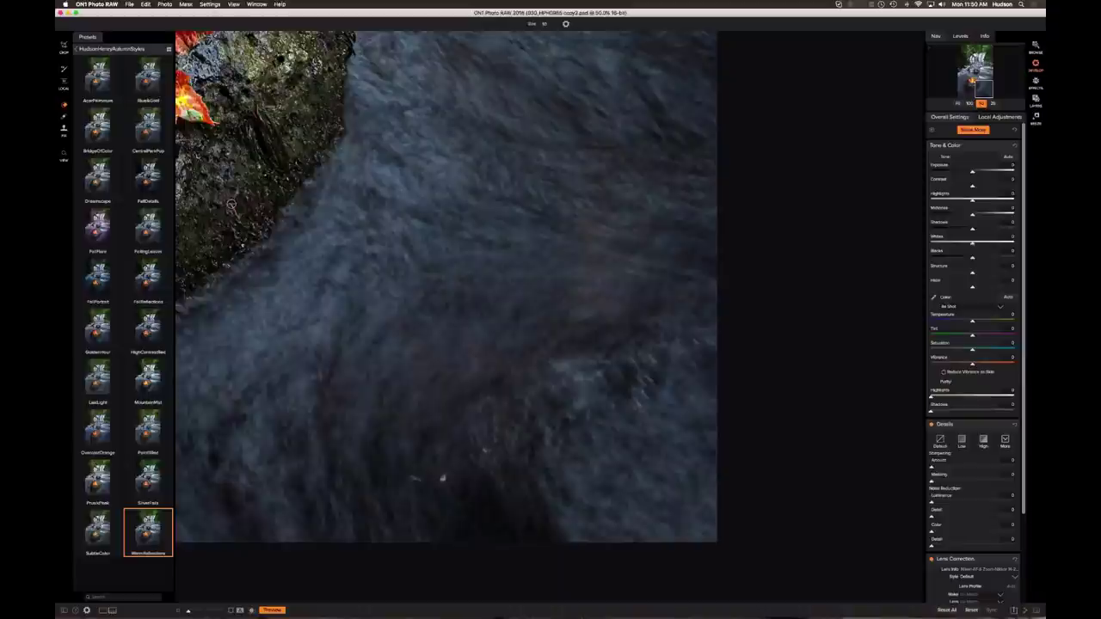
pyautogui.moveTo(230, 205); pyautogui.dragTo(235, 214)
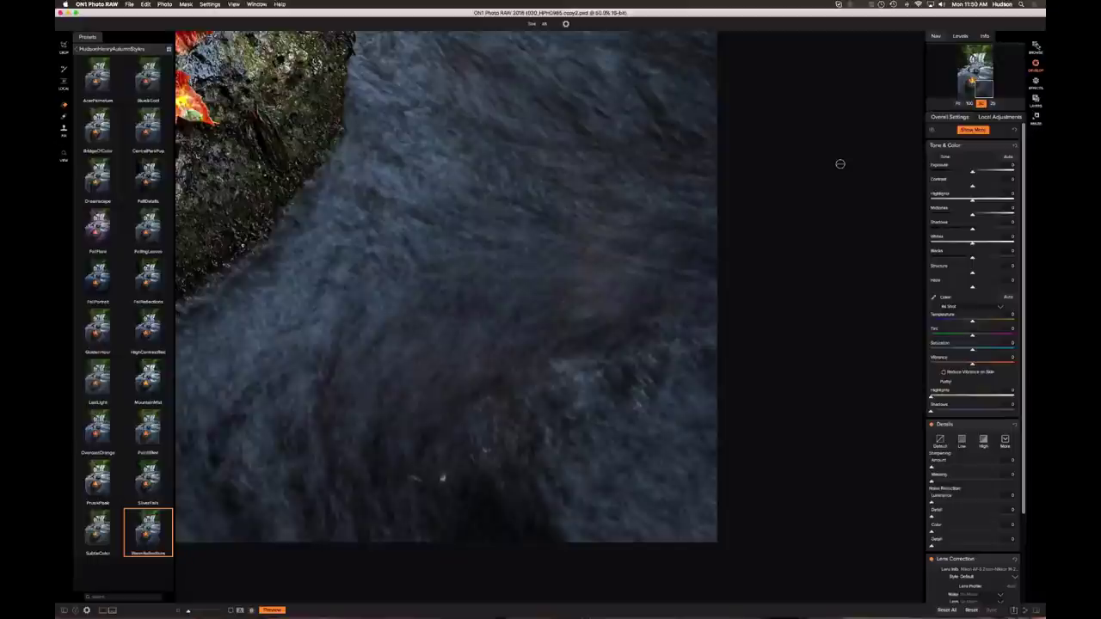
# - Return to the Browse thumbnails, open the night portrait with the baby in the pepper costume enlarged, and show its camera information
pyautogui.click(1036, 45)
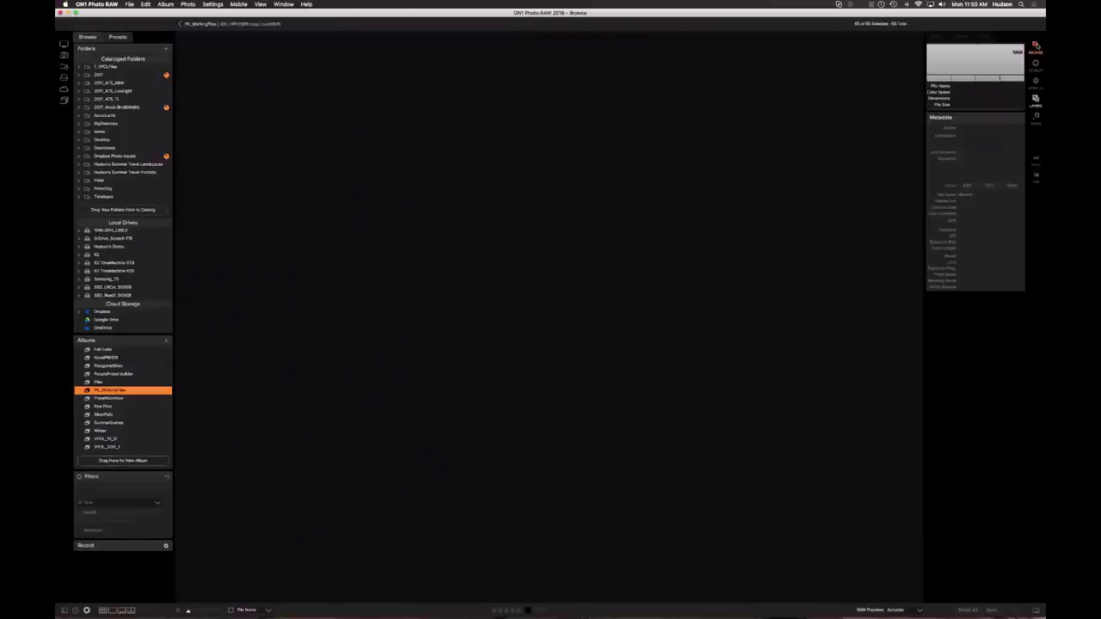
pyautogui.press('g')
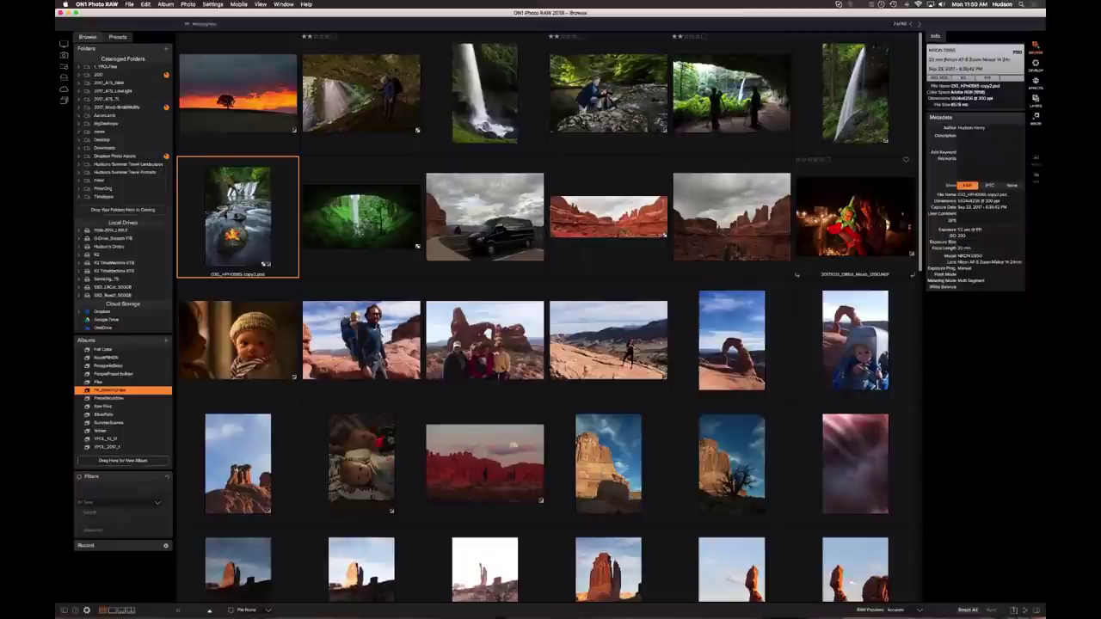
pyautogui.click(800, 270)
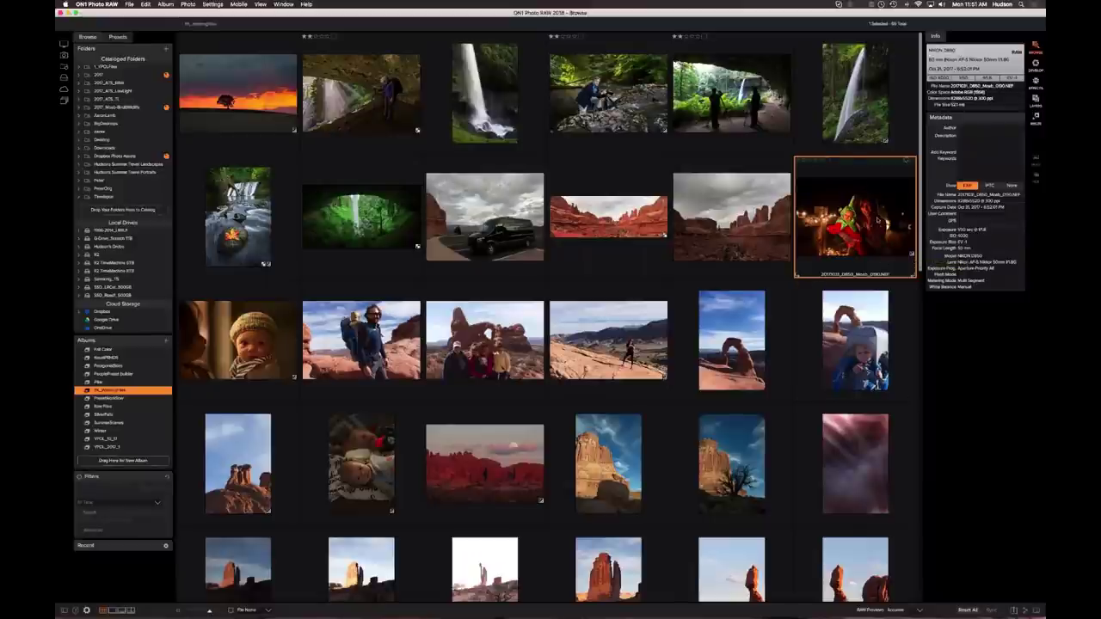
pyautogui.press('d')
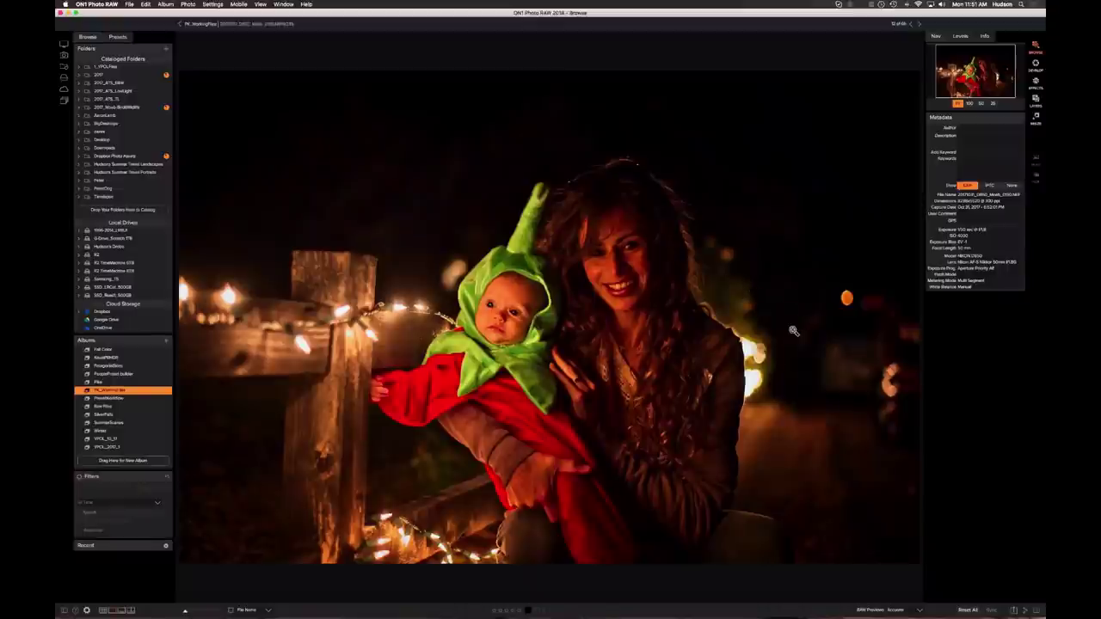
pyautogui.press('super+k')
pyautogui.press('Escape')
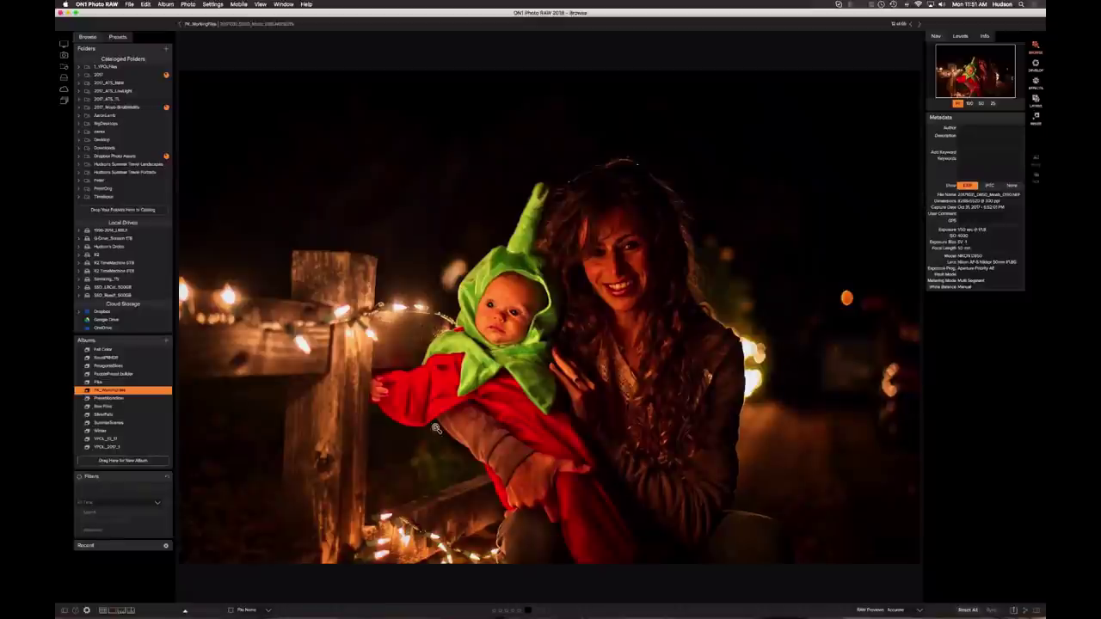
pyautogui.click(983, 36)
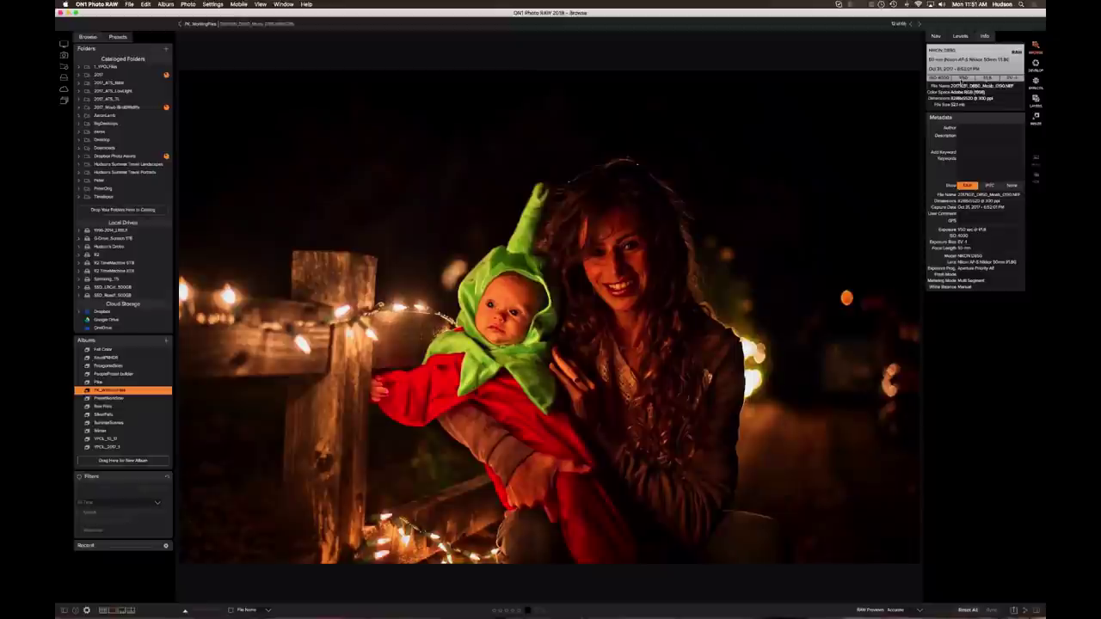
# - Zoom in and out on the baby's and the woman's faces to examine the image noise
pyautogui.click(440, 297)
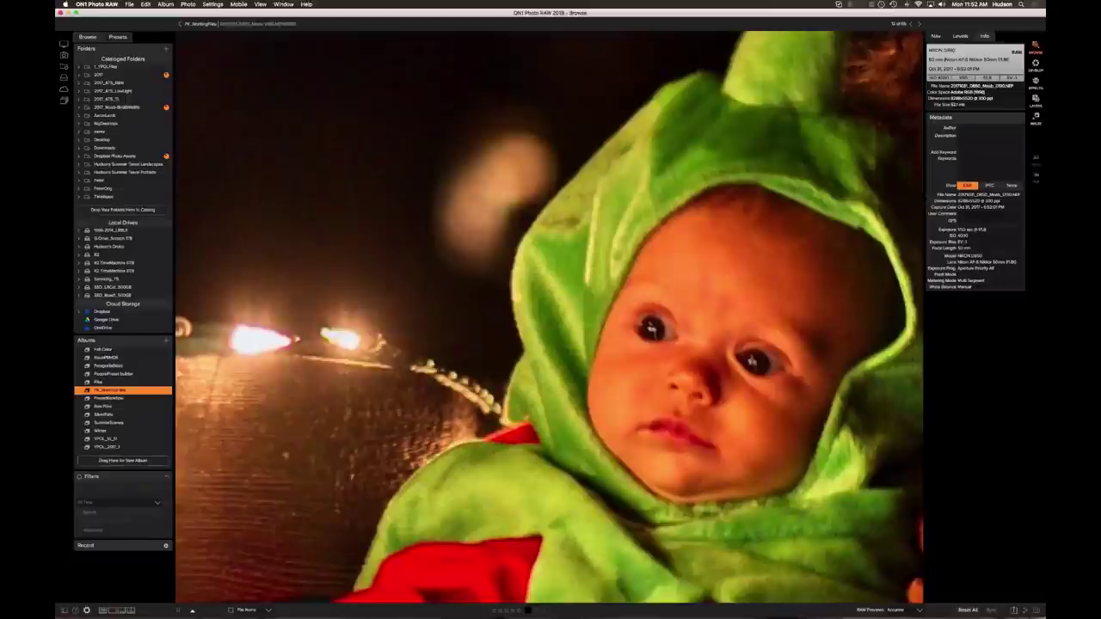
pyautogui.click(849, 309)
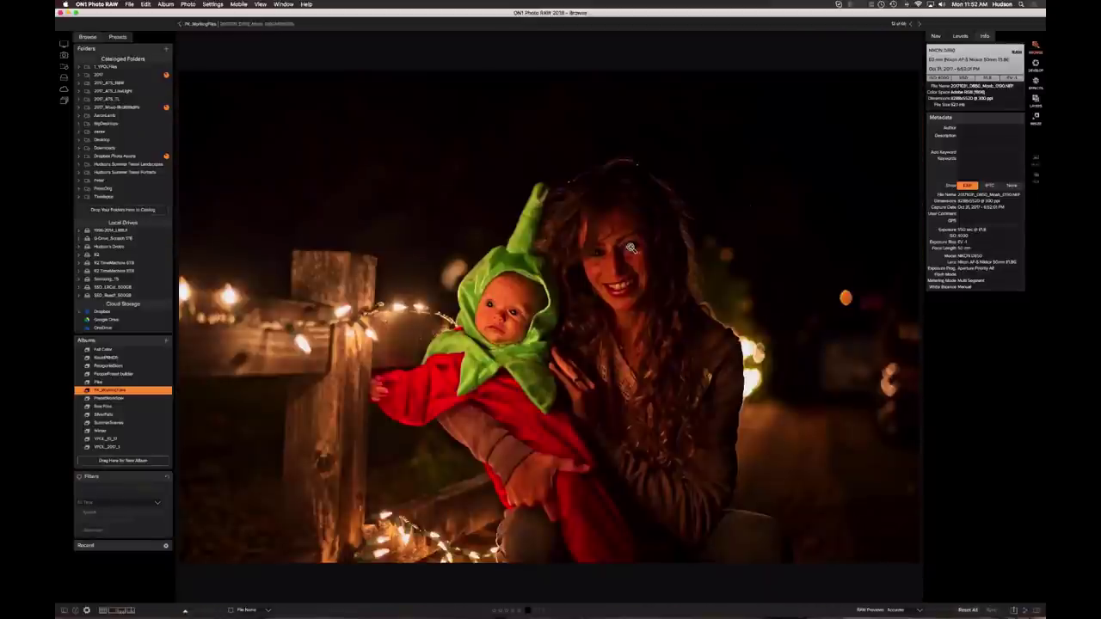
pyautogui.click(630, 249)
pyautogui.click(703, 291)
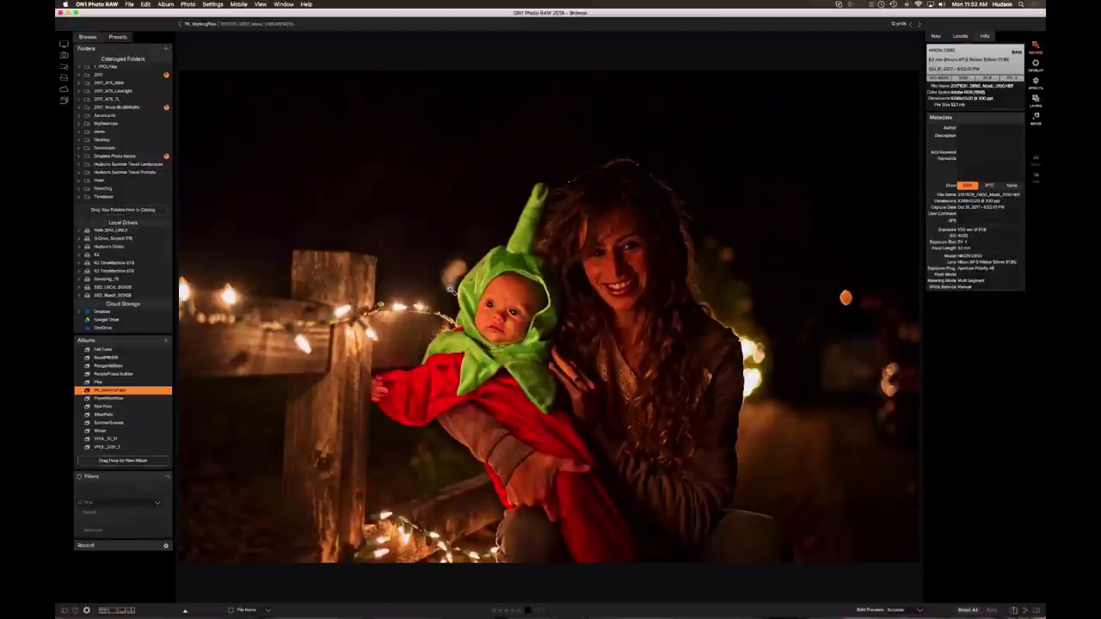
pyautogui.moveTo(450, 289); pyautogui.dragTo(449, 289)
# - Open the night portrait in Develop at 100% on the baby's face and raise Luminance noise reduction to about 45
pyautogui.click(1035, 65)
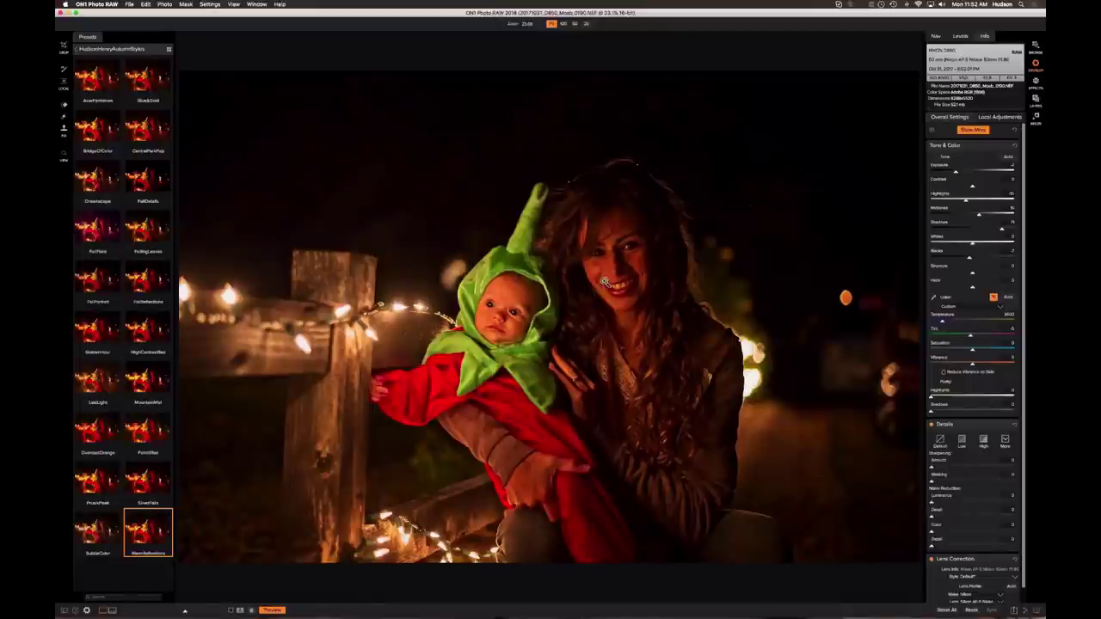
pyautogui.click(451, 286)
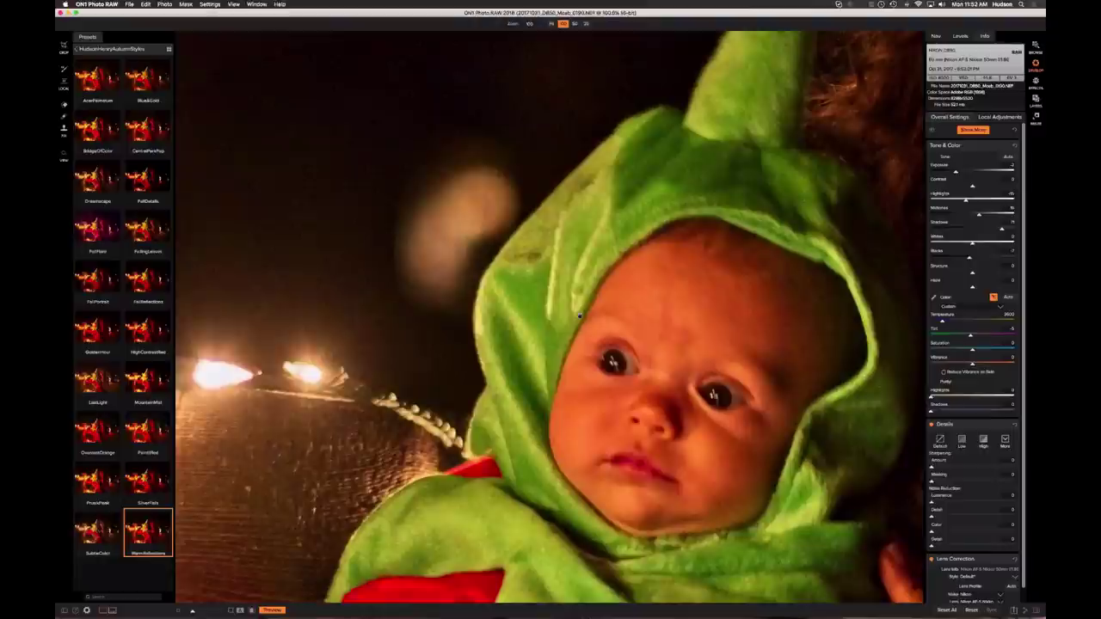
pyautogui.moveTo(528, 308); pyautogui.dragTo(550, 309)
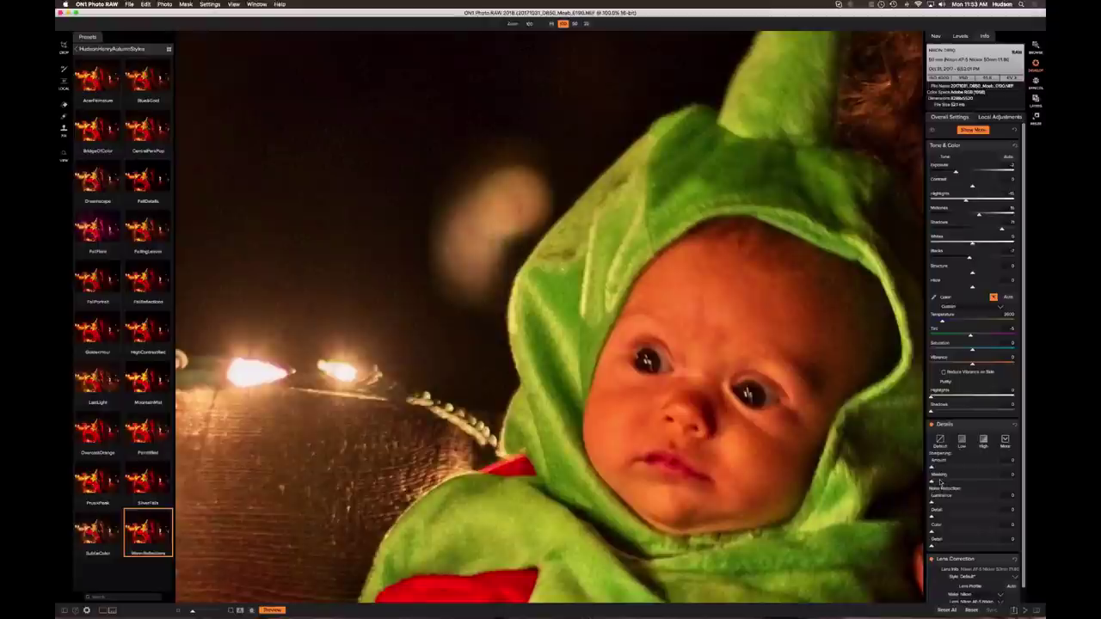
pyautogui.moveTo(932, 503); pyautogui.dragTo(970, 506)
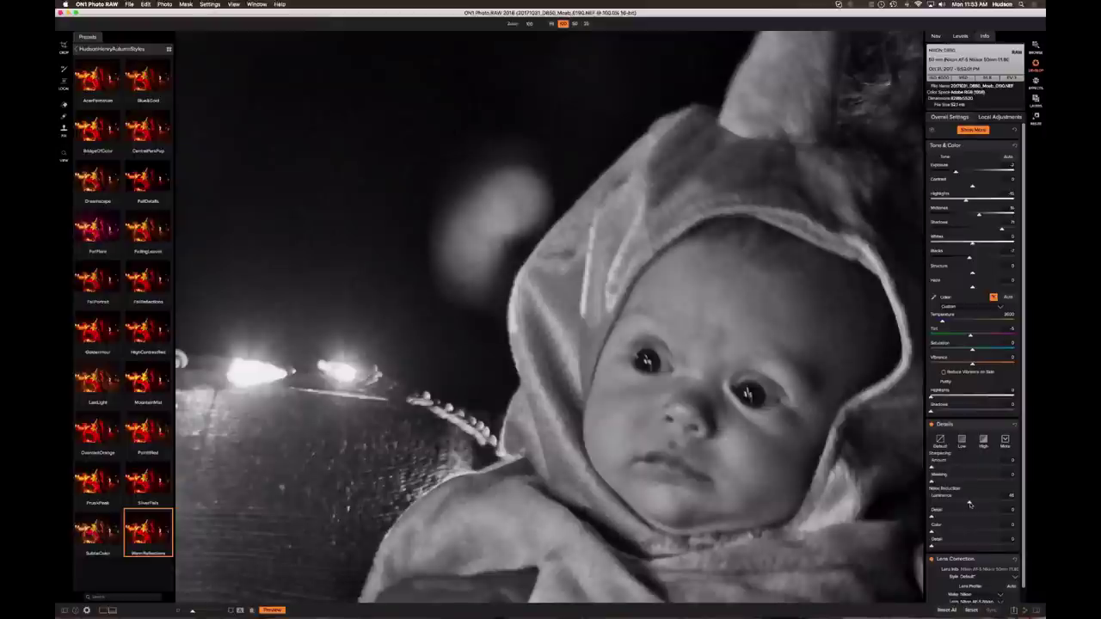
pyautogui.moveTo(970, 505); pyautogui.dragTo(970, 505)
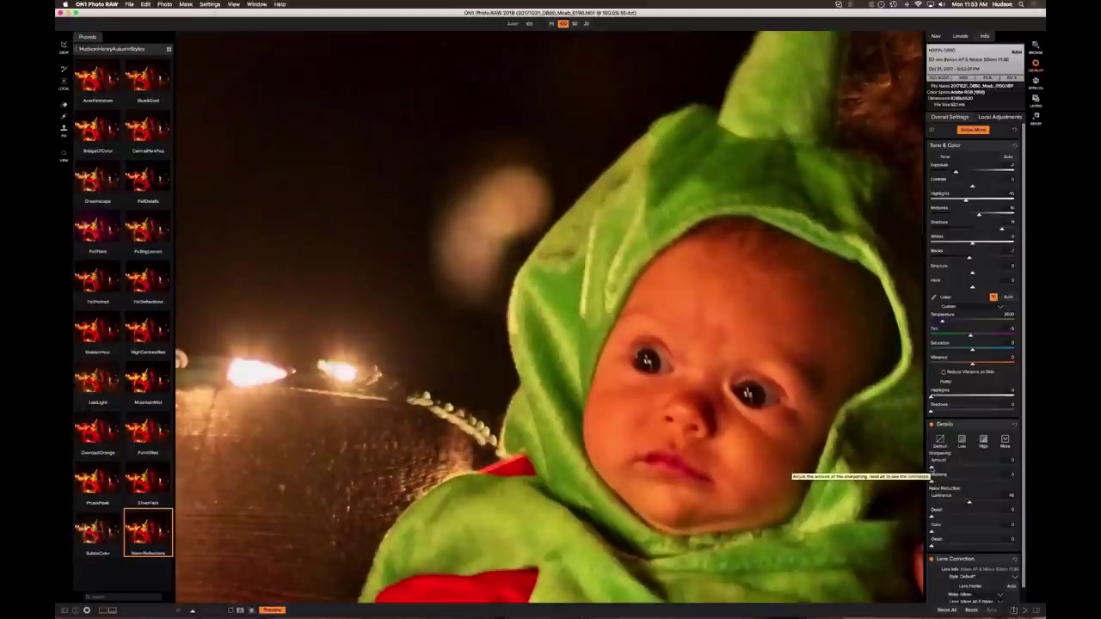
# - Set the Sharpening Amount to about 45 and its Masking to 2, checking the mask preview
pyautogui.moveTo(932, 468); pyautogui.dragTo(971, 472)
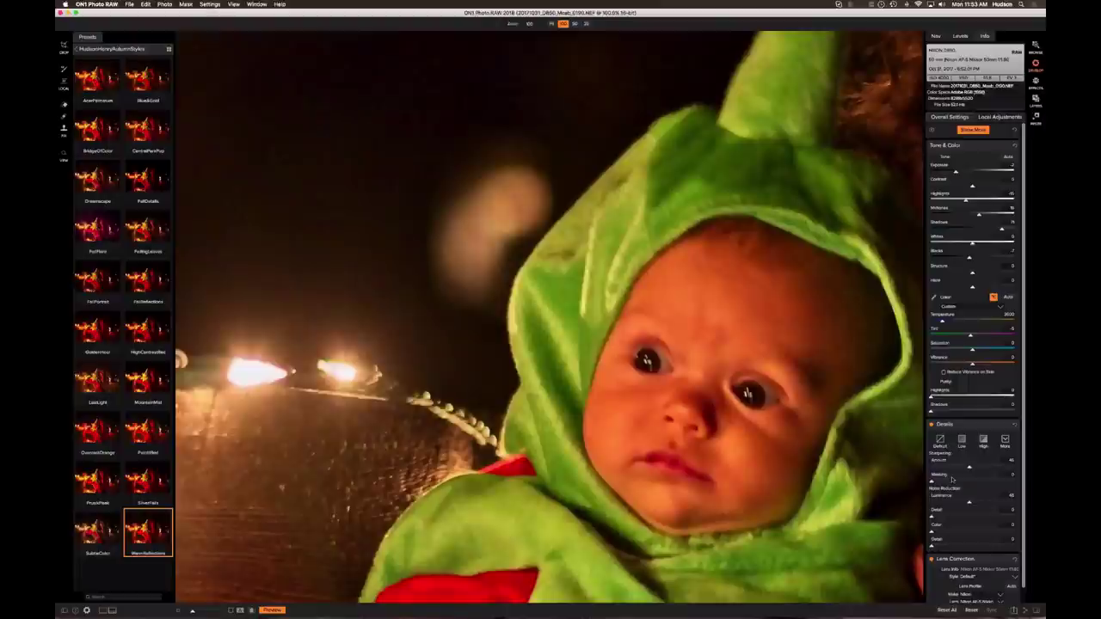
pyautogui.moveTo(932, 482); pyautogui.dragTo(934, 482)
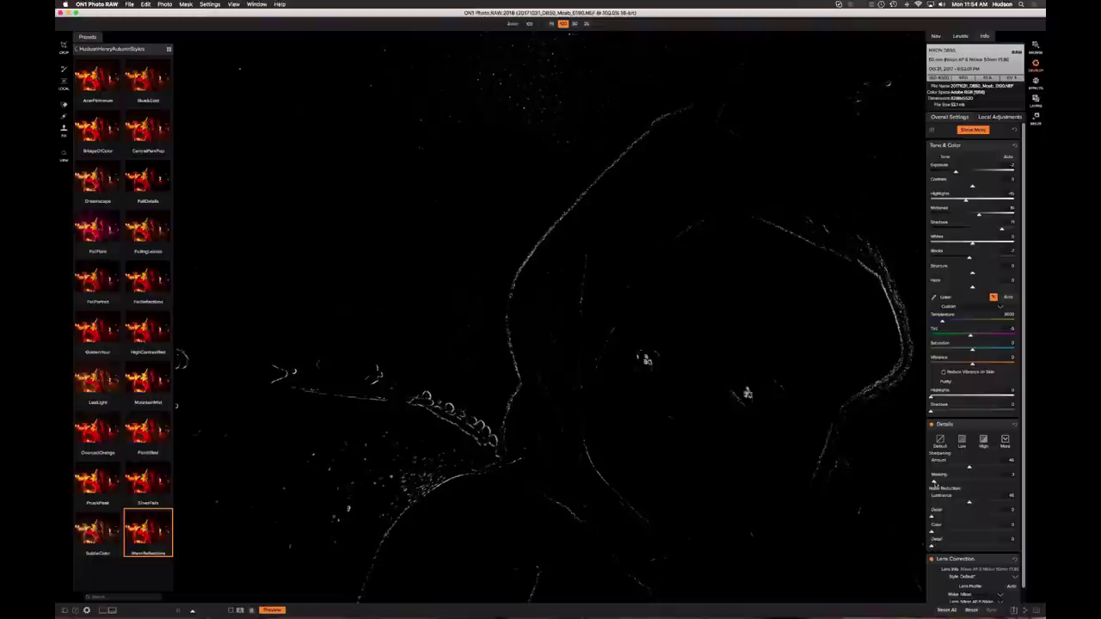
pyautogui.moveTo(936, 483); pyautogui.dragTo(929, 484)
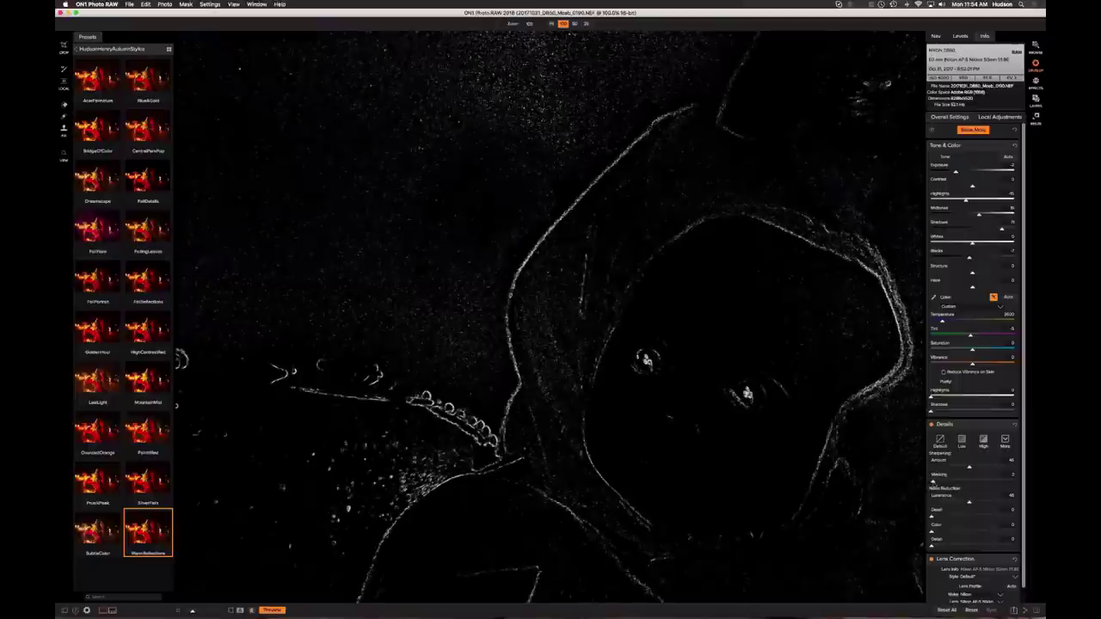
pyautogui.moveTo(933, 482); pyautogui.dragTo(932, 481)
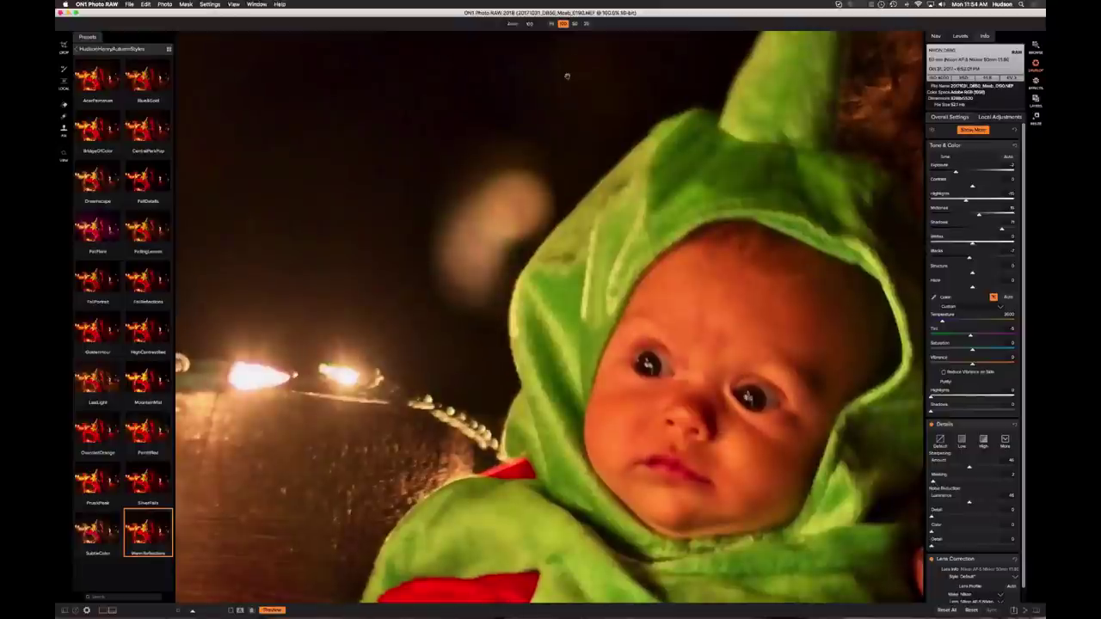
pyautogui.scroll(3, 688, 258)
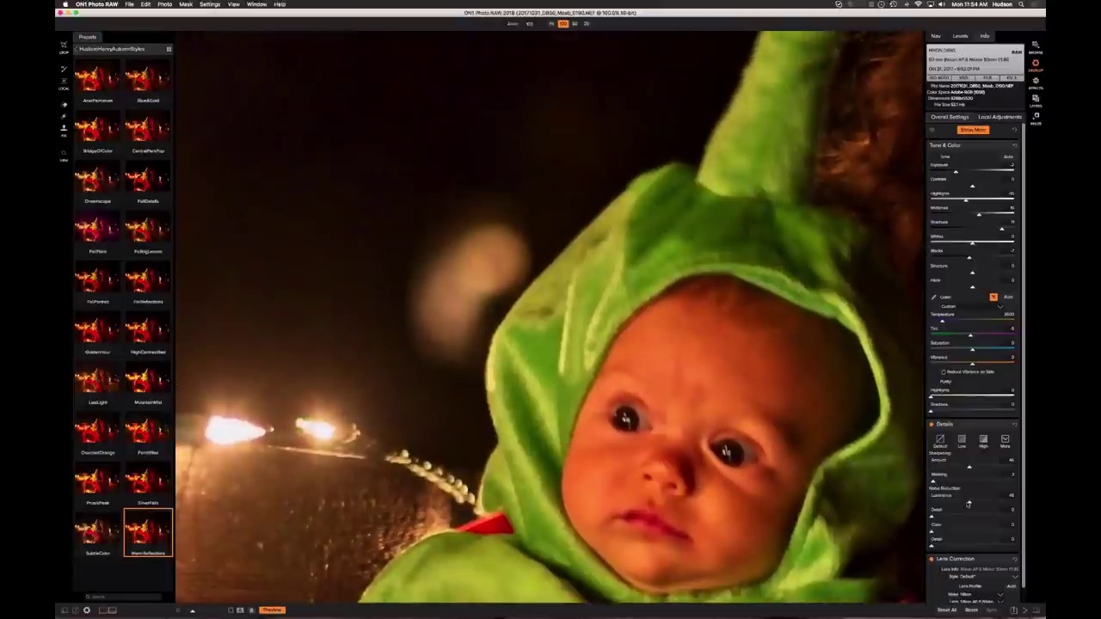
# - Raise Luminance noise reduction to about 63 and sharpening Masking to 4, comparing the photo with the Details adjustments off and on
pyautogui.moveTo(970, 504); pyautogui.dragTo(935, 483)
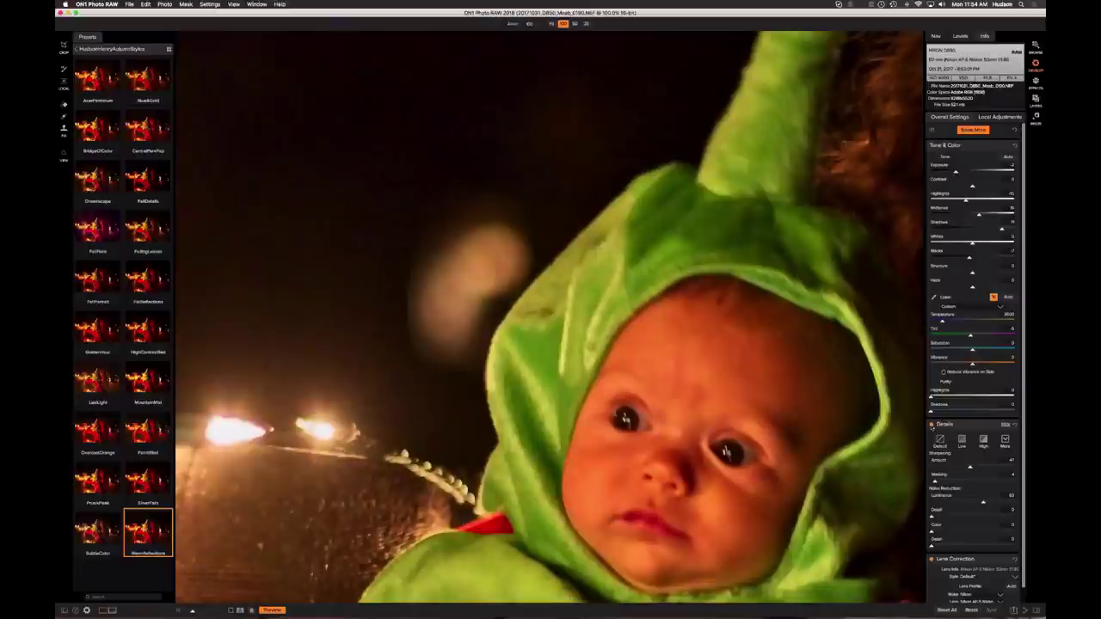
pyautogui.click(931, 425)
pyautogui.click(930, 425)
pyautogui.click(931, 425)
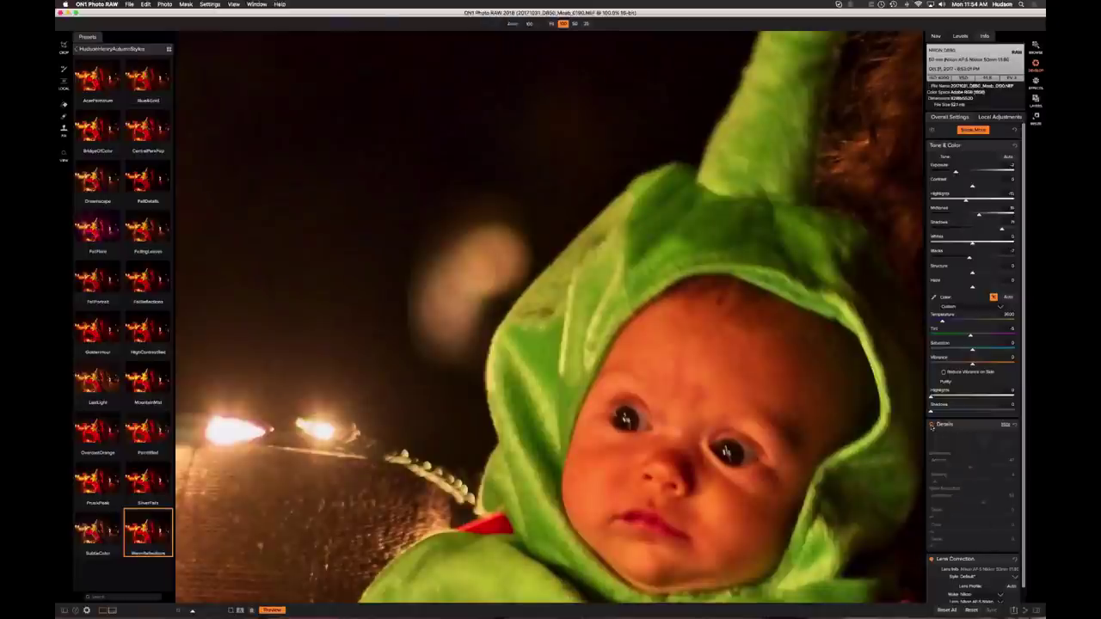
pyautogui.click(931, 425)
pyautogui.click(931, 425)
pyautogui.click(930, 425)
# - Set the Luminance noise reduction's Detail to about 18 and the Sharpening Amount to 57, ending with the whole portrait in view
pyautogui.moveTo(932, 517)
pyautogui.mouseDown()
pyautogui.moveTo(986, 517)
pyautogui.moveTo(919, 520)
pyautogui.moveTo(948, 519)
pyautogui.mouseUp()
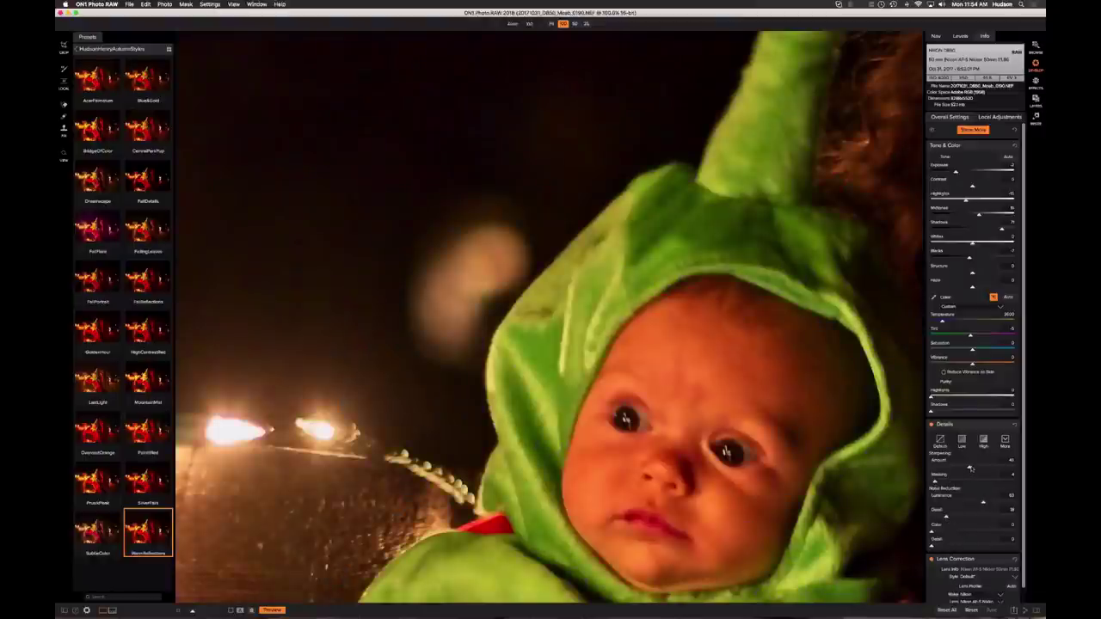
pyautogui.moveTo(970, 468); pyautogui.dragTo(978, 468)
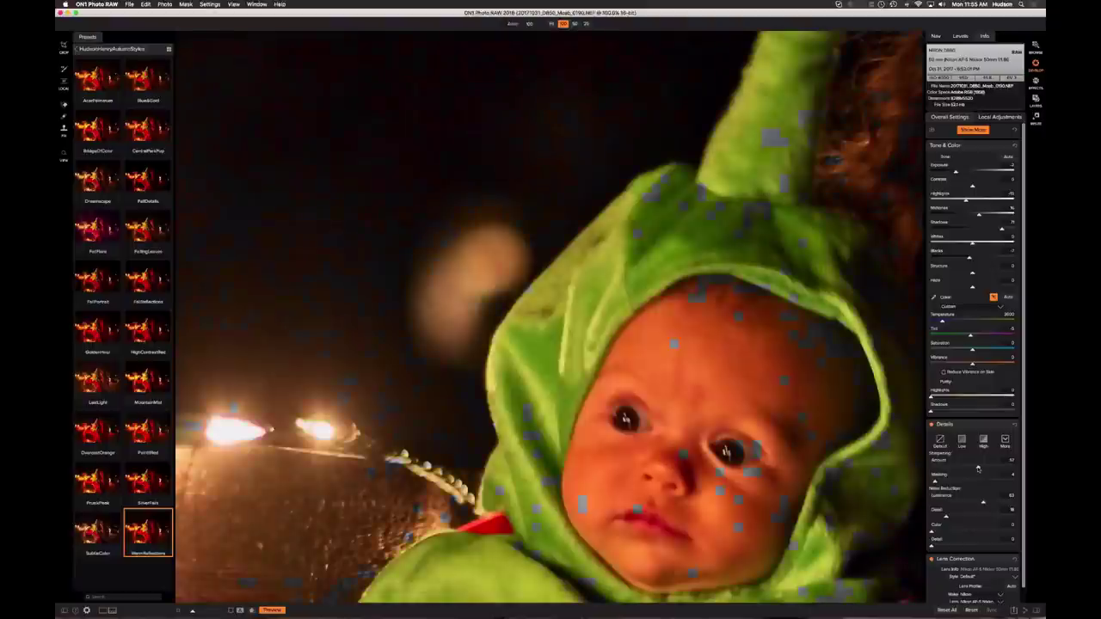
pyautogui.click(616, 378)
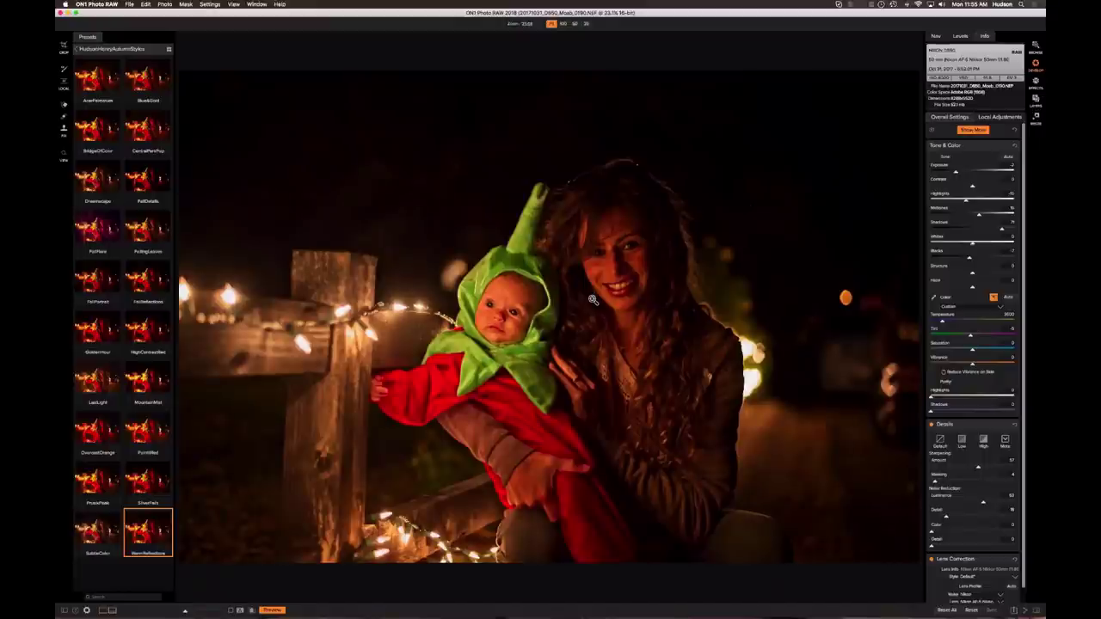
# - Show the navigator and examine the night portrait at 25%, 50% and 100% on the woman's face, ending with the whole photo
pyautogui.click(961, 37)
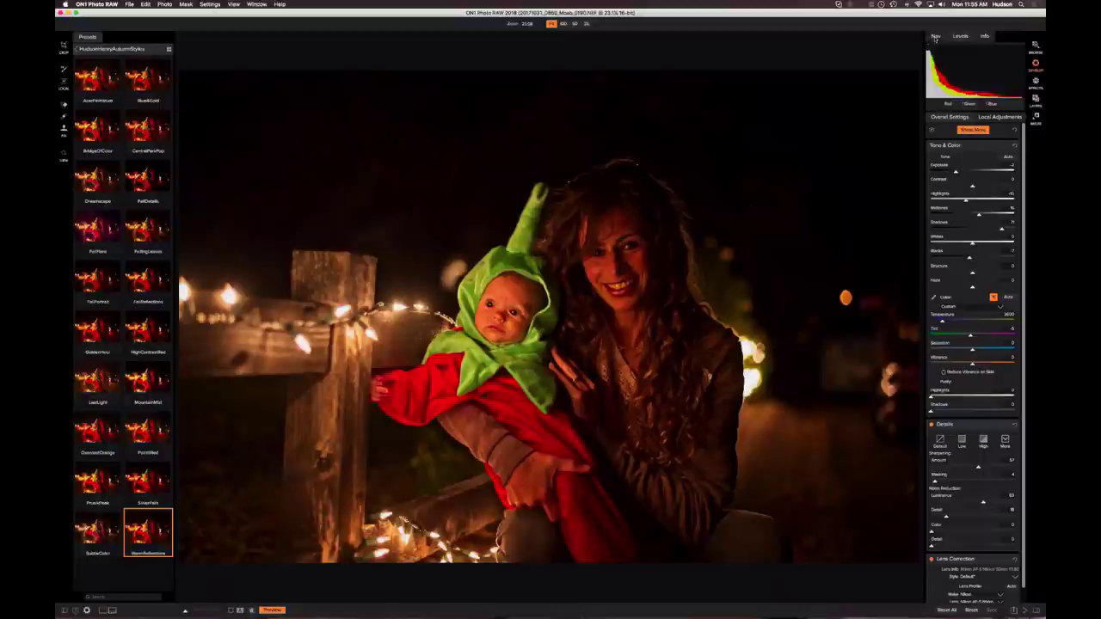
pyautogui.click(935, 37)
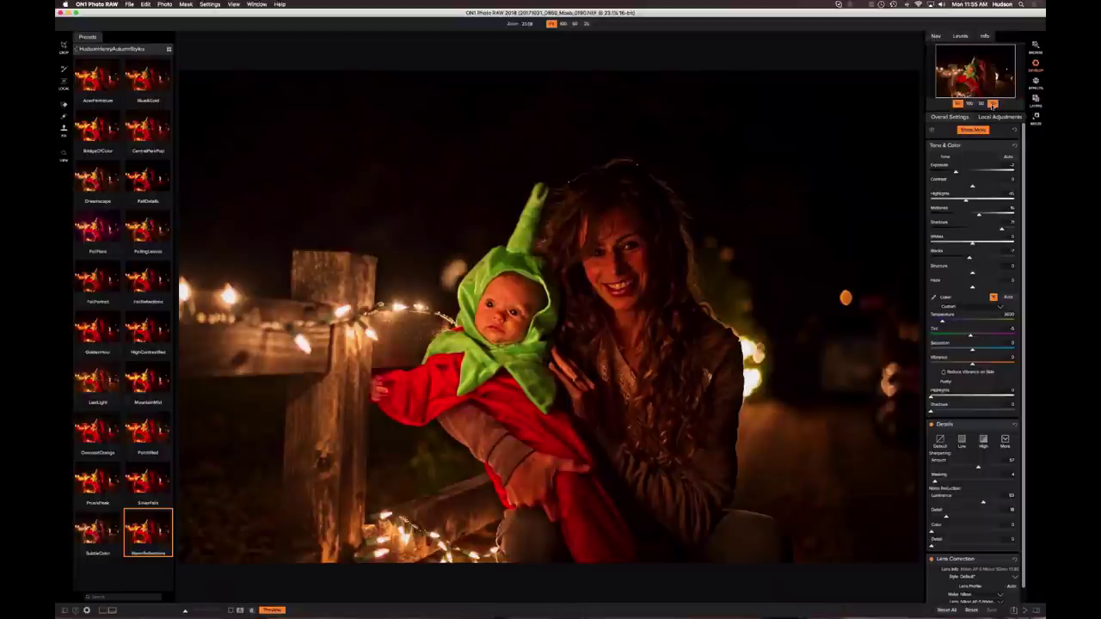
pyautogui.click(992, 104)
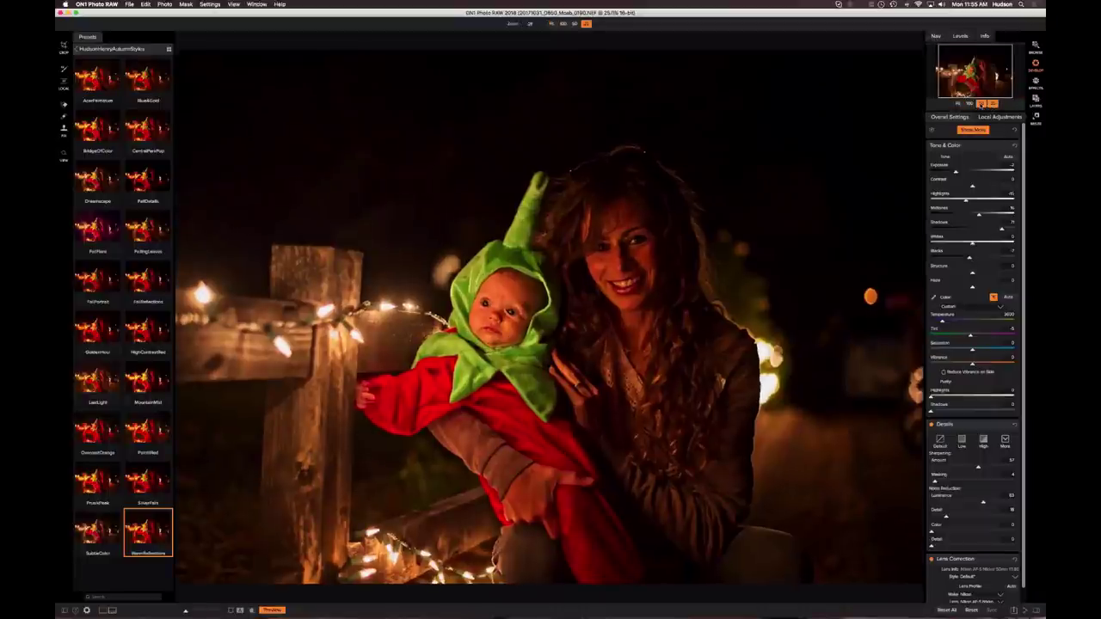
pyautogui.click(980, 104)
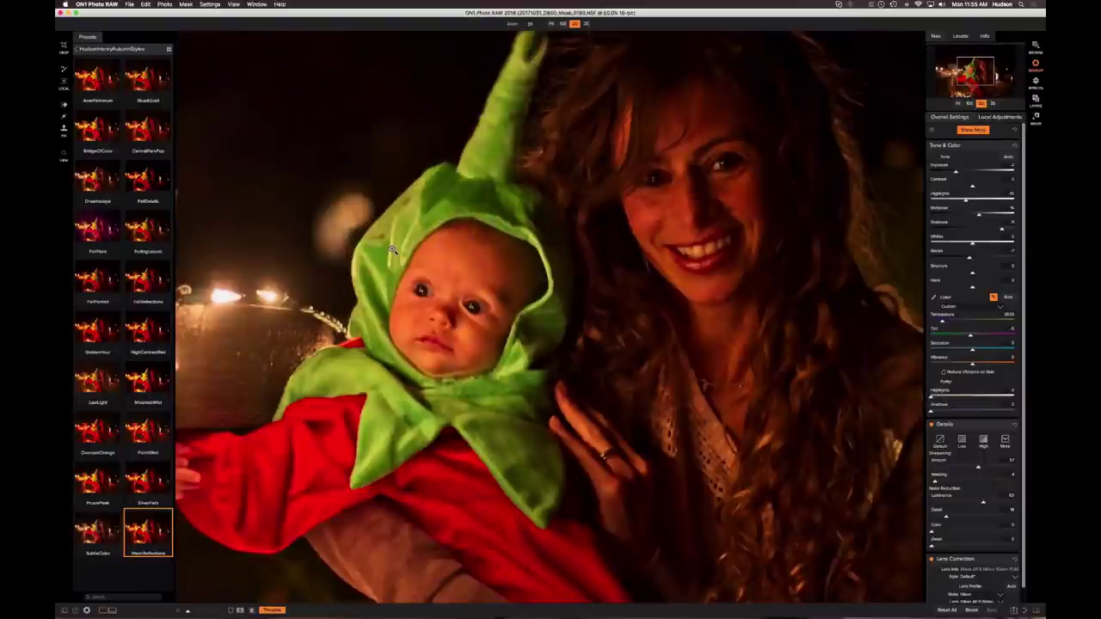
pyautogui.click(706, 177)
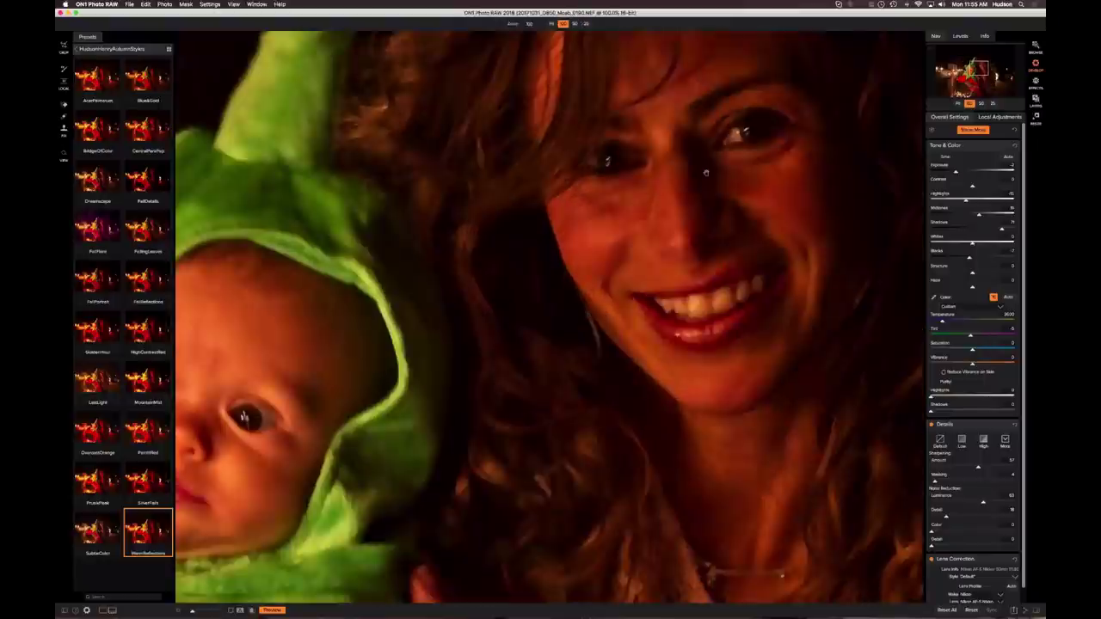
pyautogui.click(853, 149)
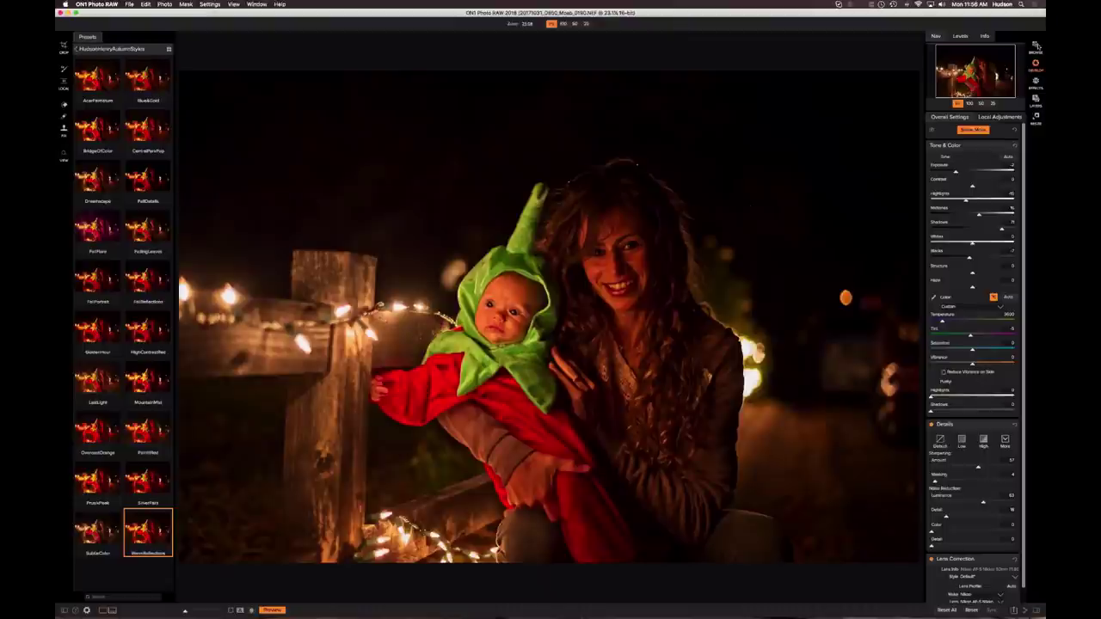
# - Return to the Browse thumbnails and open the red rock panorama enlarged
pyautogui.click(1037, 46)
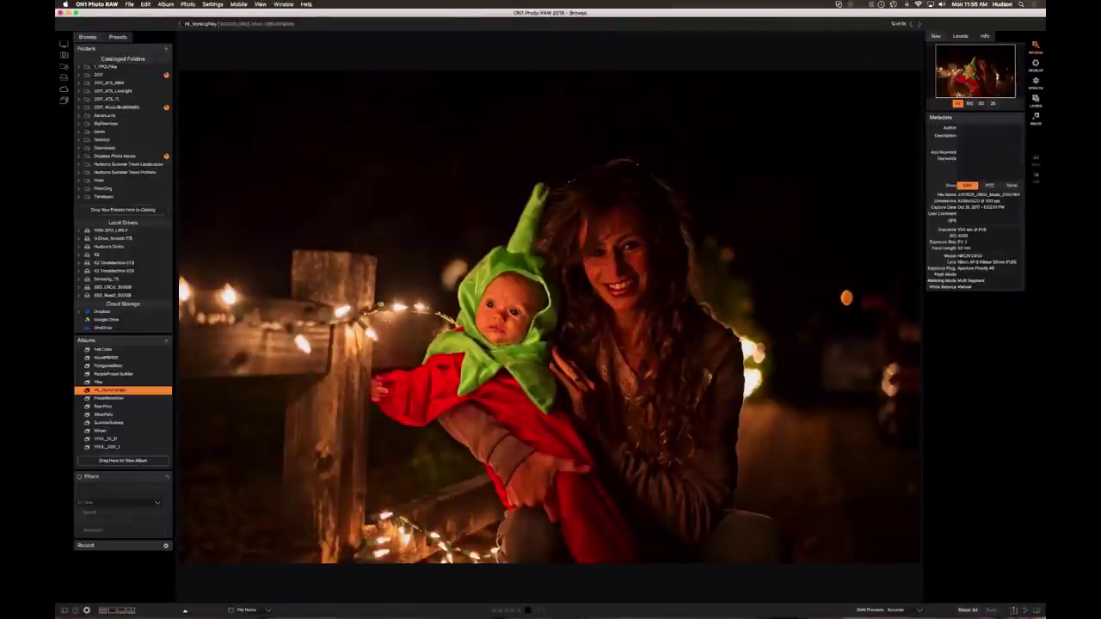
pyautogui.press('g')
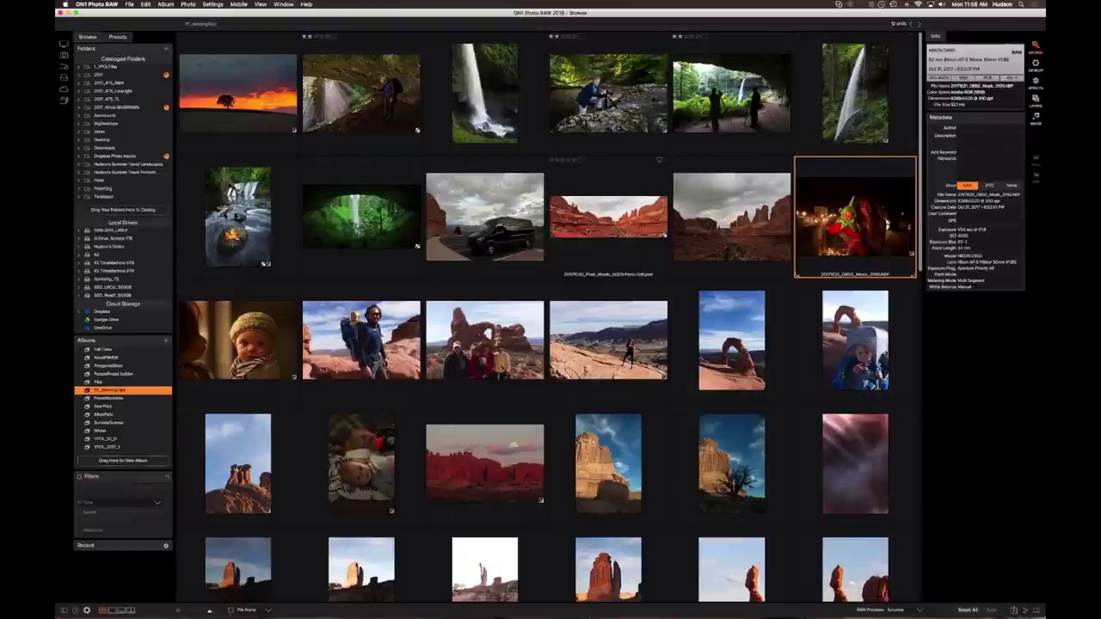
pyautogui.click(588, 228)
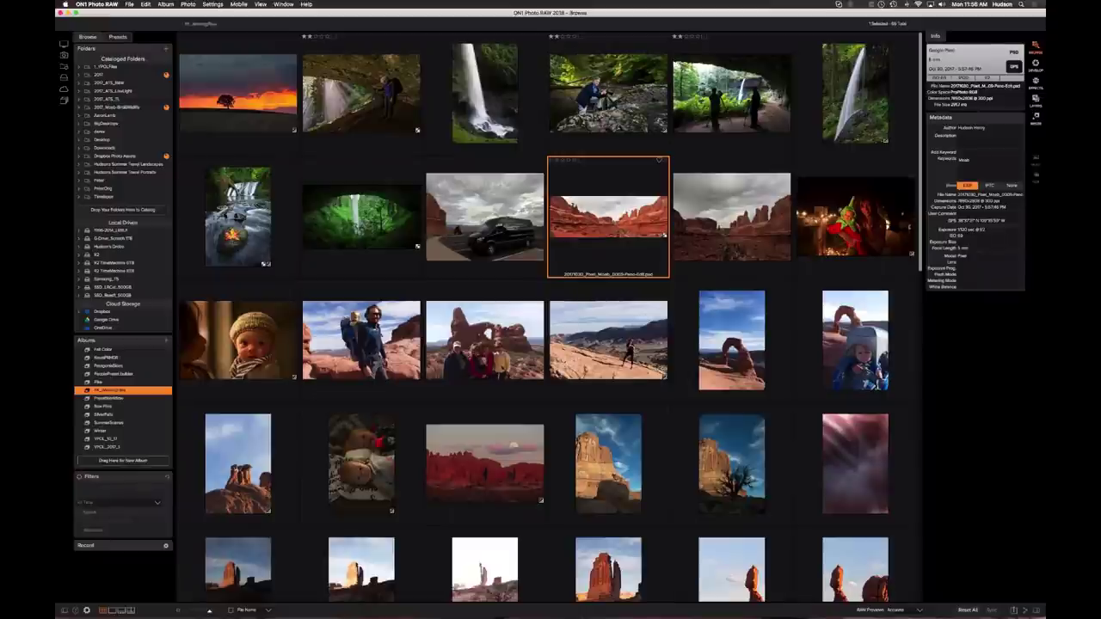
pyautogui.press('e')
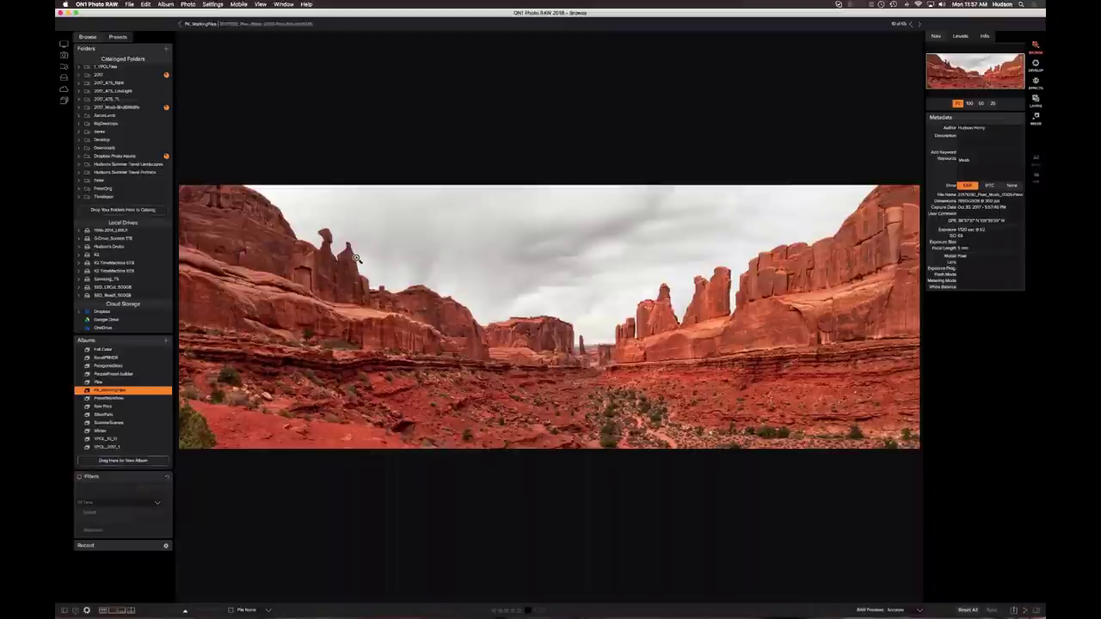
pyautogui.press('Right')
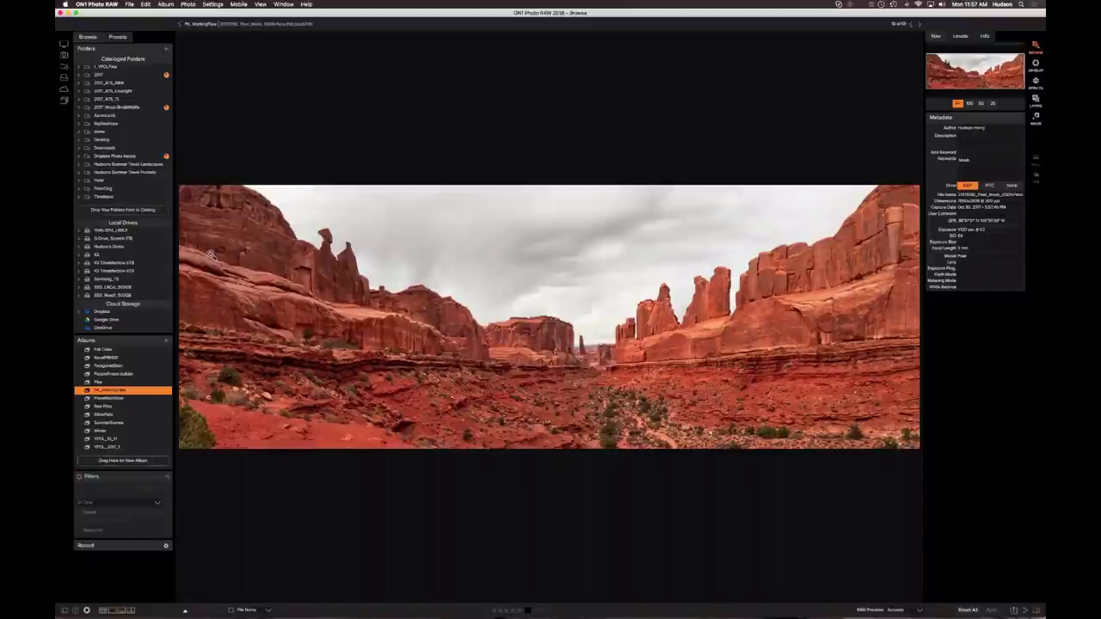
pyautogui.press('Left')
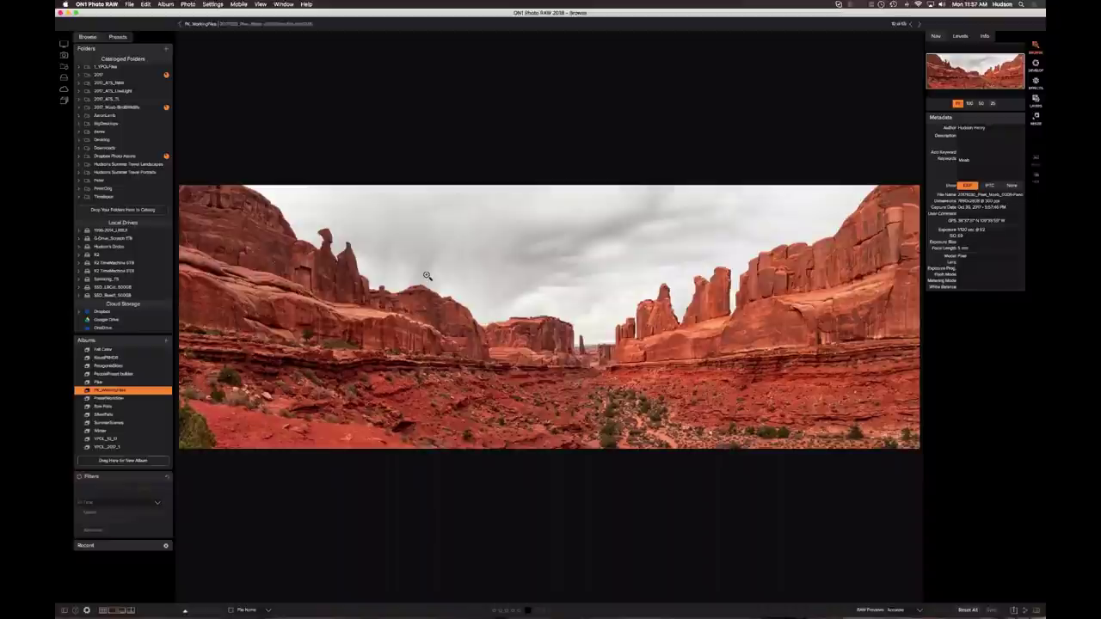
# - Examine the panorama's cliffs at 100% and return to the thumbnails
pyautogui.click(671, 306)
pyautogui.moveTo(676, 387); pyautogui.dragTo(437, 431)
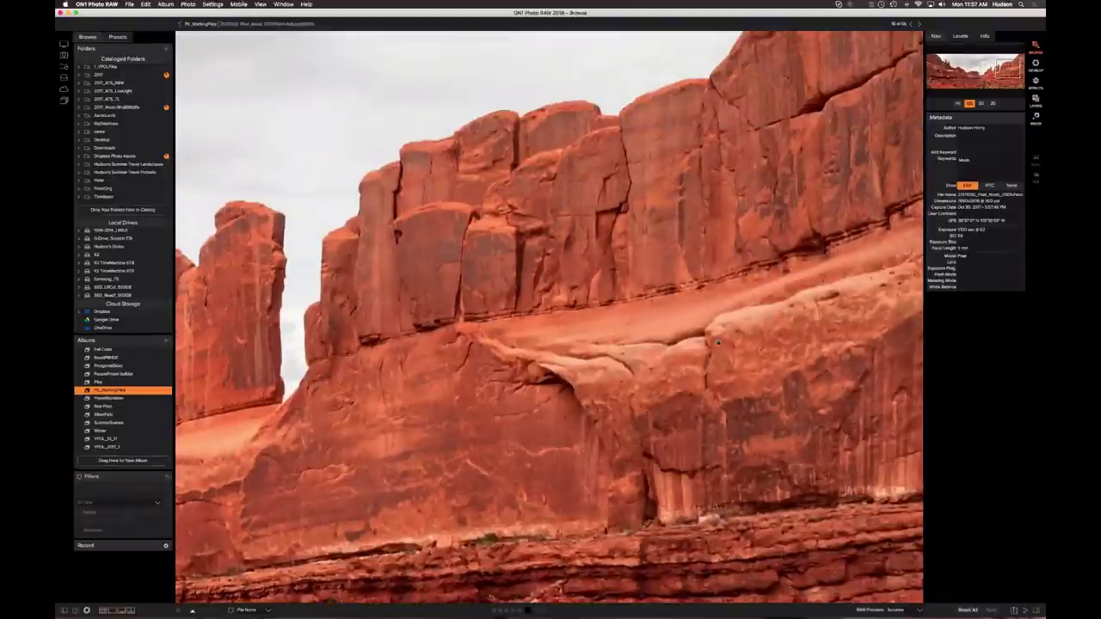
pyautogui.click(727, 395)
pyautogui.doubleClick(727, 395)
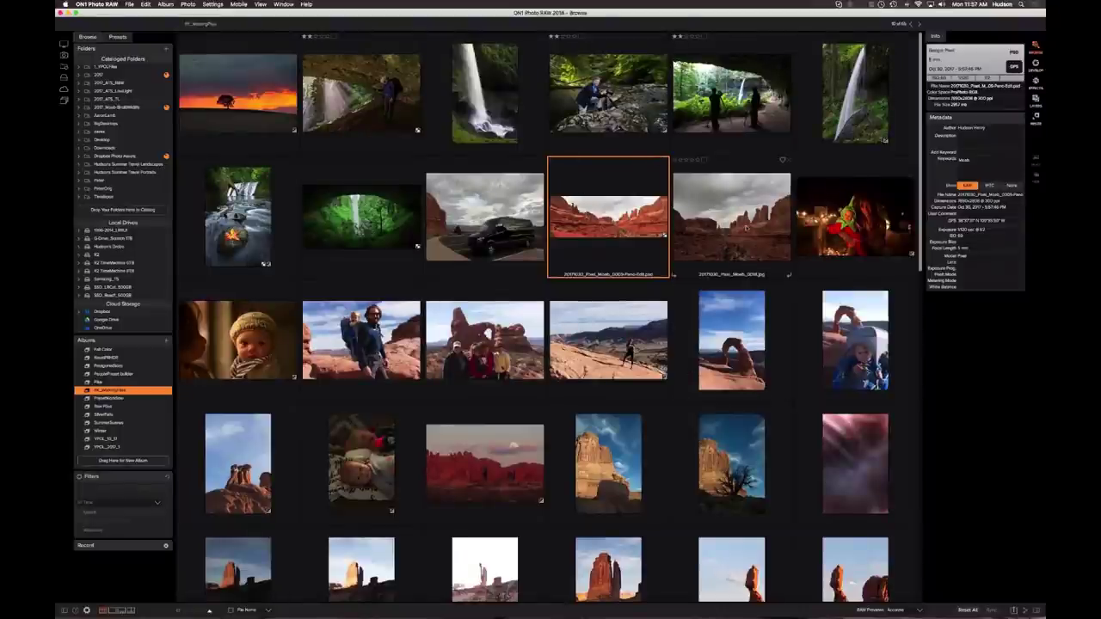
# - View the single canyon photo beside the panorama enlarged, and reopen the panorama for comparison
pyautogui.click(746, 229)
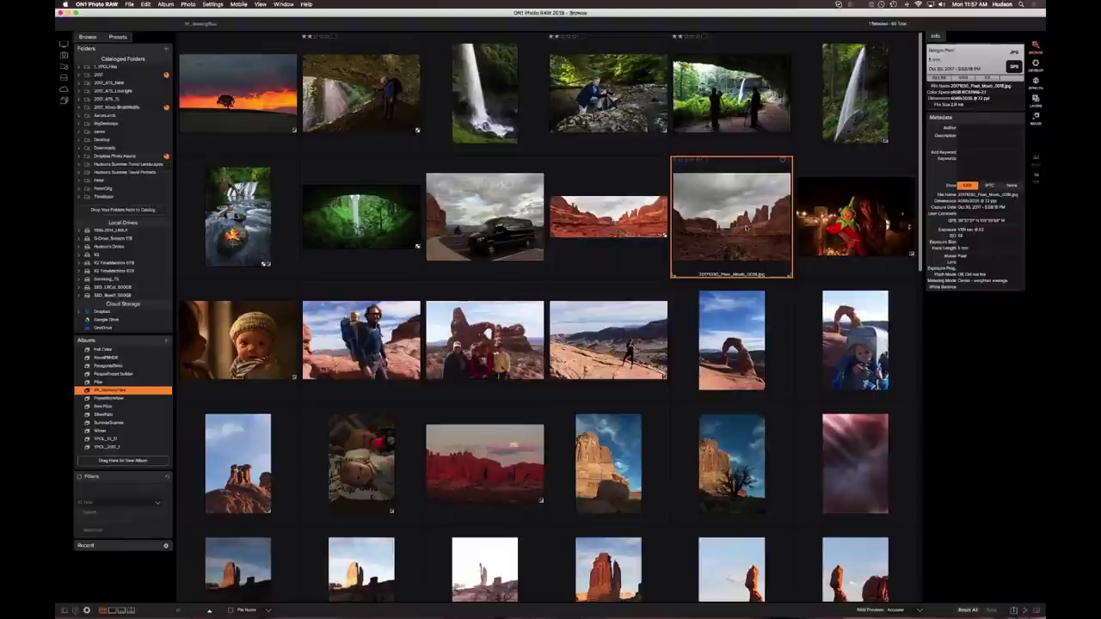
pyautogui.doubleClick(747, 229)
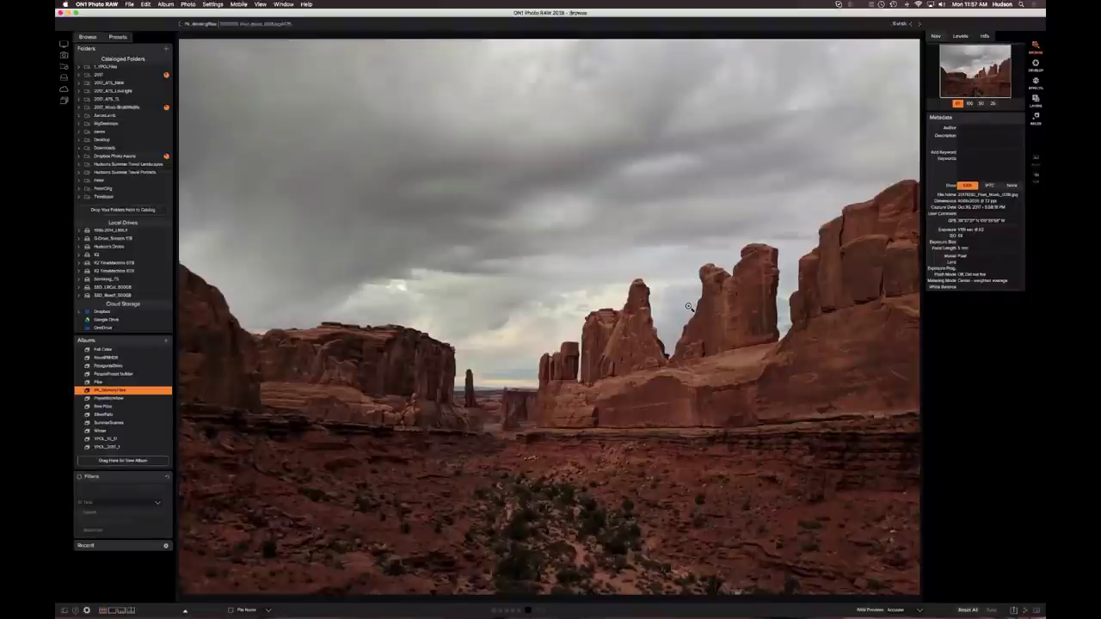
pyautogui.doubleClick(690, 308)
pyautogui.click(646, 248)
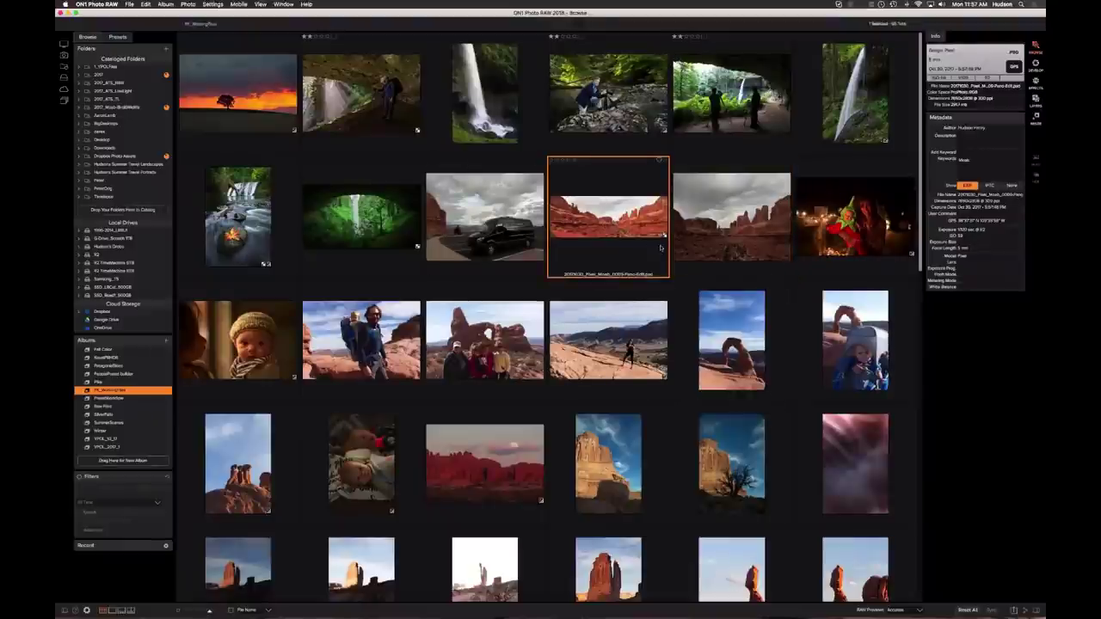
pyautogui.doubleClick(660, 248)
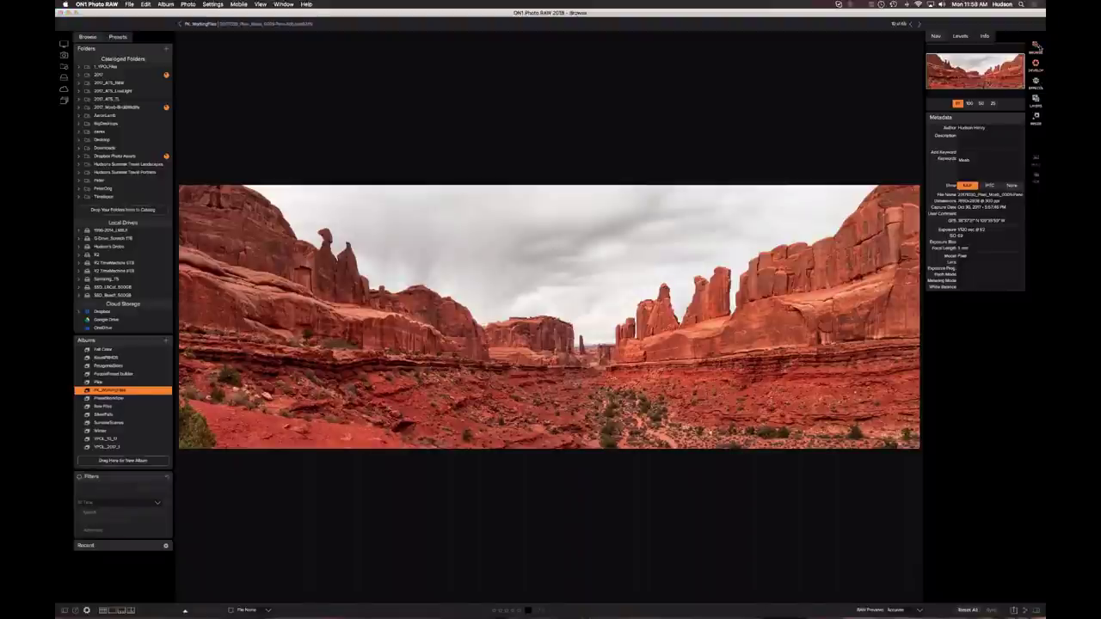
# - Go back to the thumbnails and reopen the night portrait of the woman and baby enlarged
pyautogui.click(1037, 47)
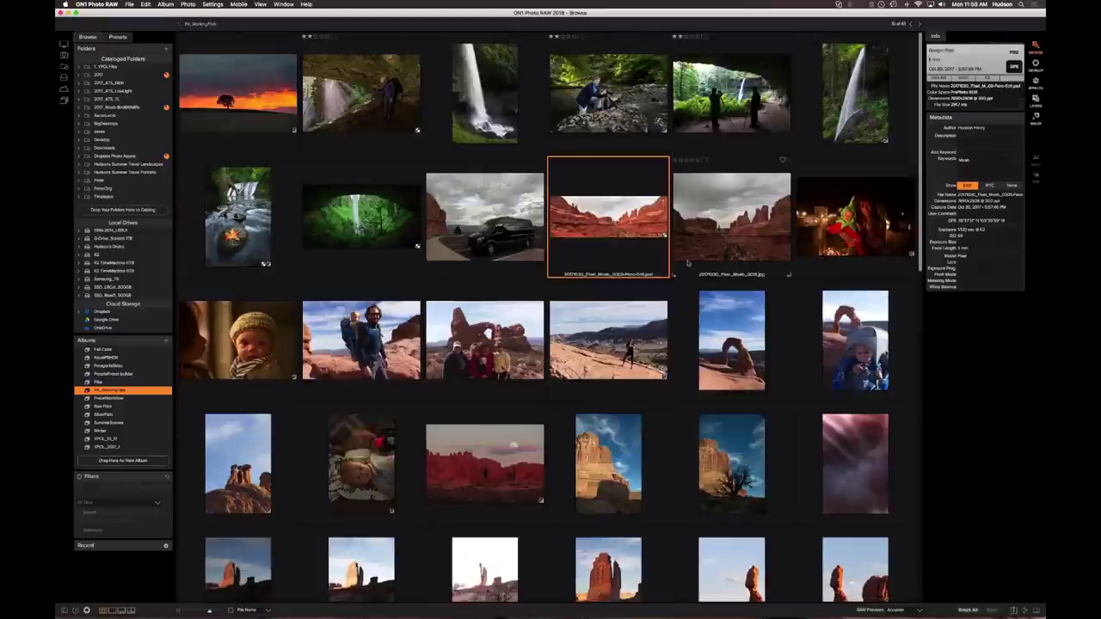
pyautogui.scroll(-10, 687, 261)
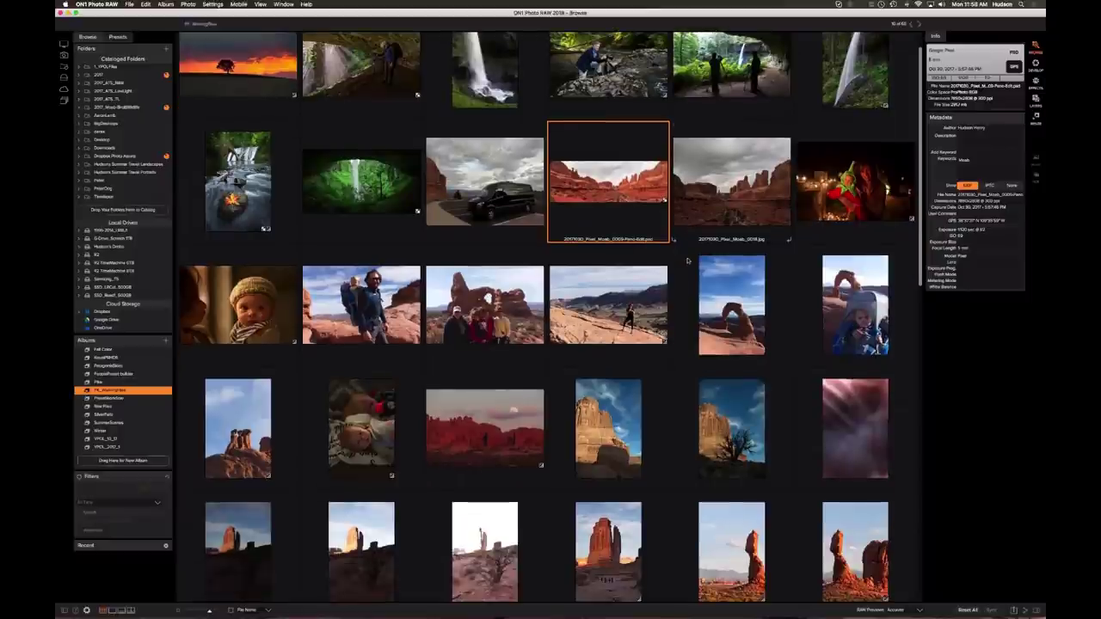
pyautogui.scroll(5, 687, 260)
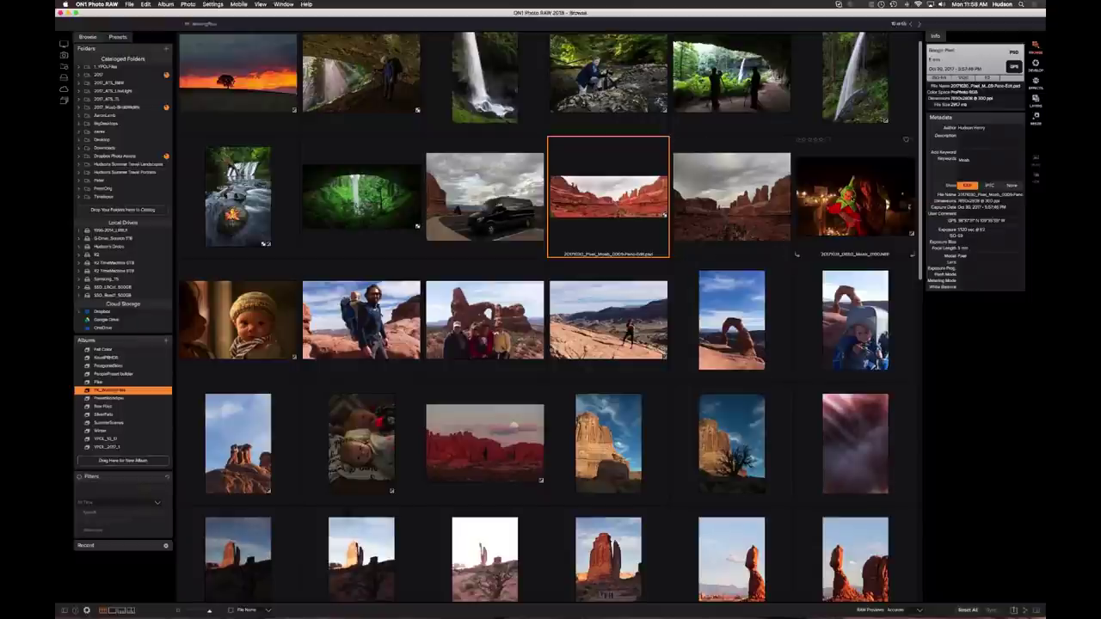
pyautogui.click(853, 198)
pyautogui.doubleClick(910, 243)
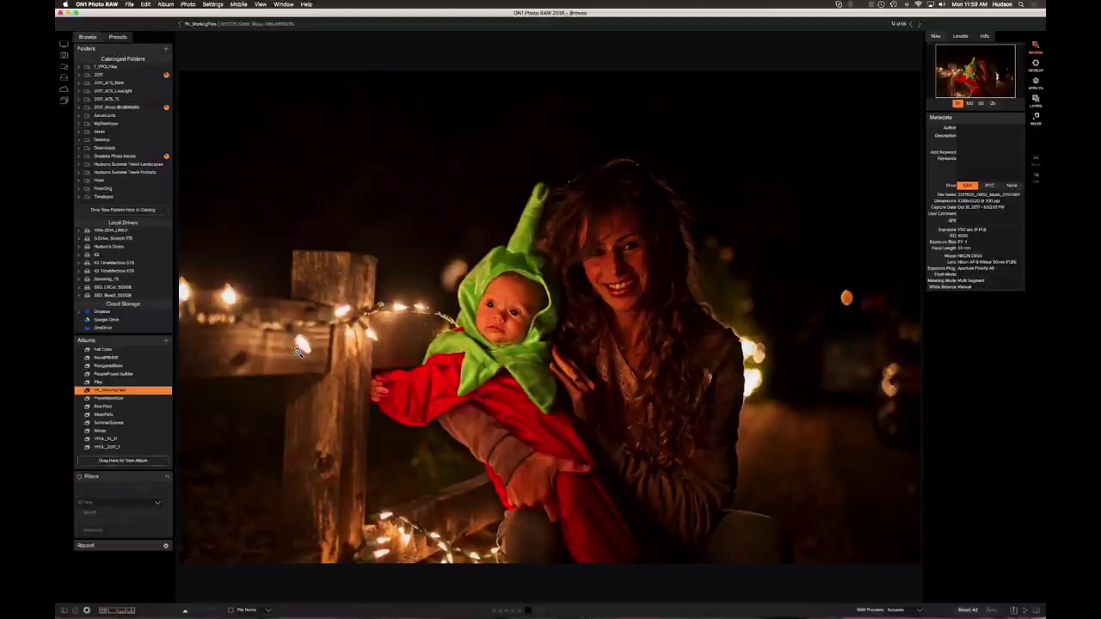
# - Look through the album's thumbnails and open the waterfall photo with the maple leaf on the rock enlarged
pyautogui.press('g')
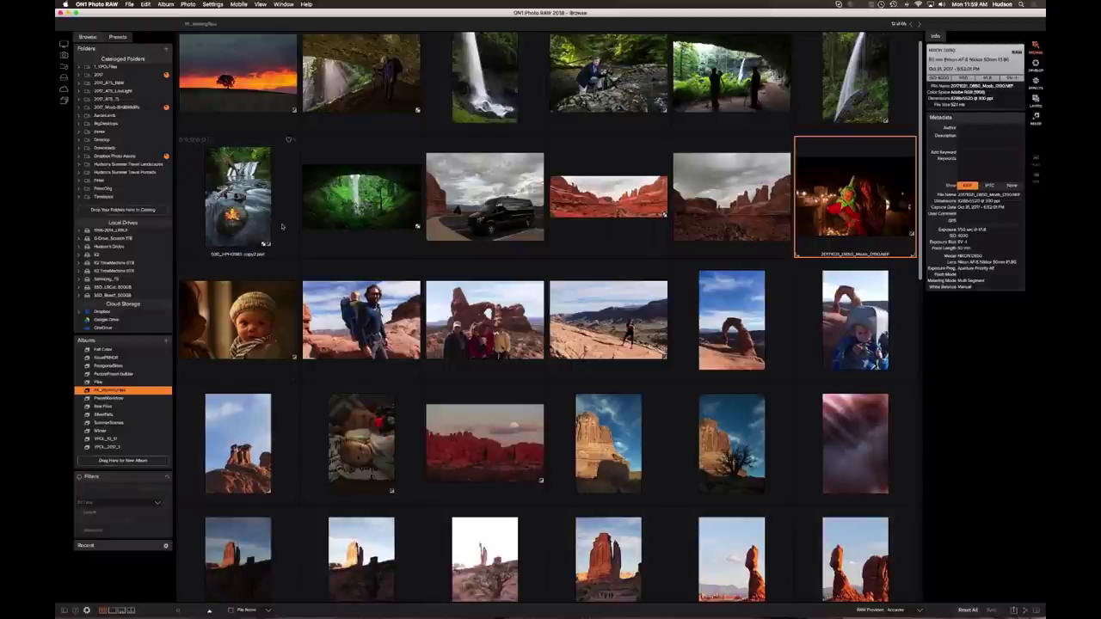
pyautogui.scroll(-10, 282, 226)
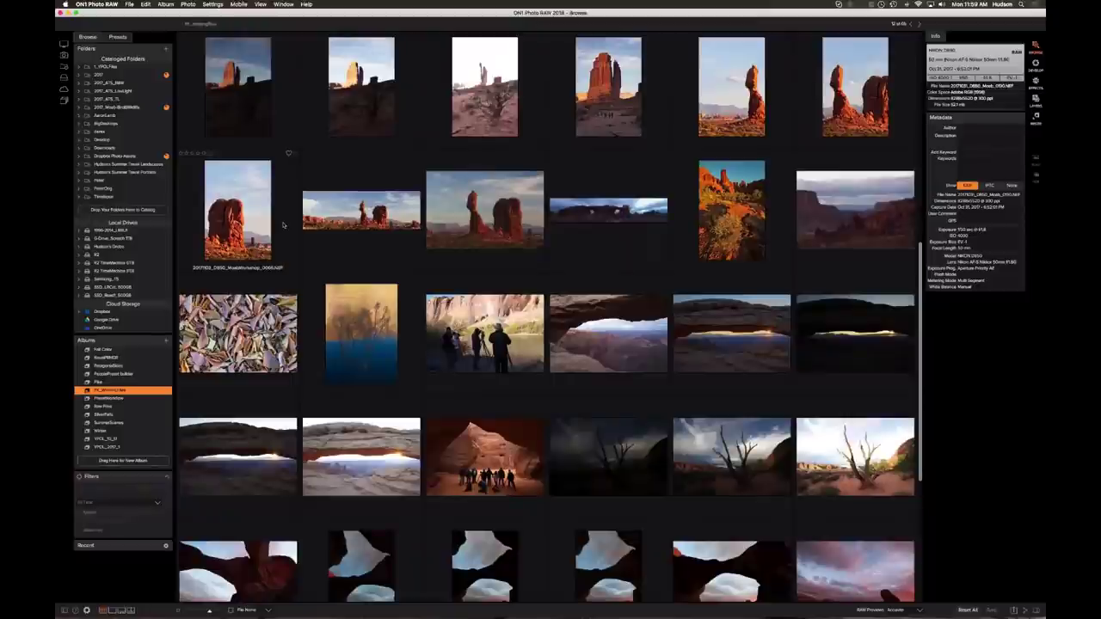
pyautogui.scroll(3, 282, 226)
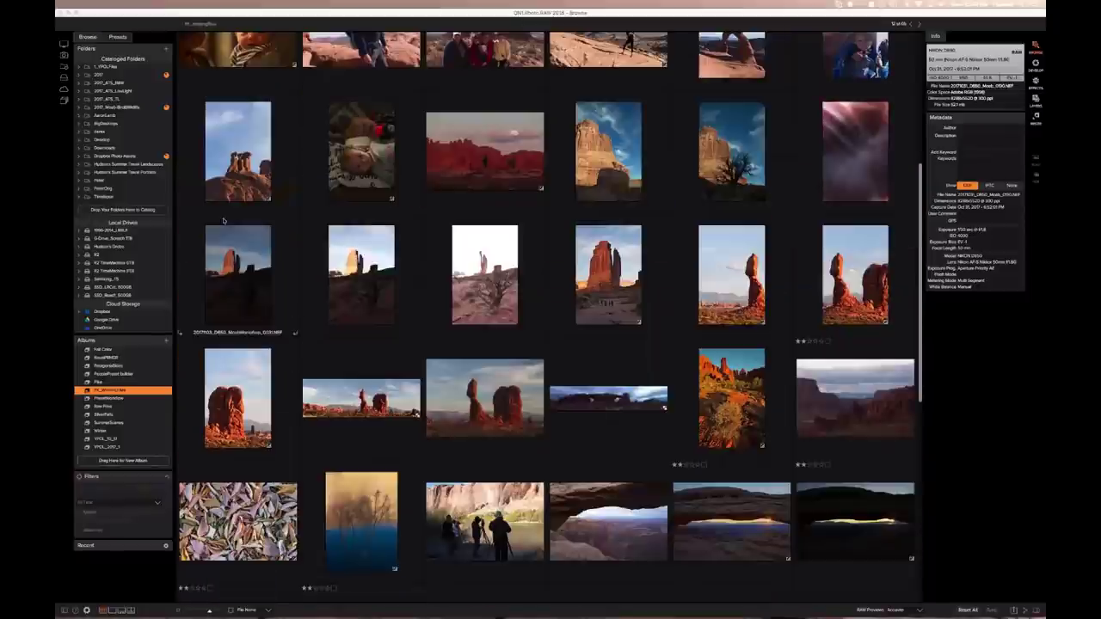
pyautogui.scroll(5, 223, 221)
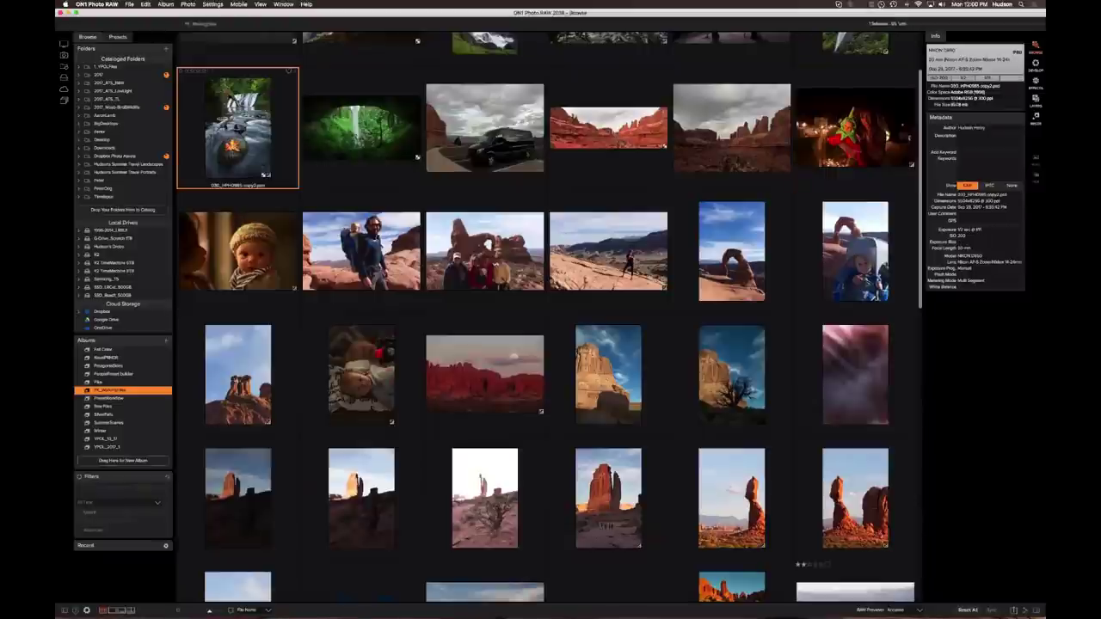
pyautogui.doubleClick(288, 165)
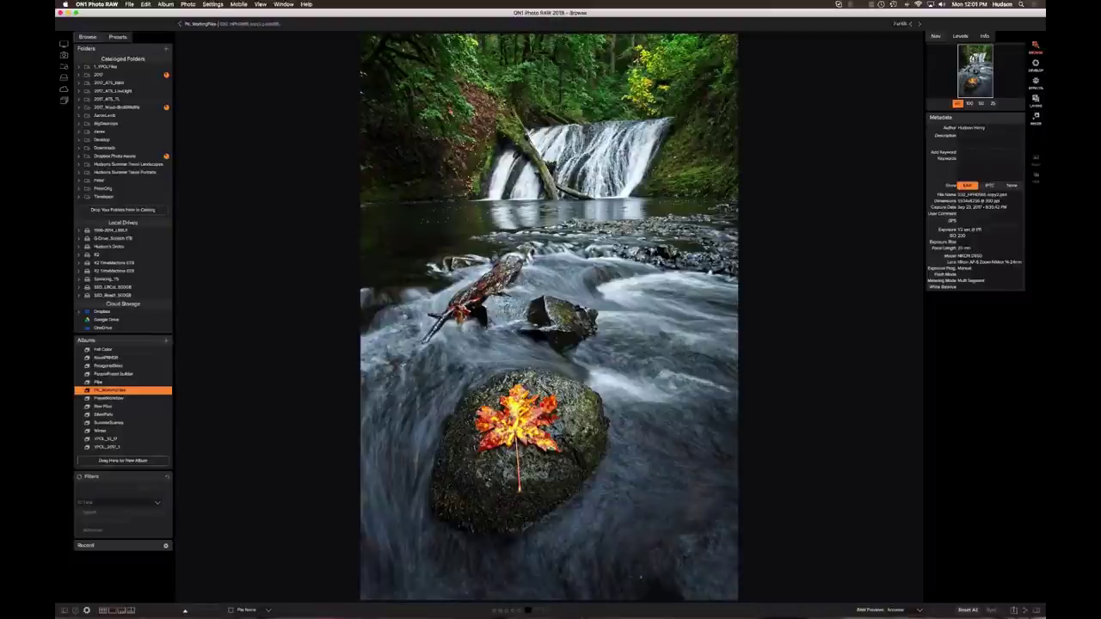
# - Examine the waterfall photo at 100% around the fallen logs and the hillside above the falls
pyautogui.press('super+alt+0')
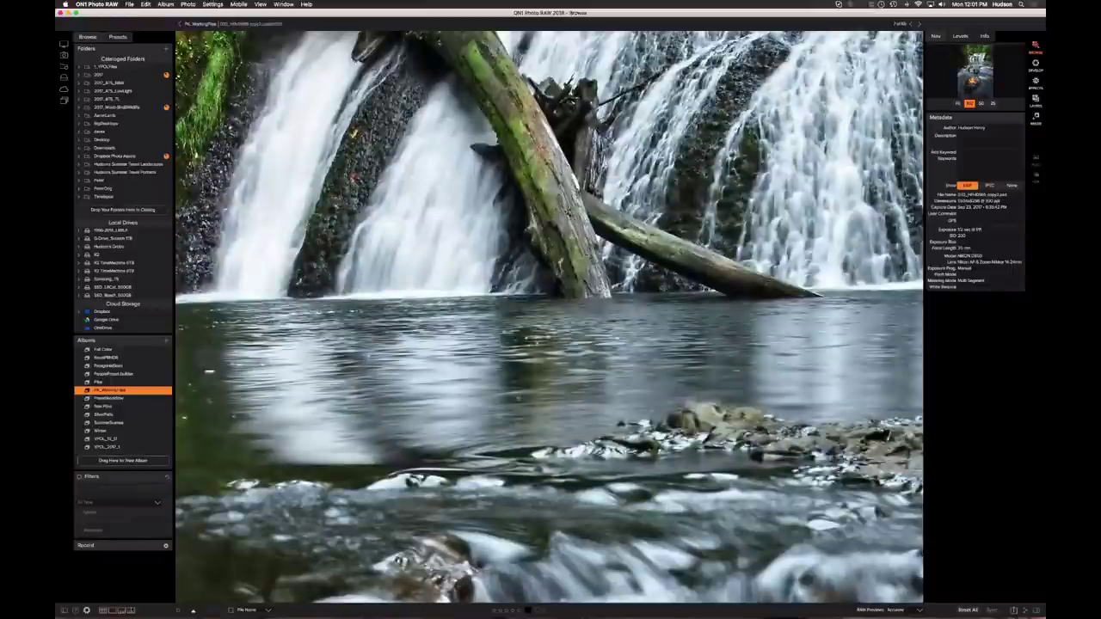
pyautogui.moveTo(625, 68); pyautogui.dragTo(710, 326)
pyautogui.moveTo(562, 340); pyautogui.dragTo(493, 234)
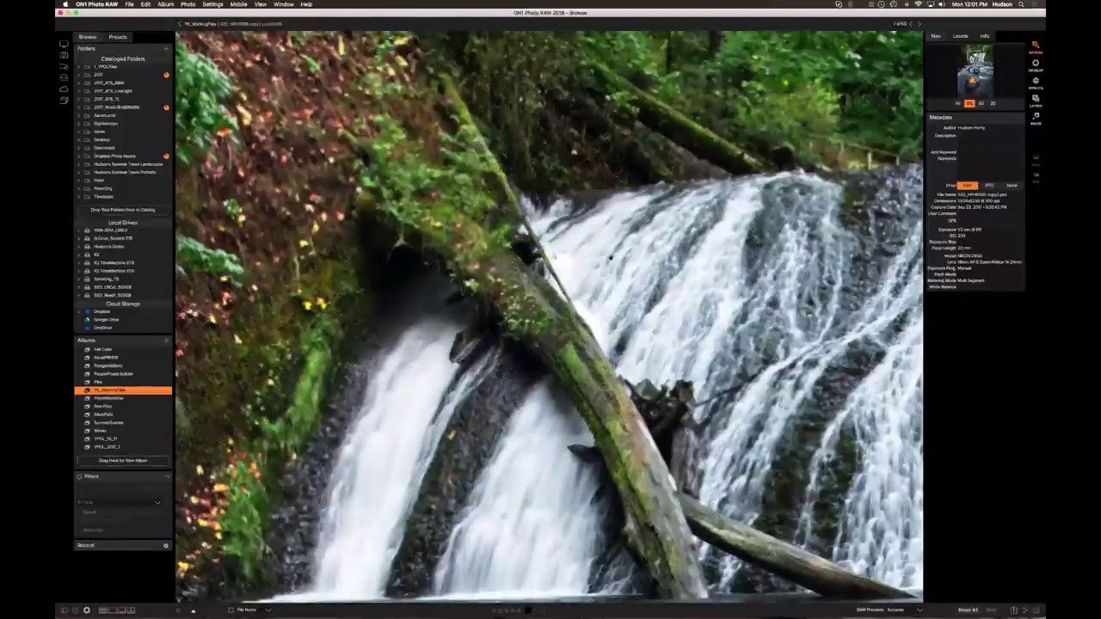
pyautogui.press('super+minus')
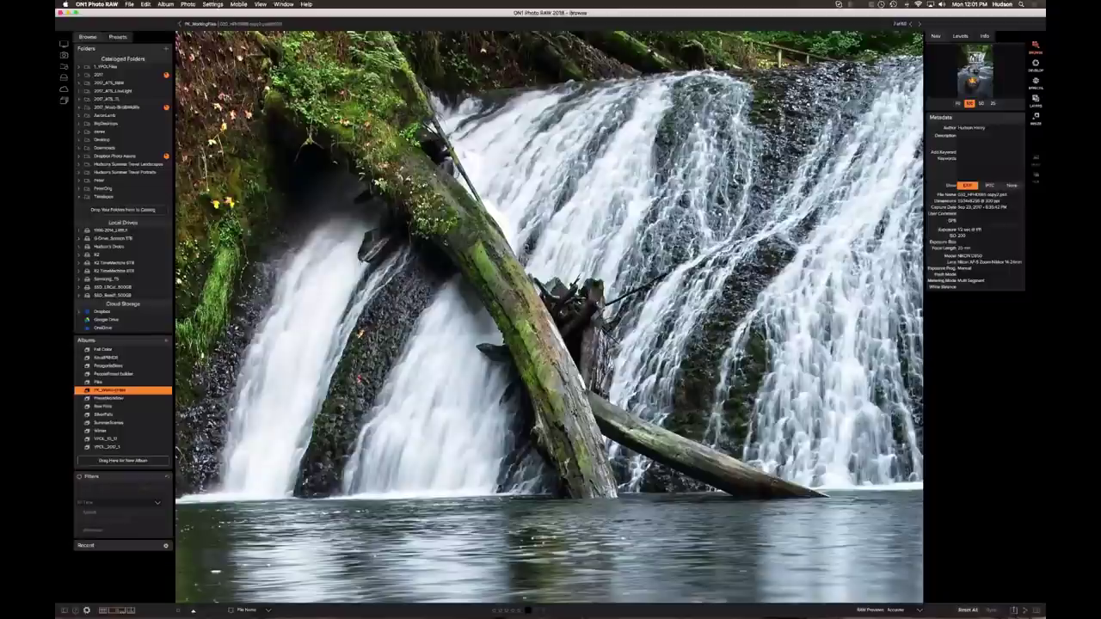
# - Examine the waterfall photo at 100% from the falls and fallen logs through the pool and rapids down to the maple leaf
pyautogui.press('super+plus')
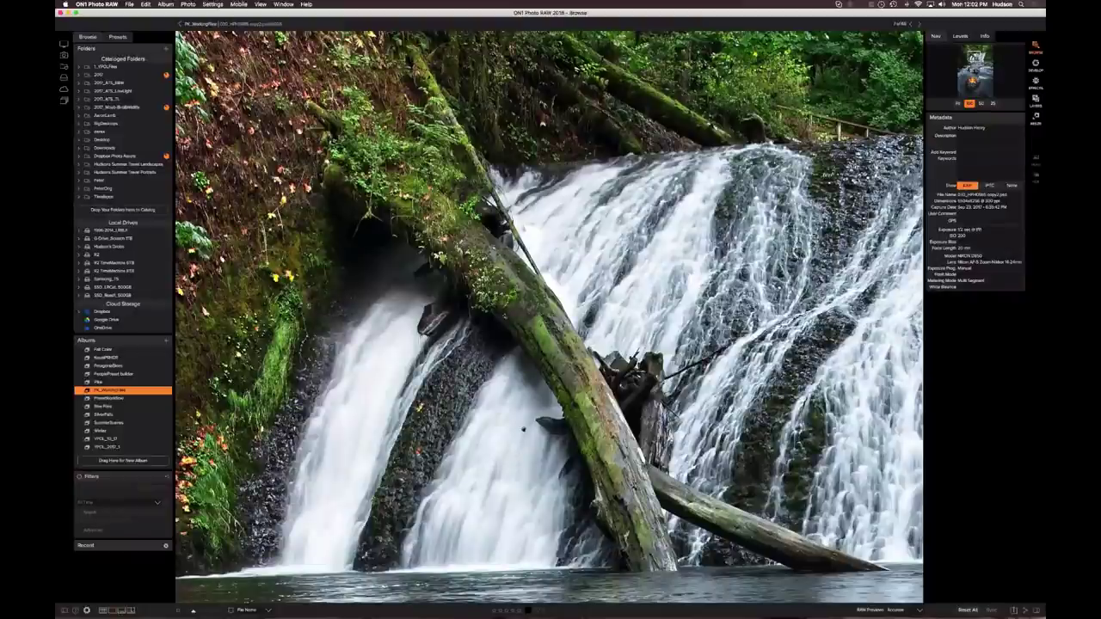
pyautogui.moveTo(522, 428); pyautogui.dragTo(534, 324)
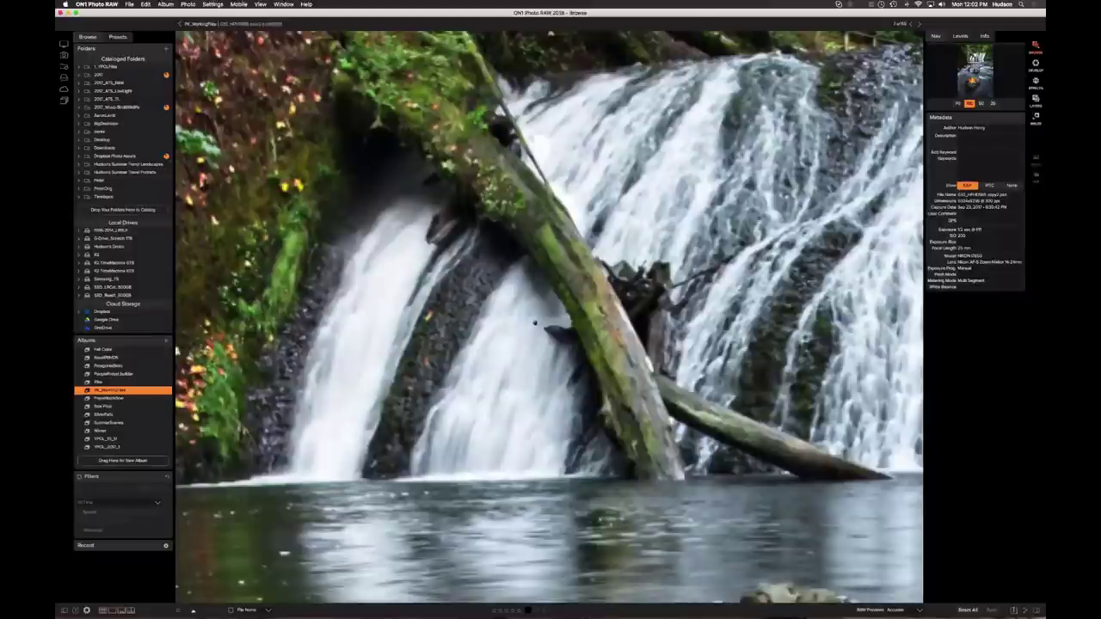
pyautogui.scroll(-5, 534, 324)
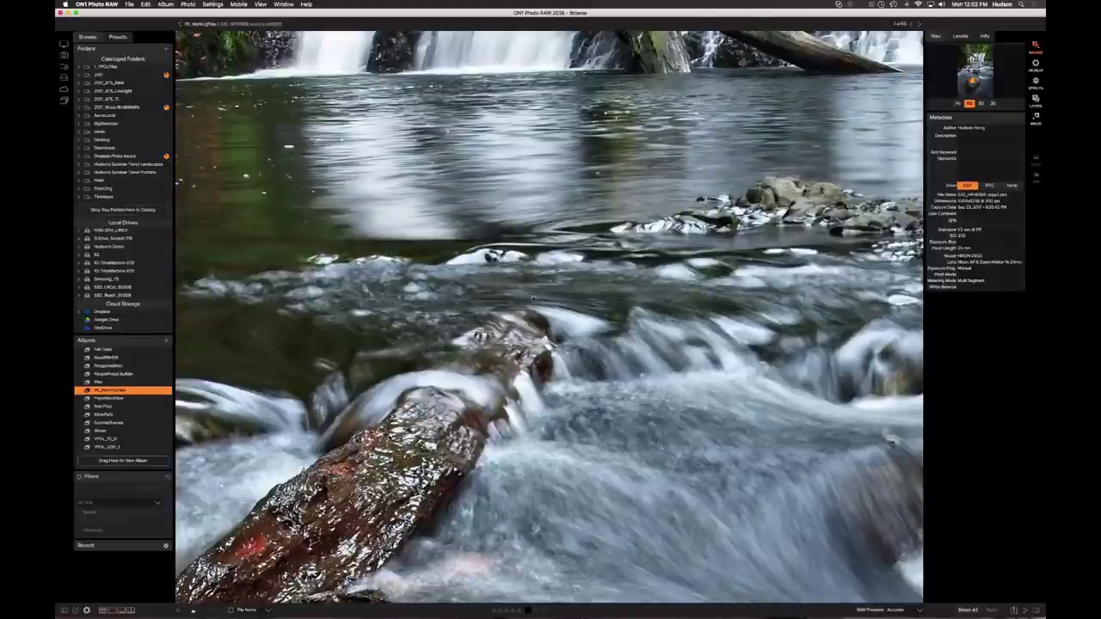
pyautogui.scroll(6, 535, 297)
pyautogui.scroll(-6, 526, 416)
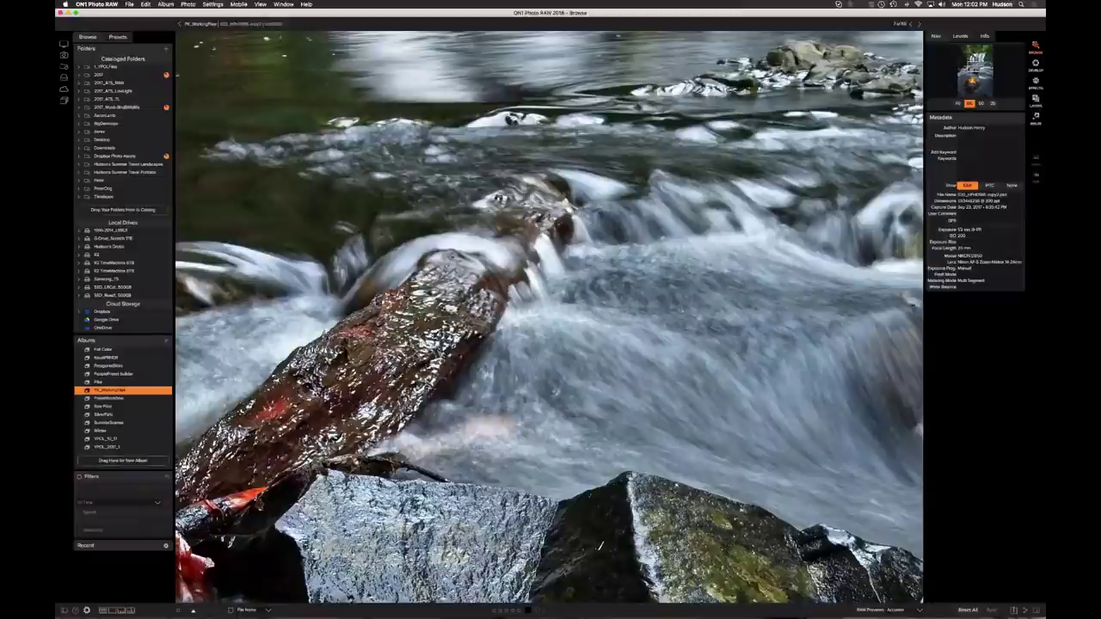
pyautogui.scroll(6, 551, 317)
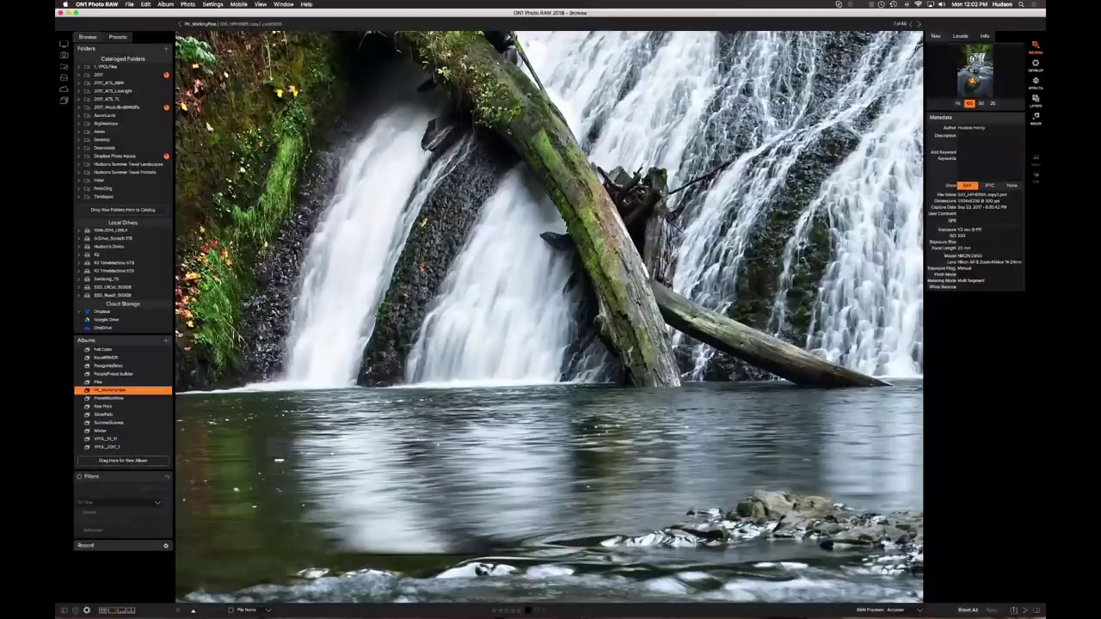
pyautogui.scroll(1, 485, 234)
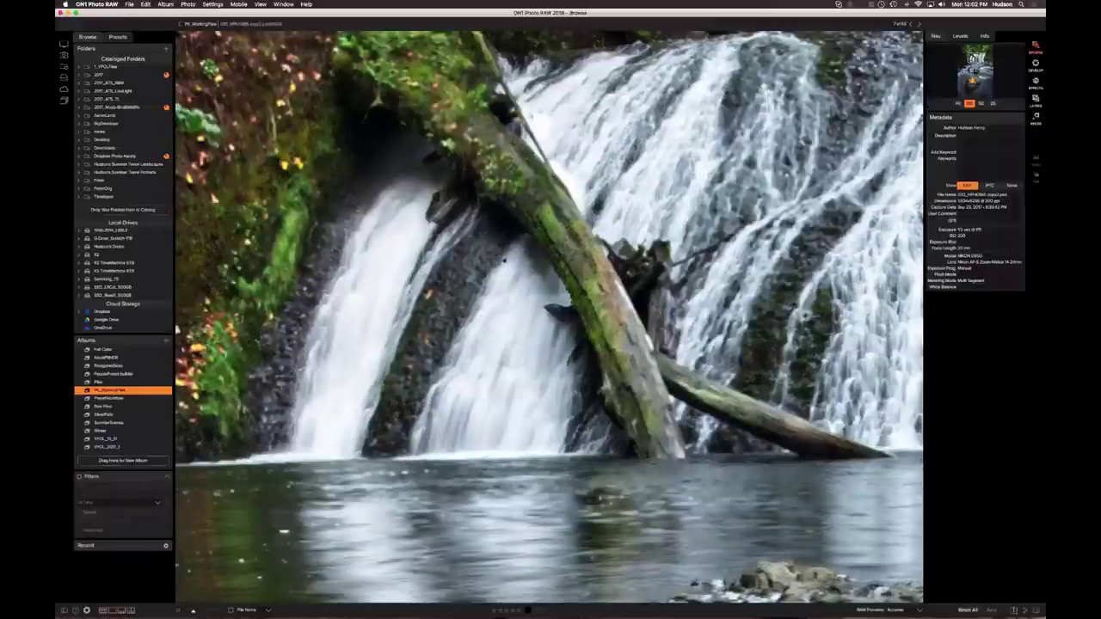
pyautogui.scroll(-3, 504, 259)
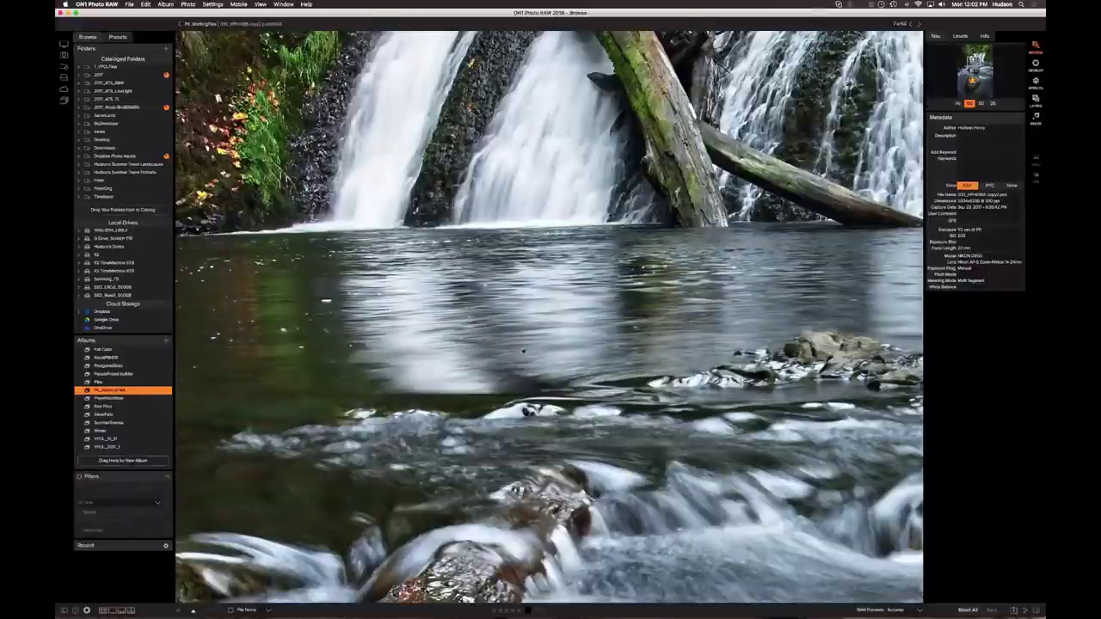
pyautogui.scroll(-2, 523, 350)
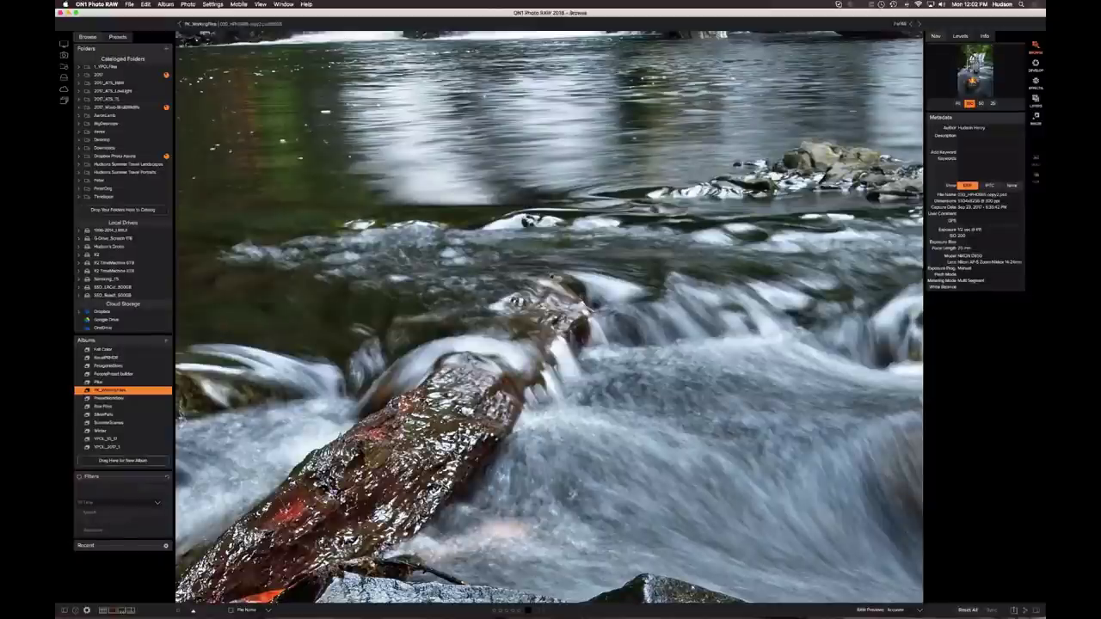
pyautogui.press('Right')
pyautogui.moveTo(522, 356); pyautogui.dragTo(567, 34)
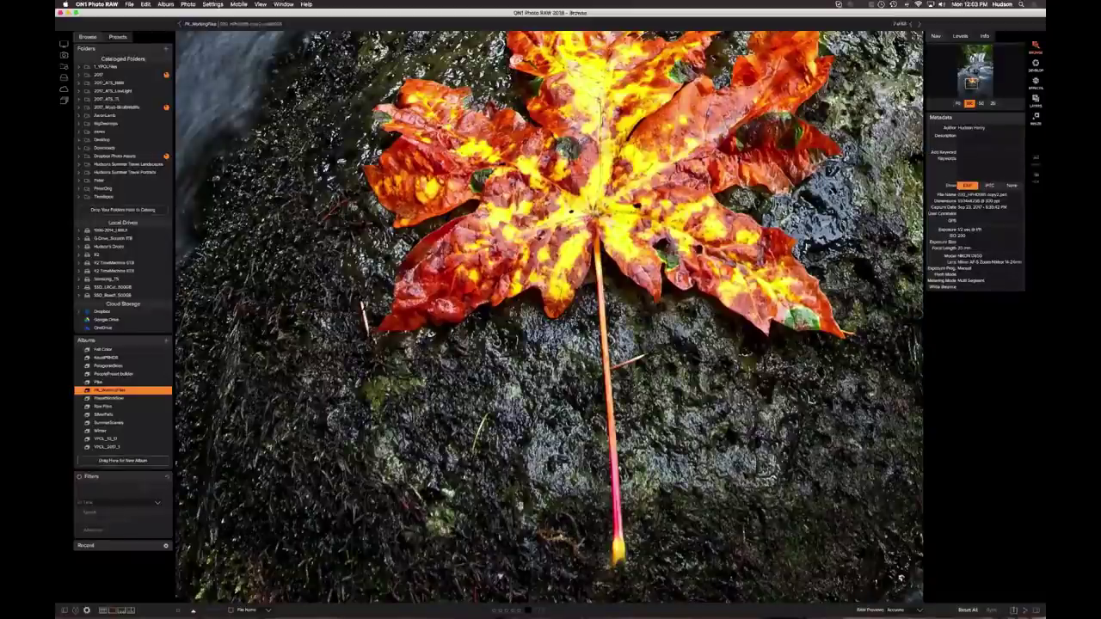
pyautogui.press('Right')
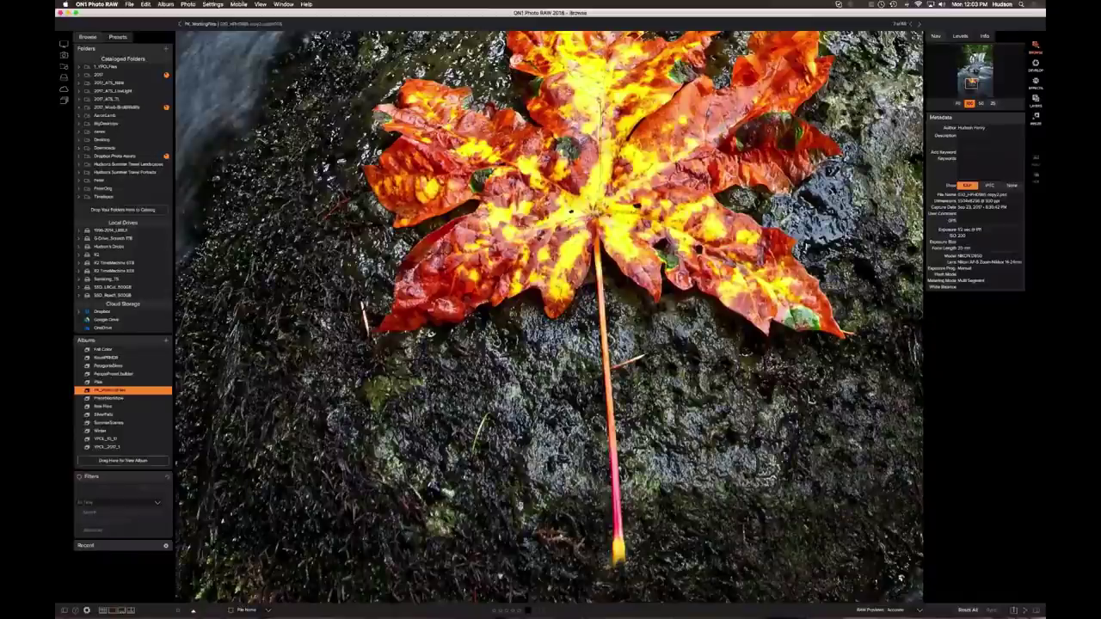
pyautogui.press('Right')
pyautogui.press('Right')
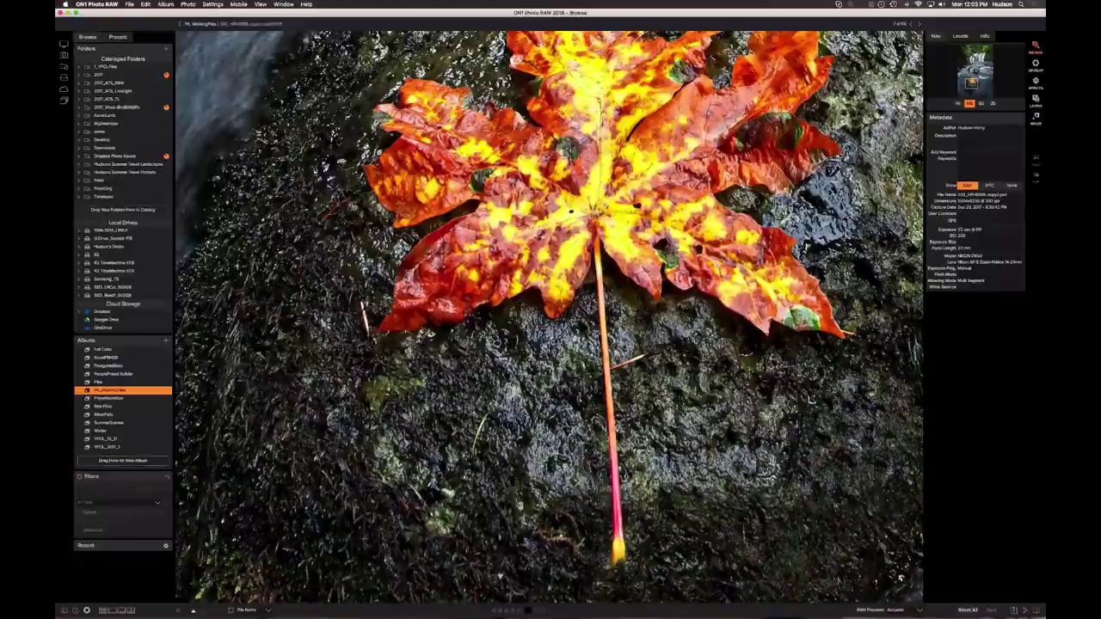
pyautogui.press('Right')
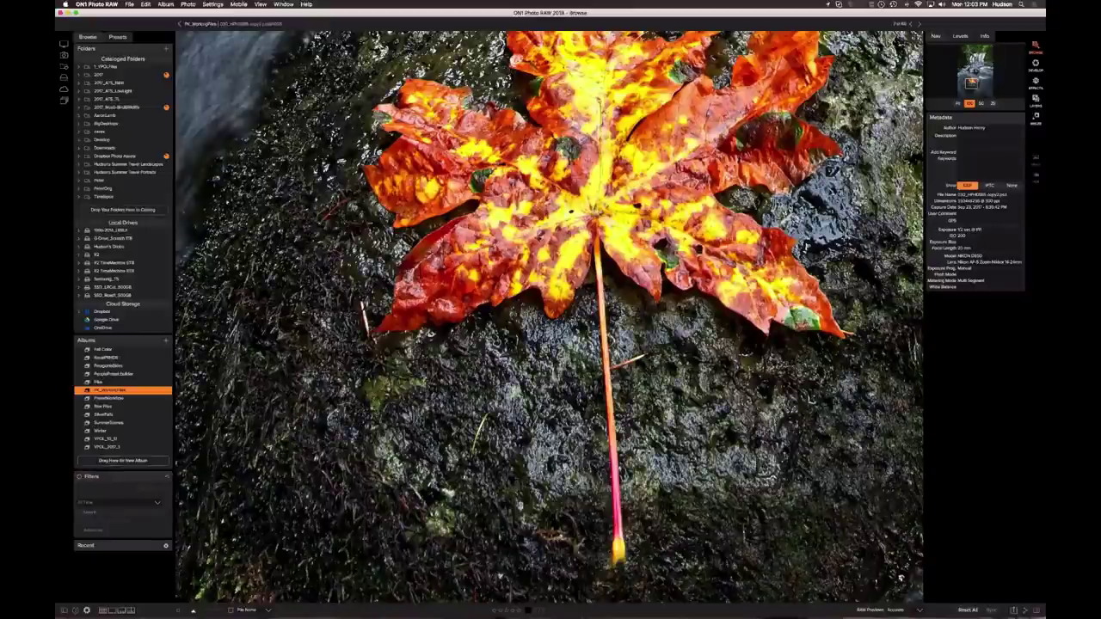
pyautogui.press('Right')
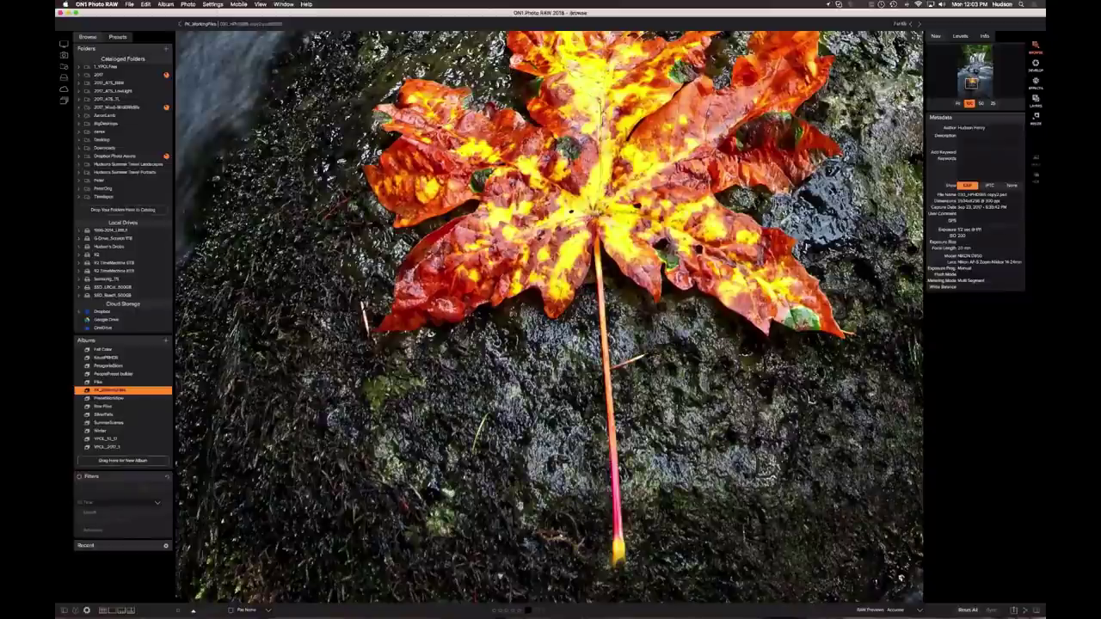
pyautogui.press('Right')
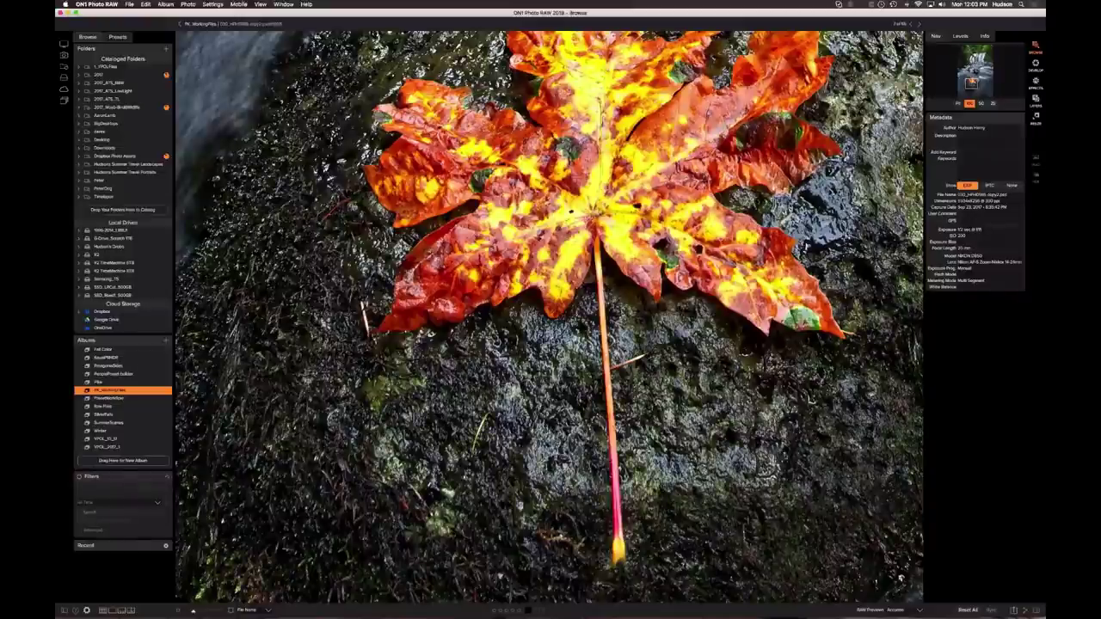
pyautogui.press('Right')
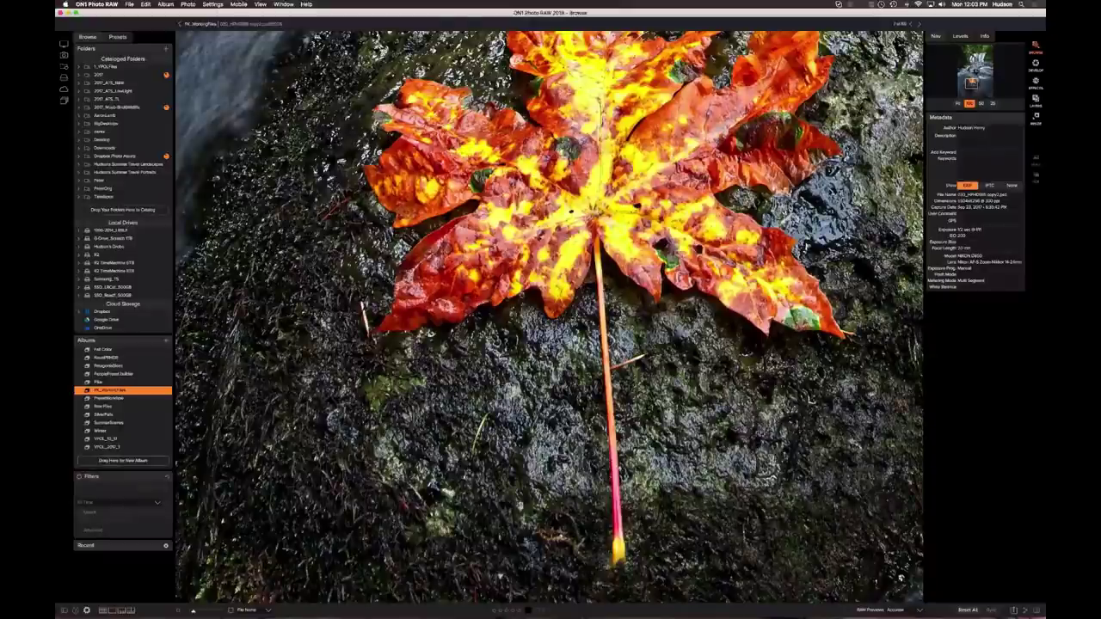
# - Fit the whole waterfall photo in the view and return to the album's thumbnails
pyautogui.press('Right')
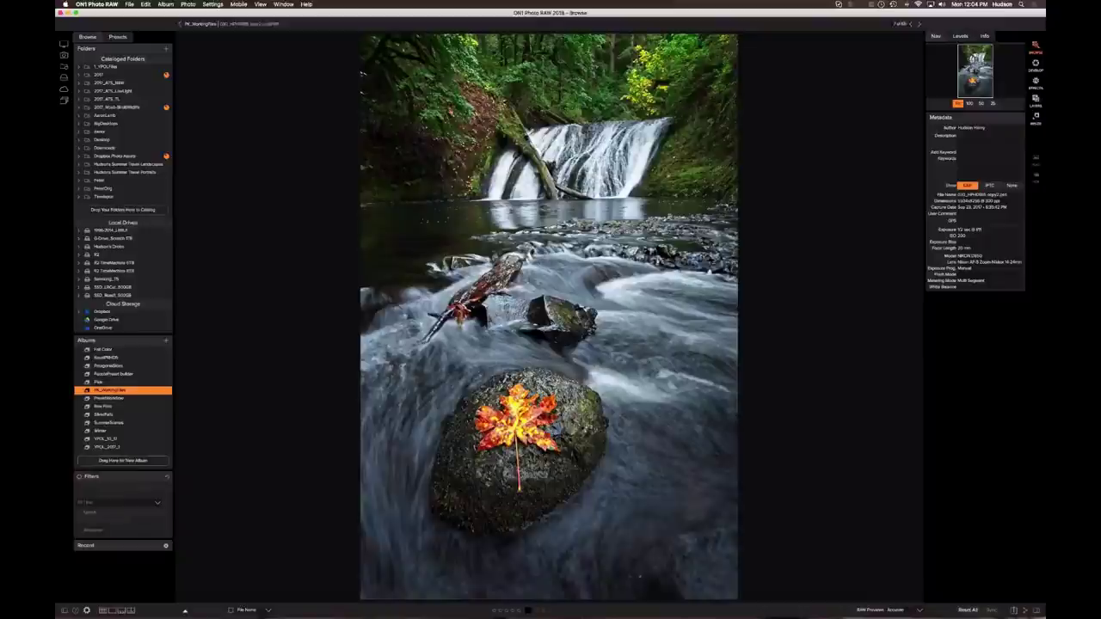
pyautogui.press('g')
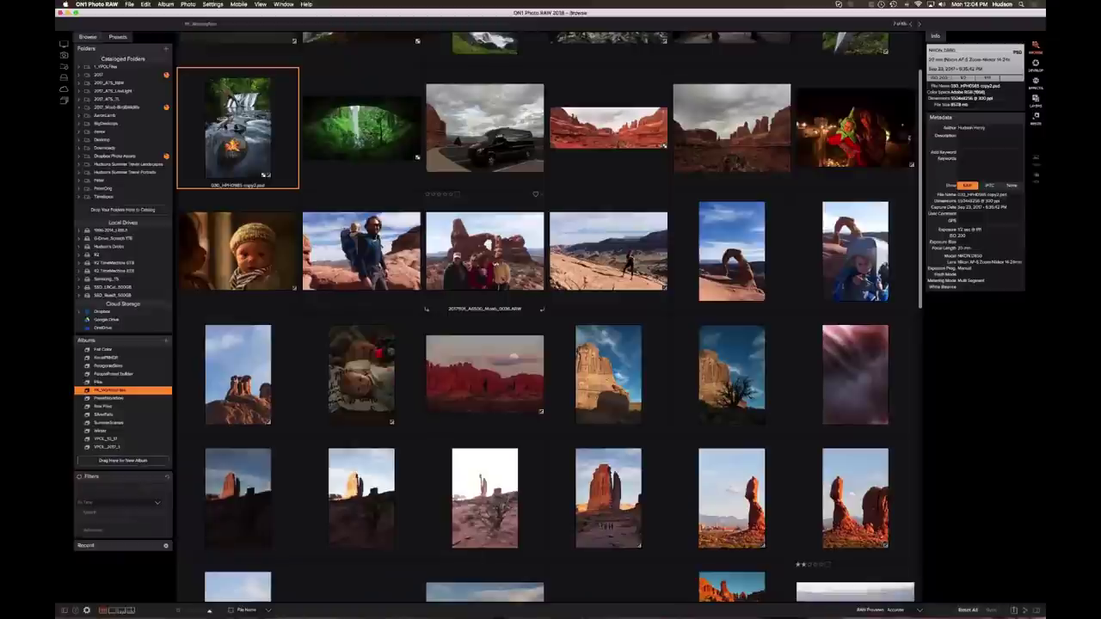